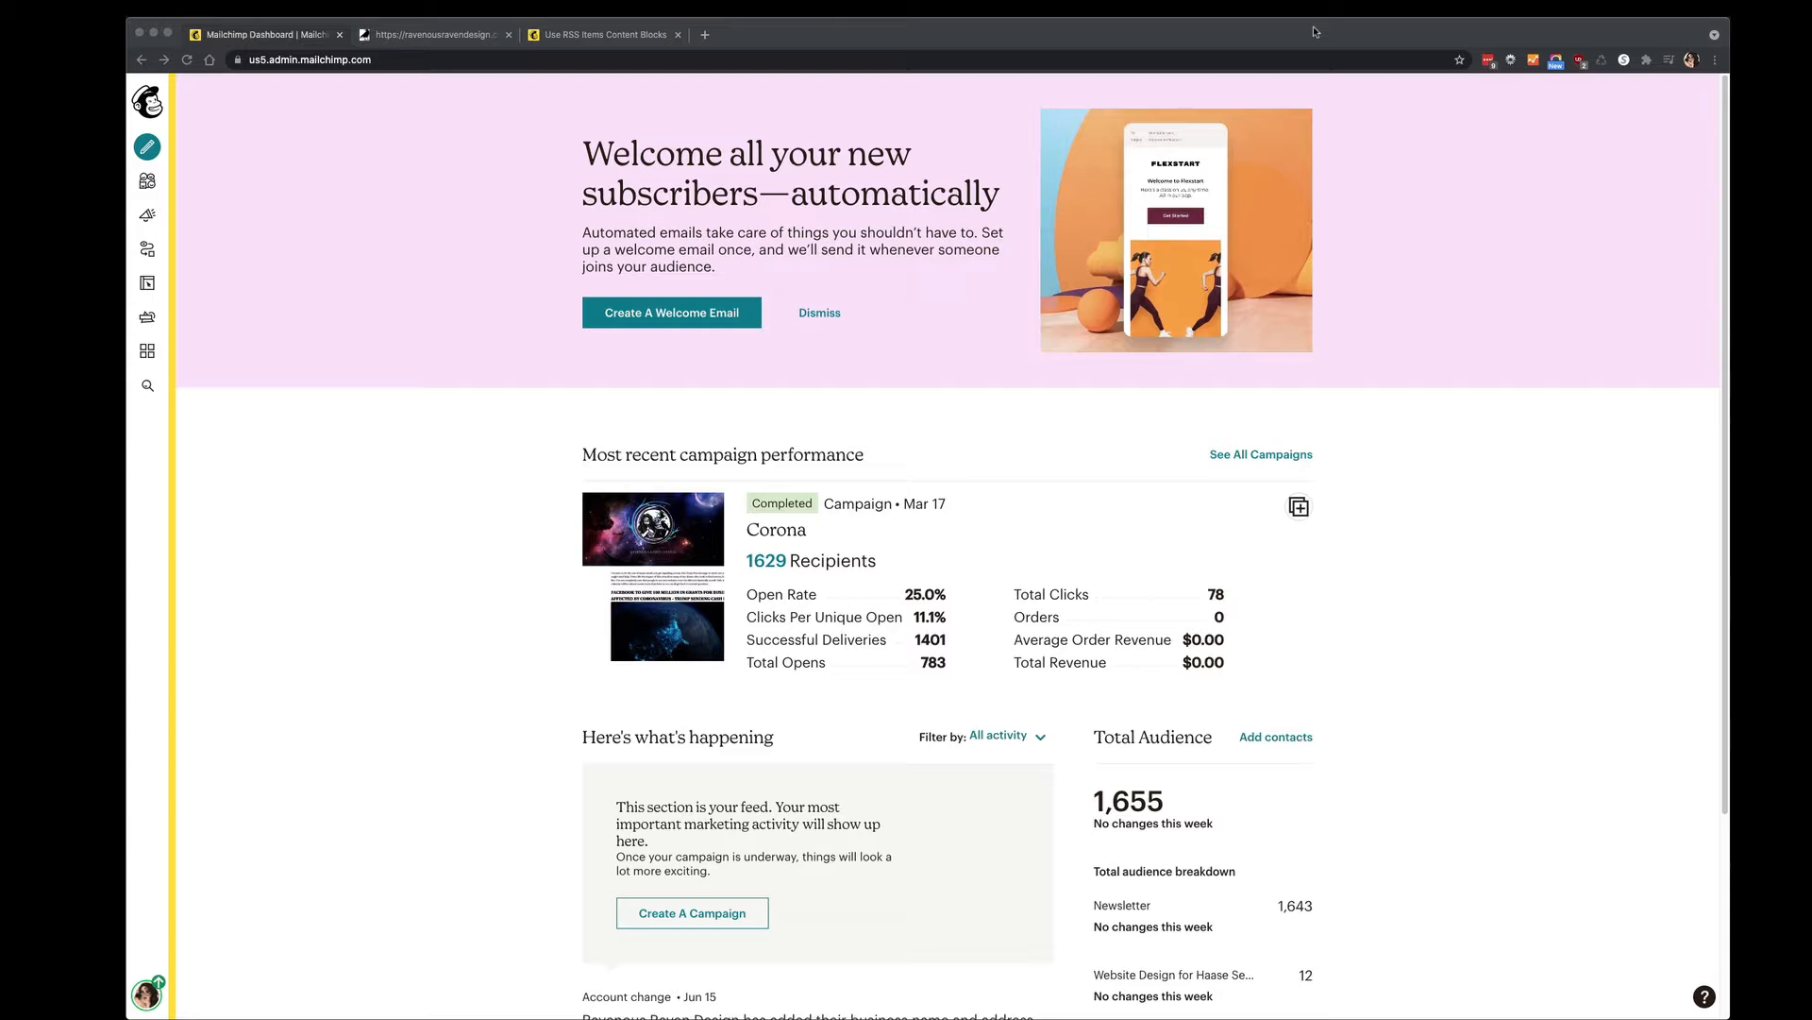
Go to Automations and pick the 'Share your blog posts' starting point.
left_click(454, 270)
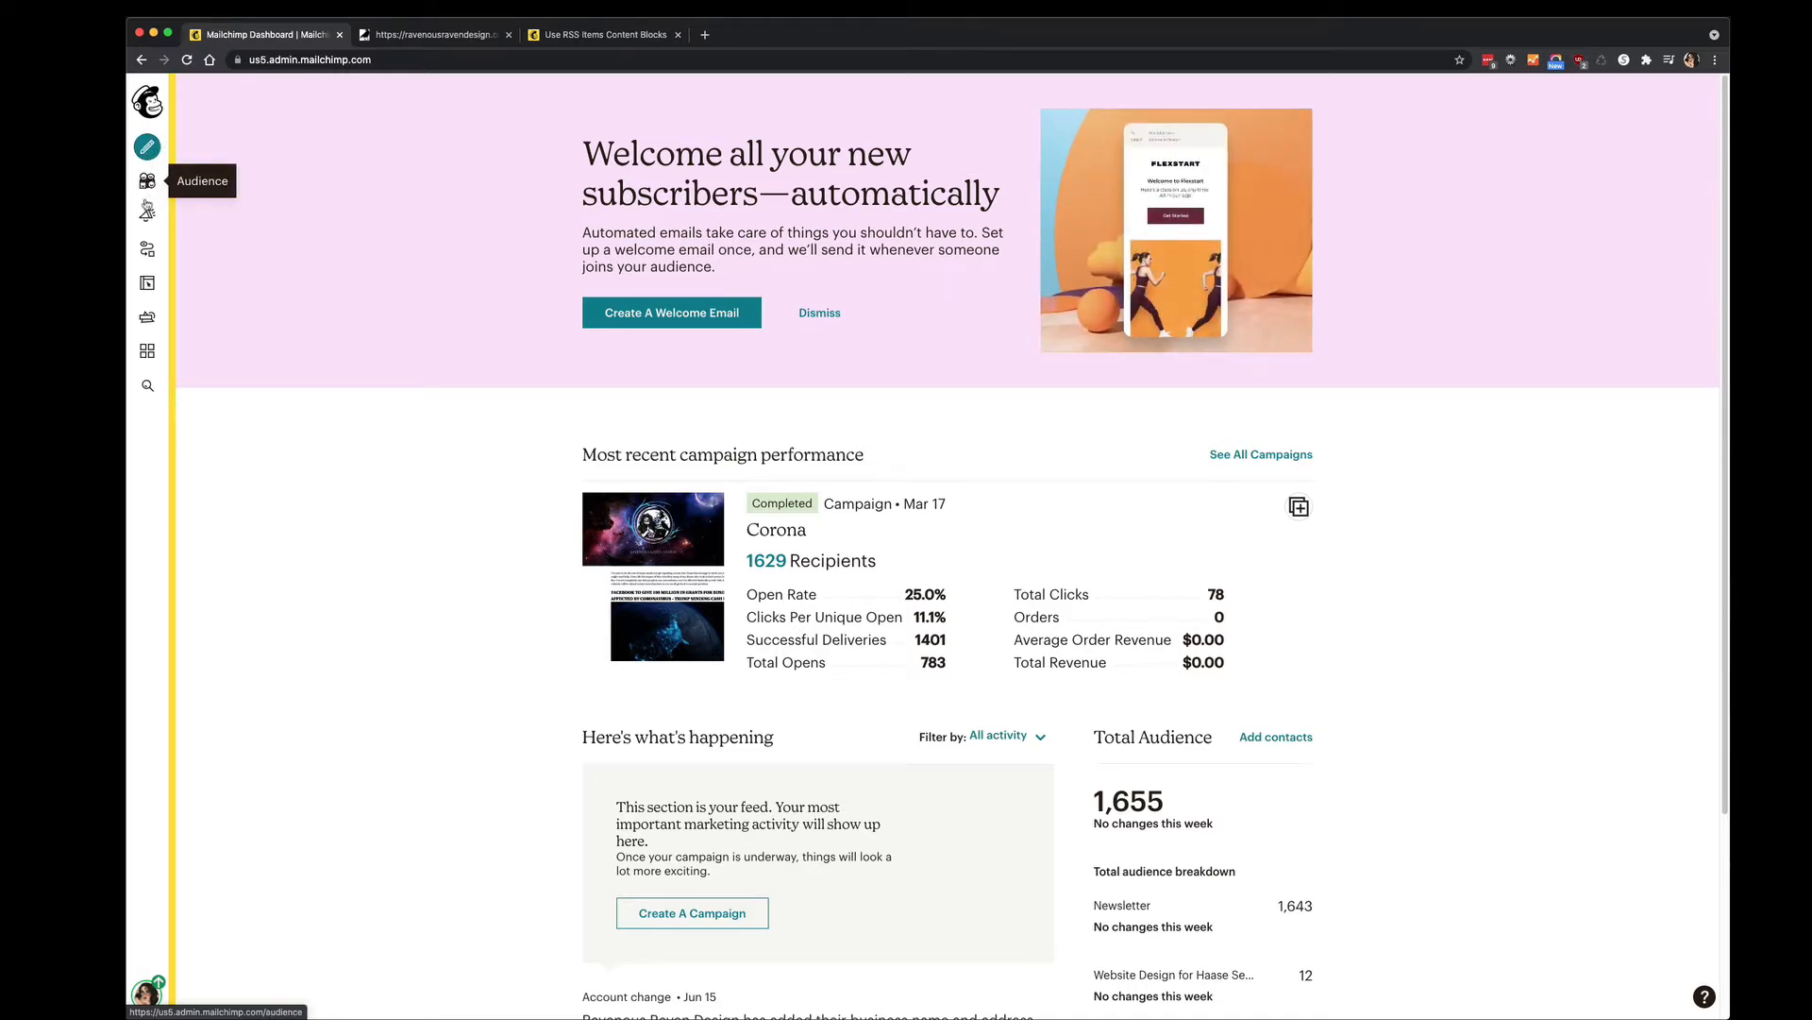
left_click(148, 250)
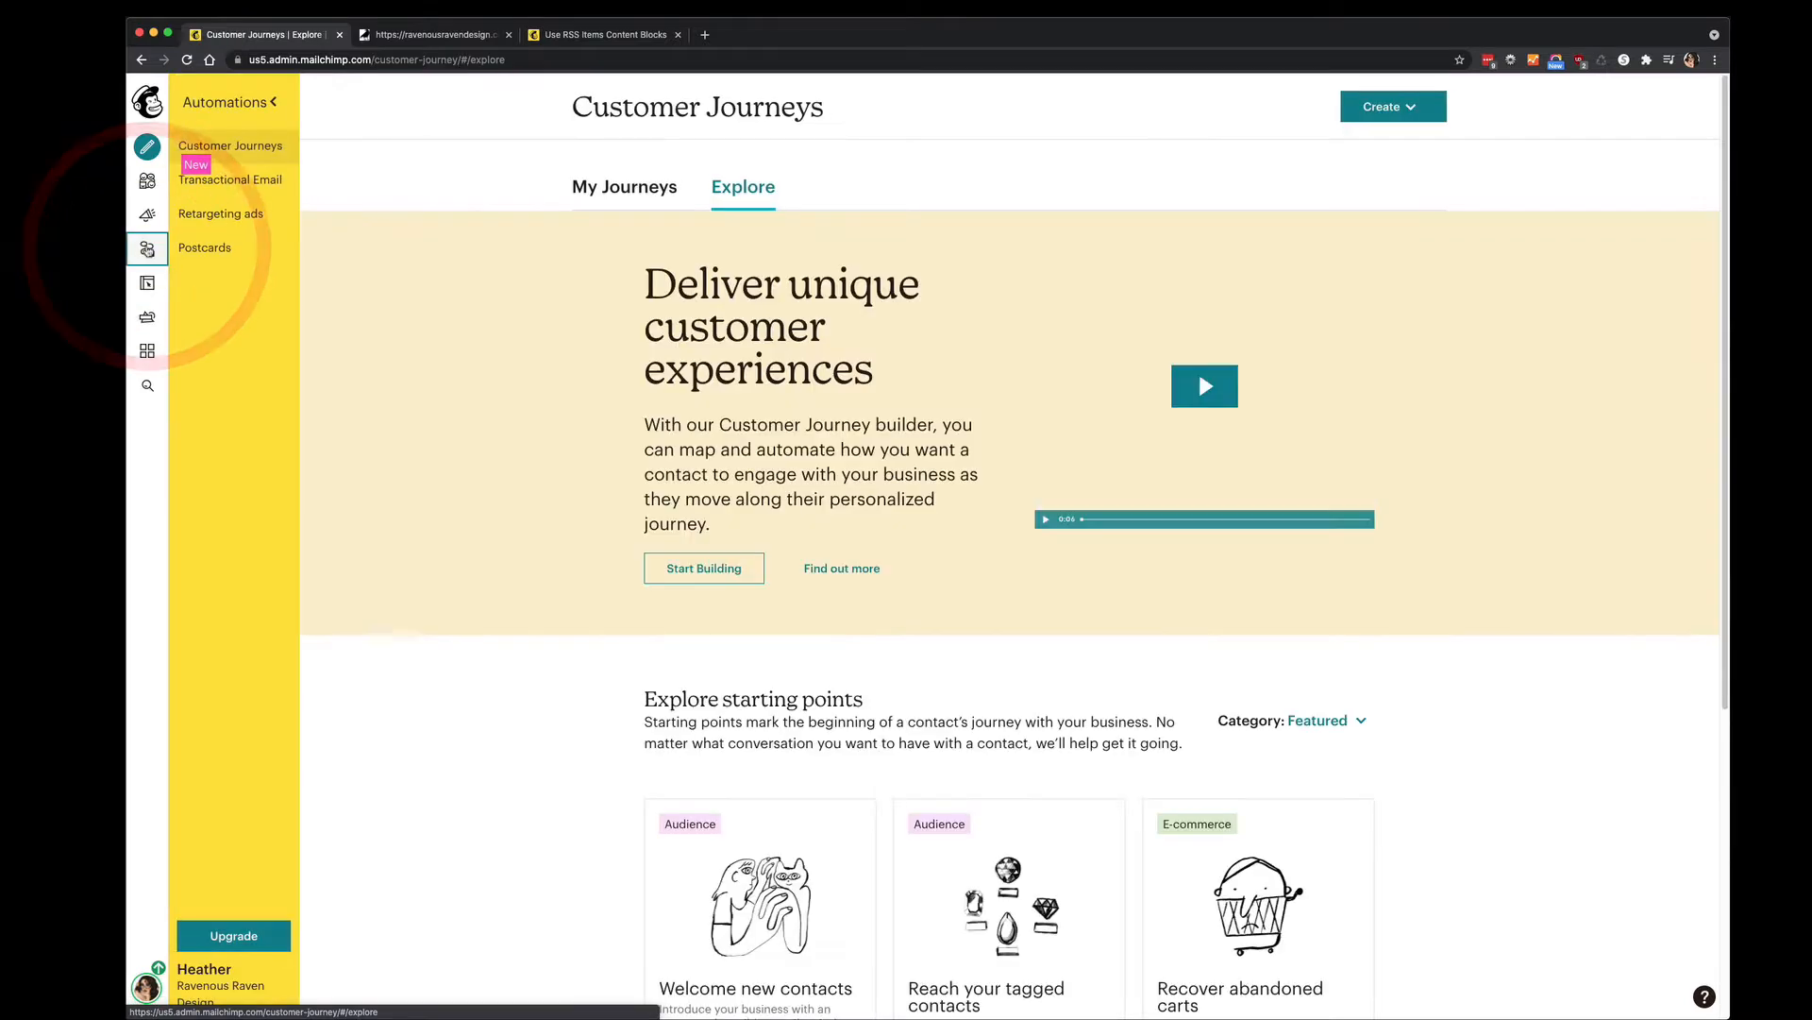
scroll(470, 257, "down", 5)
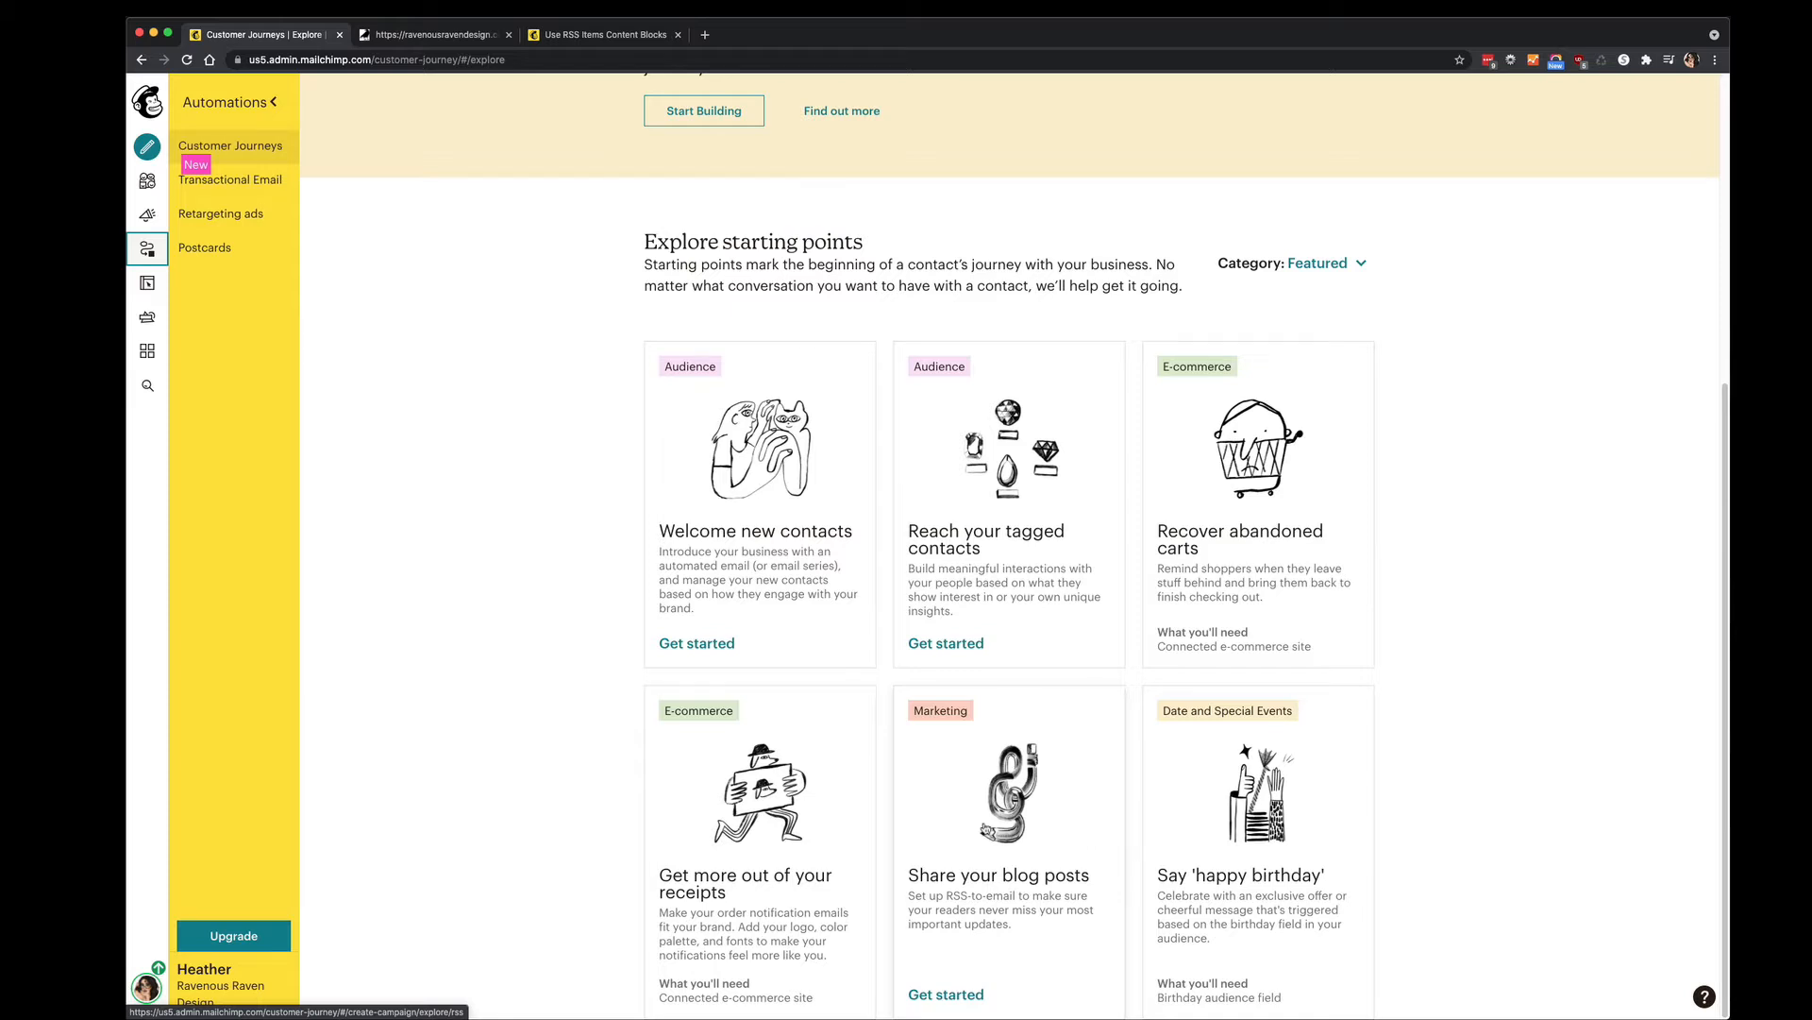
left_click(983, 822)
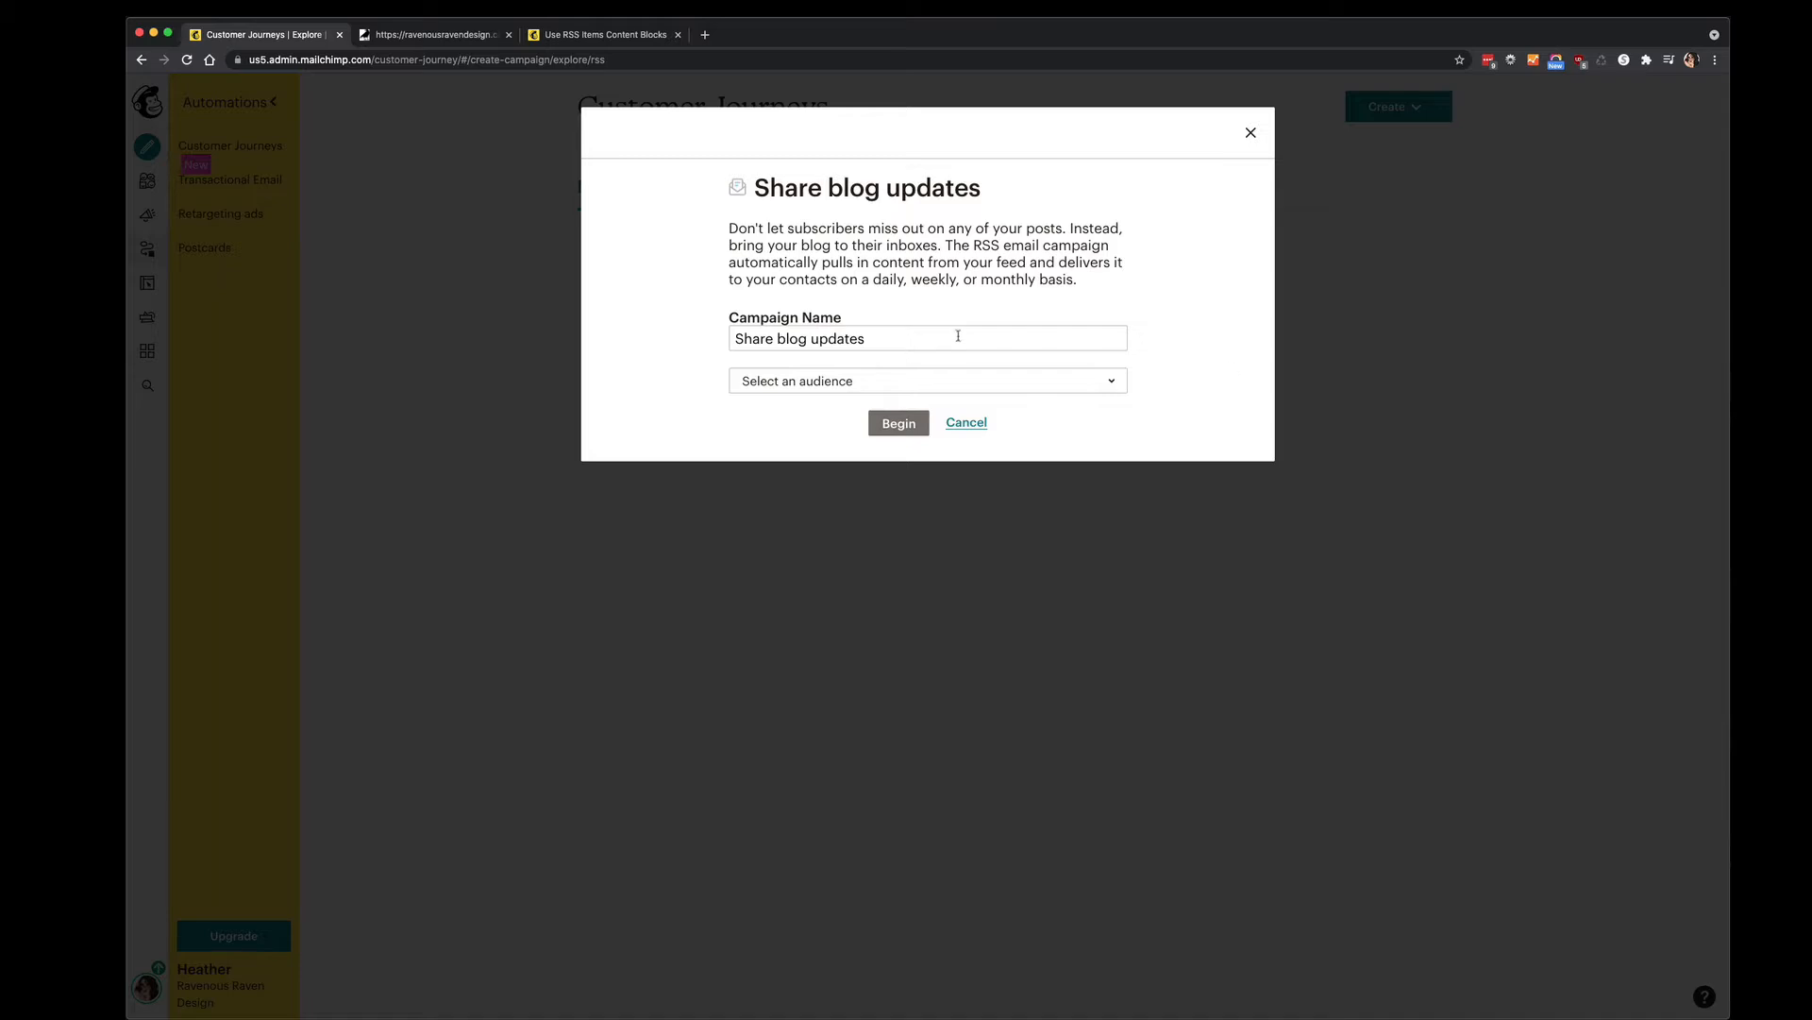
Rename the campaign to 'Monthly Newsletter With Posts' and click Begin.
left_click_drag(959, 336, 728, 335)
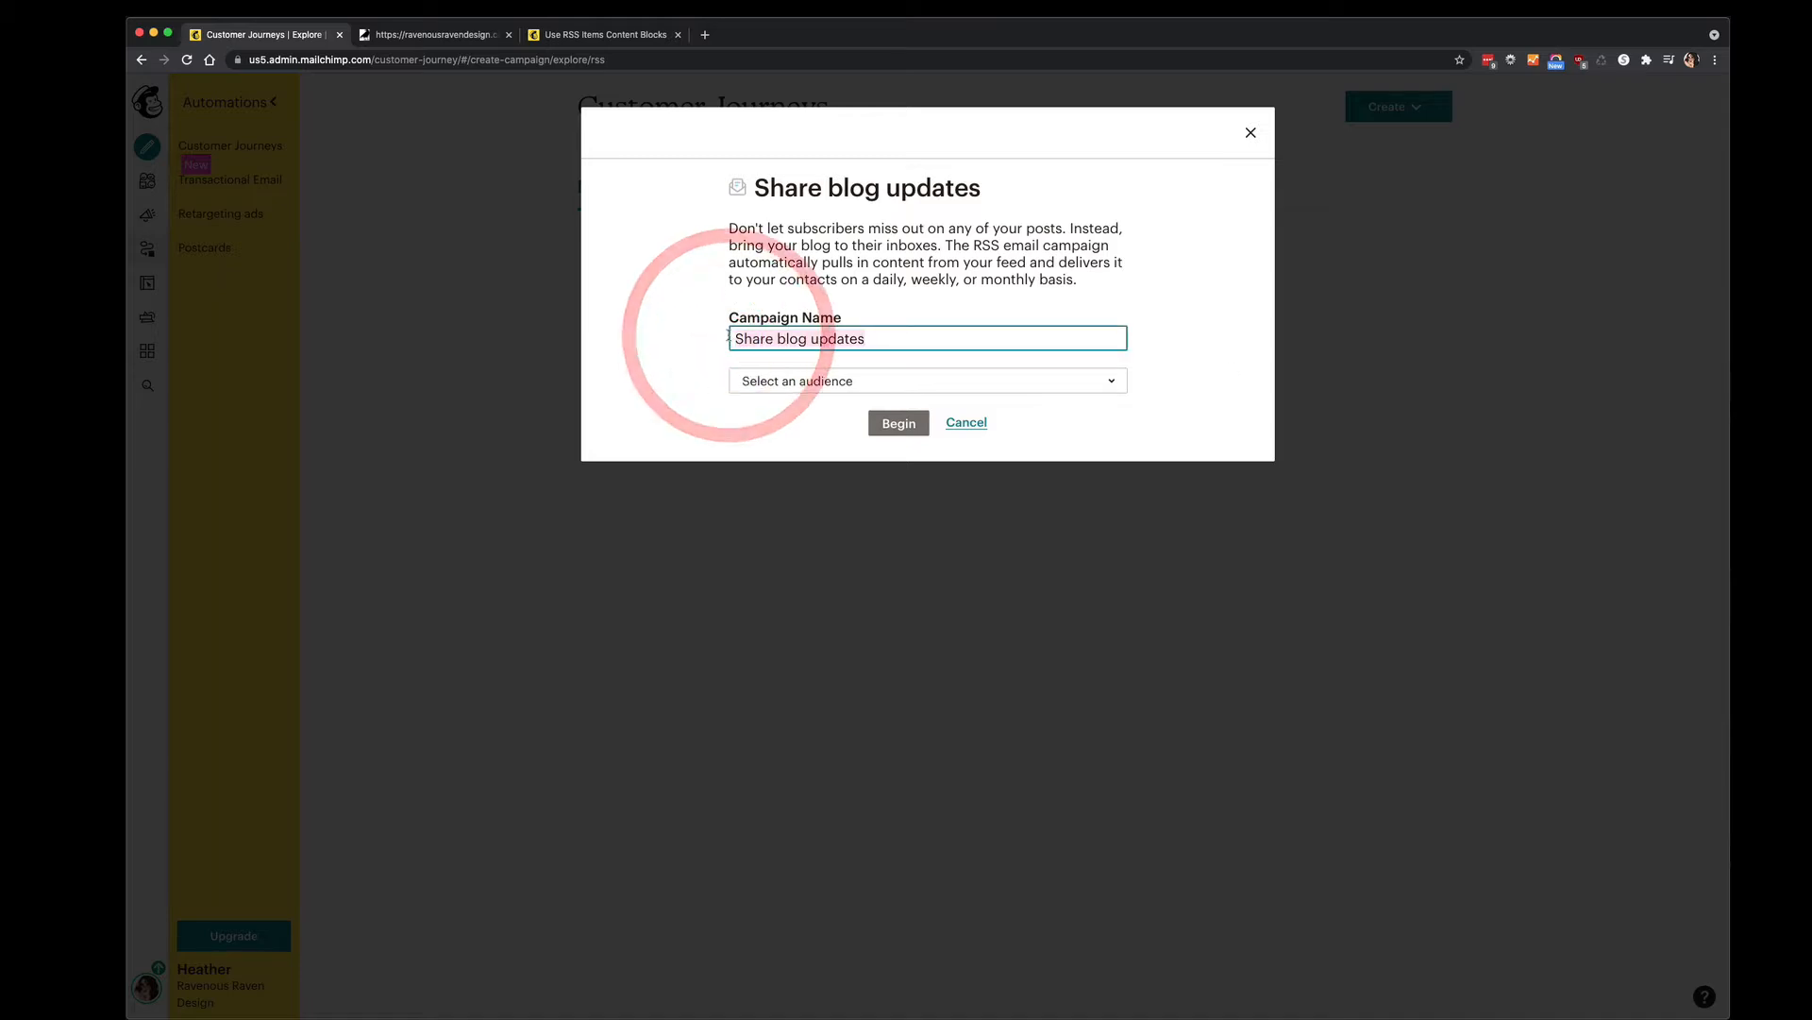
type("Monthly Newsletter ")
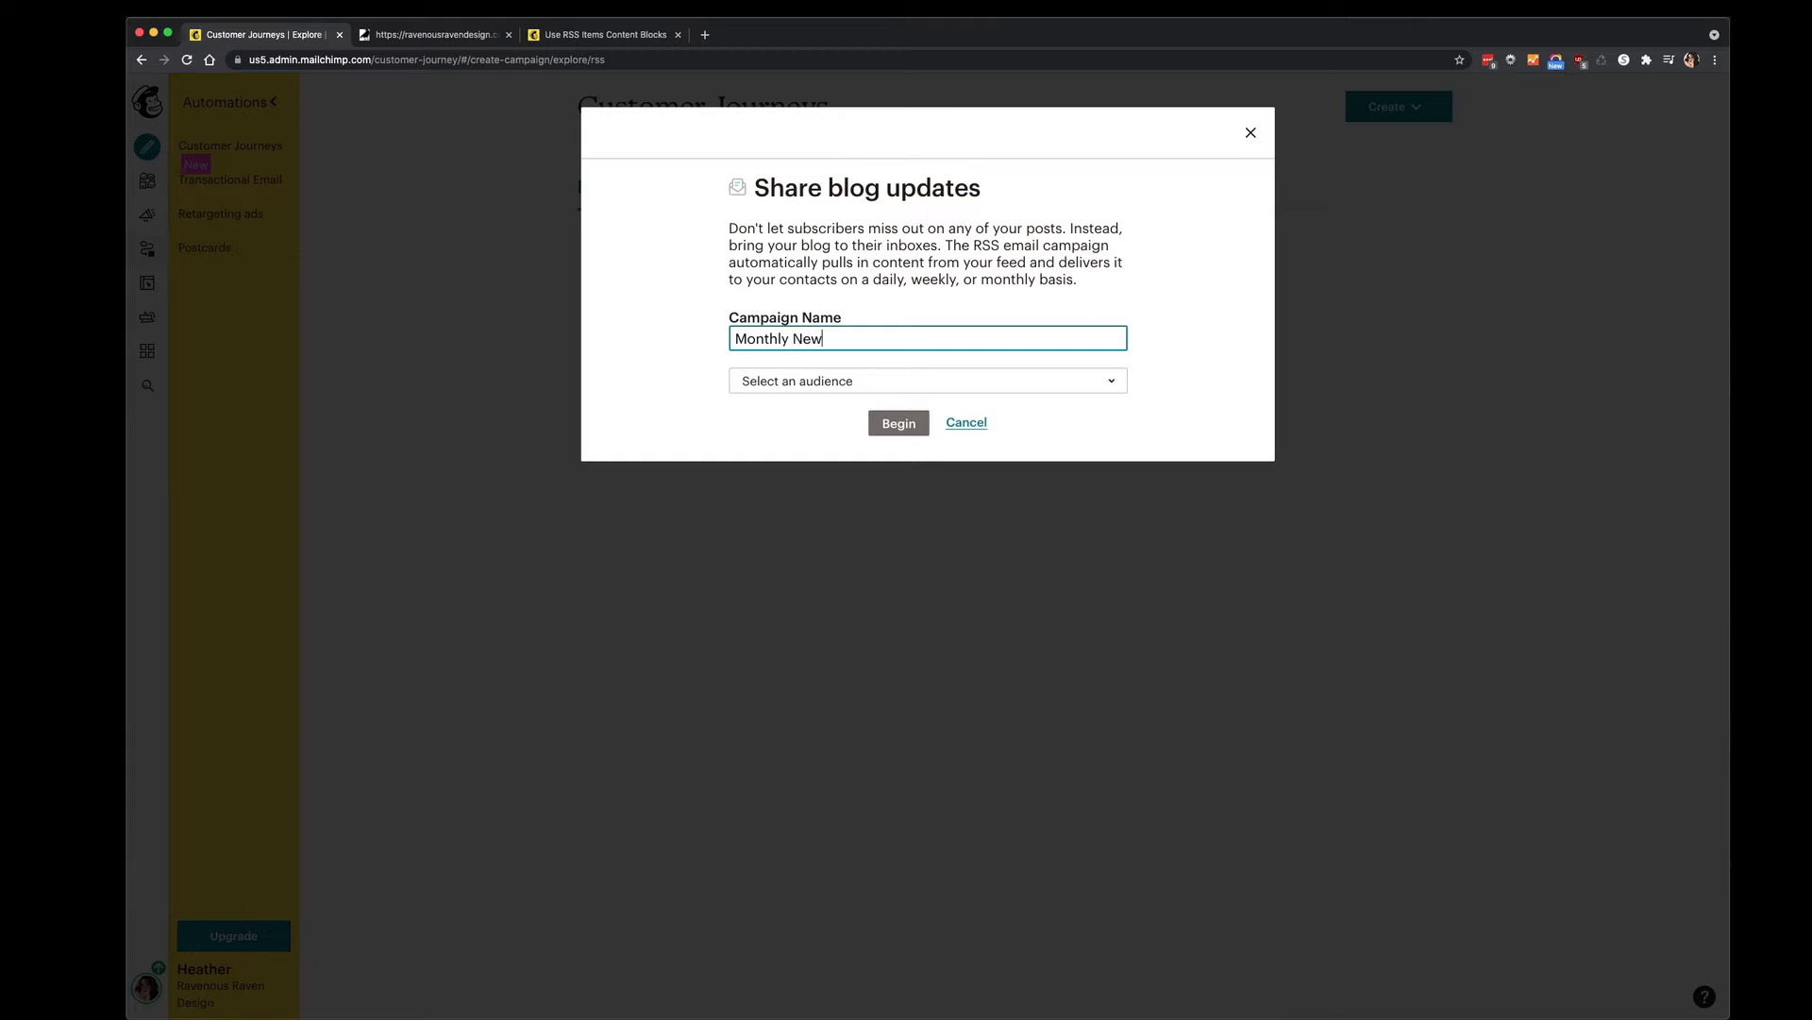
type("With Posts")
left_click(891, 424)
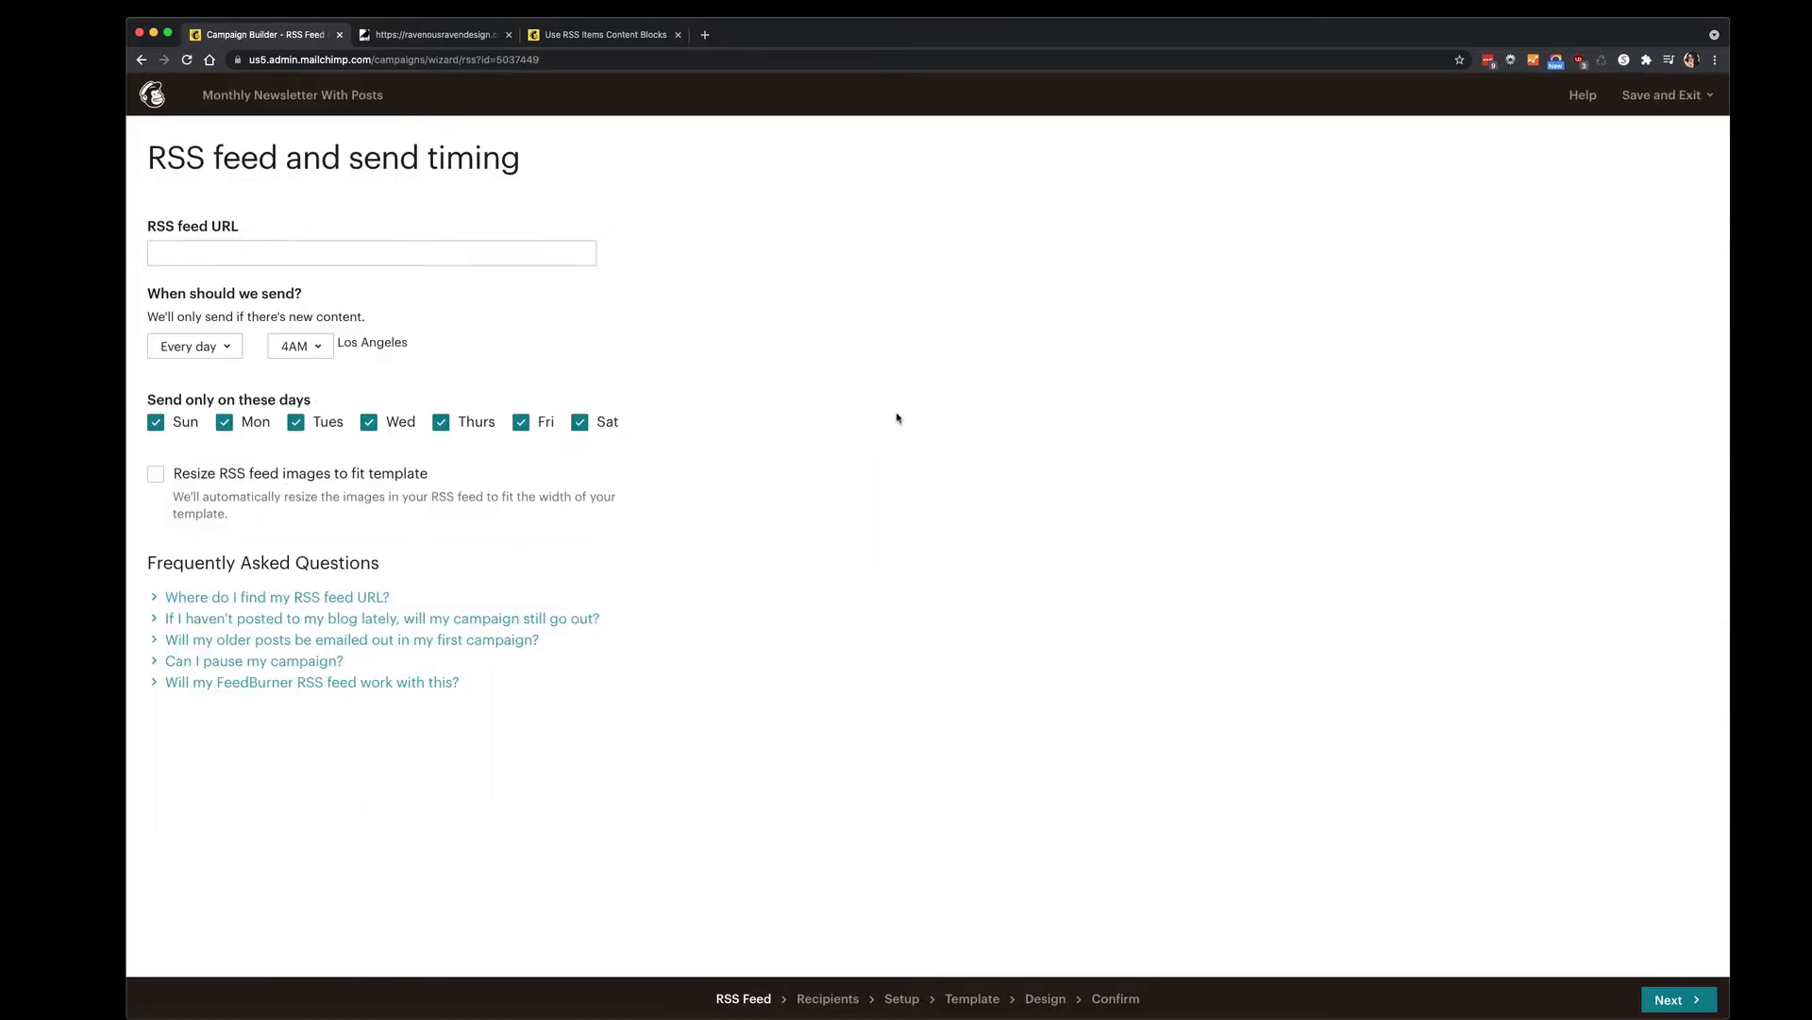
left_click(223, 255)
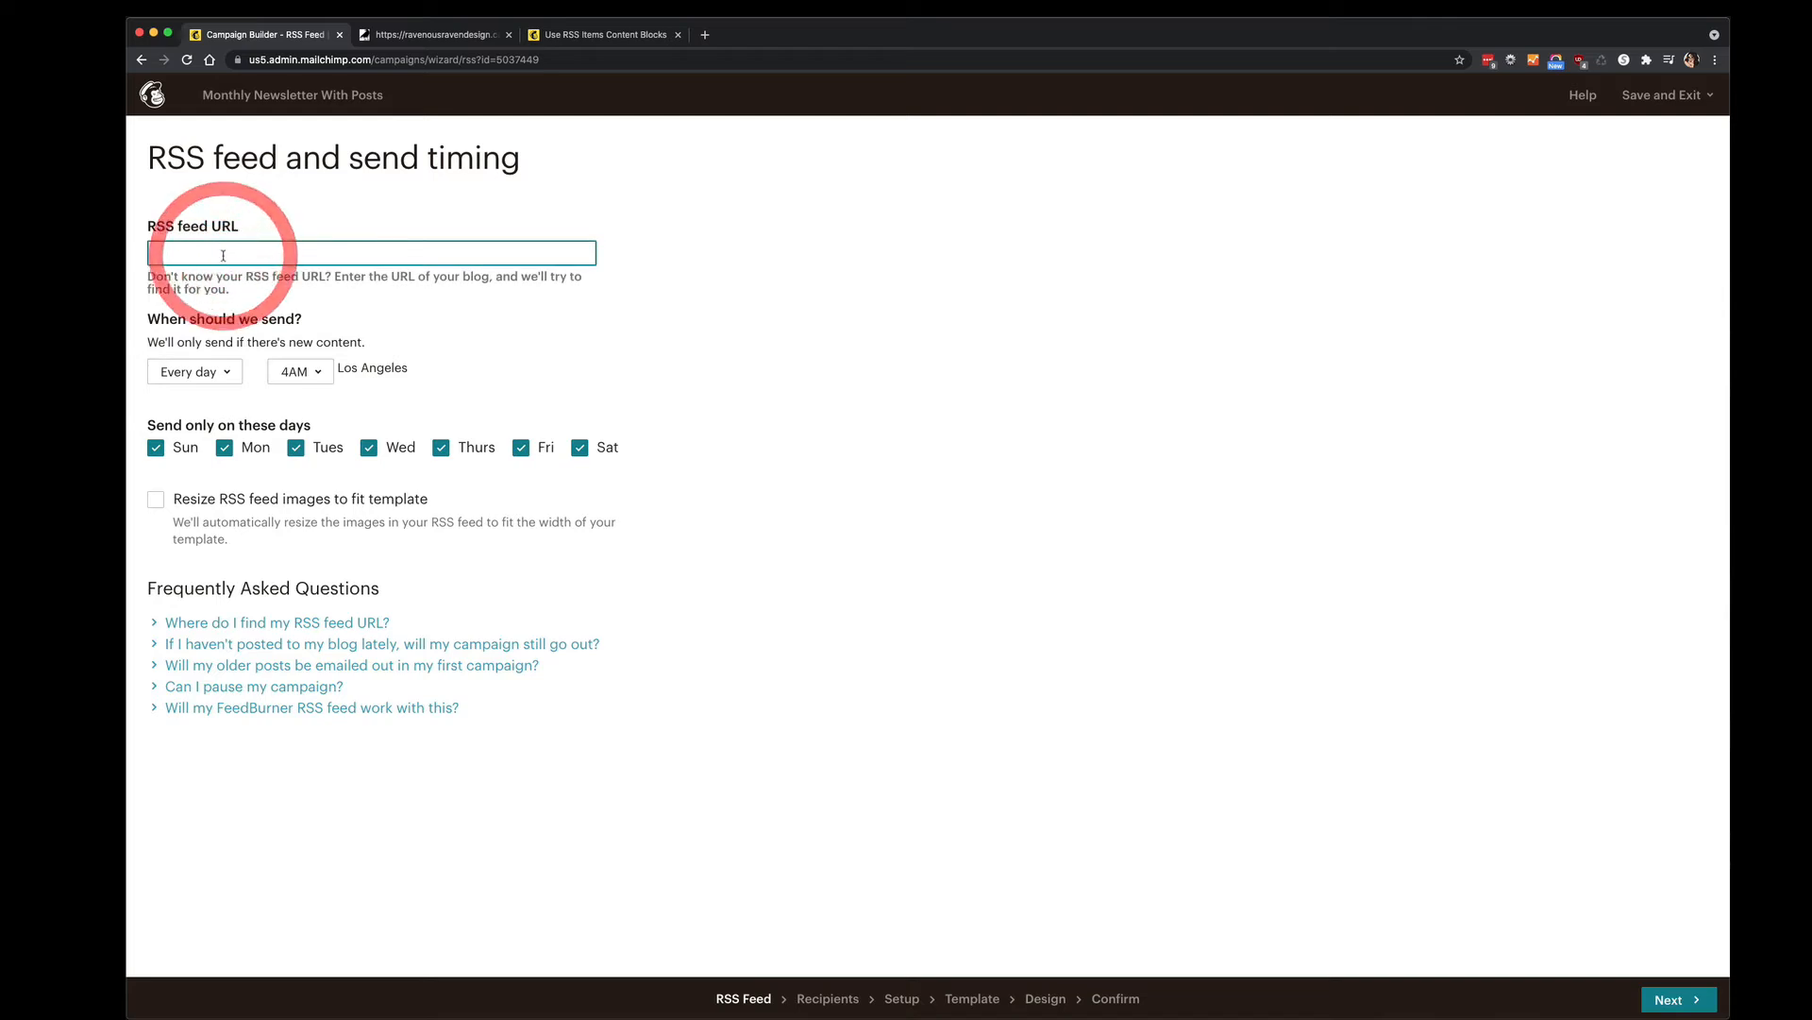
type("https://ravenousravendesign.com/feed/")
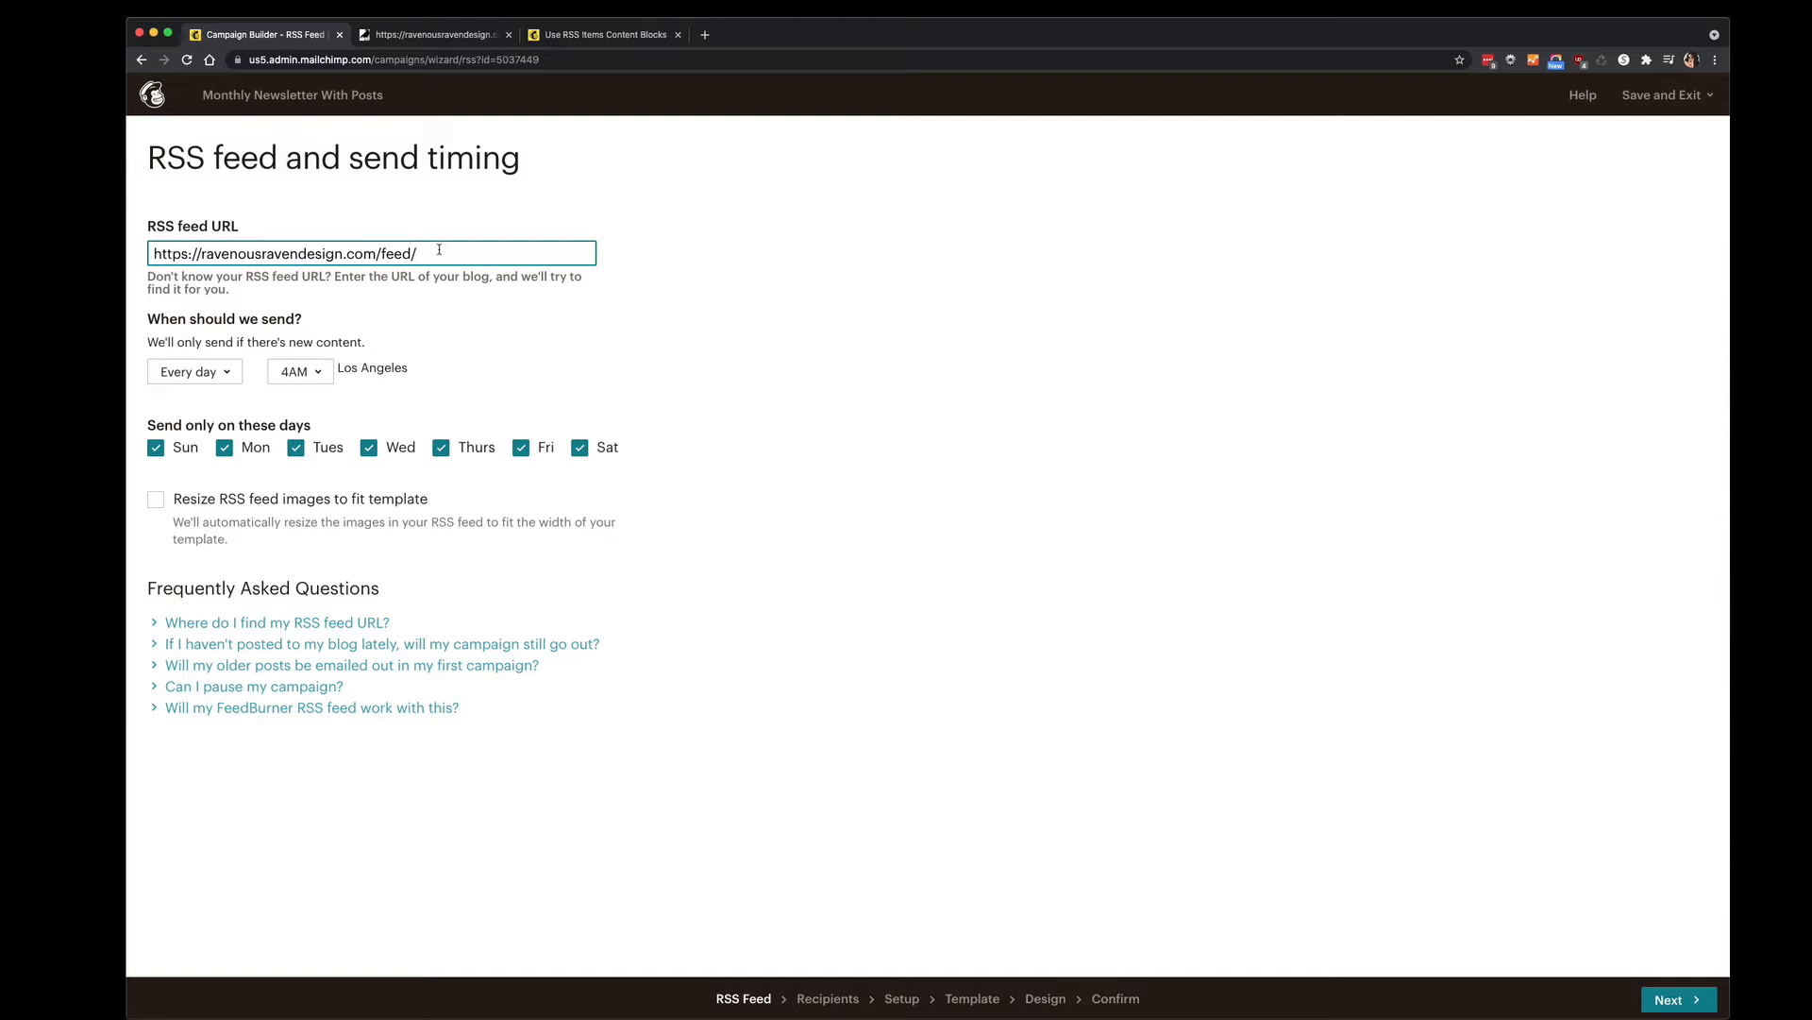
left_click(467, 38)
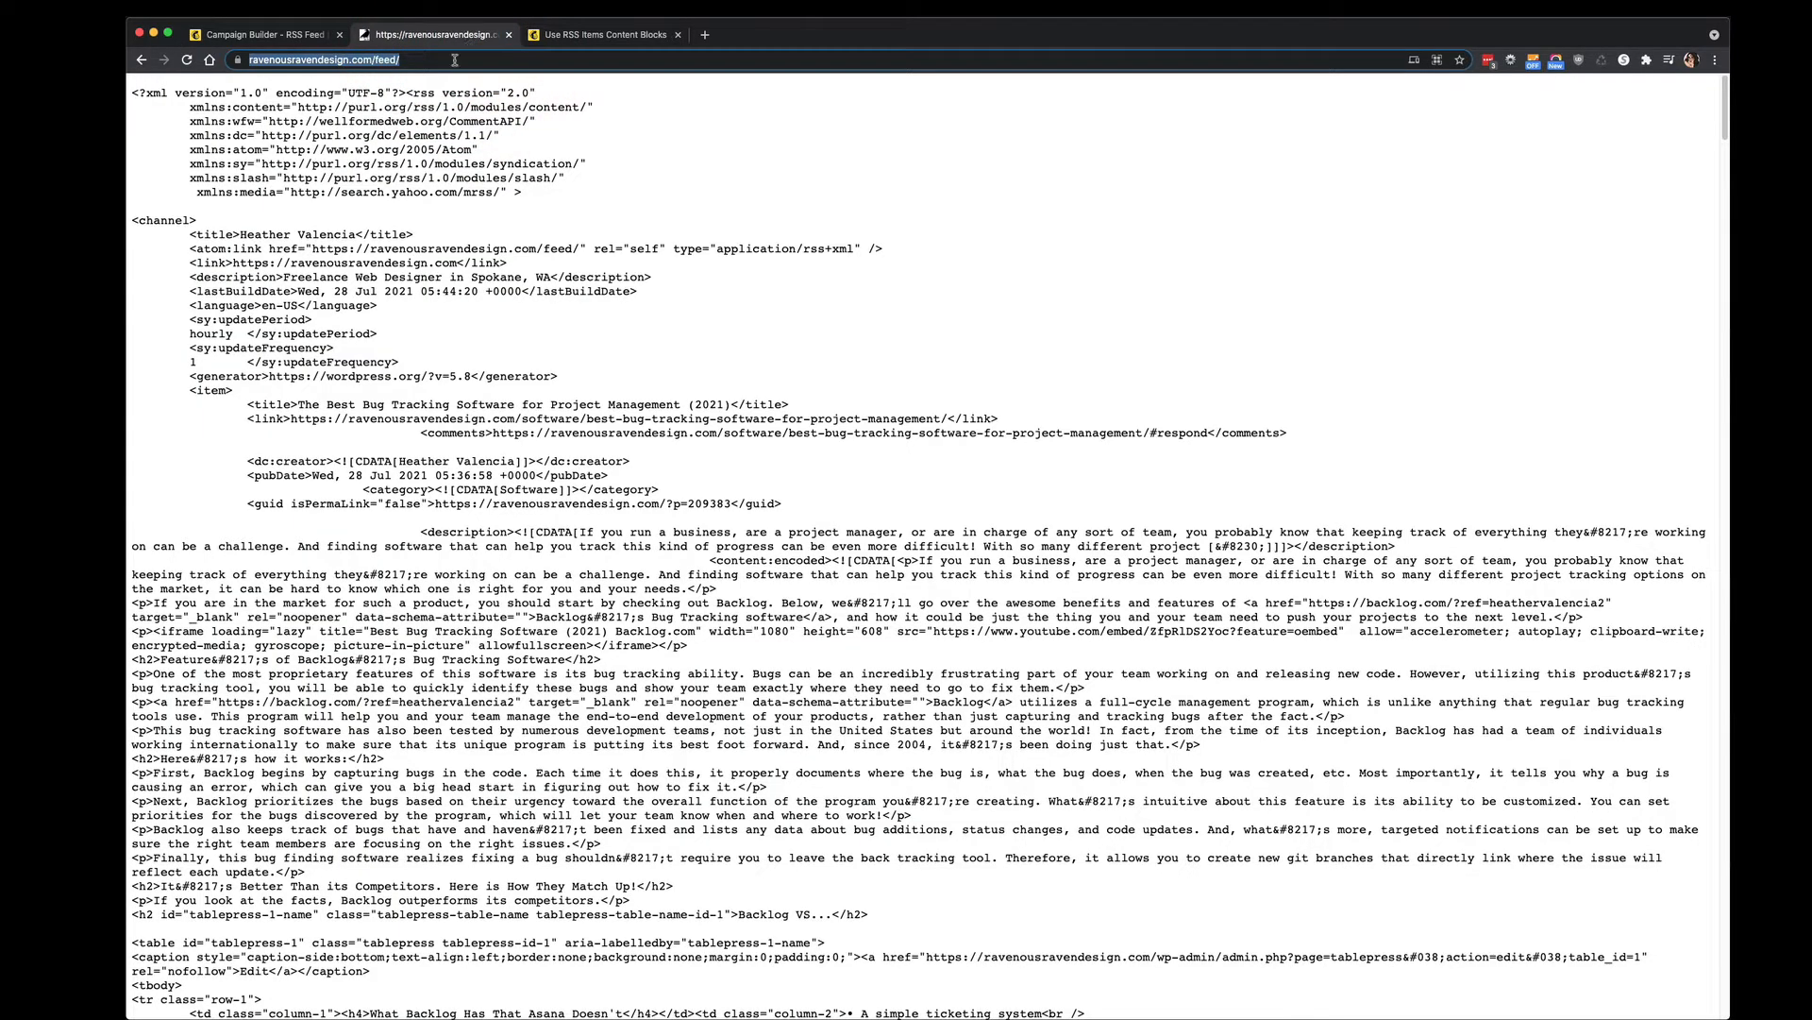
Scroll through the blog's raw XML feed, then return to the Campaign Builder tab.
left_click(401, 60)
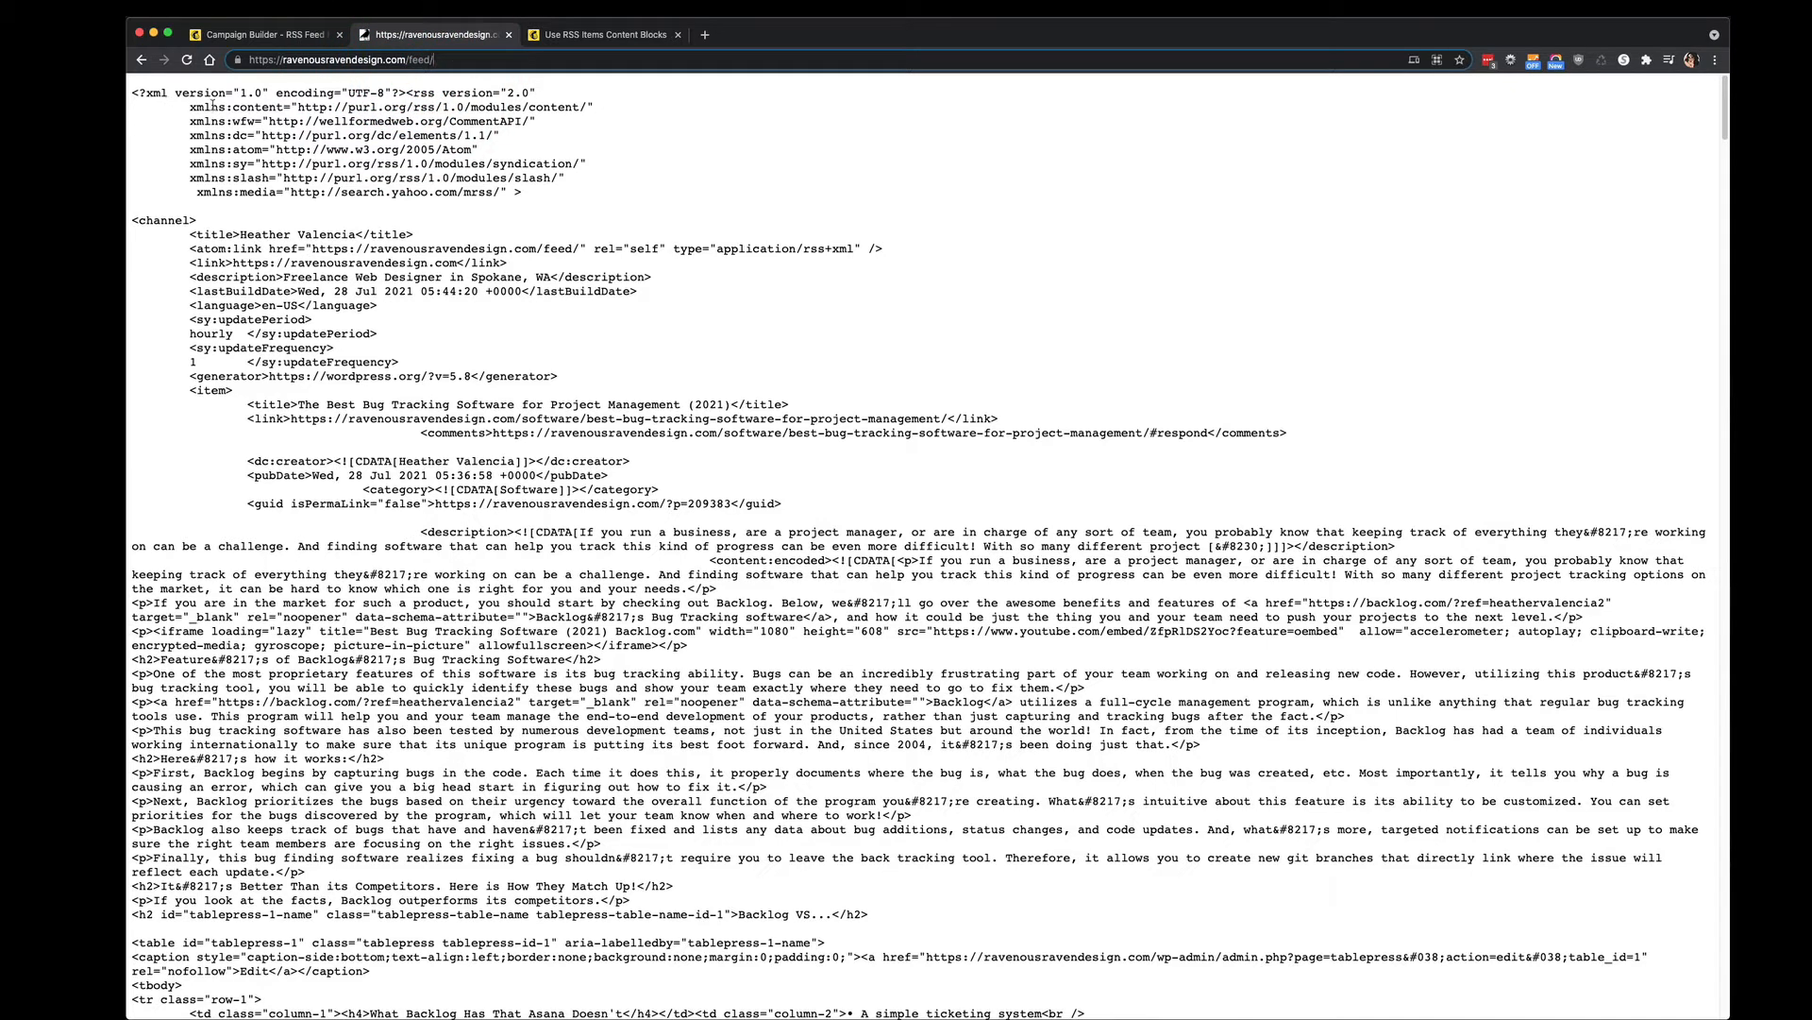
left_click(166, 93)
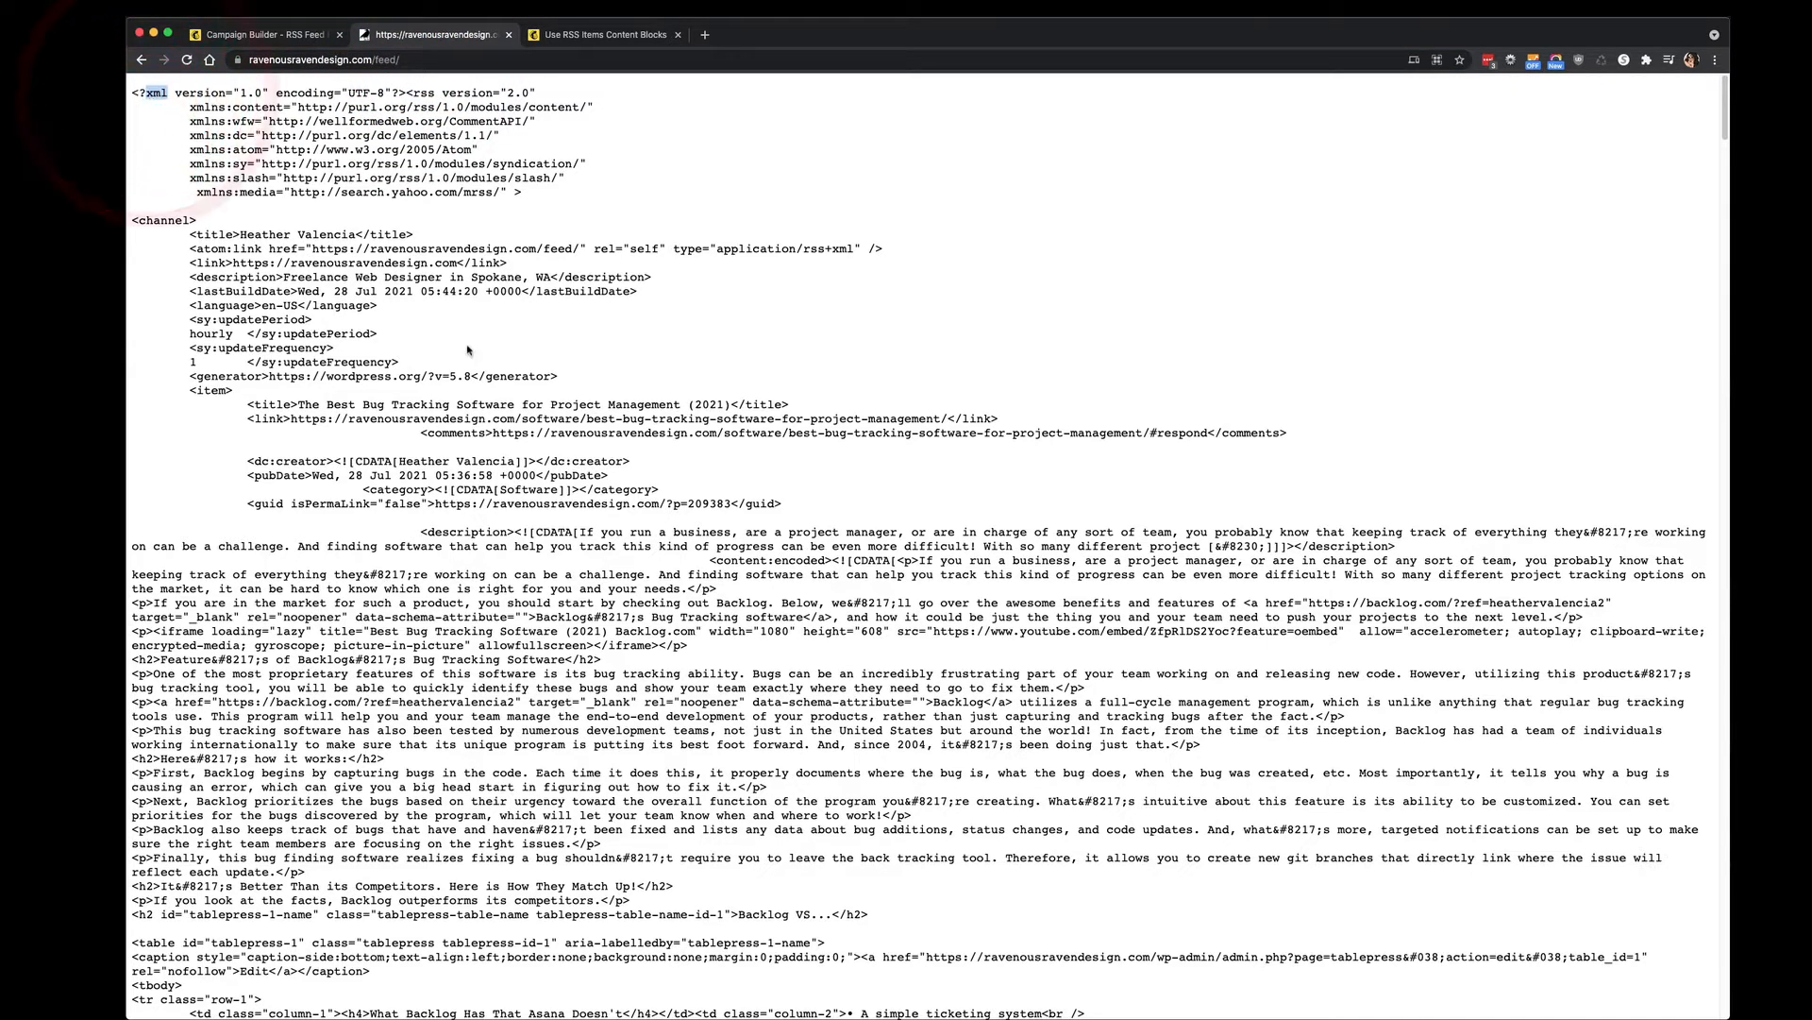
scroll(463, 346, "down", 5)
scroll(463, 346, "down", 6)
scroll(464, 345, "up", 10)
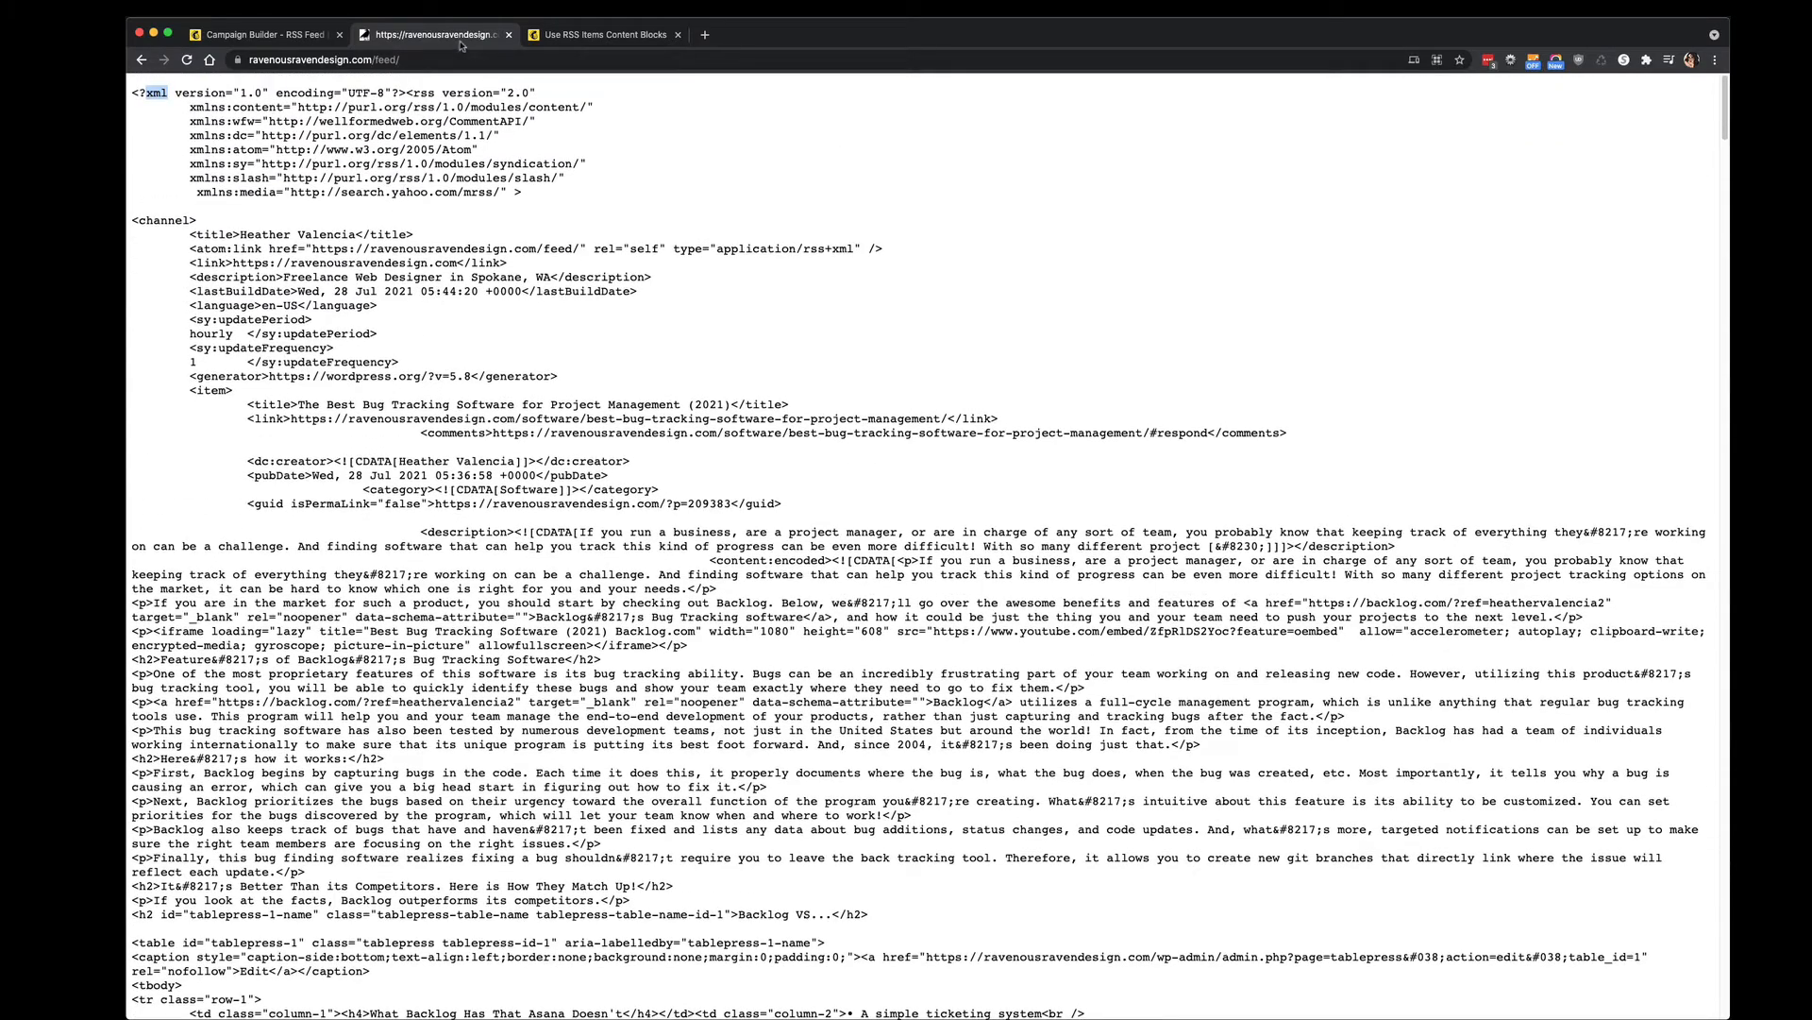
left_click(294, 34)
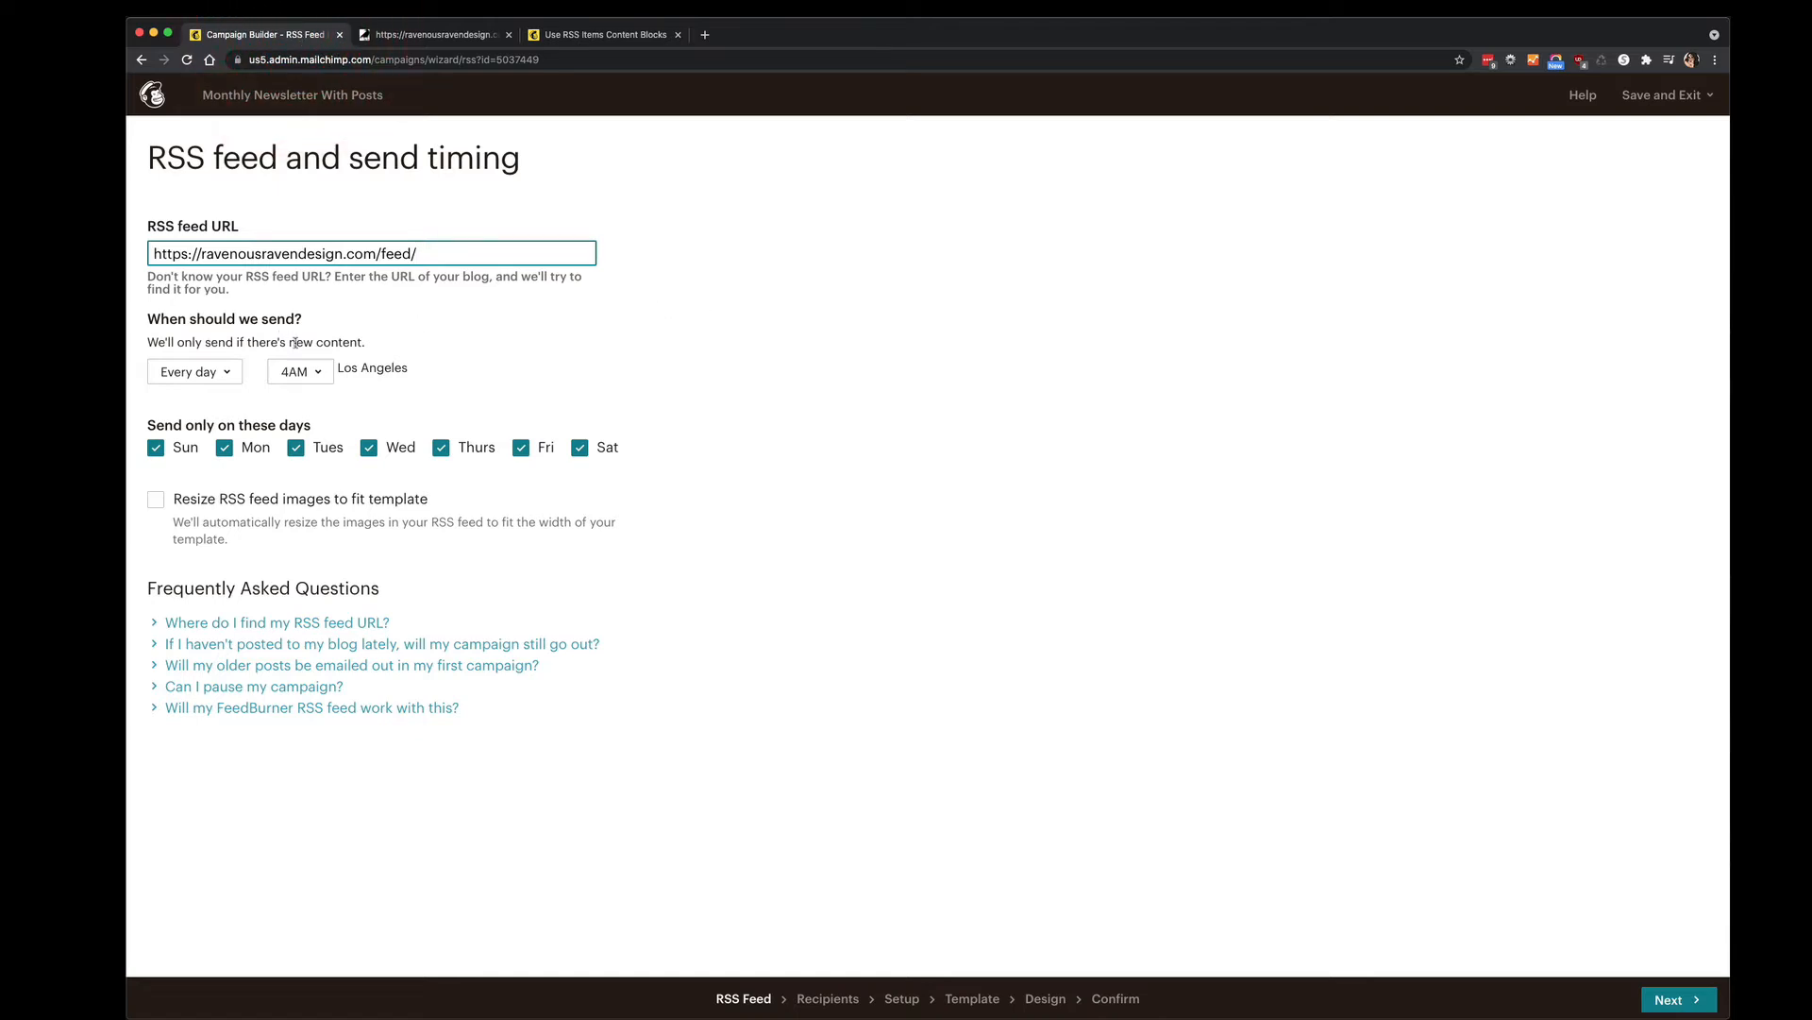
Set the RSS campaign to send every month on the 10th at 7AM.
left_click(227, 372)
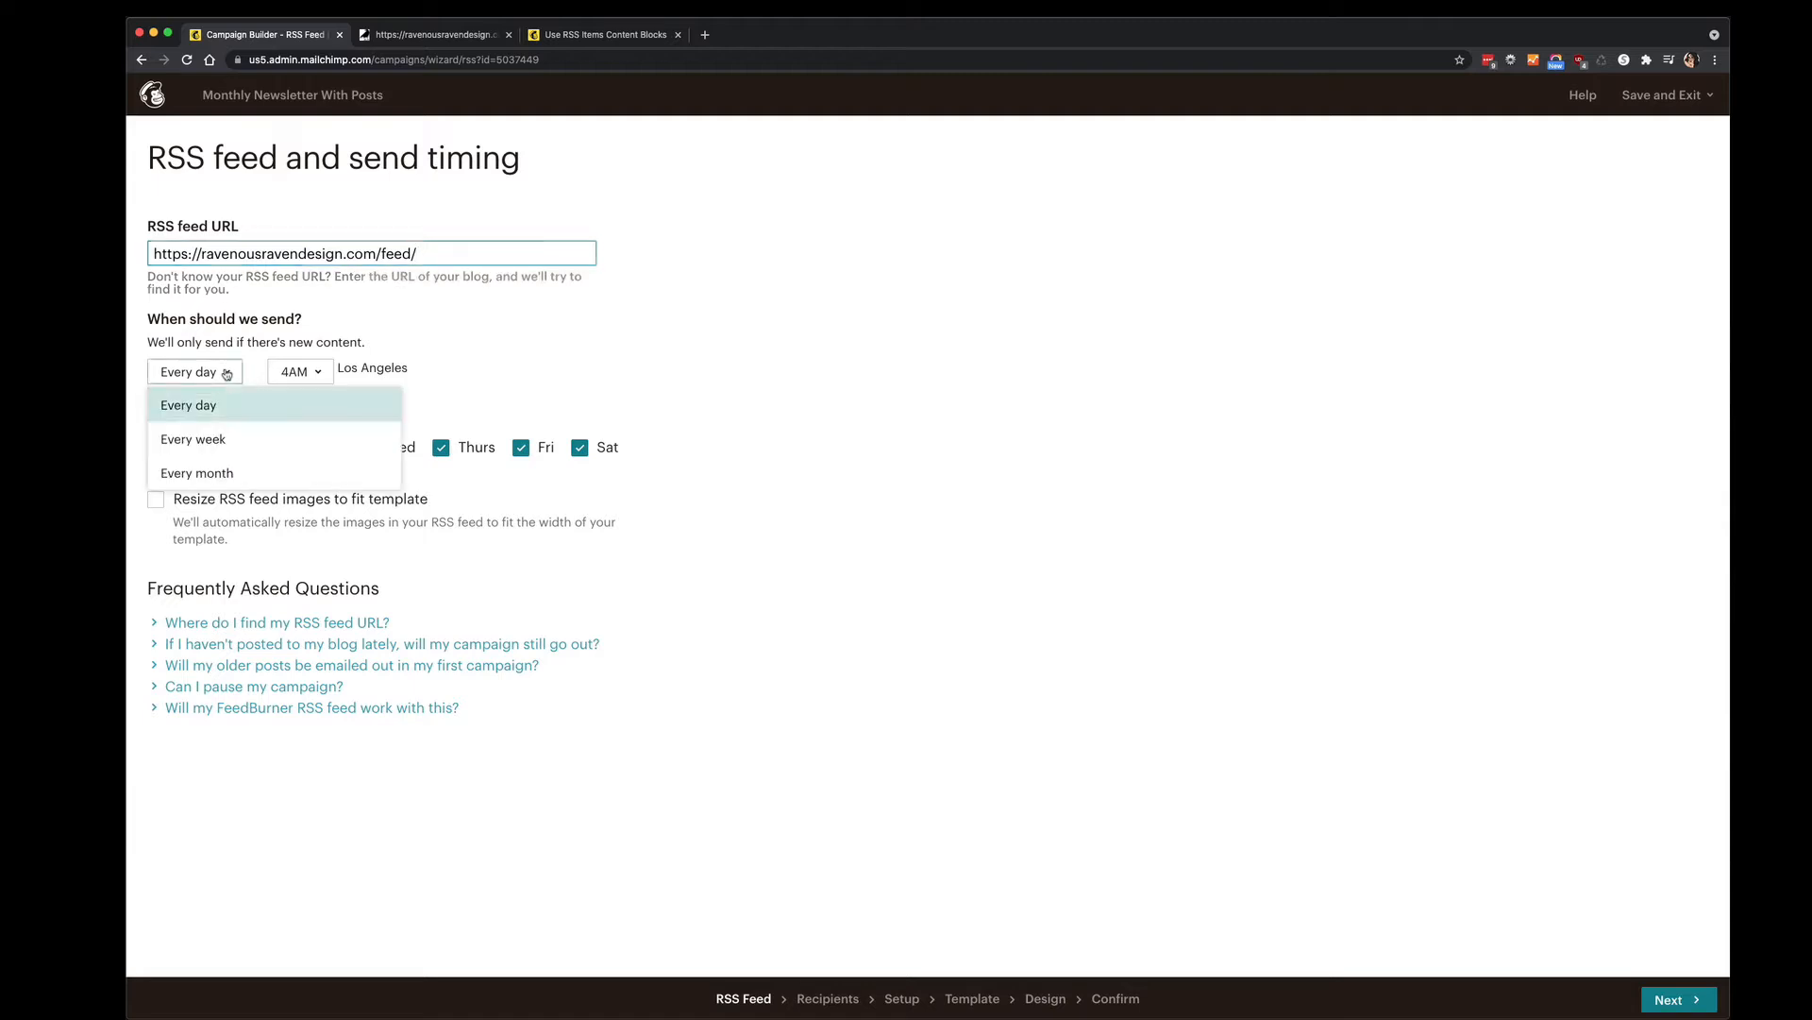
left_click(217, 454)
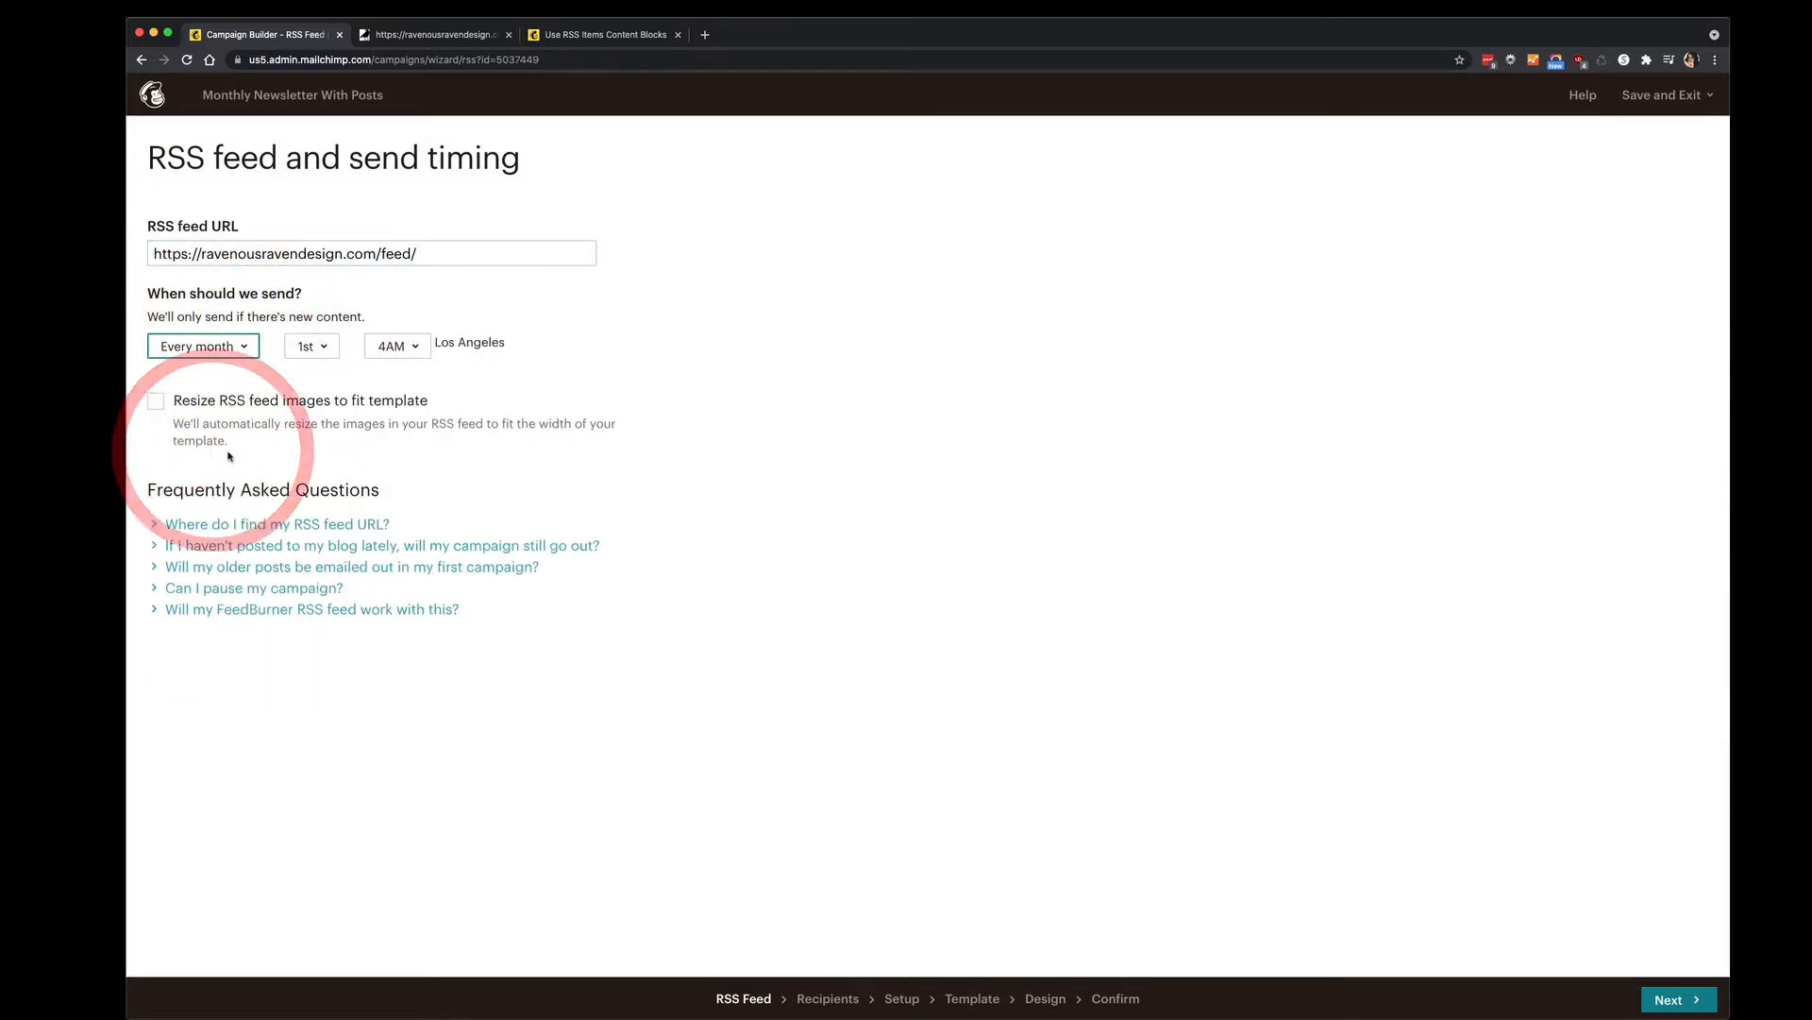
left_click(324, 349)
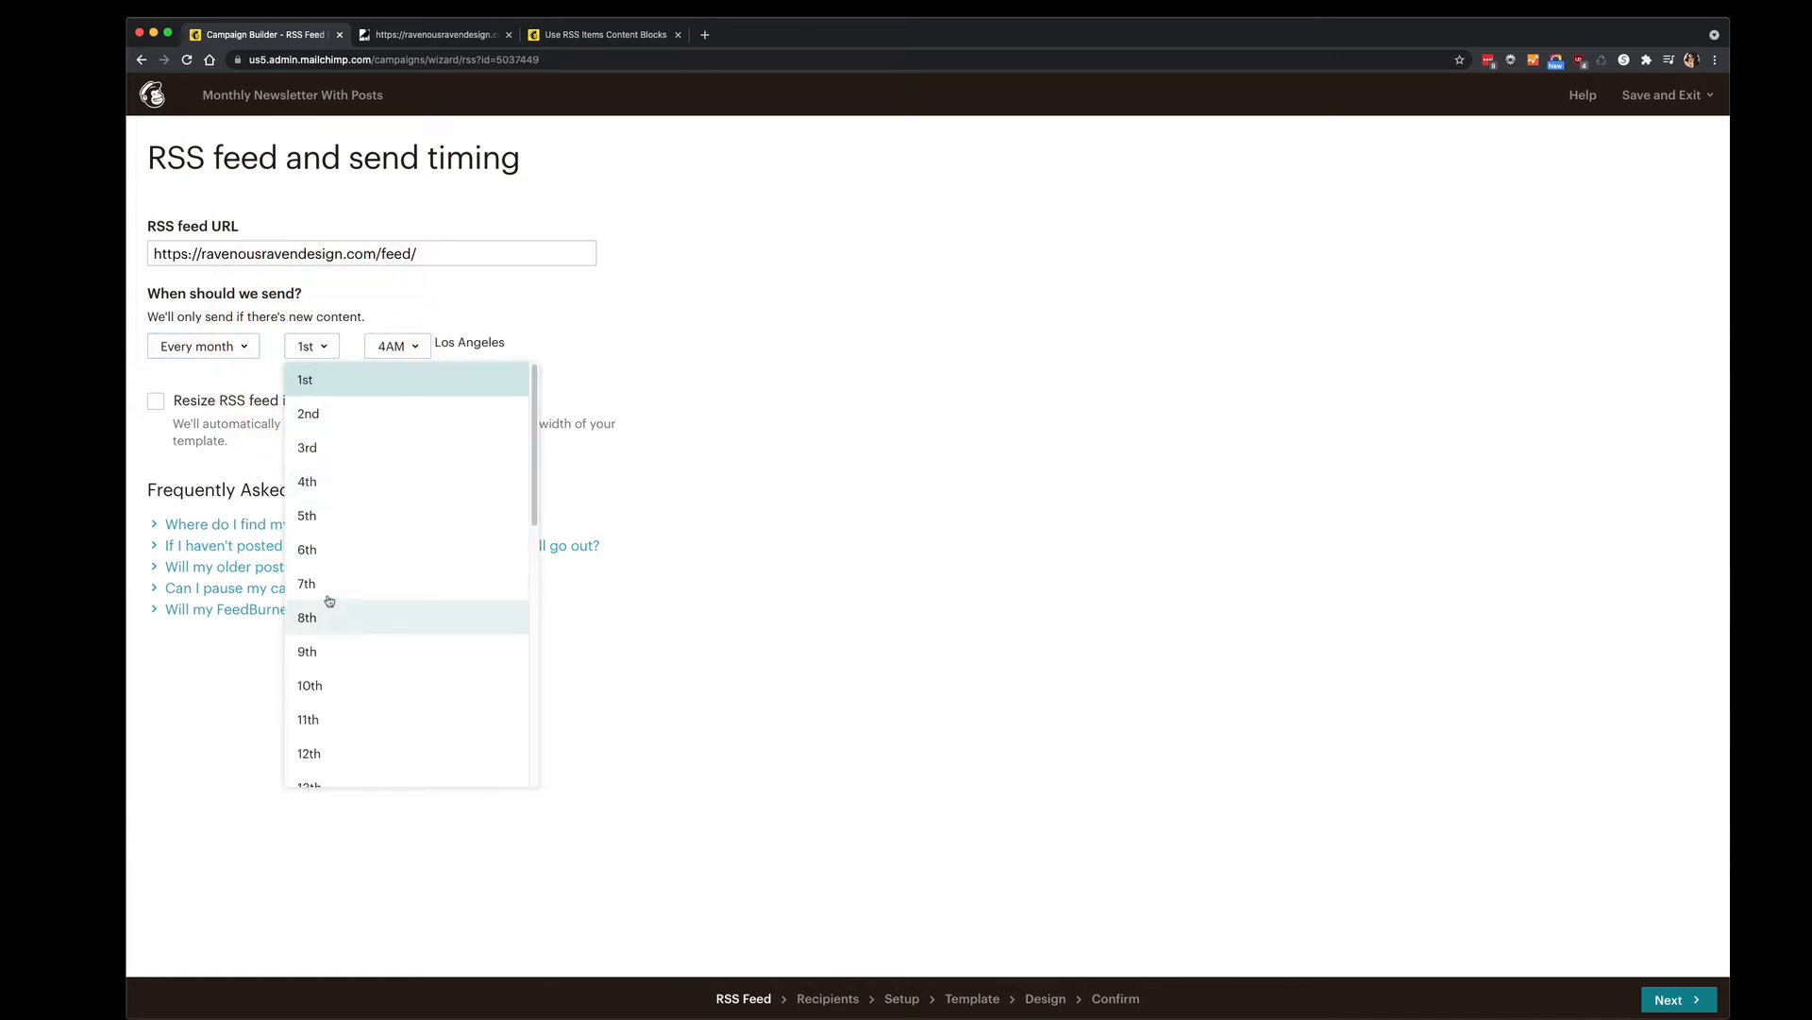
left_click(347, 687)
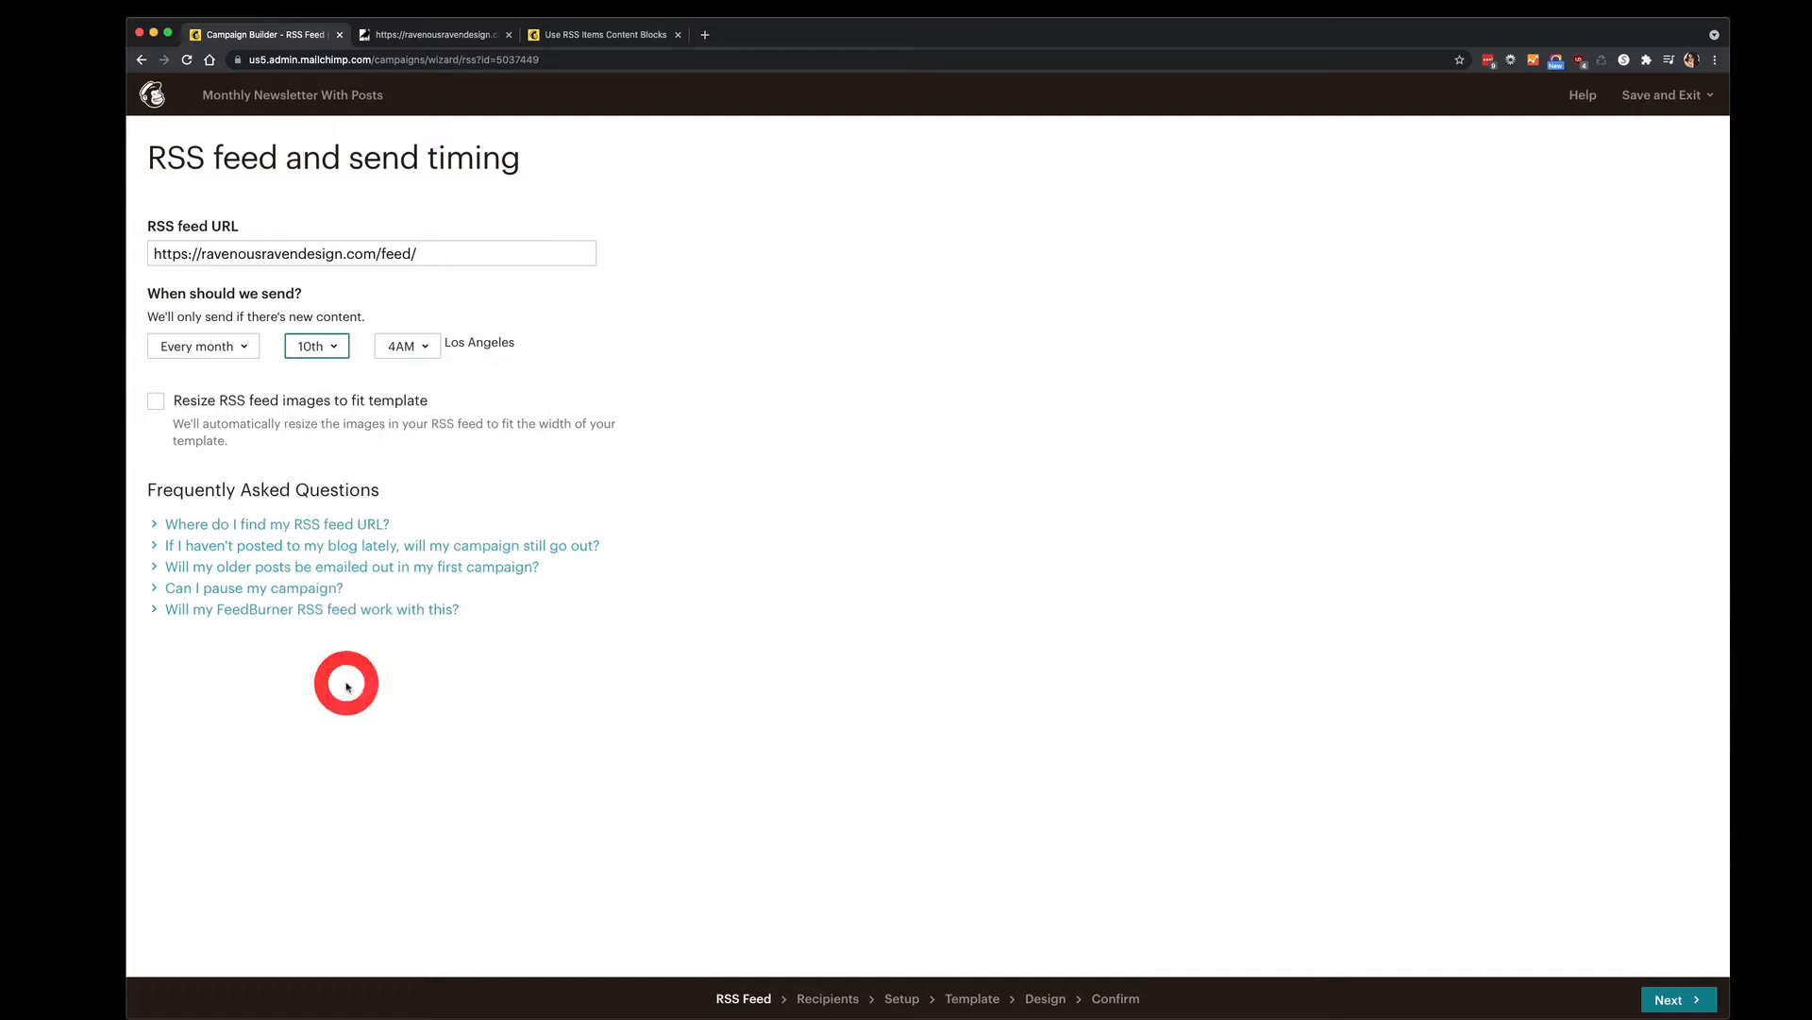
left_click(418, 349)
left_click(444, 617)
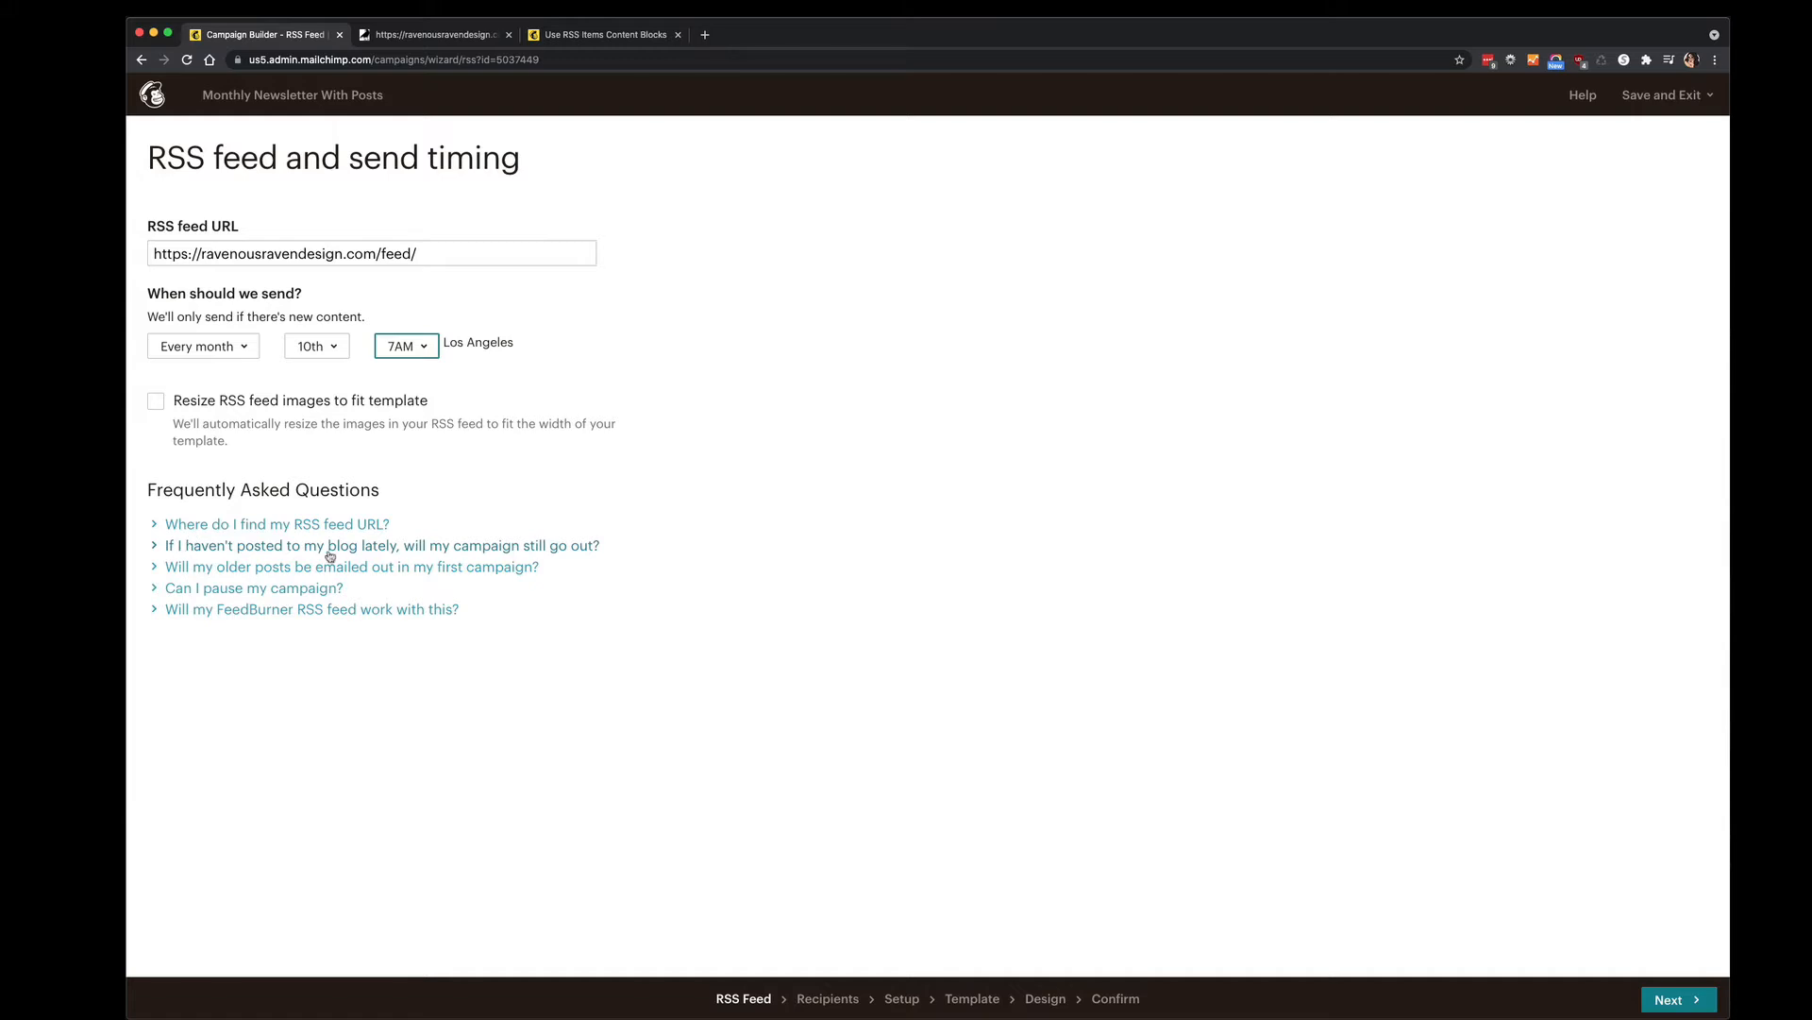
Read the FAQs on inactive feeds and older posts, then continue to Recipients.
left_click(531, 547)
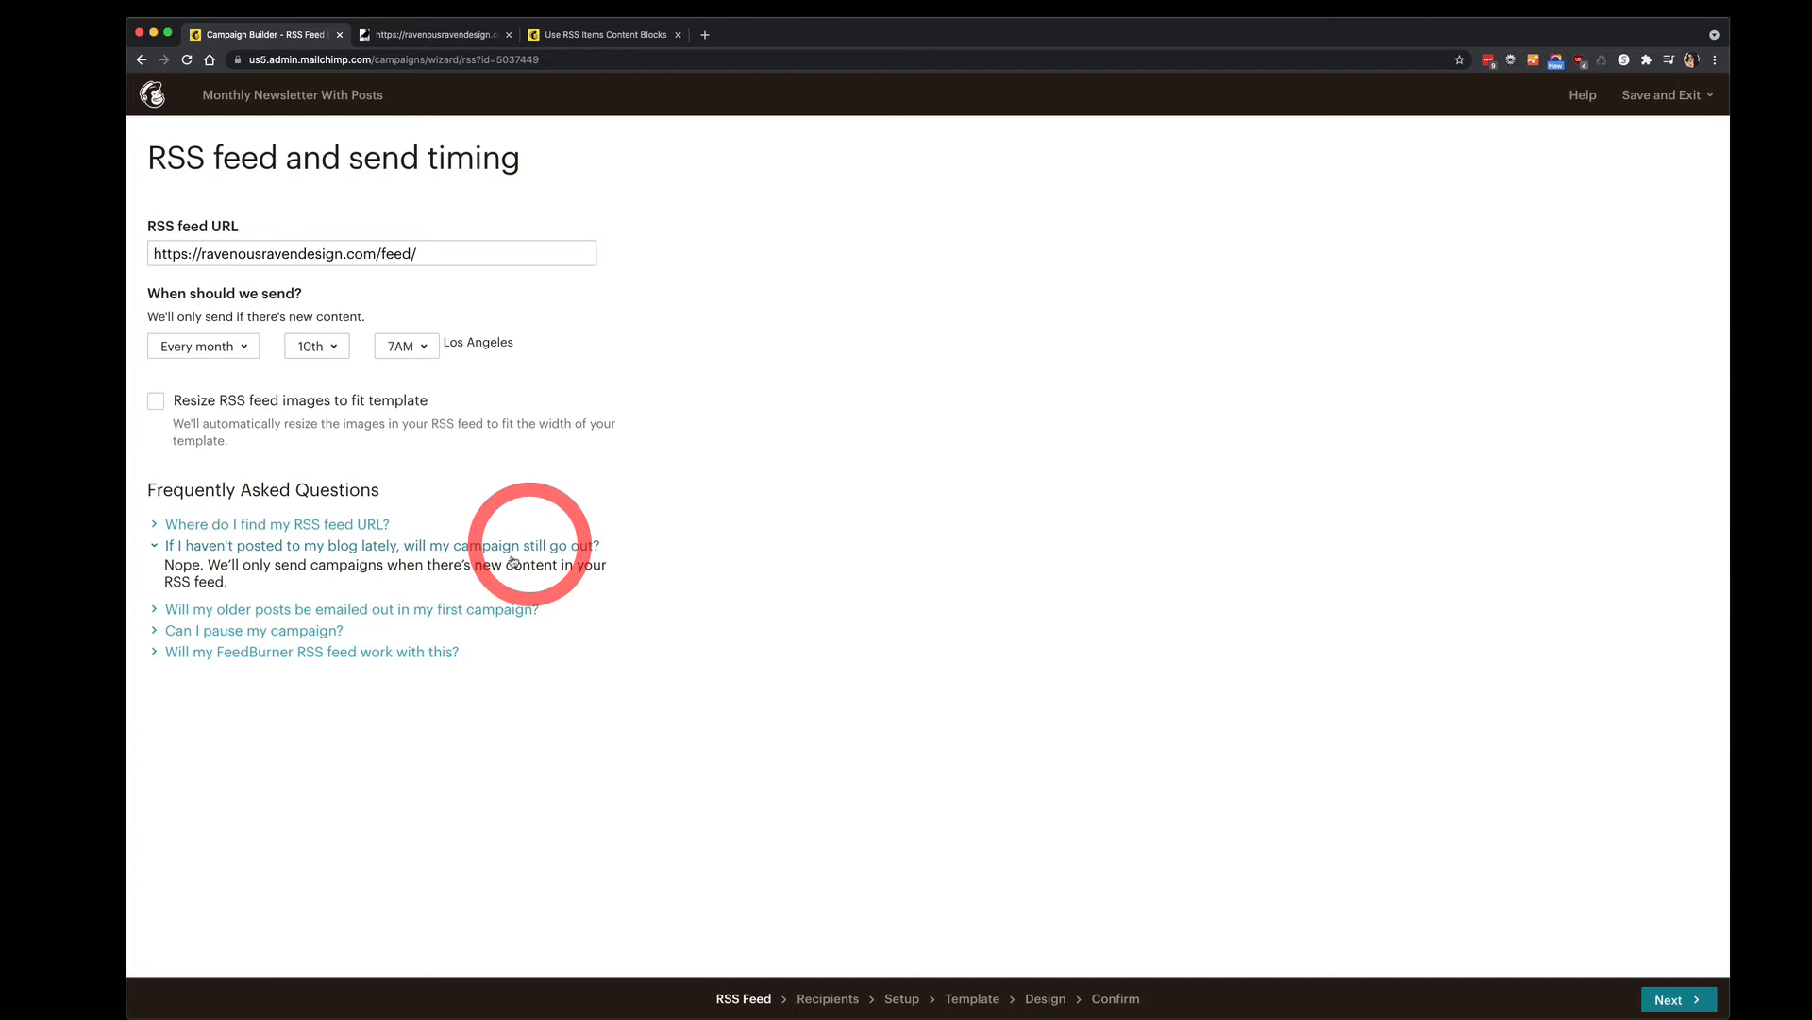
left_click(252, 608)
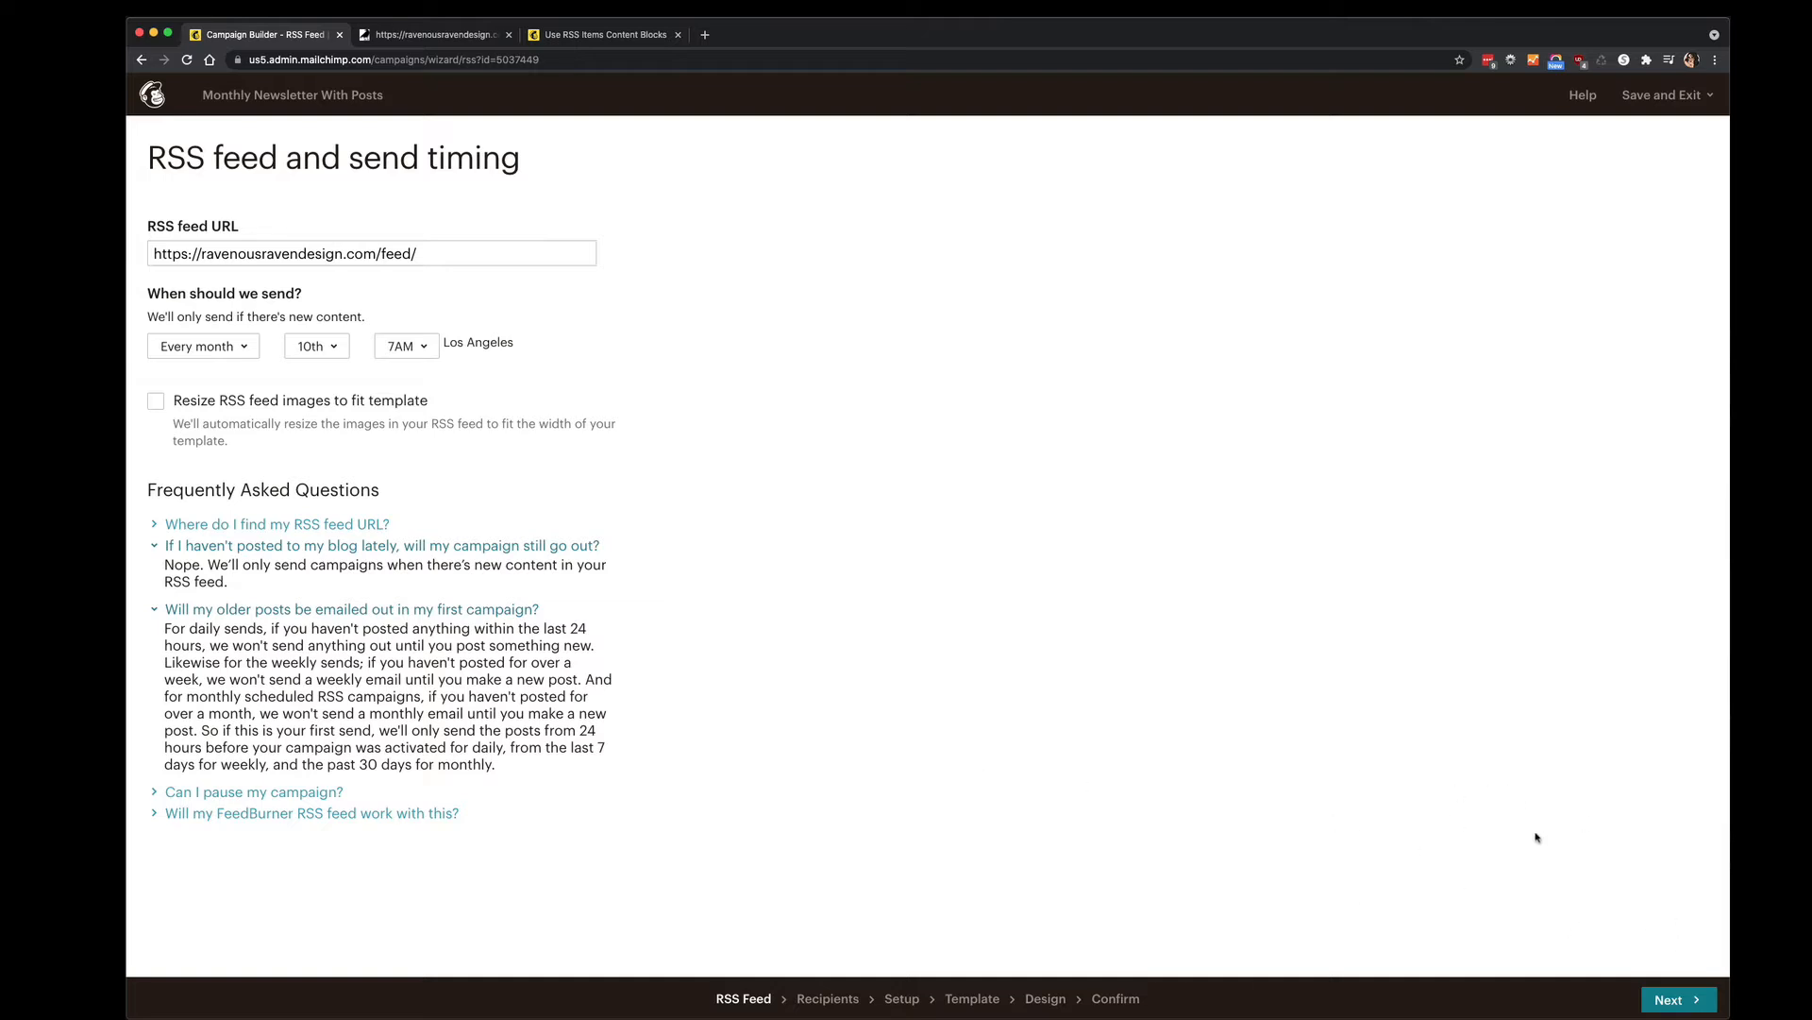
left_click(1671, 1002)
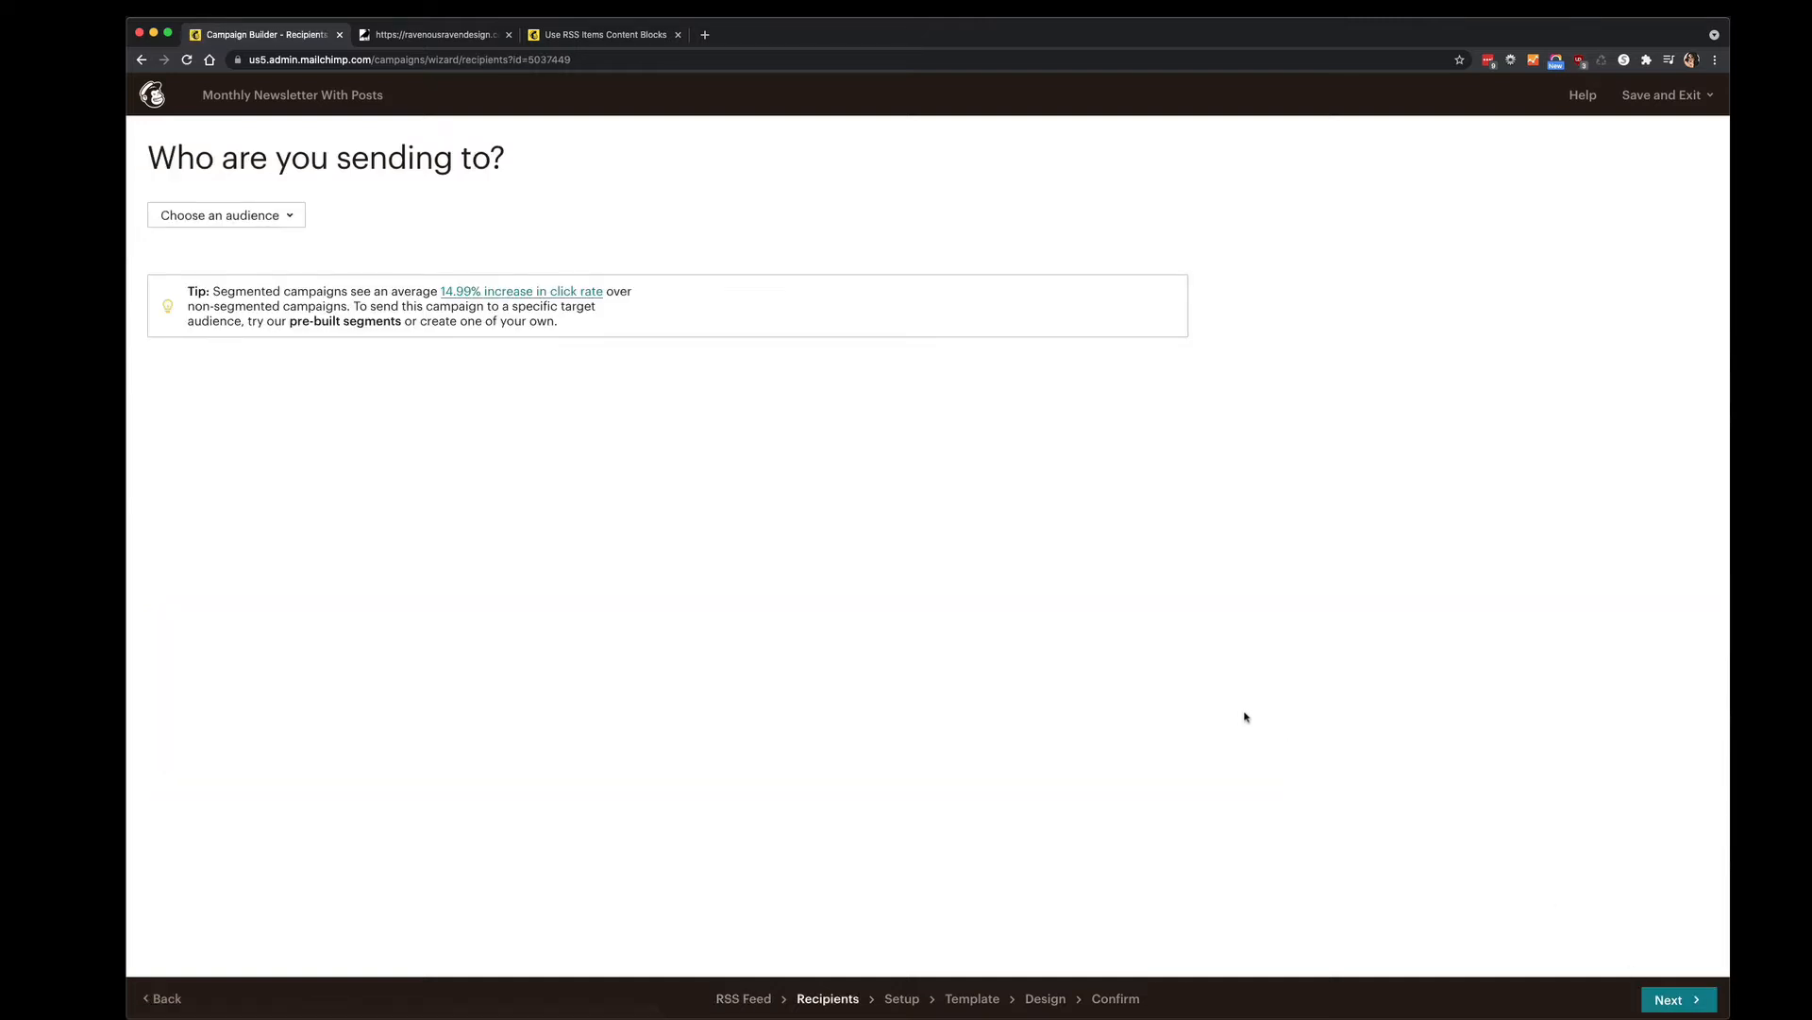
Choose the Newsletter audience, look at the segment options, and send to the entire audience.
left_click(293, 213)
left_click(271, 306)
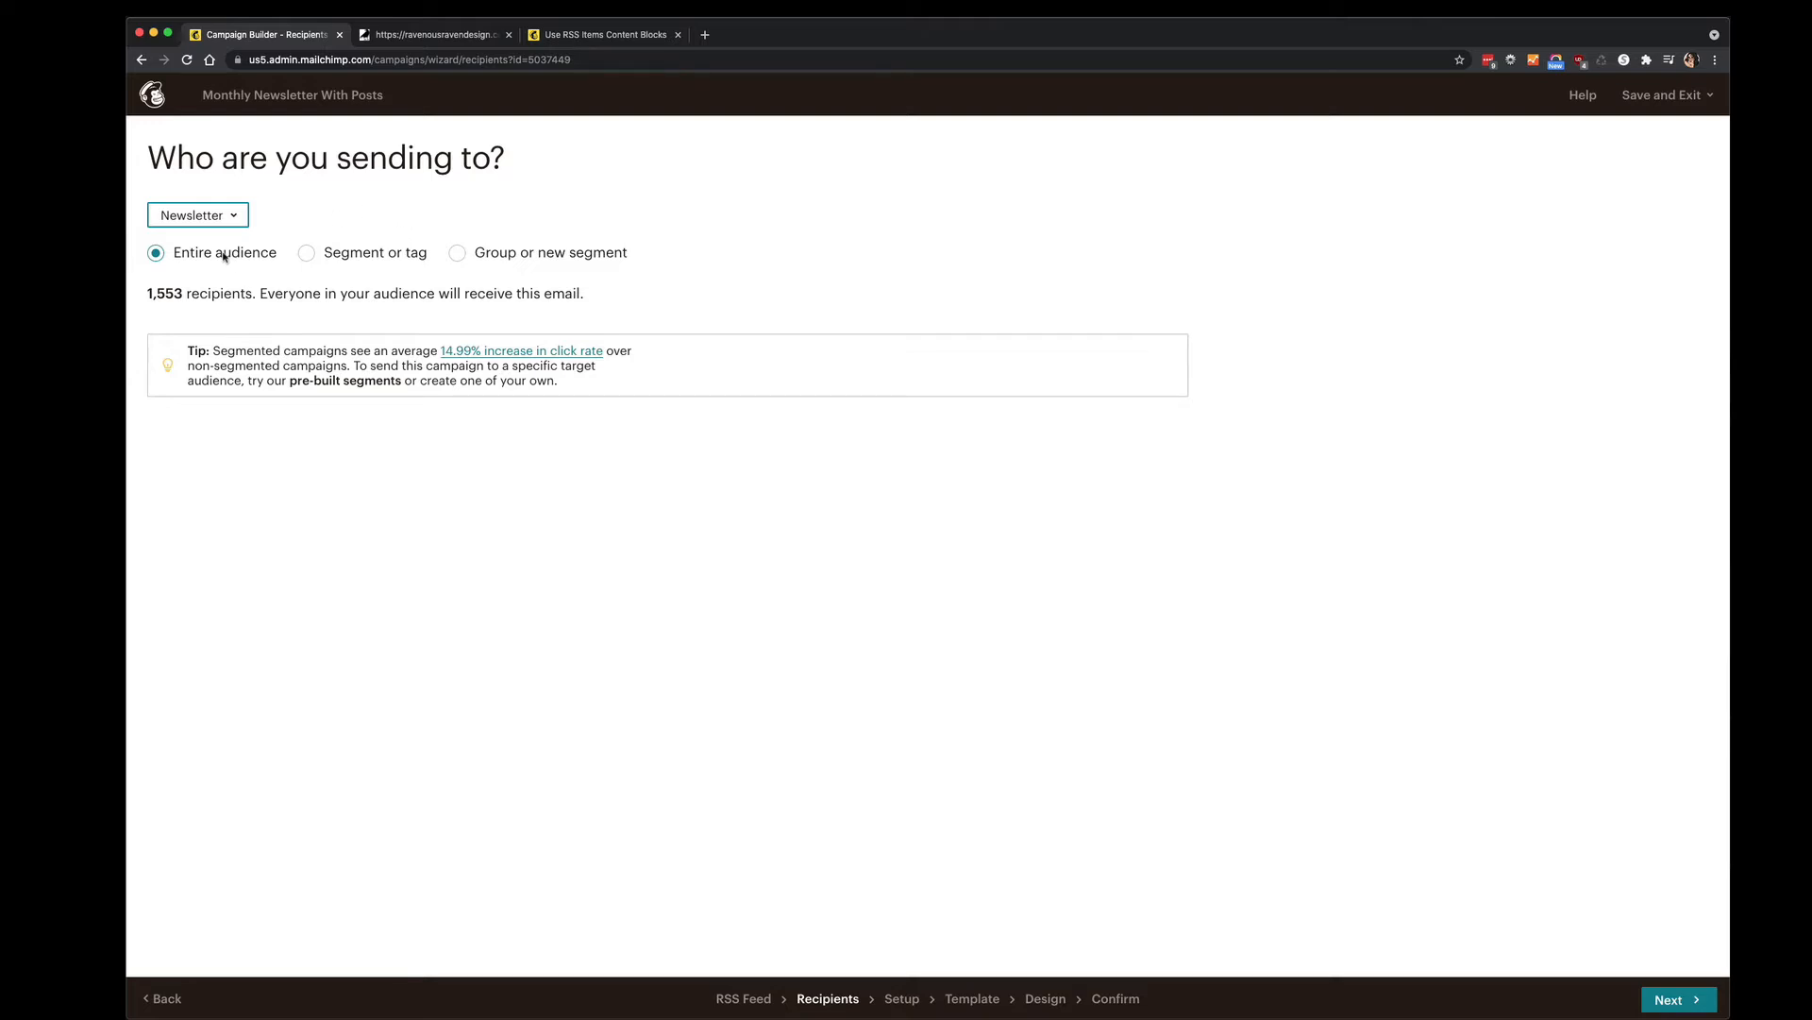
left_click(351, 255)
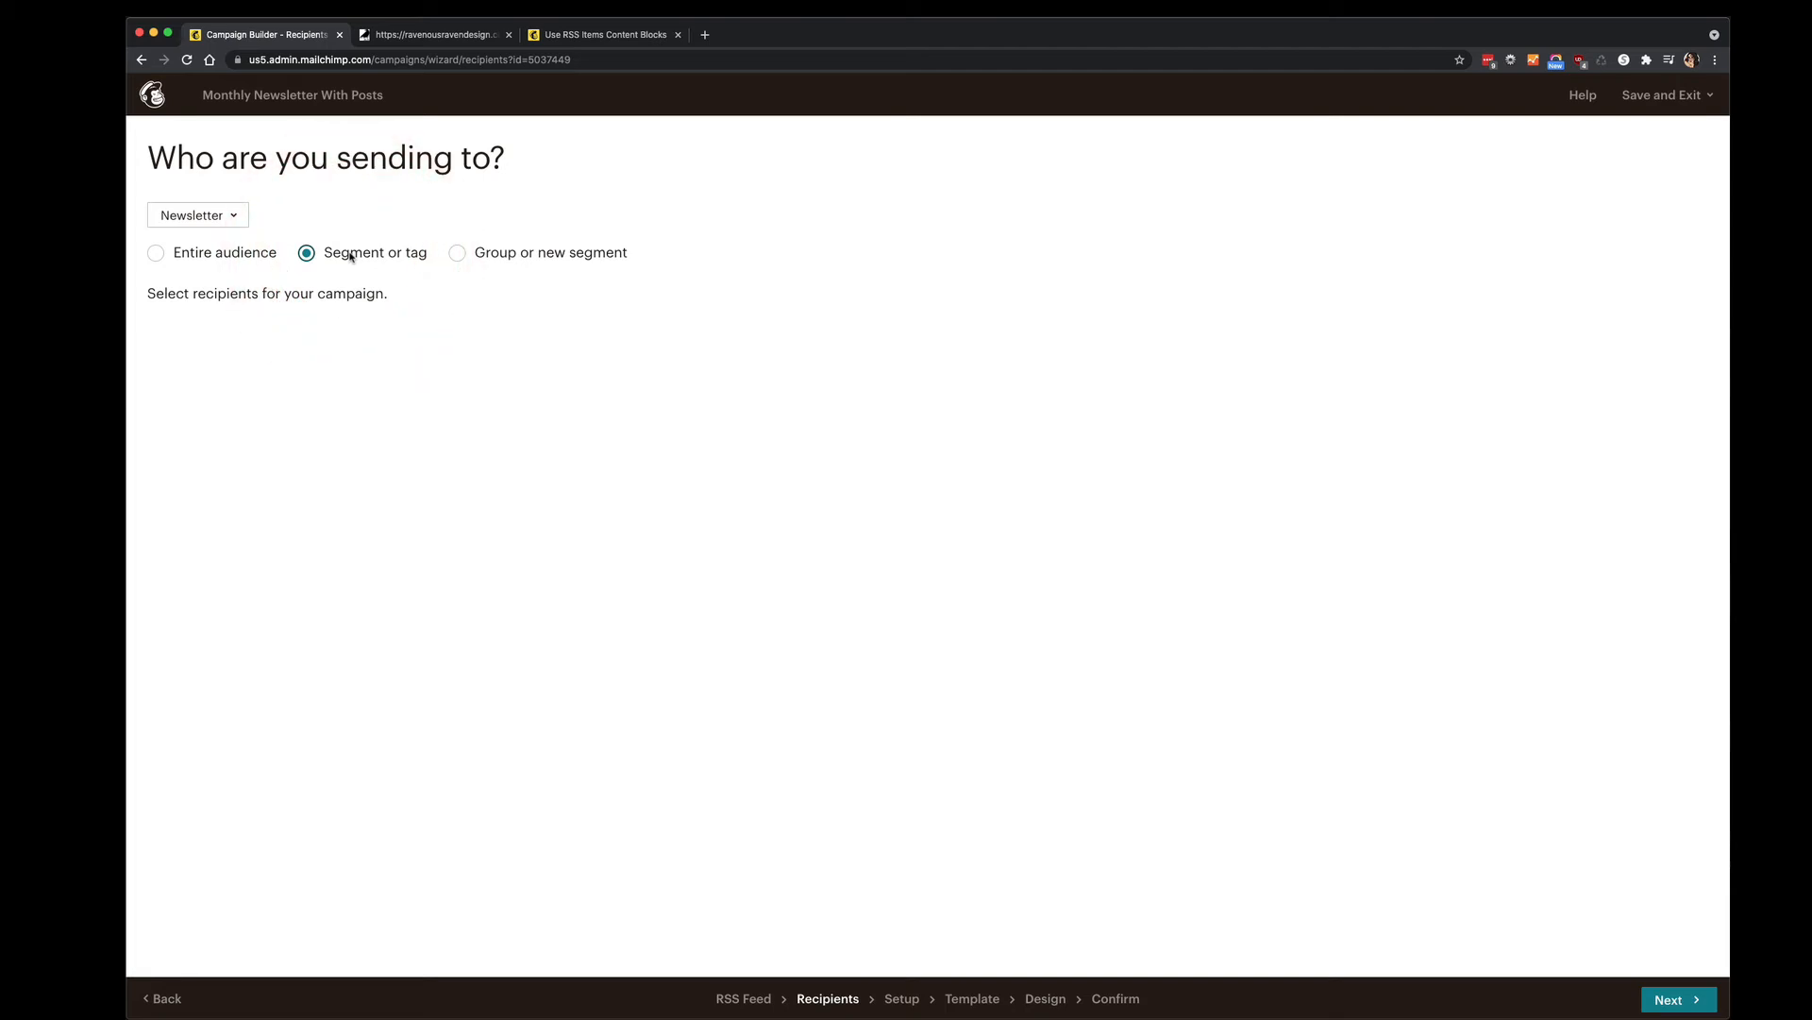
left_click(491, 256)
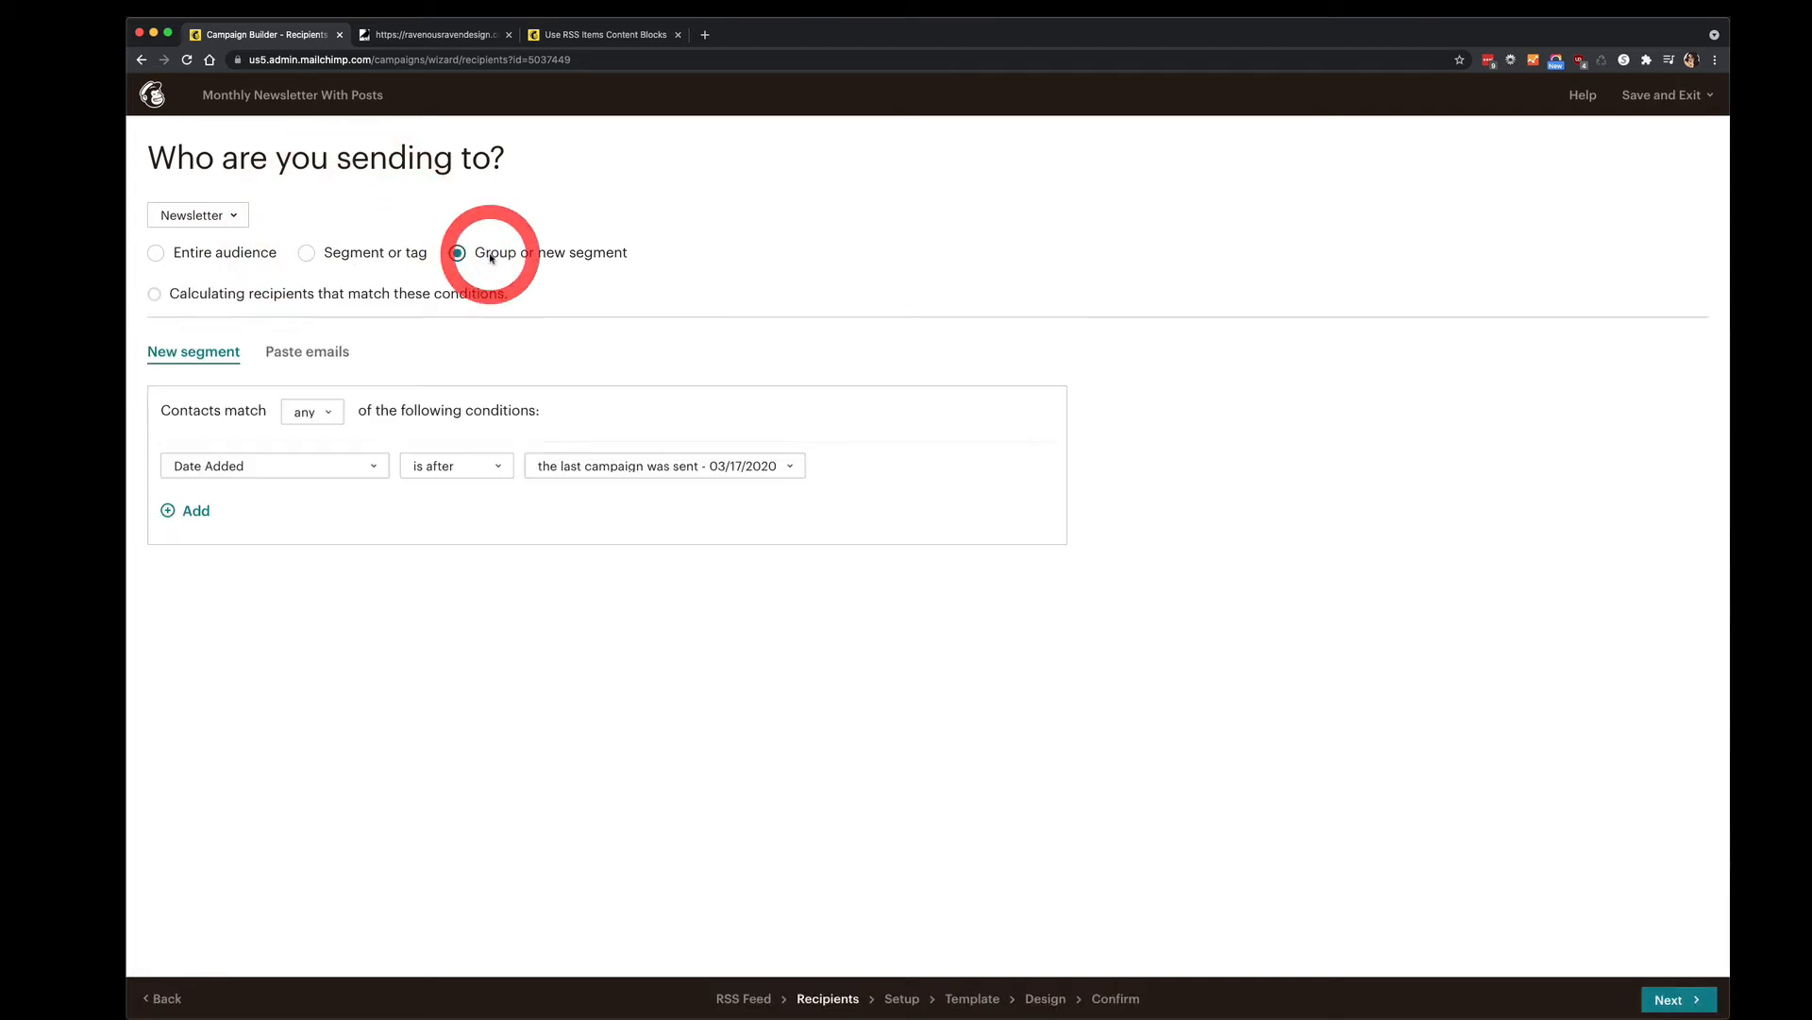
left_click(210, 255)
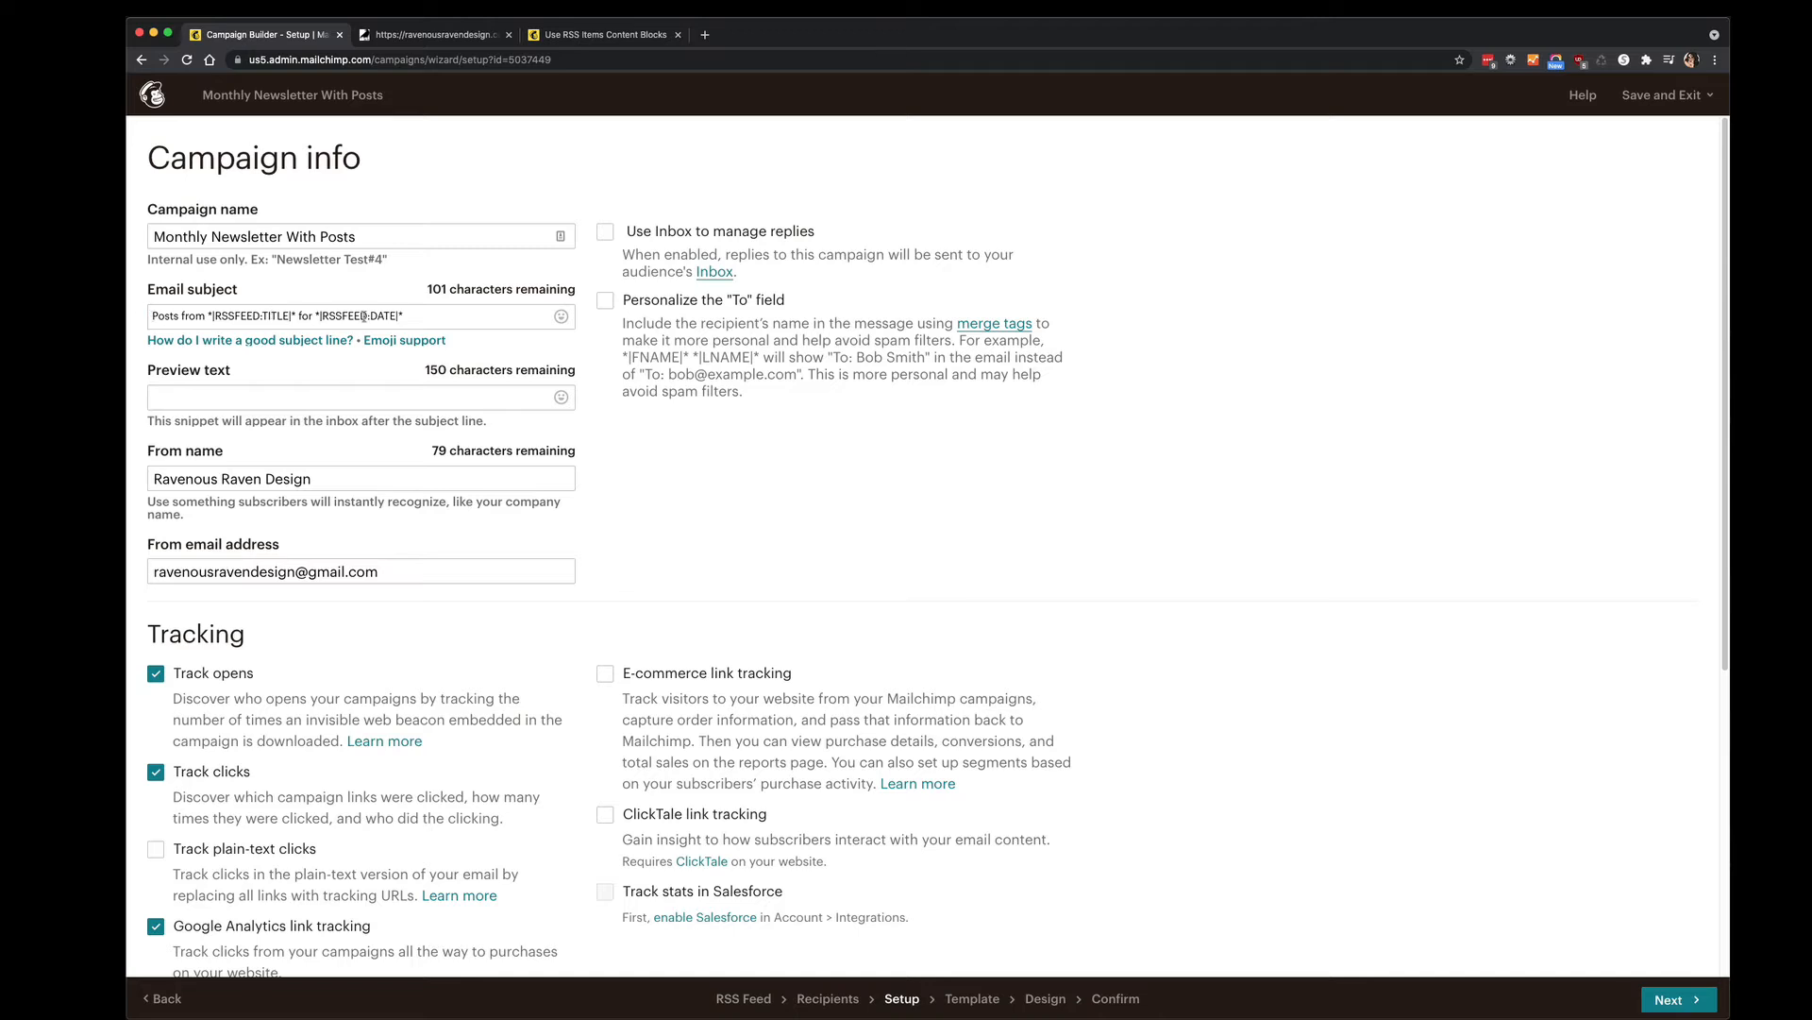
Delete the email subject, start retyping it, then restore the original merge-tag subject.
left_click_drag(439, 315, 143, 315)
key("super+c")
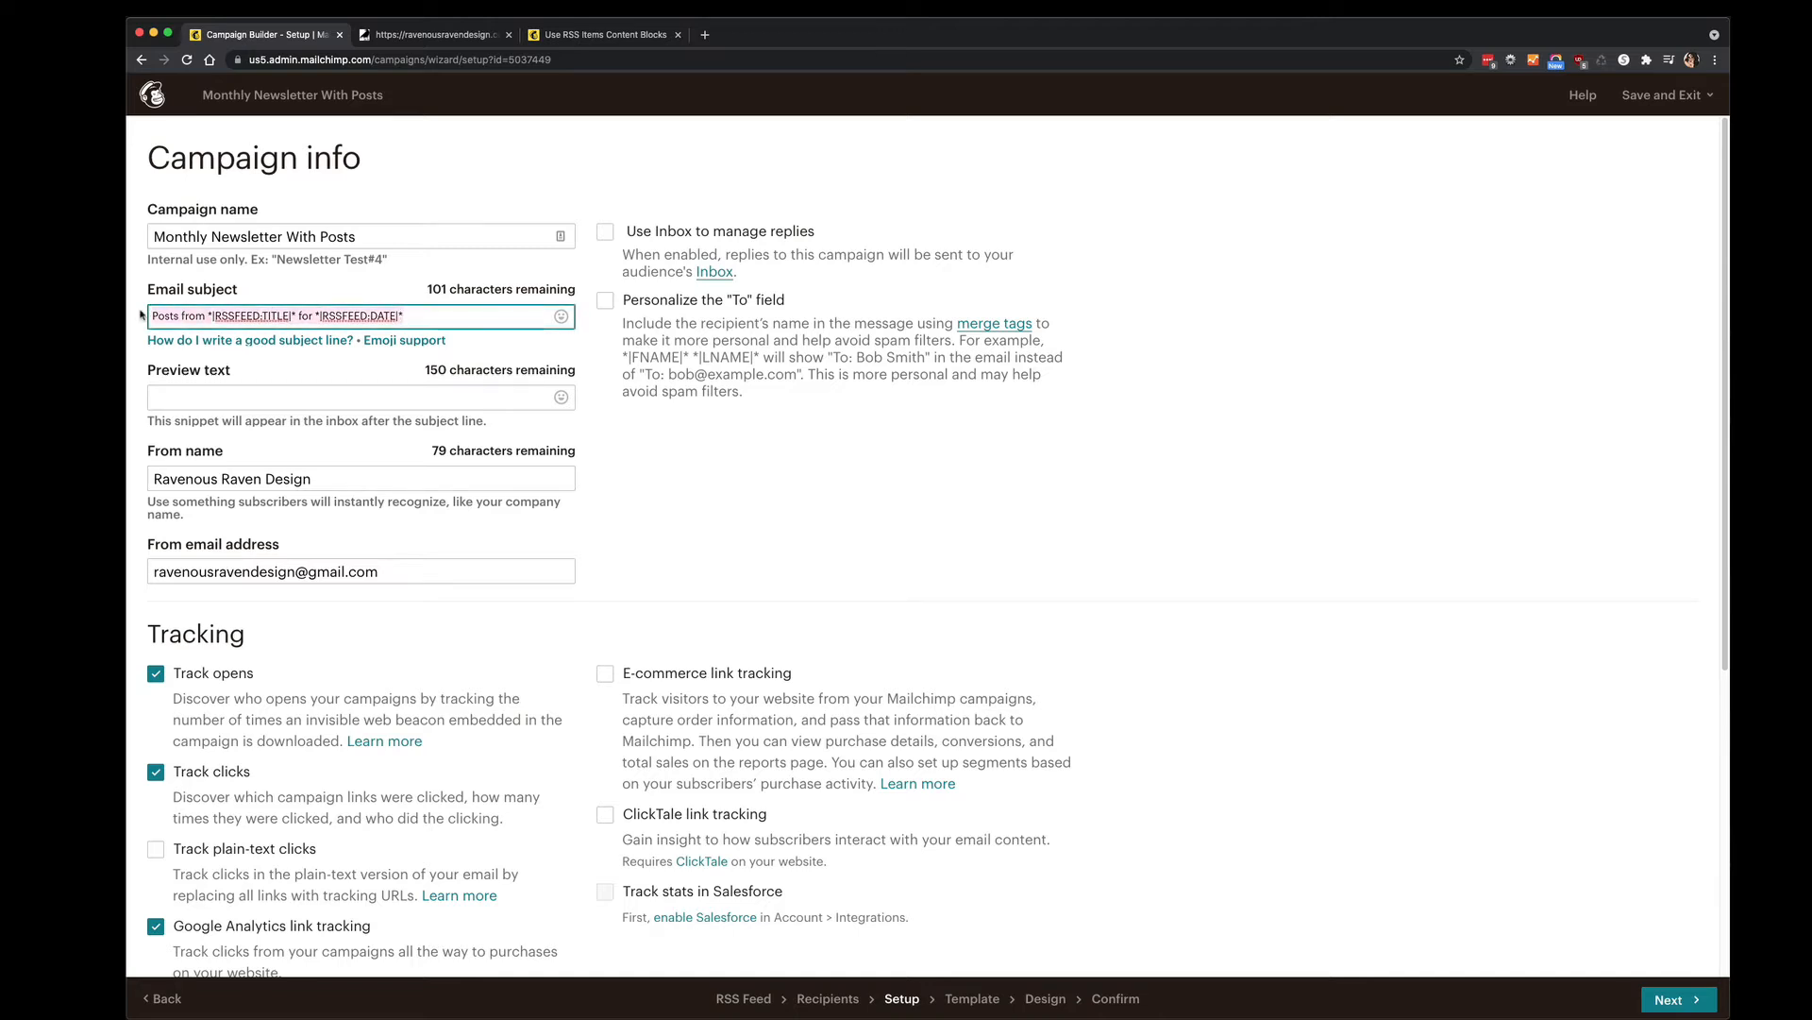
key("BackSpace")
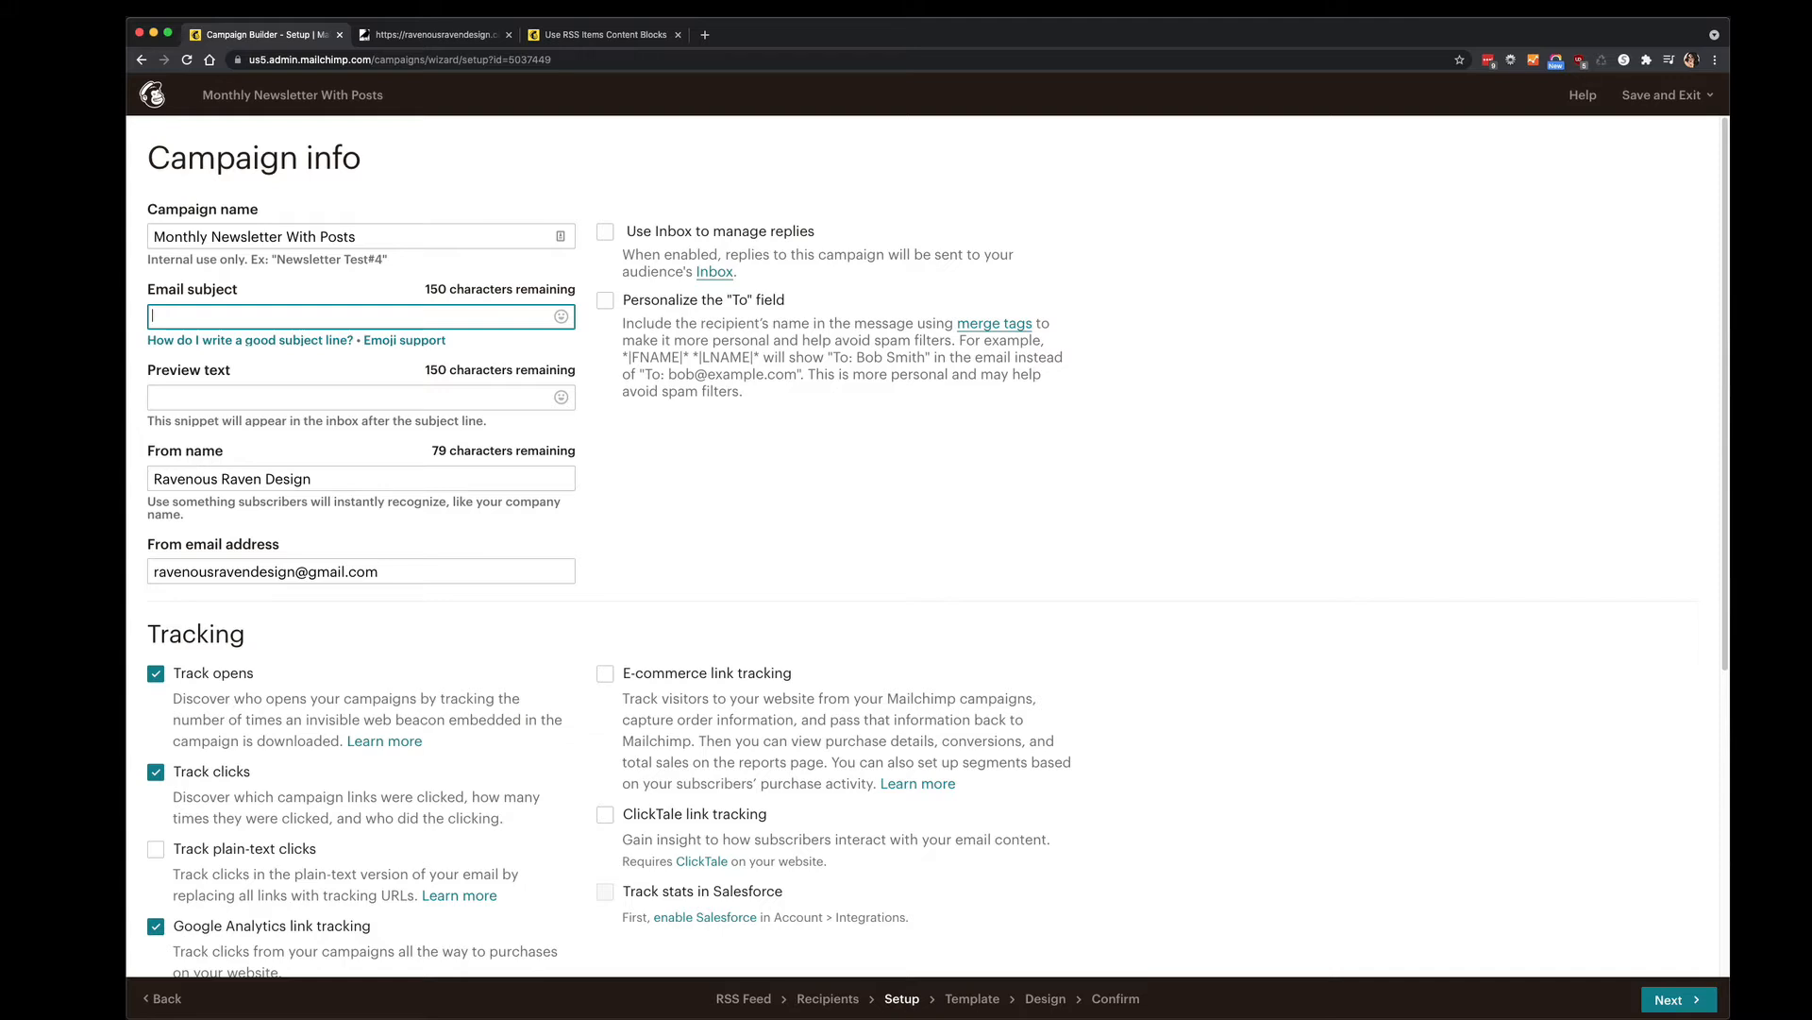
type("The Mon")
key("BackSpace")
key("BackSpace")
key("BackSpace")
key("super+v")
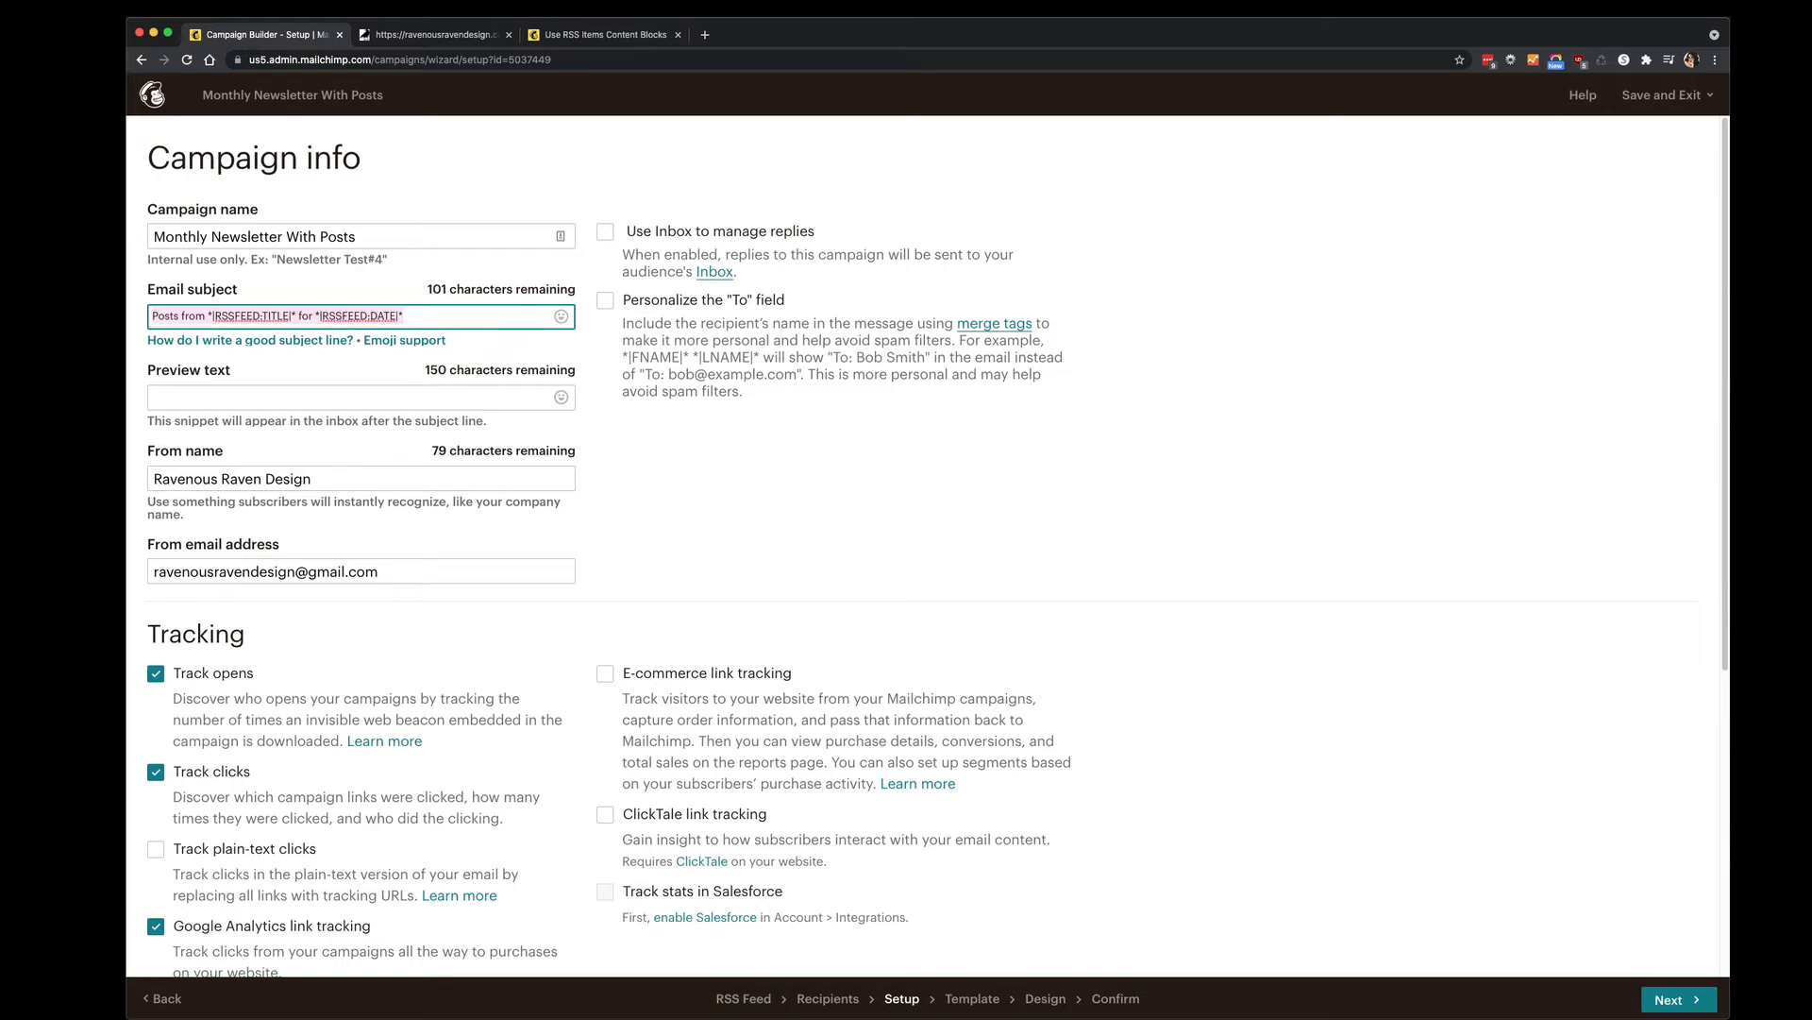
Add 'Monthly Newsletter' and 'Businesses Name' to the subject, correcting the spelling of Businesses.
left_click(147, 307)
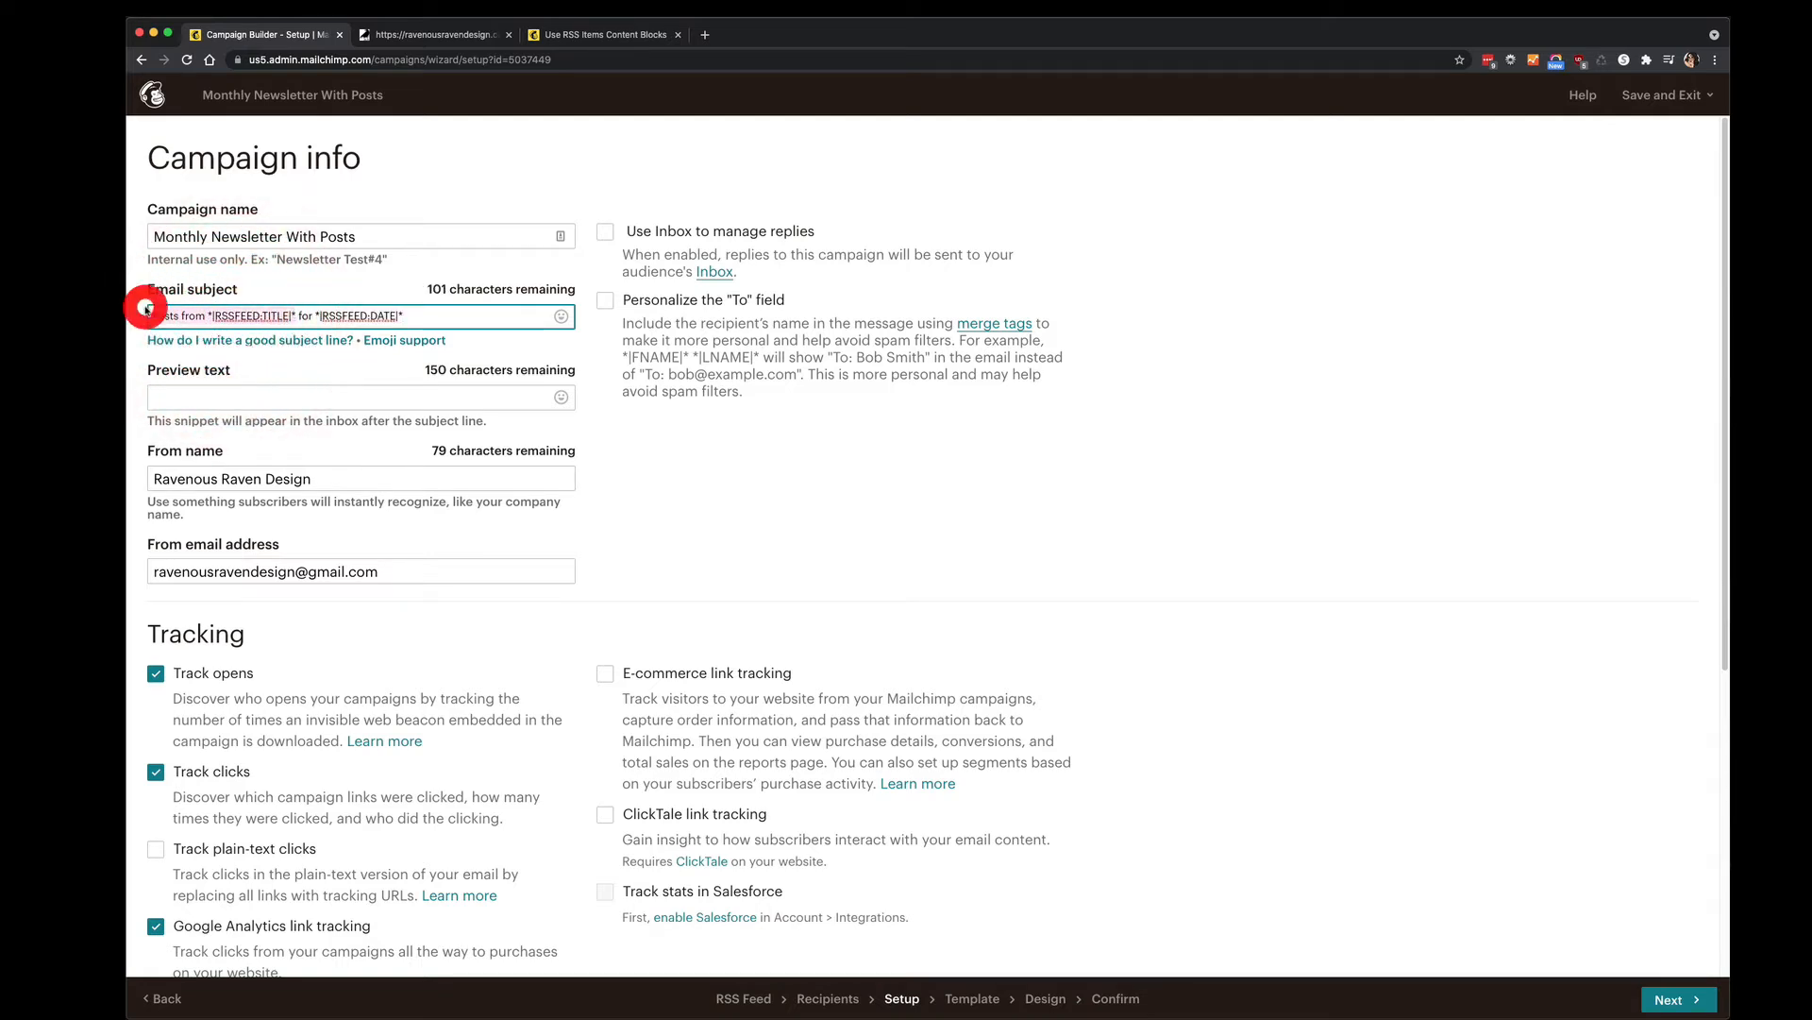
type("Monthly")
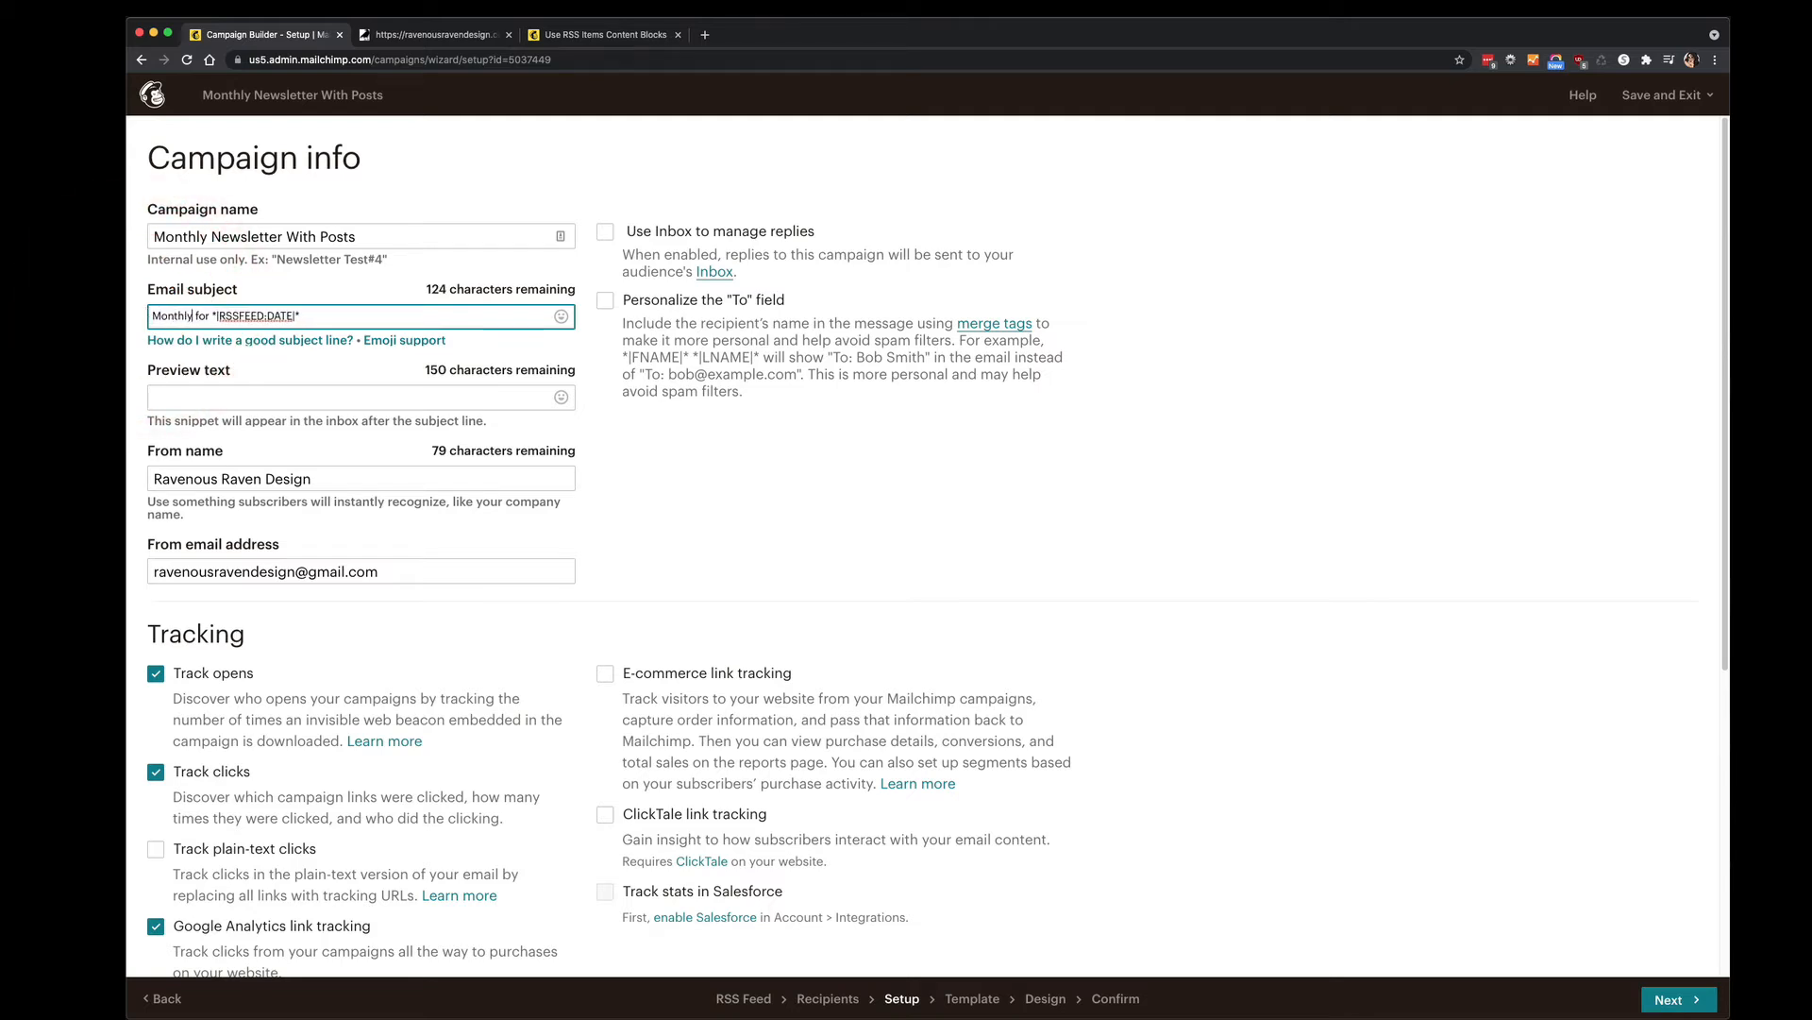
type(" Newsletter")
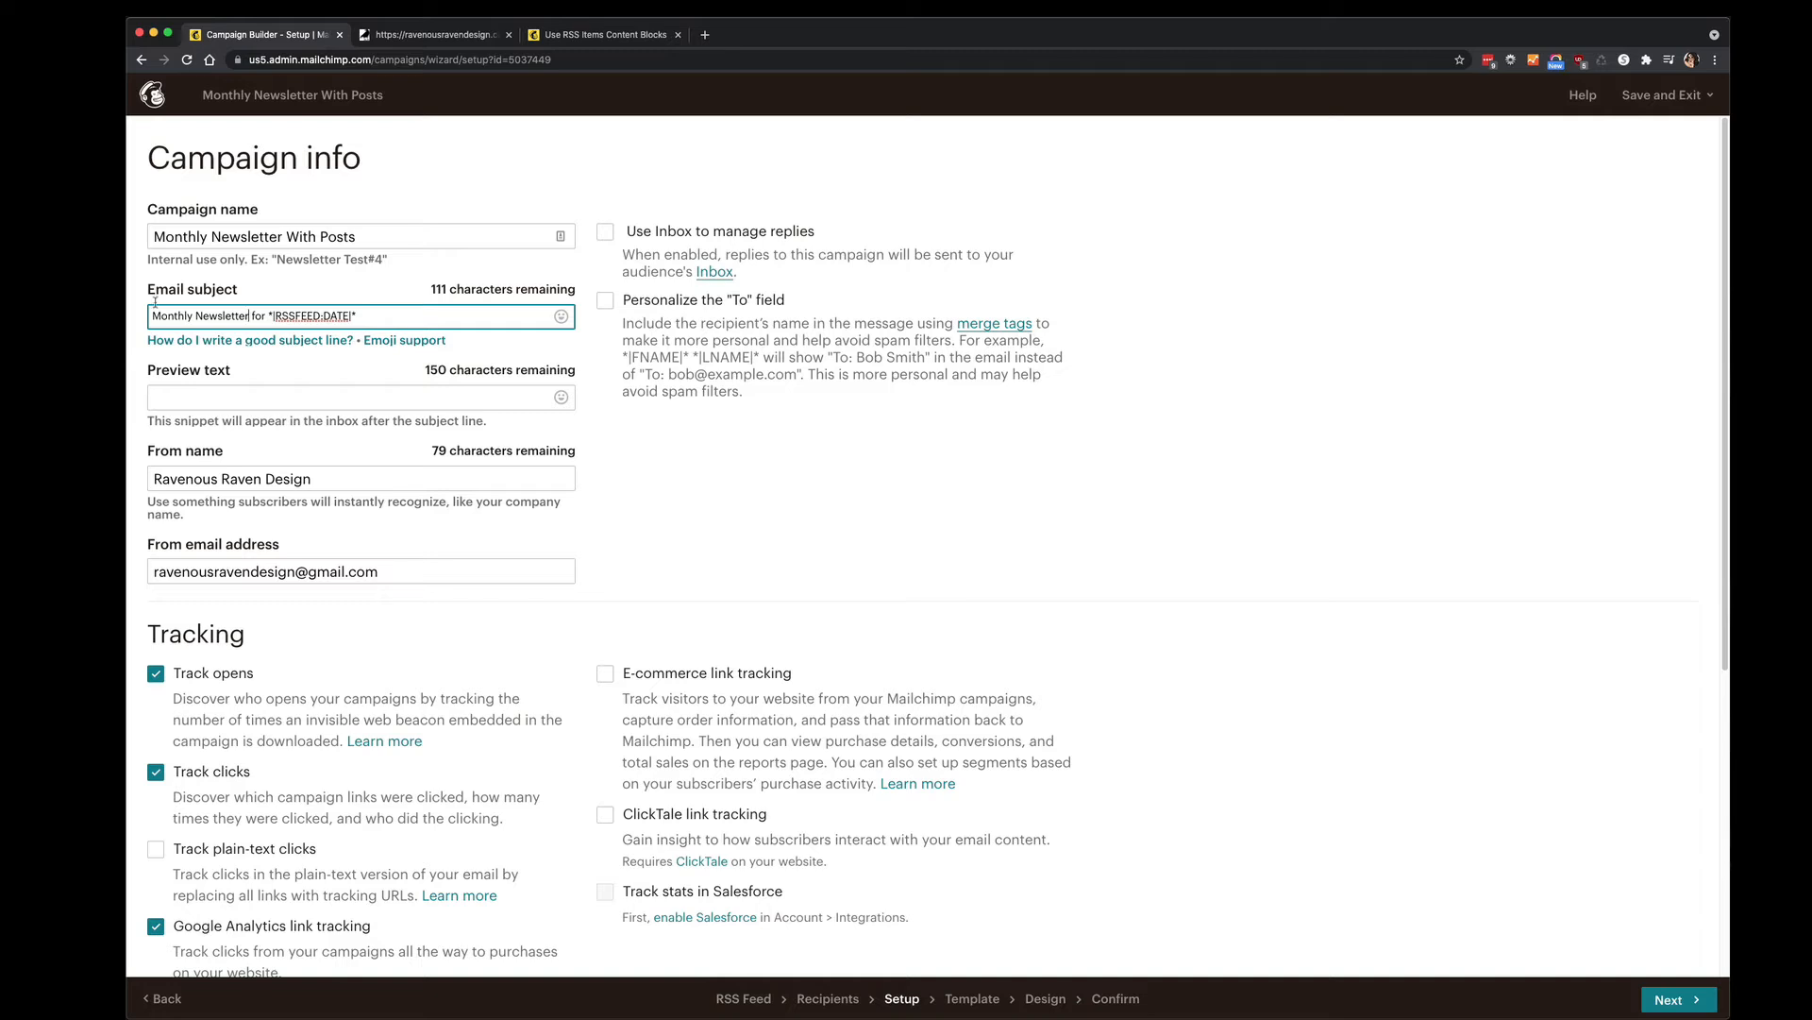
left_click(197, 317)
type("Busines")
type("sess Nam")
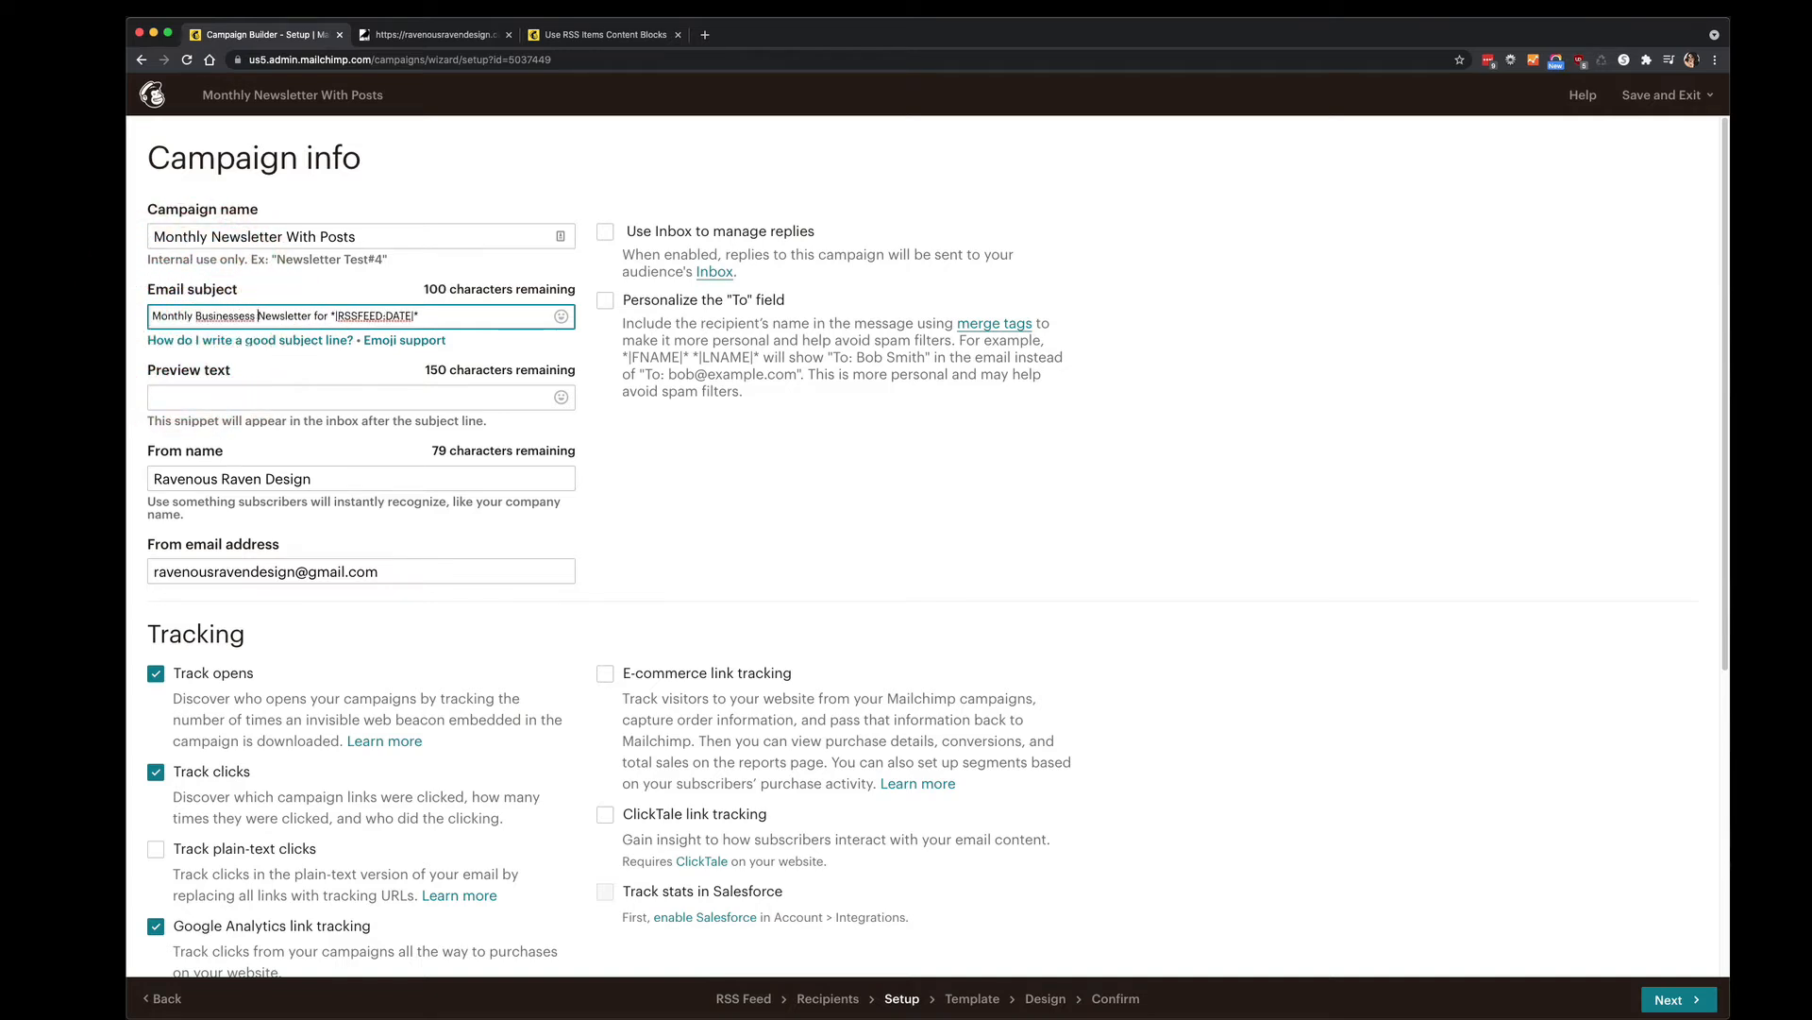
type("e")
right_click(234, 323)
left_click(255, 321)
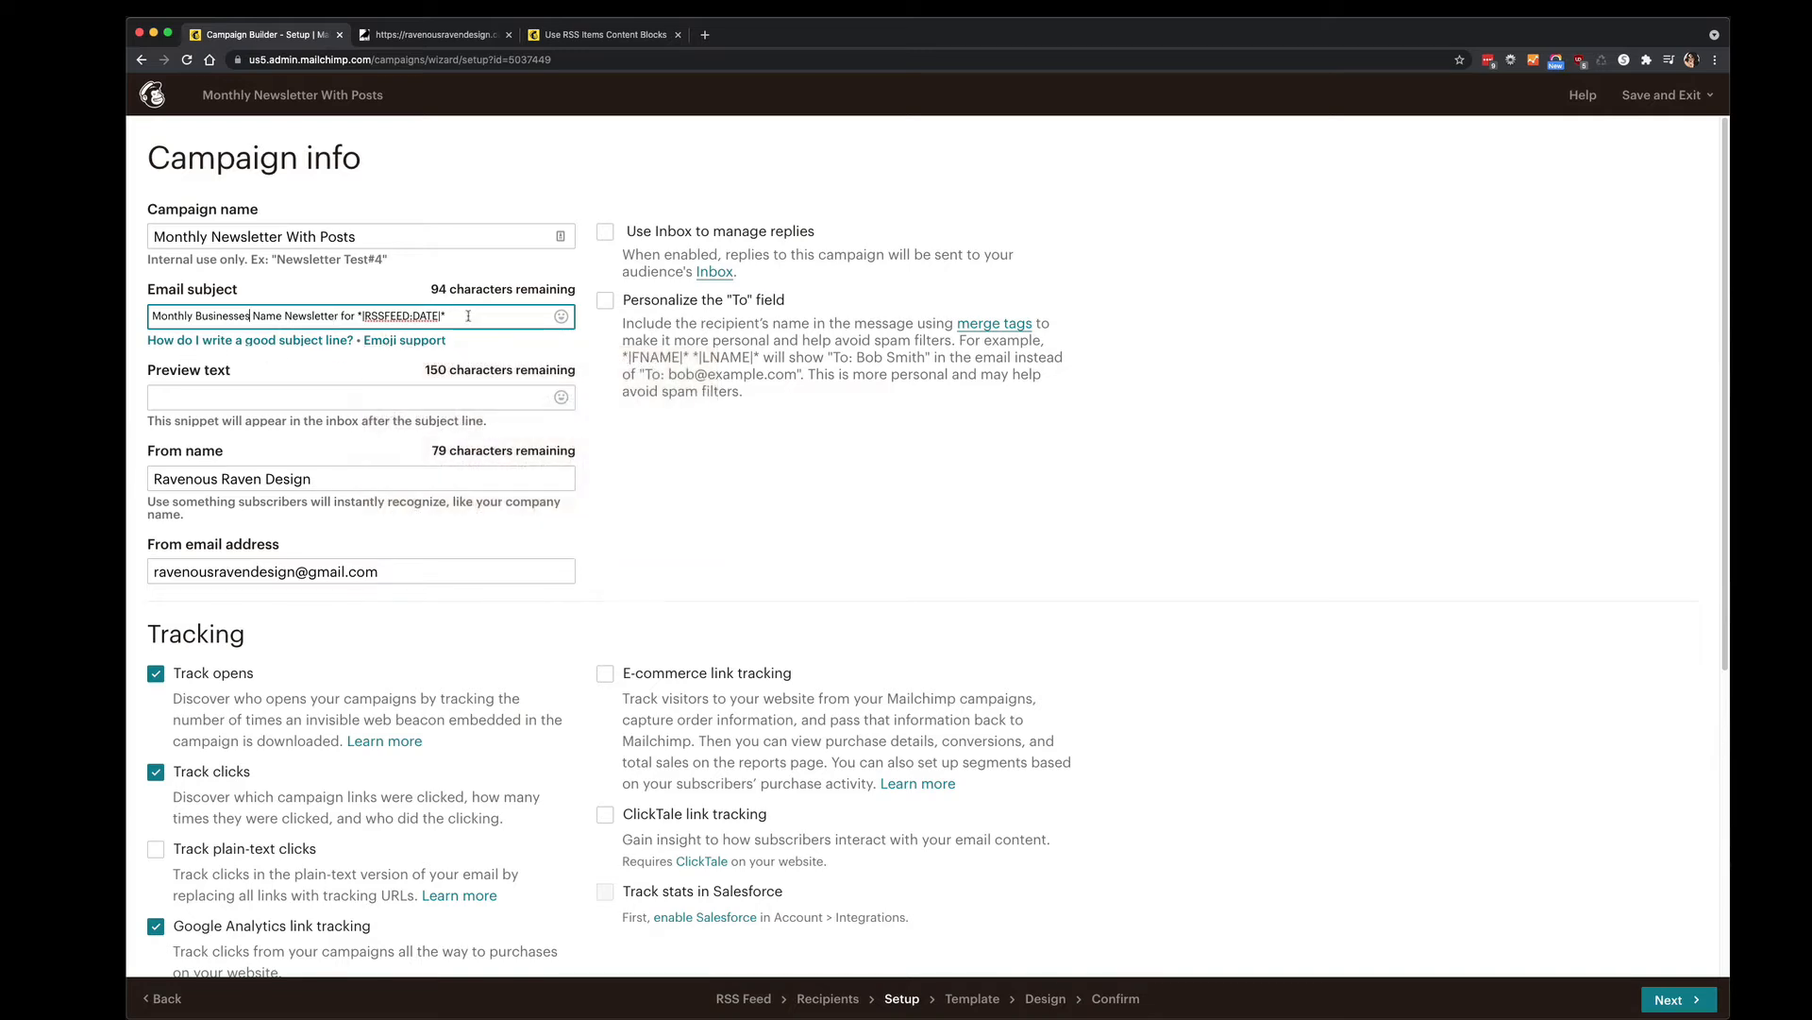
Delete the whole subject, scroll through the tracking settings, and attempt to proceed.
left_click_drag(446, 316, 147, 321)
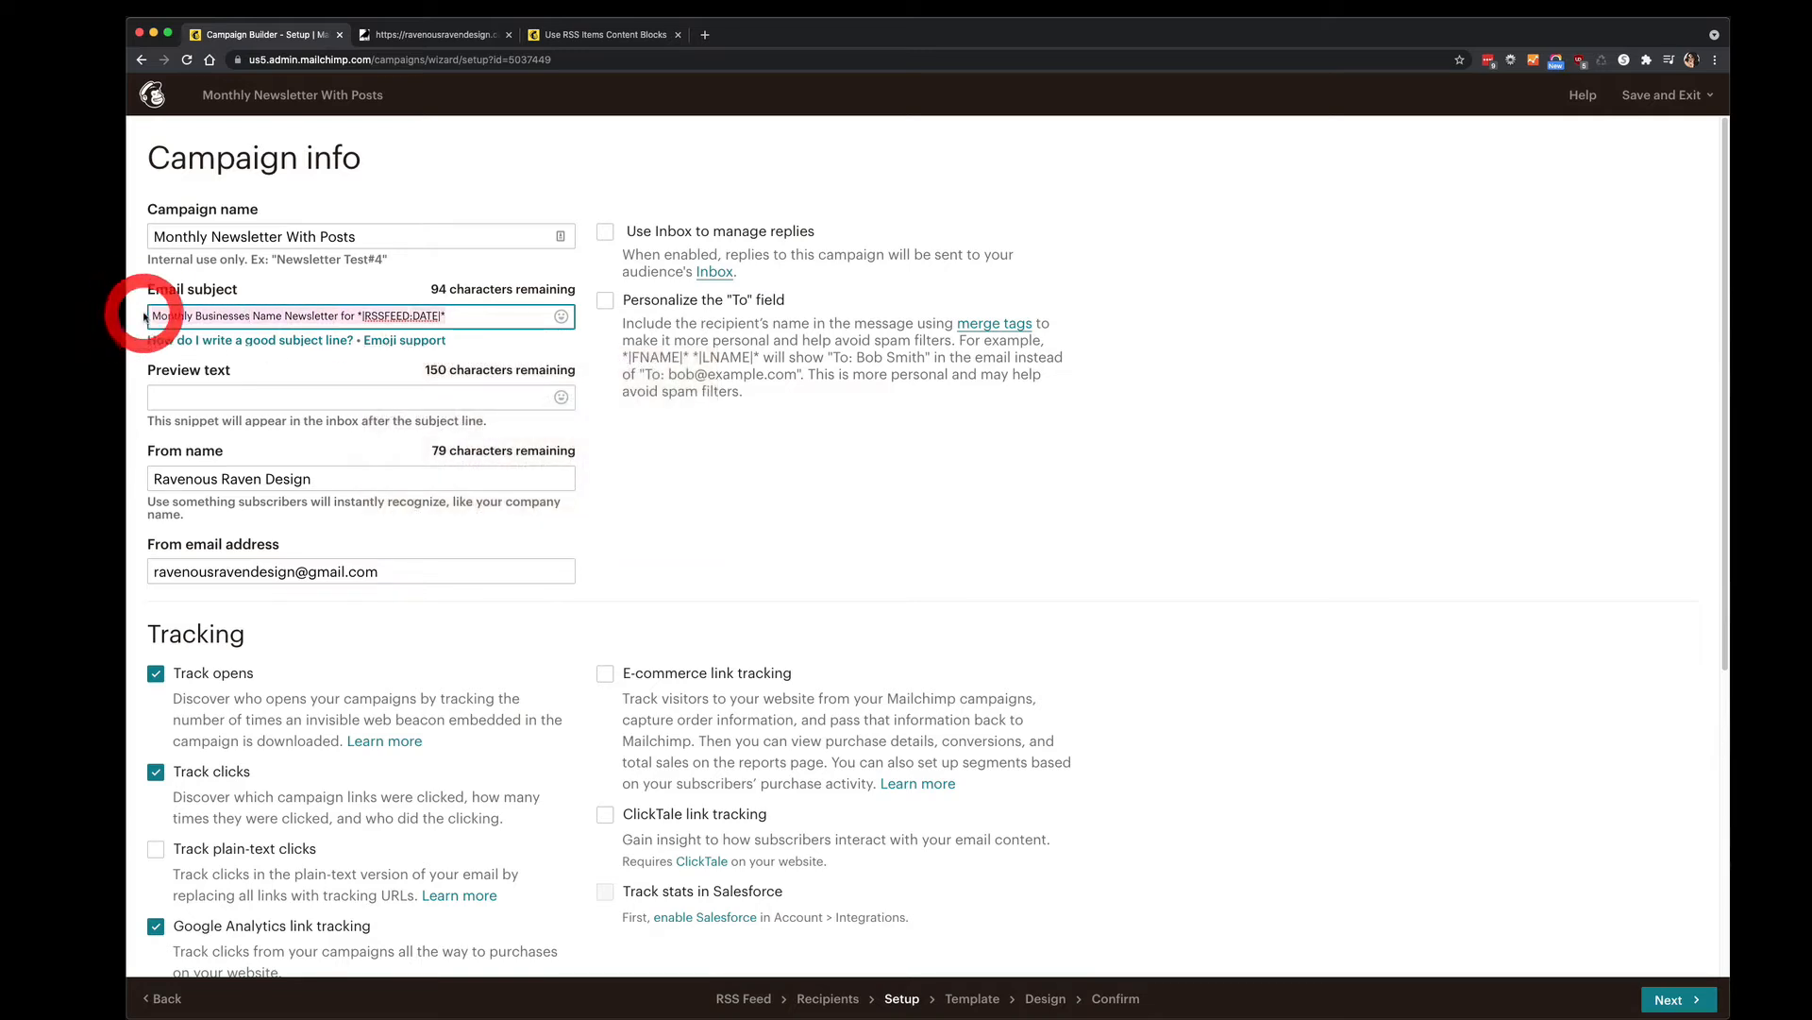
key("BackSpace")
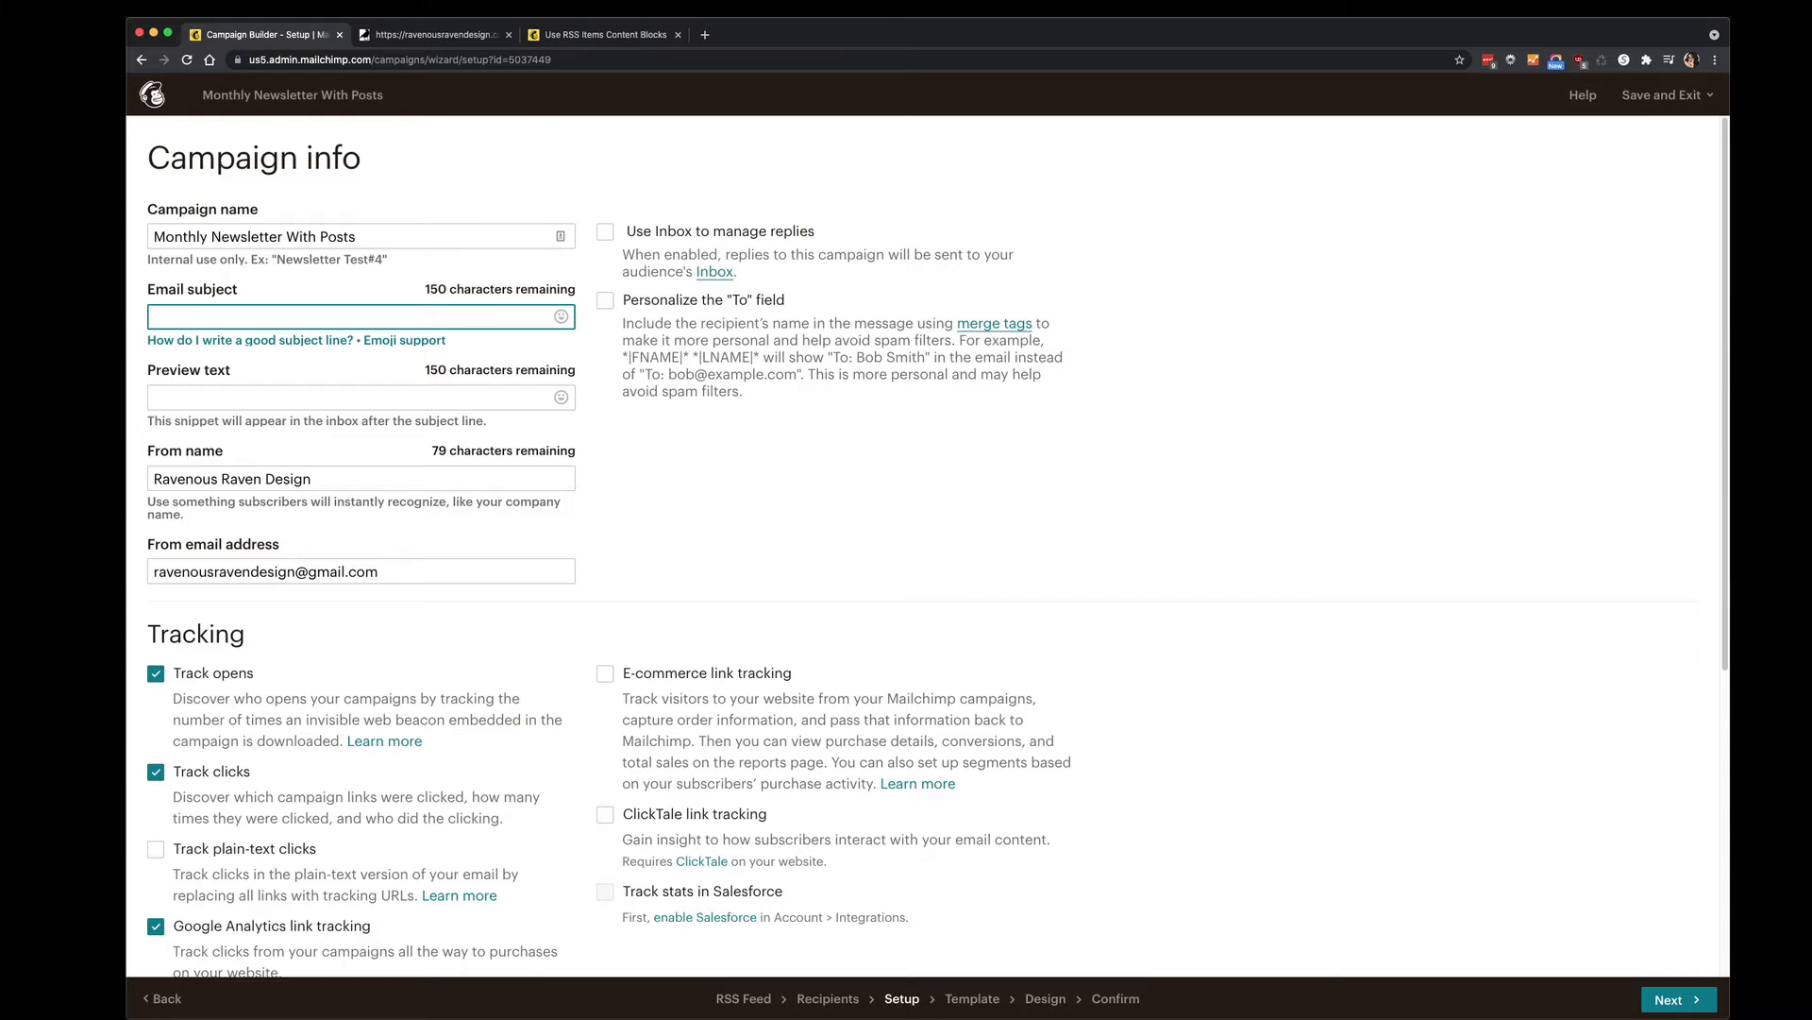
left_click(184, 398)
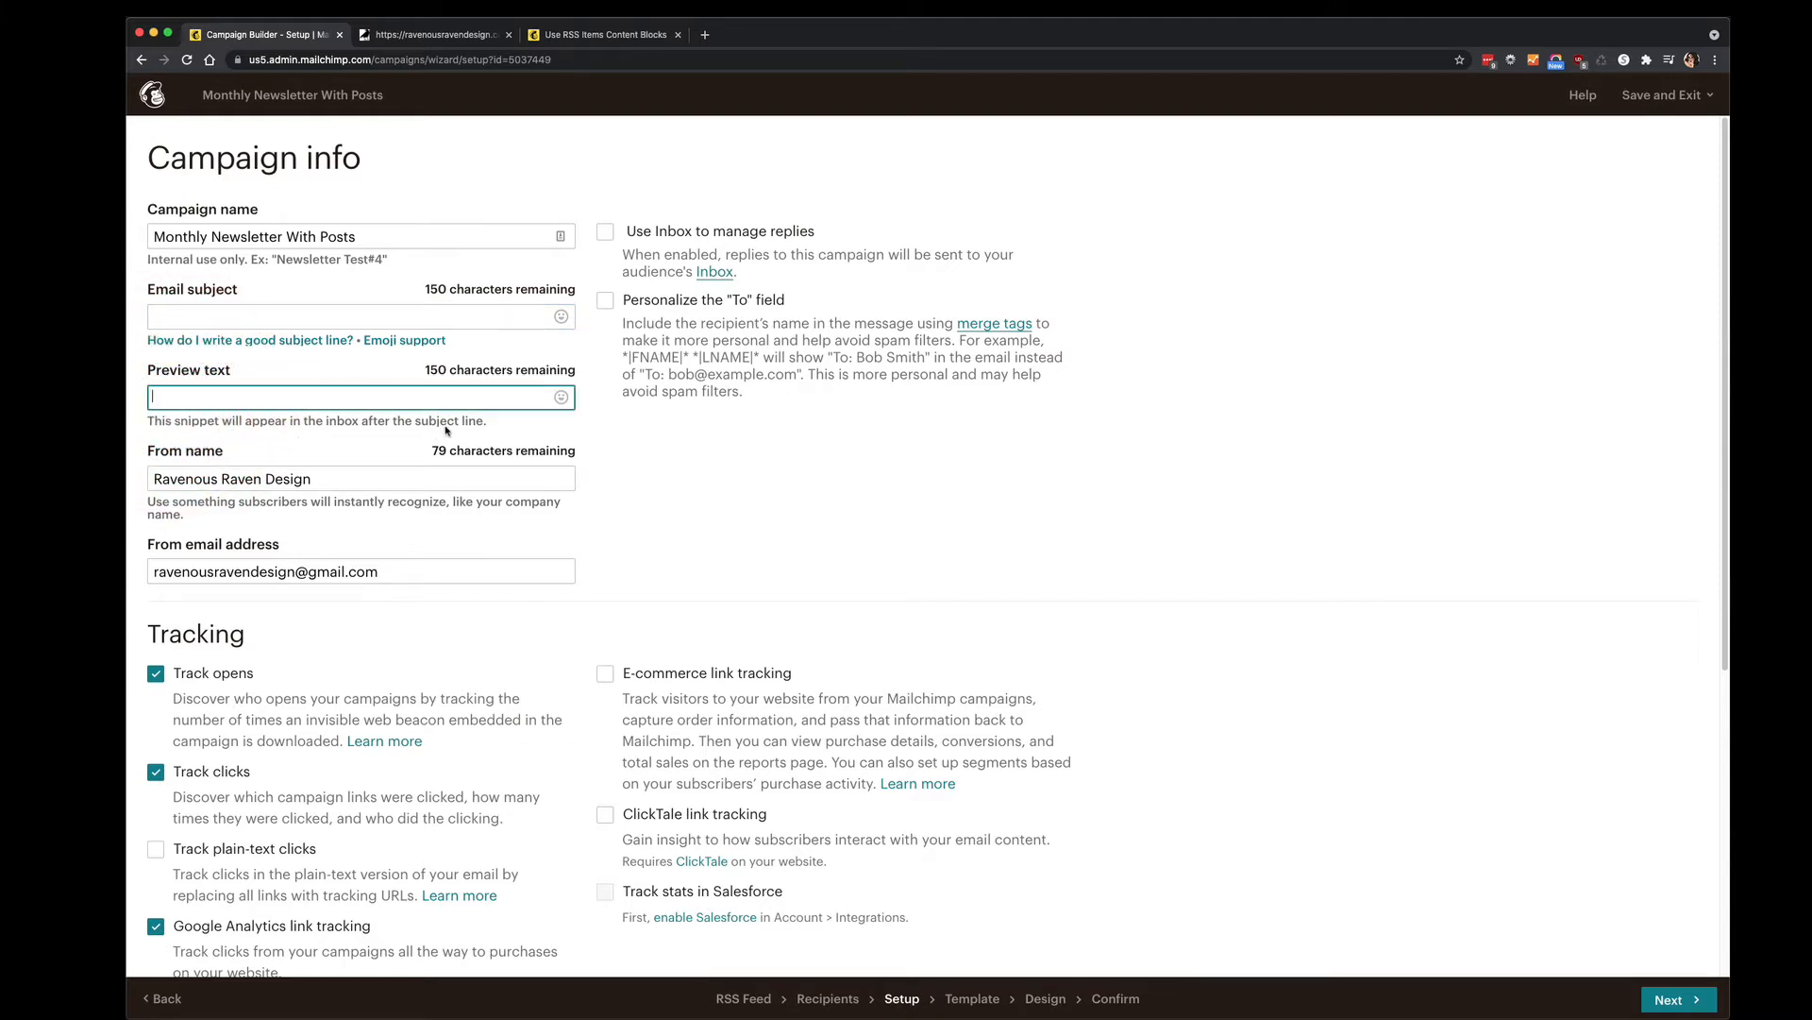
scroll(435, 406, "down", 3)
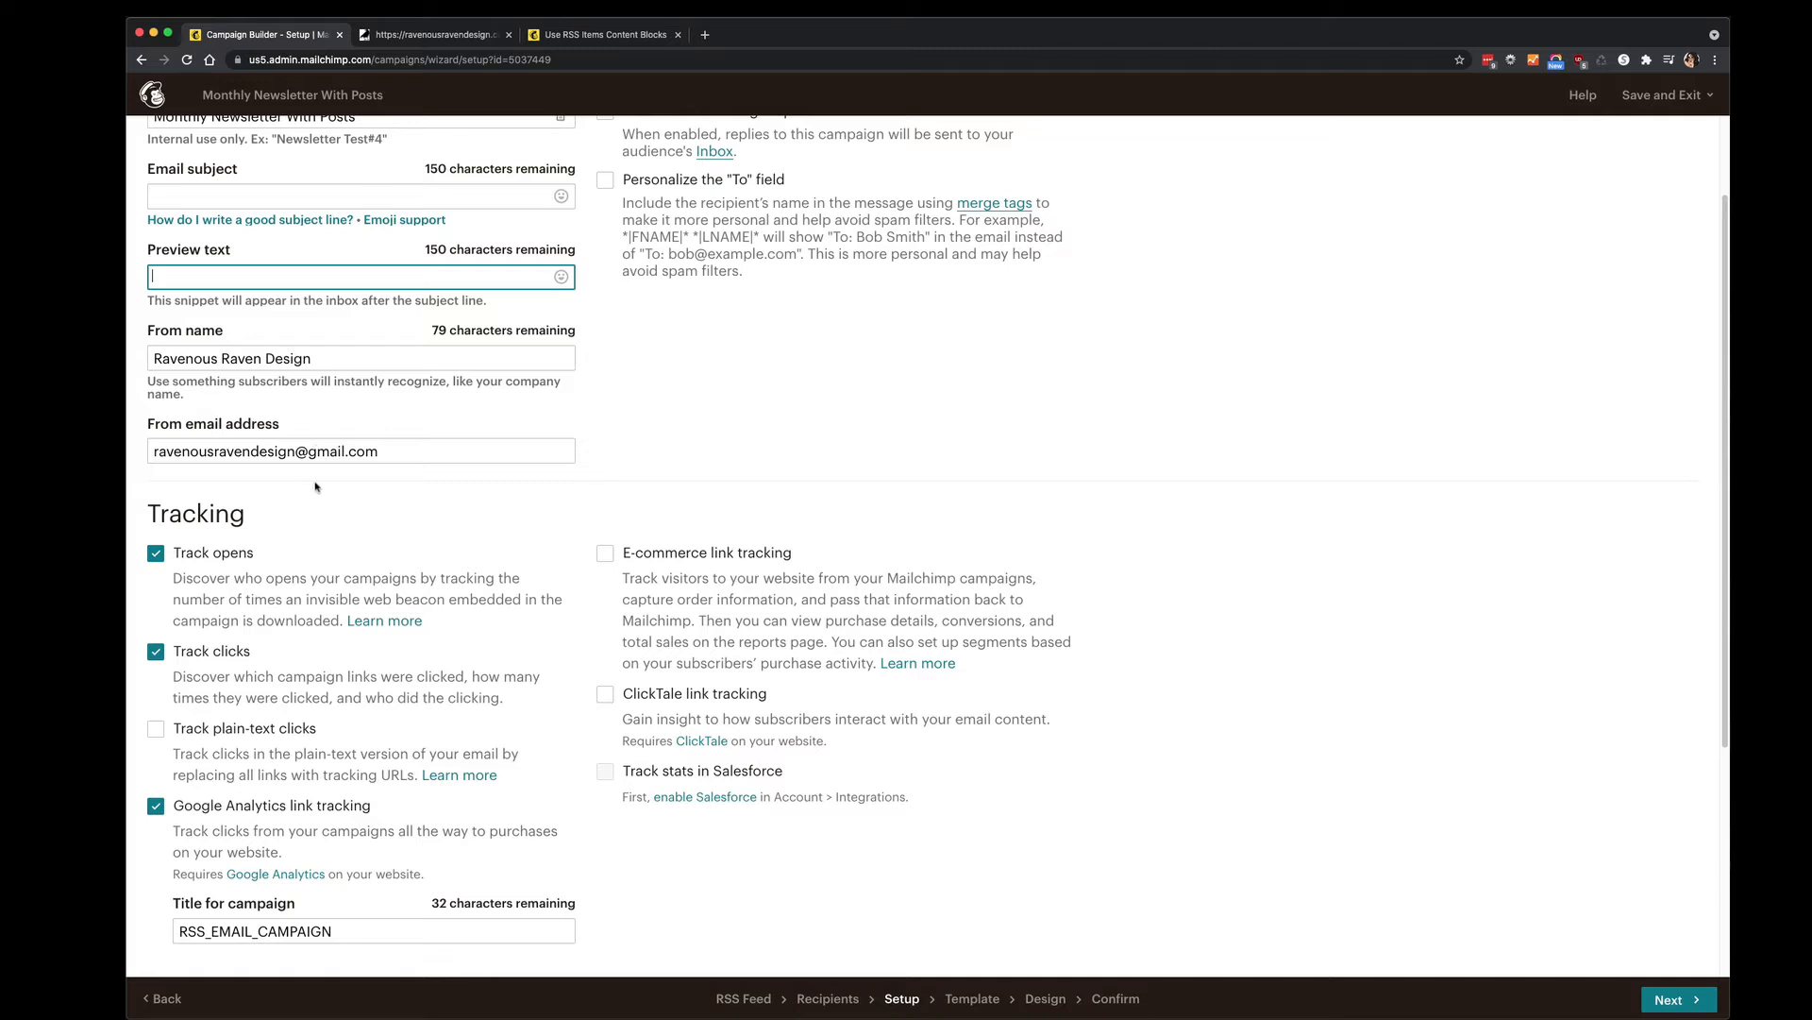
scroll(321, 490, "down", 2)
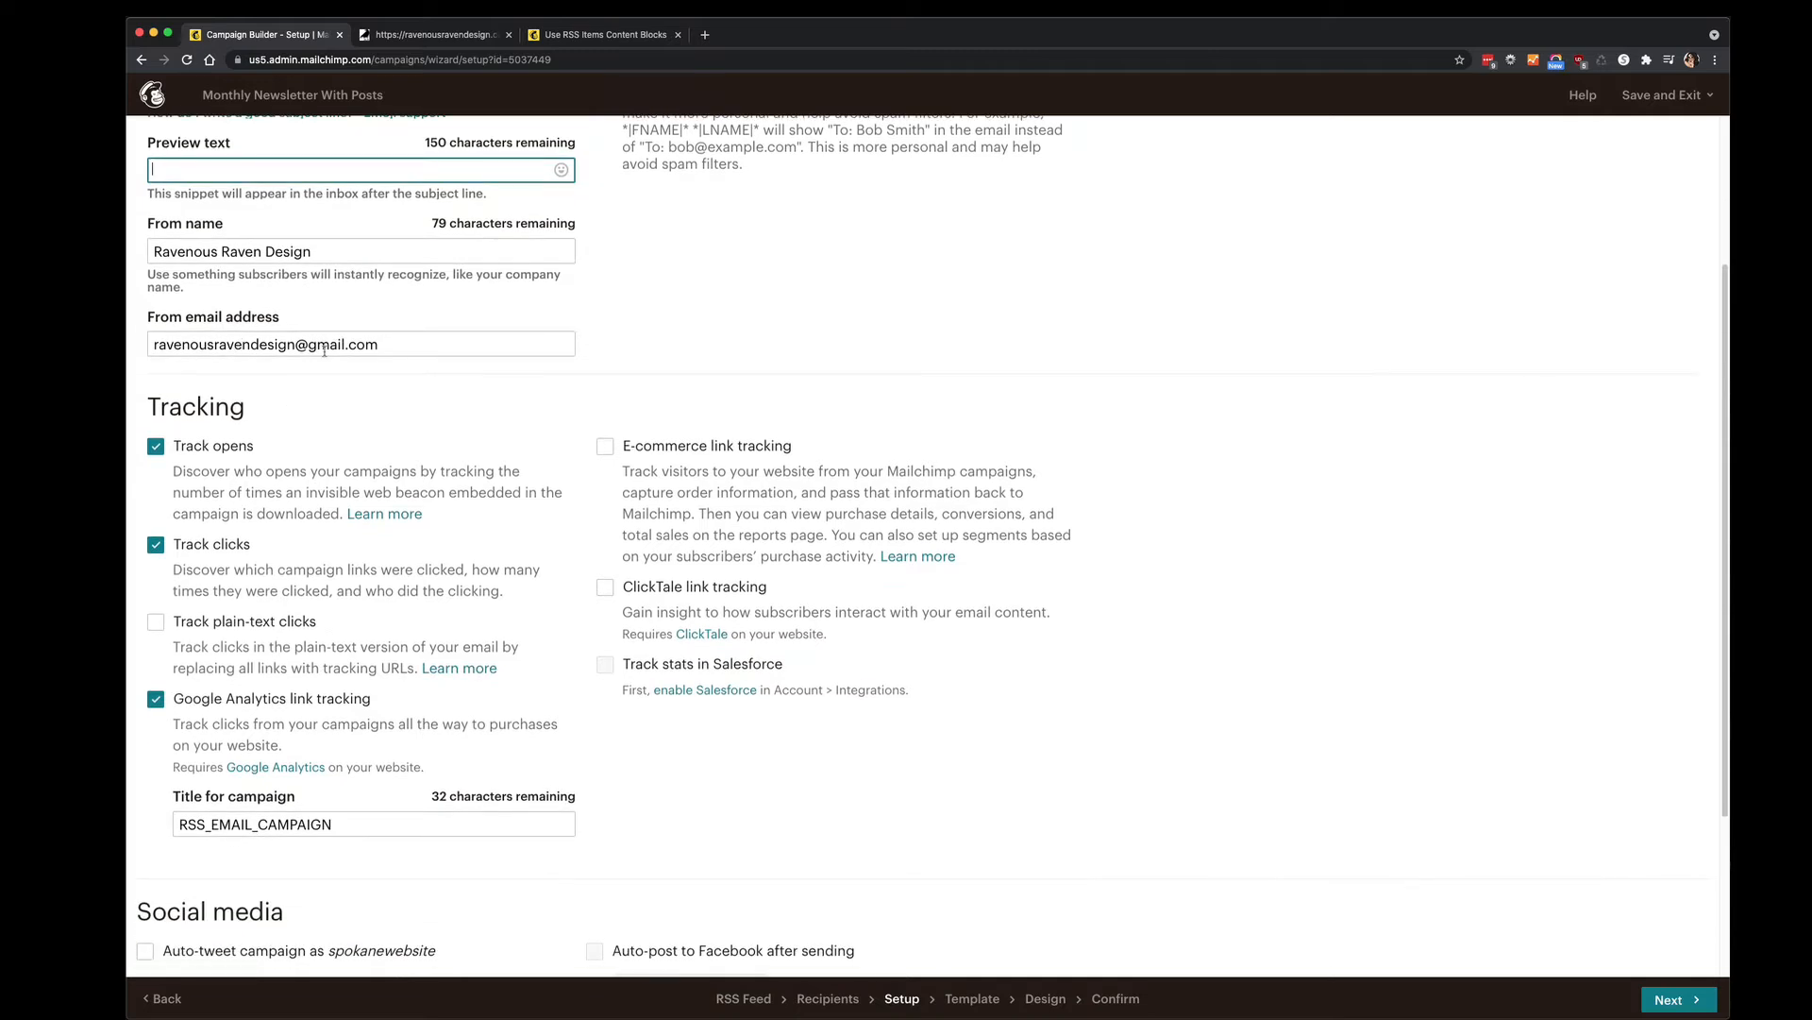
scroll(335, 378, "down", 2)
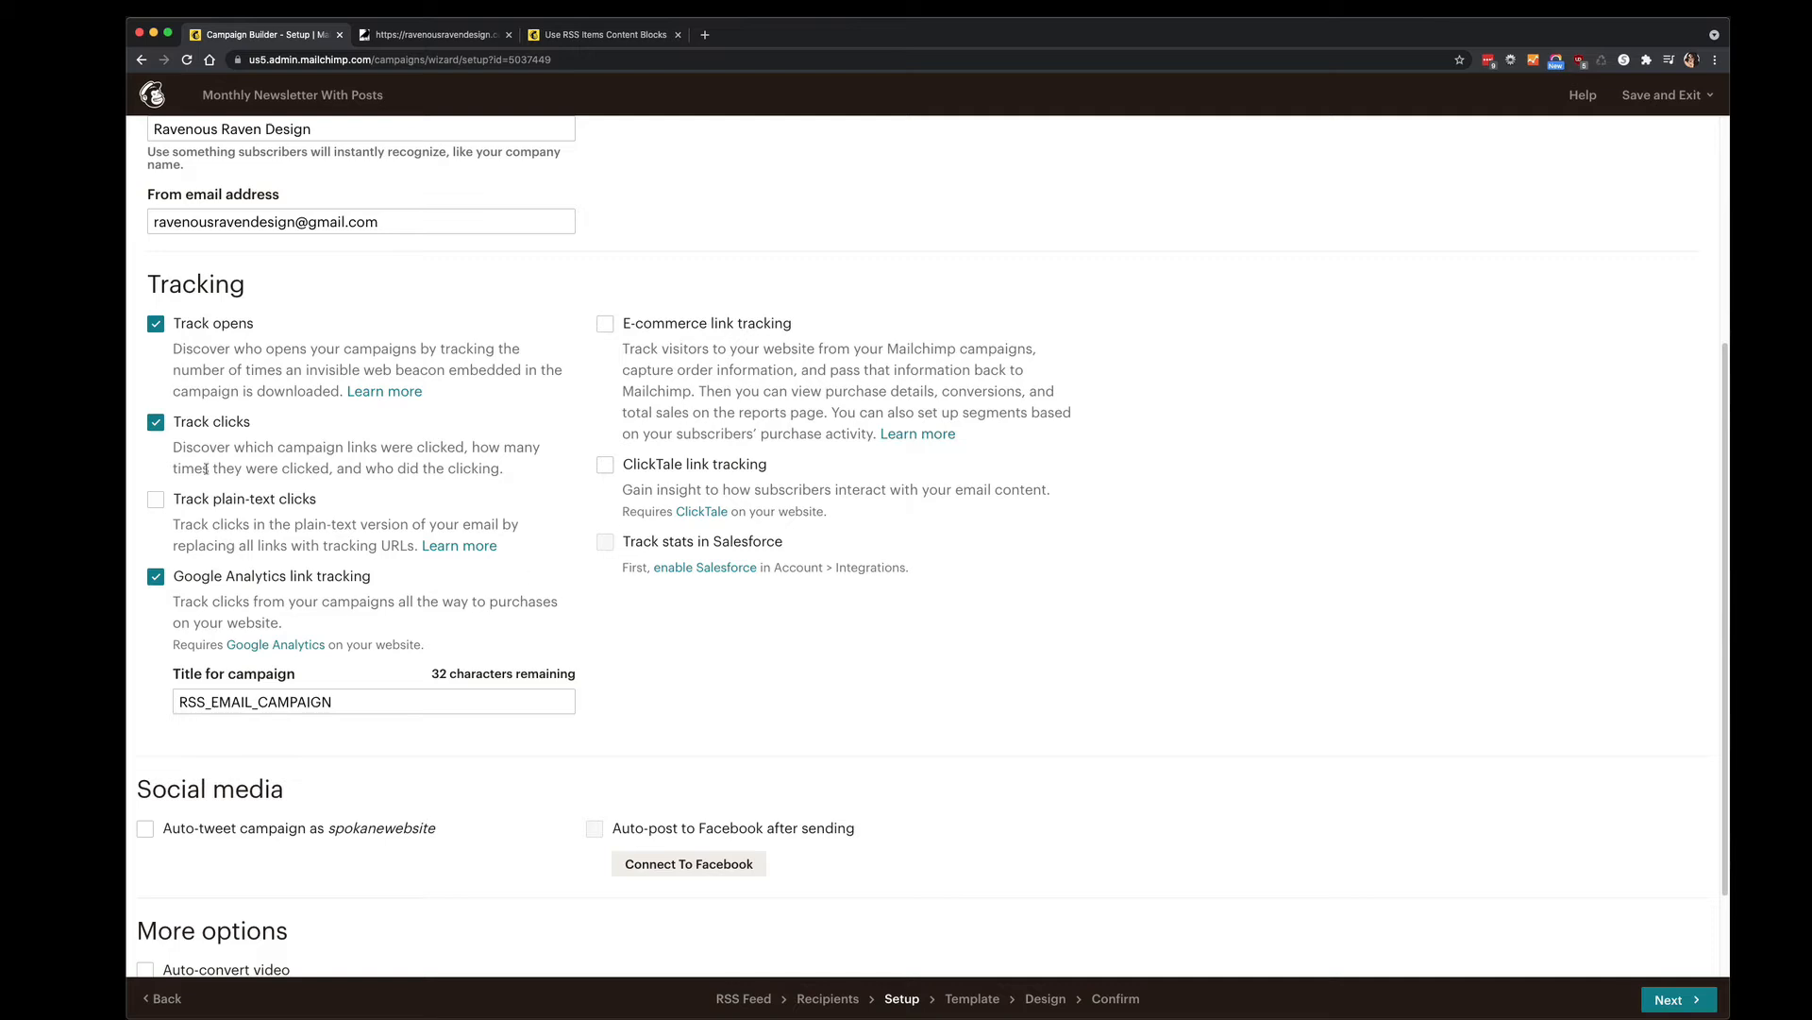
scroll(206, 469, "down", 1)
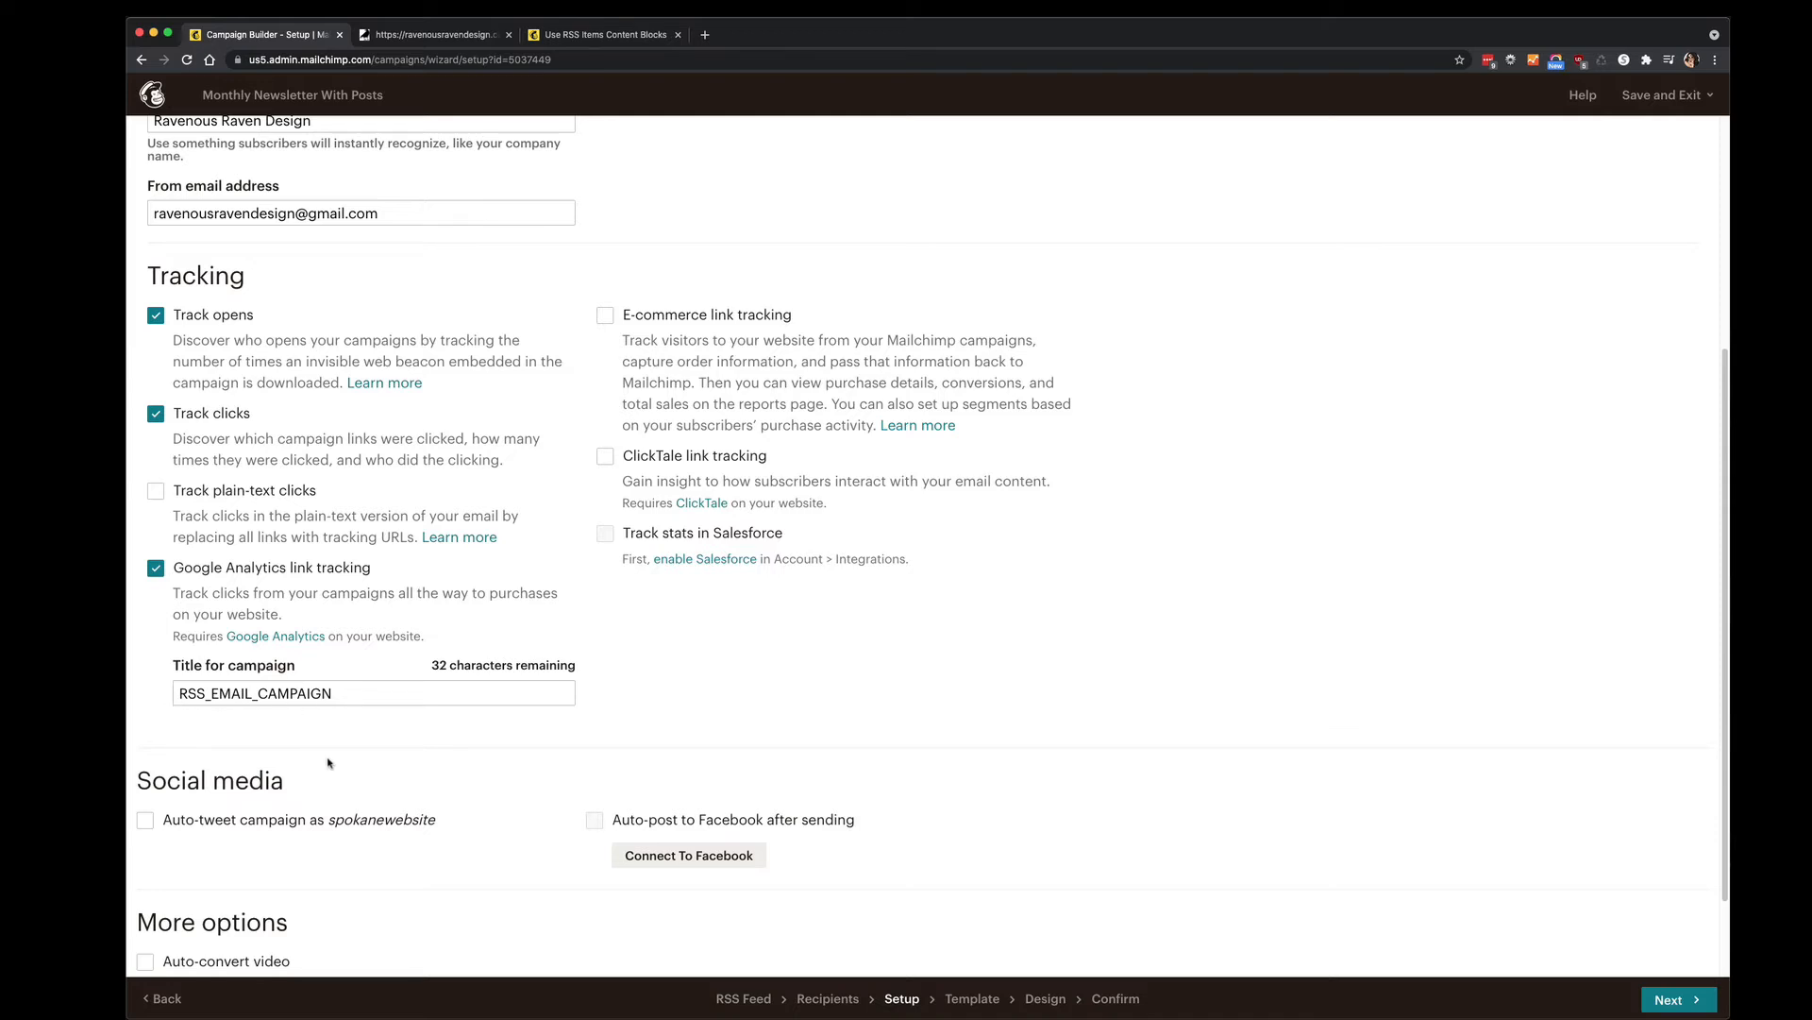
scroll(326, 764, "down", 2)
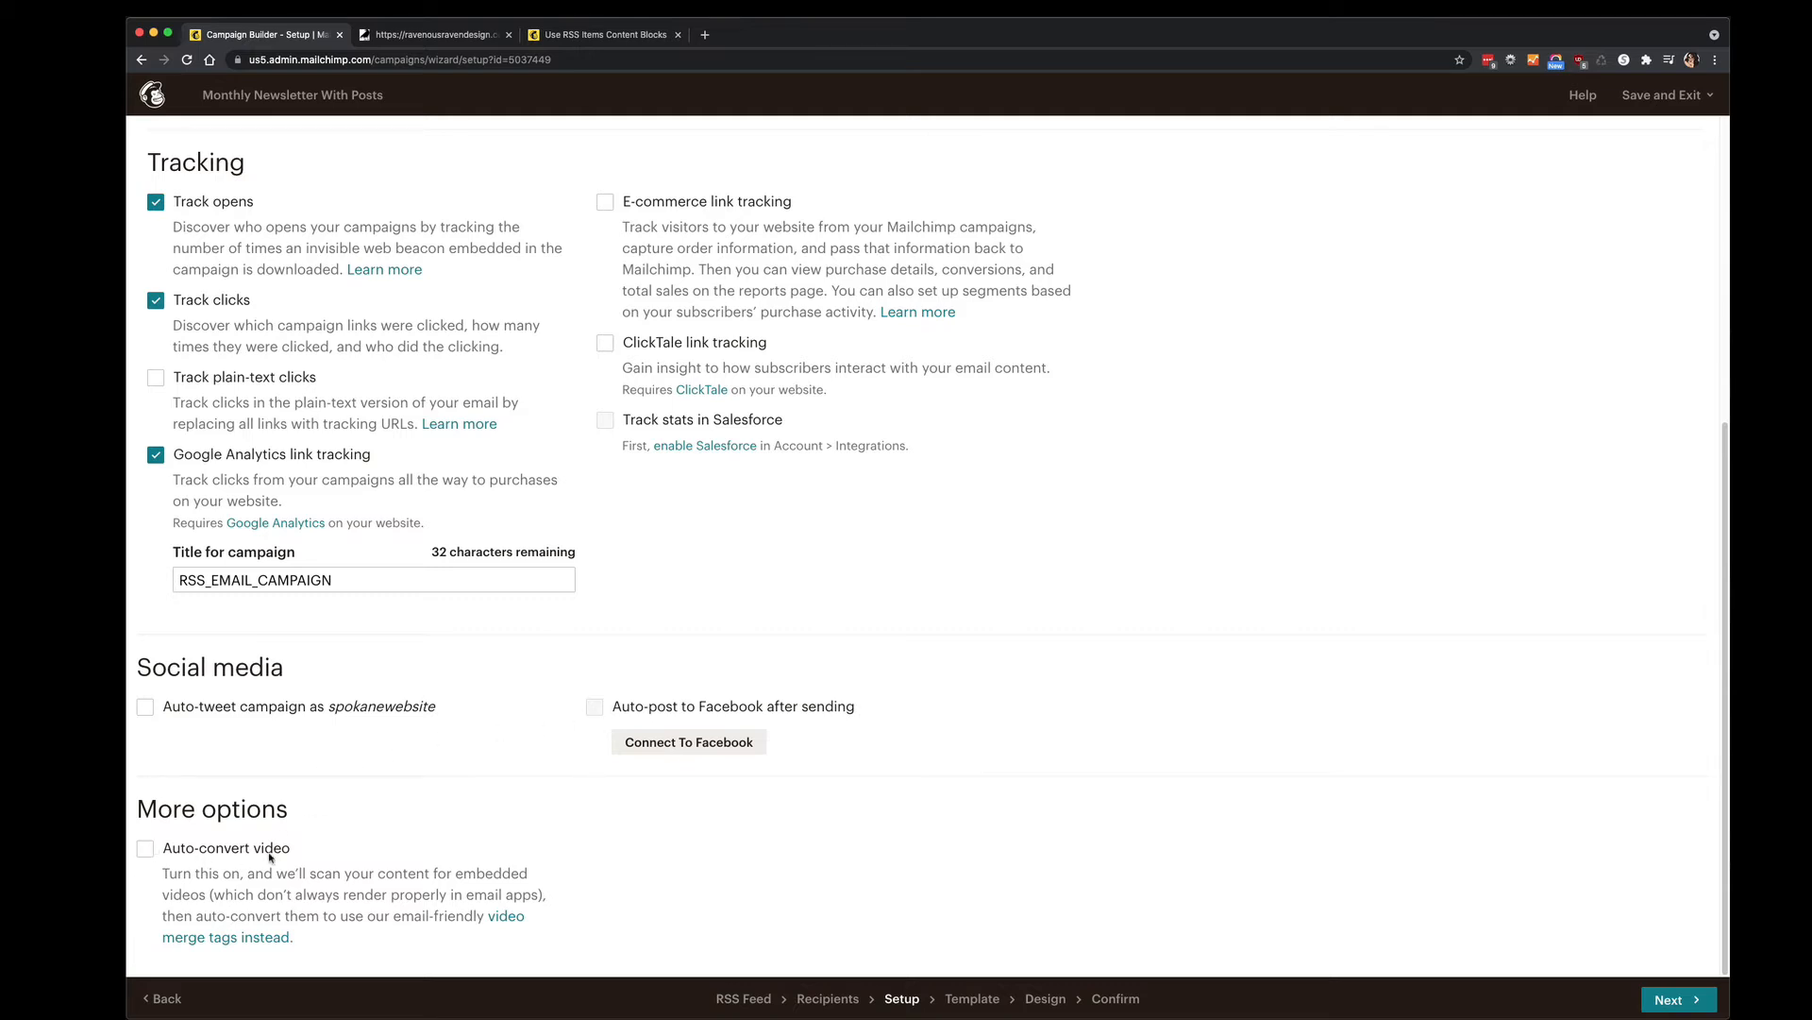
left_click(1696, 998)
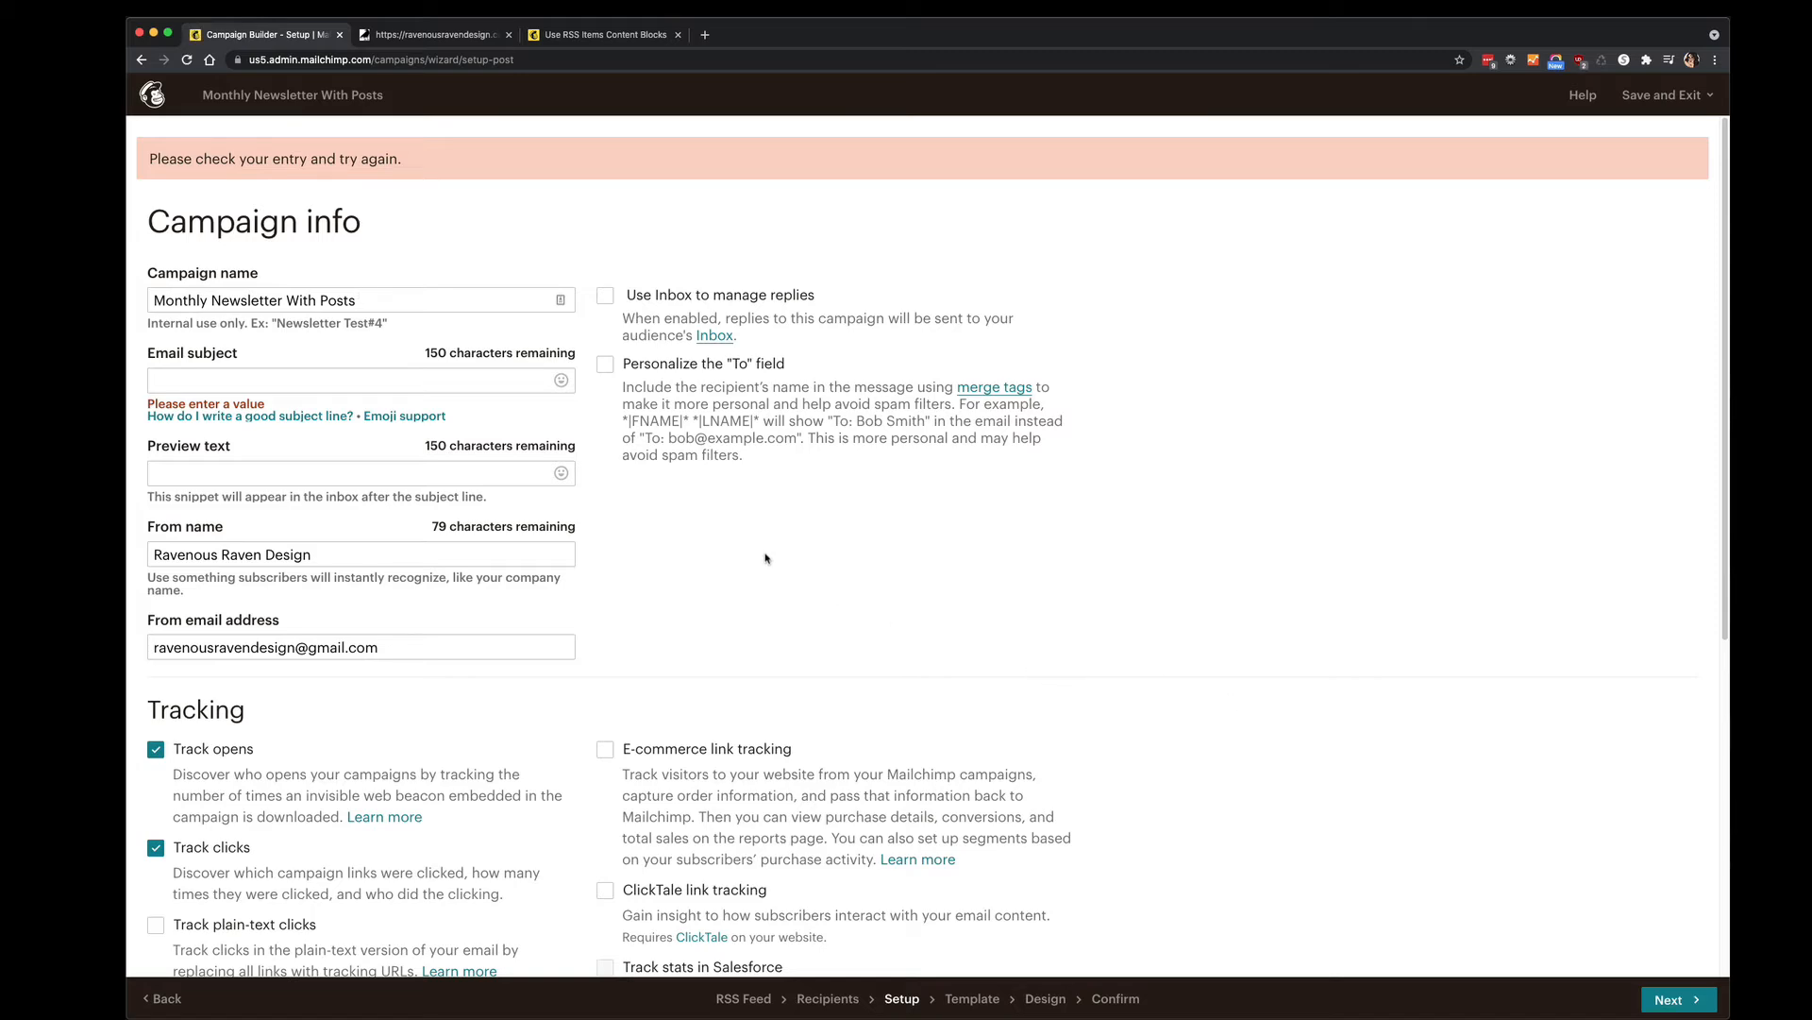
Type an e-mail address into the empty Email subject field and continue to template selection.
scroll(727, 554, "down", 3)
scroll(727, 552, "up", 3)
left_click(491, 376)
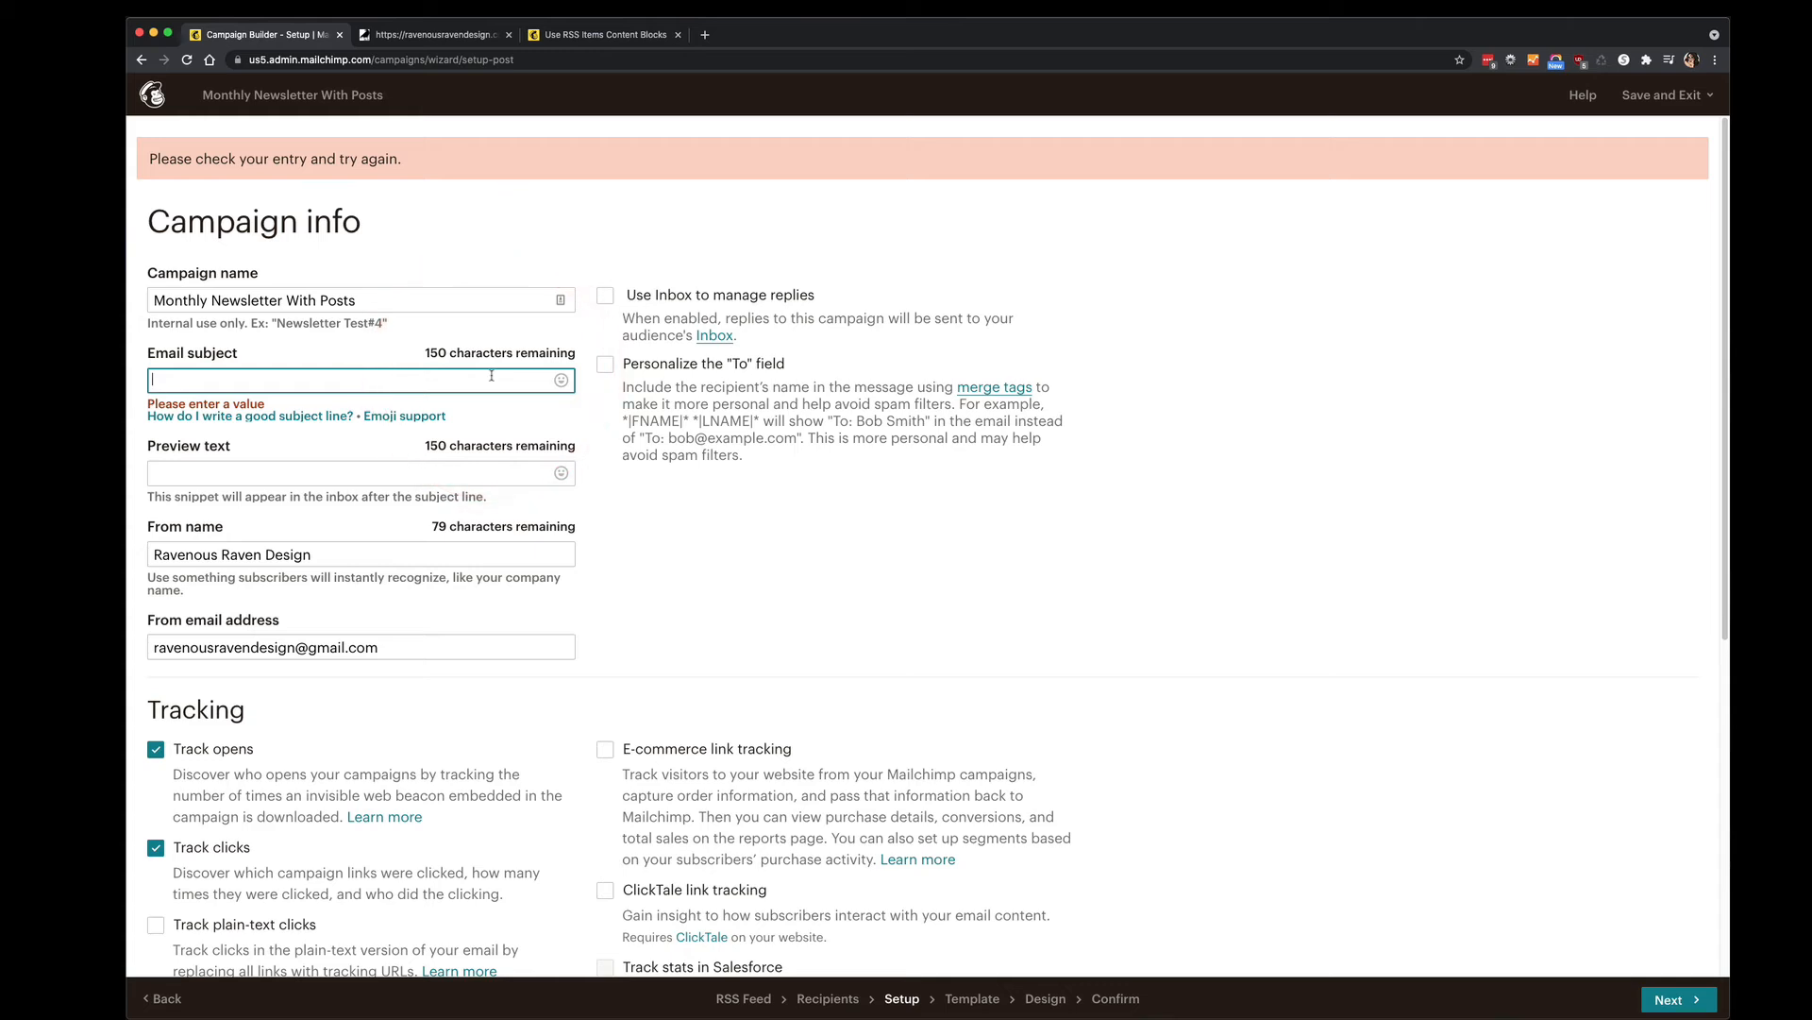
scroll(776, 538, "down", 6)
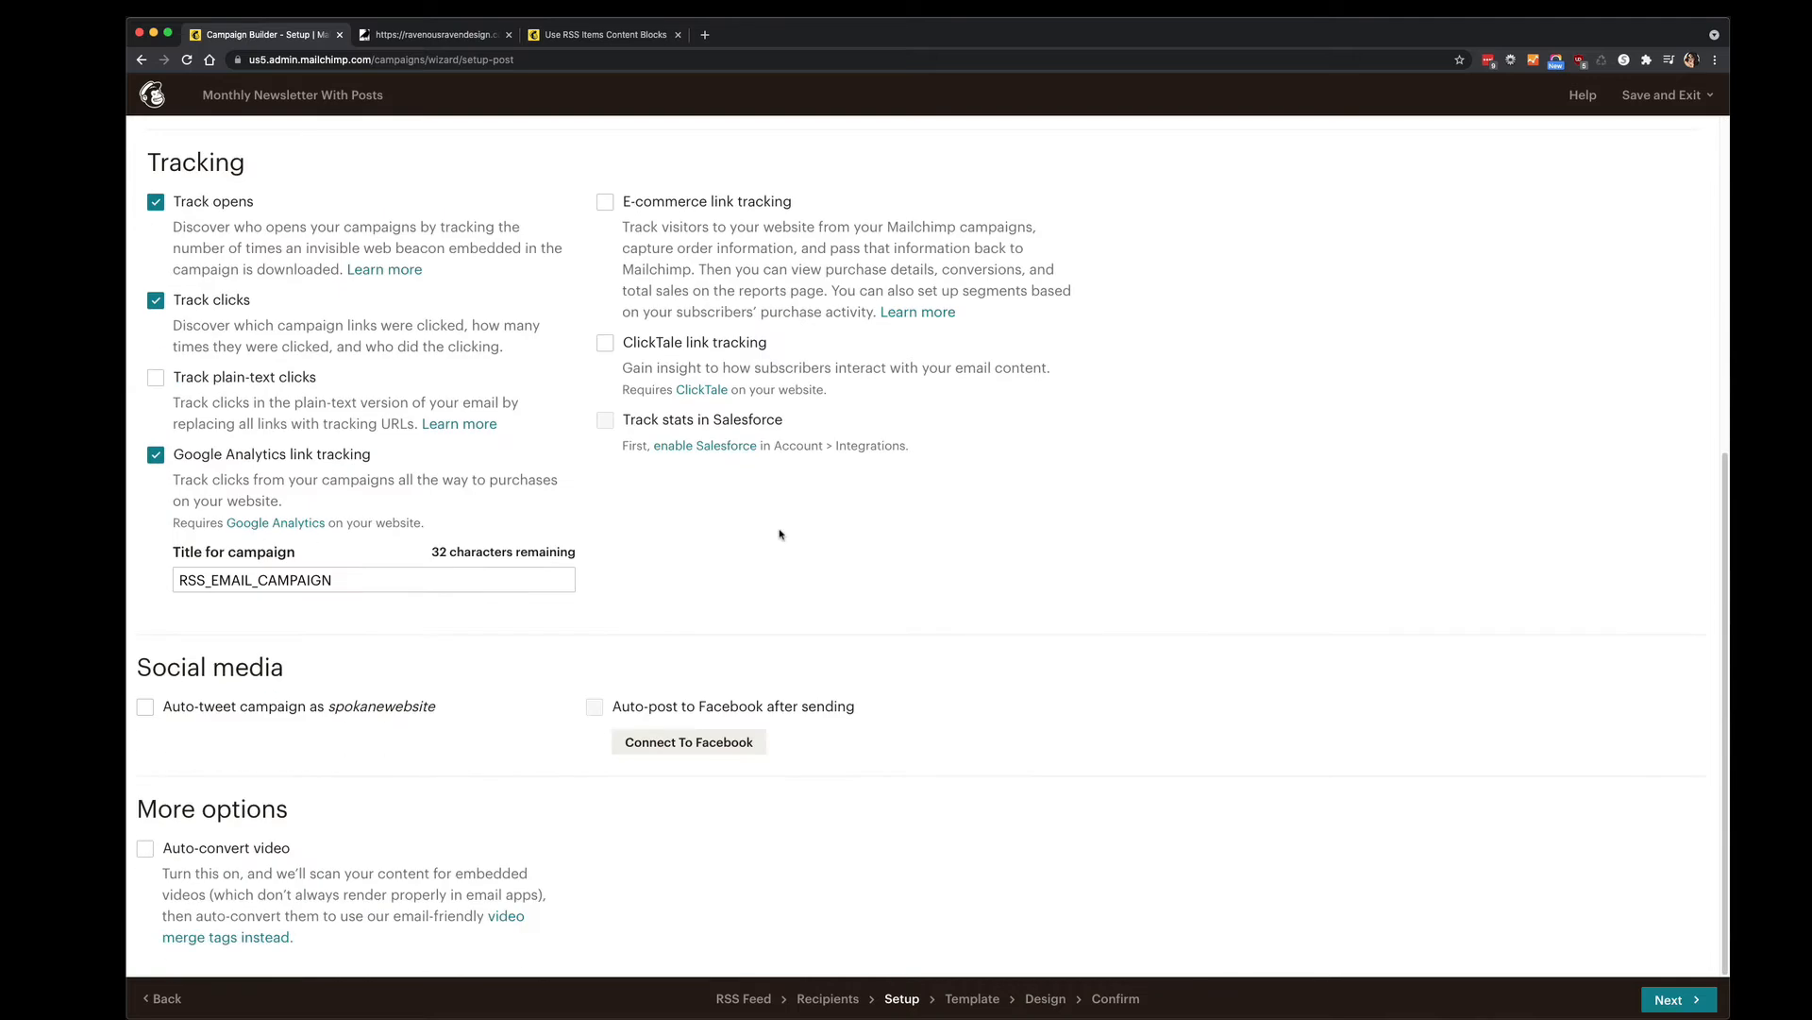
left_click(1678, 998)
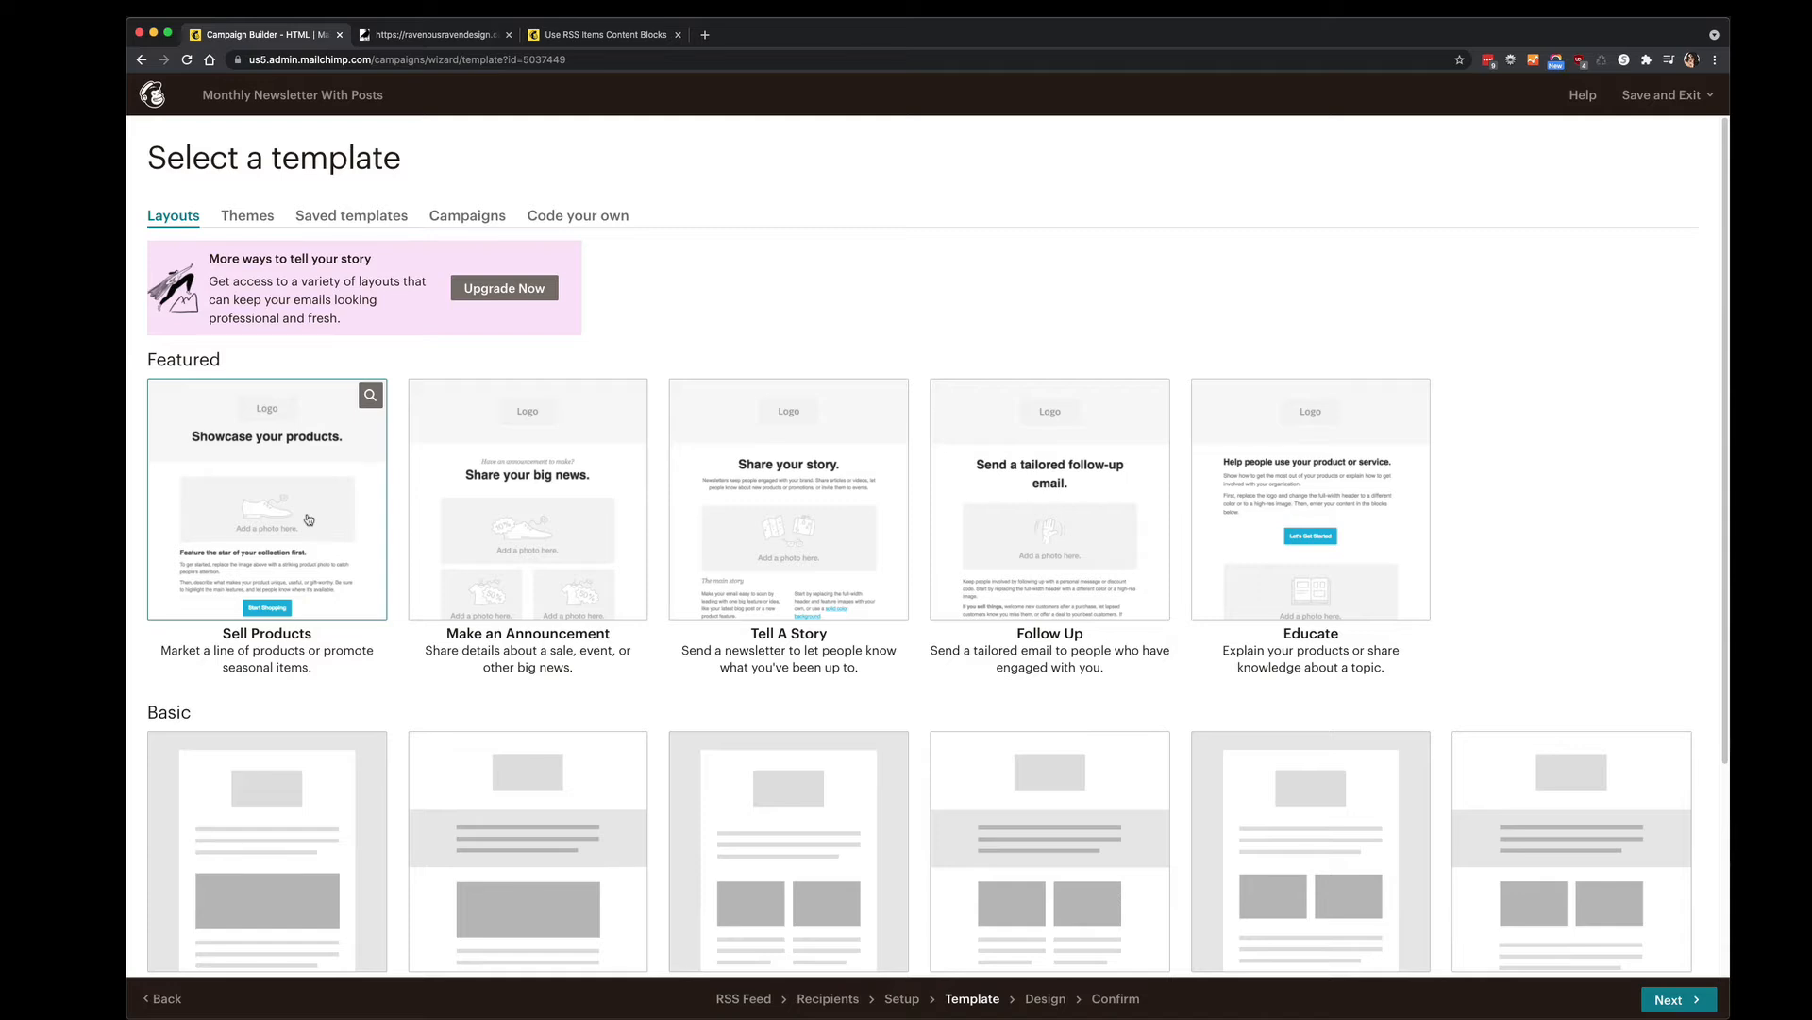
Choose the Sell Products featured layout for the email design.
scroll(312, 514, "down", 3)
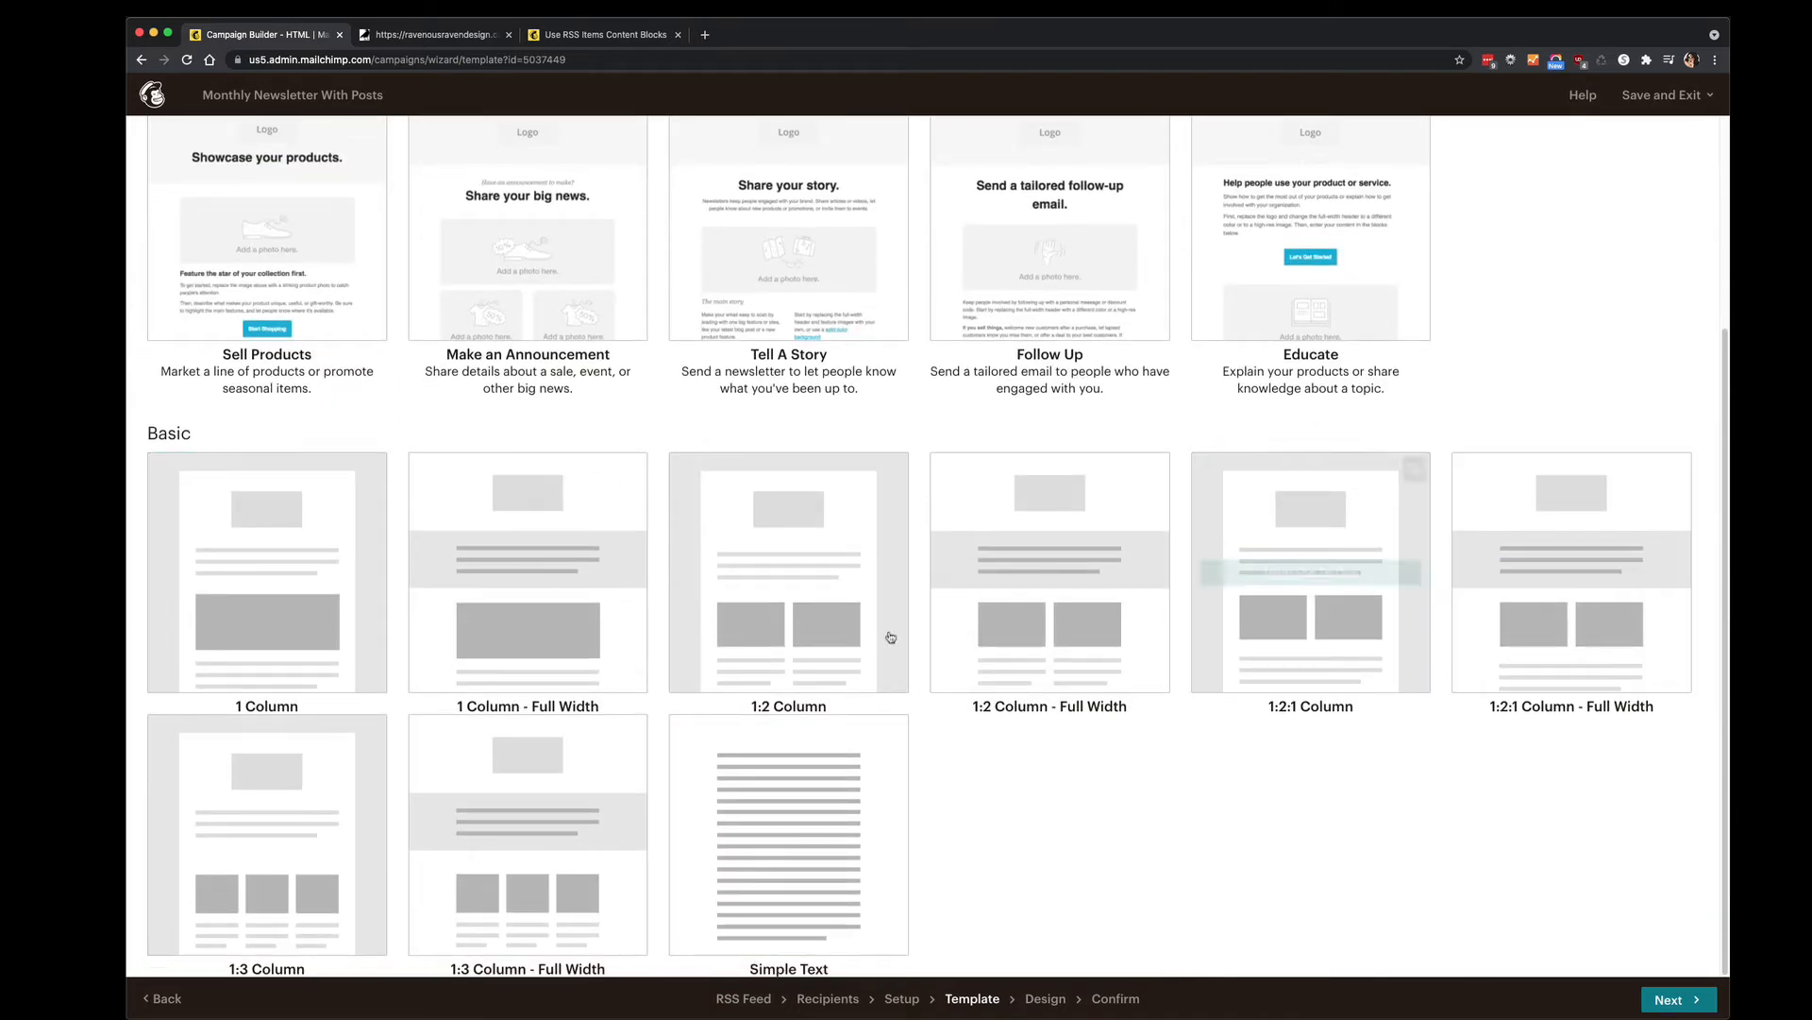
scroll(327, 557, "up", 3)
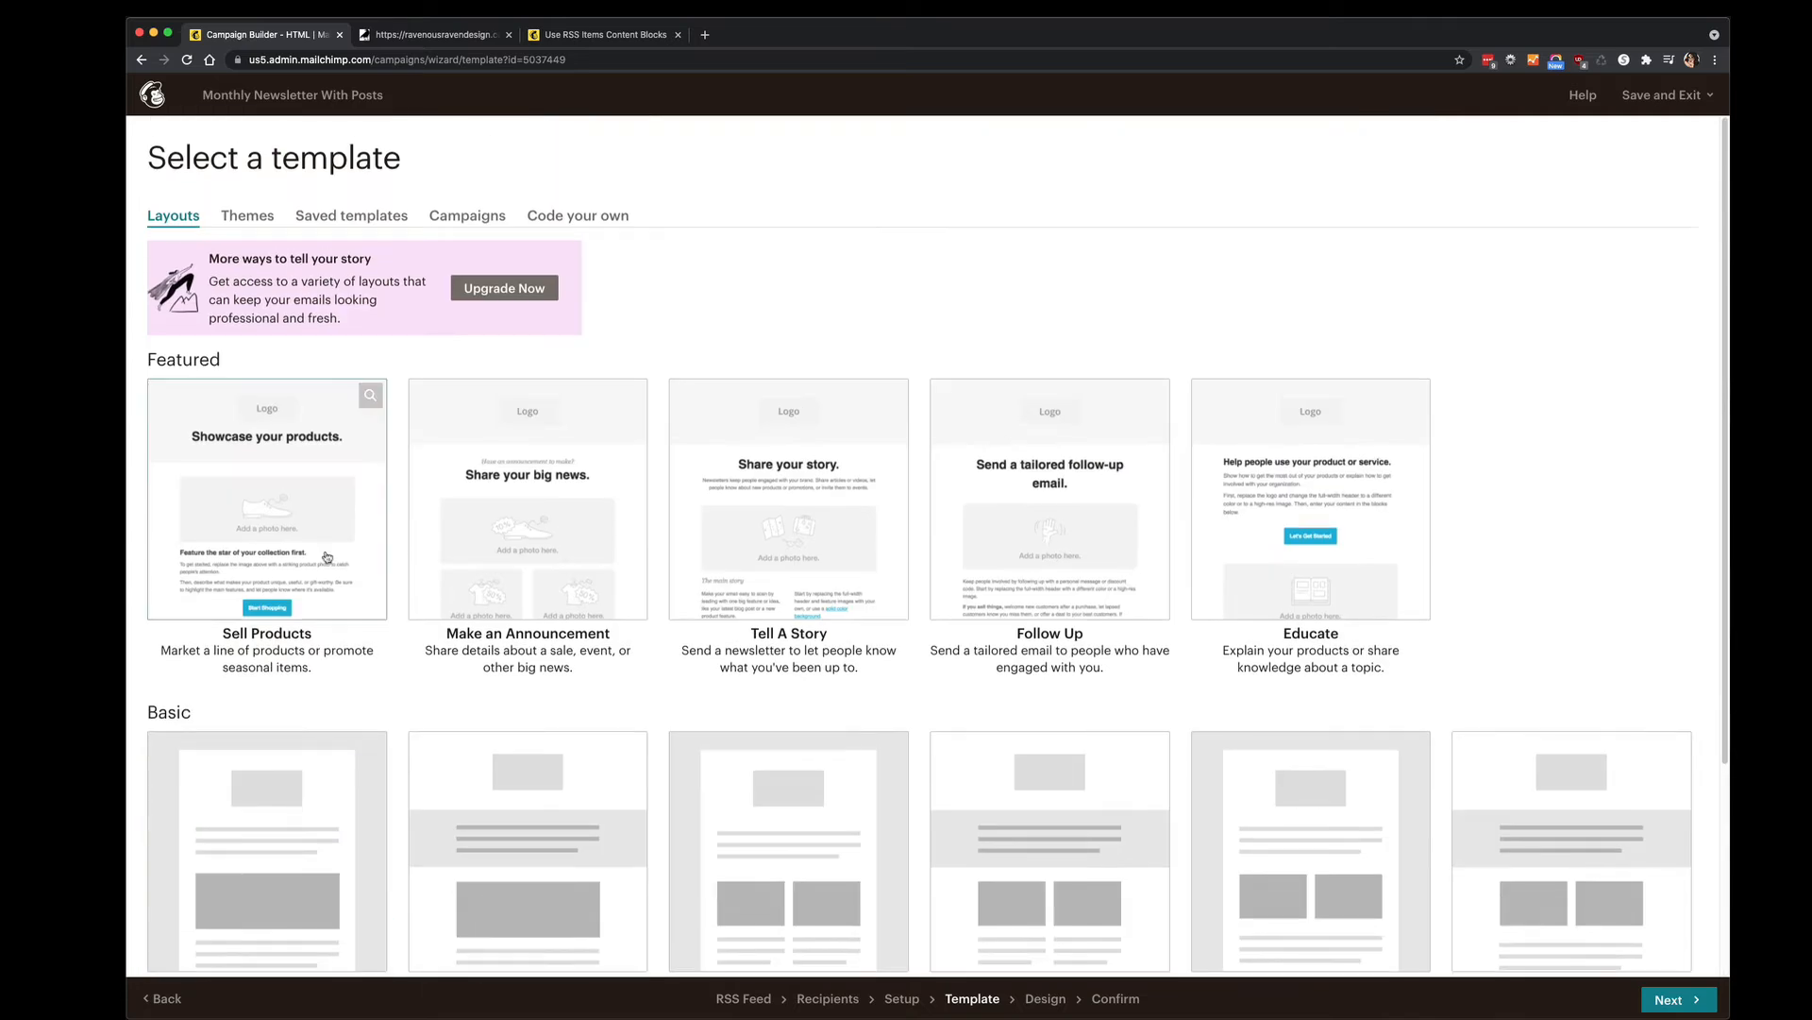
left_click(327, 557)
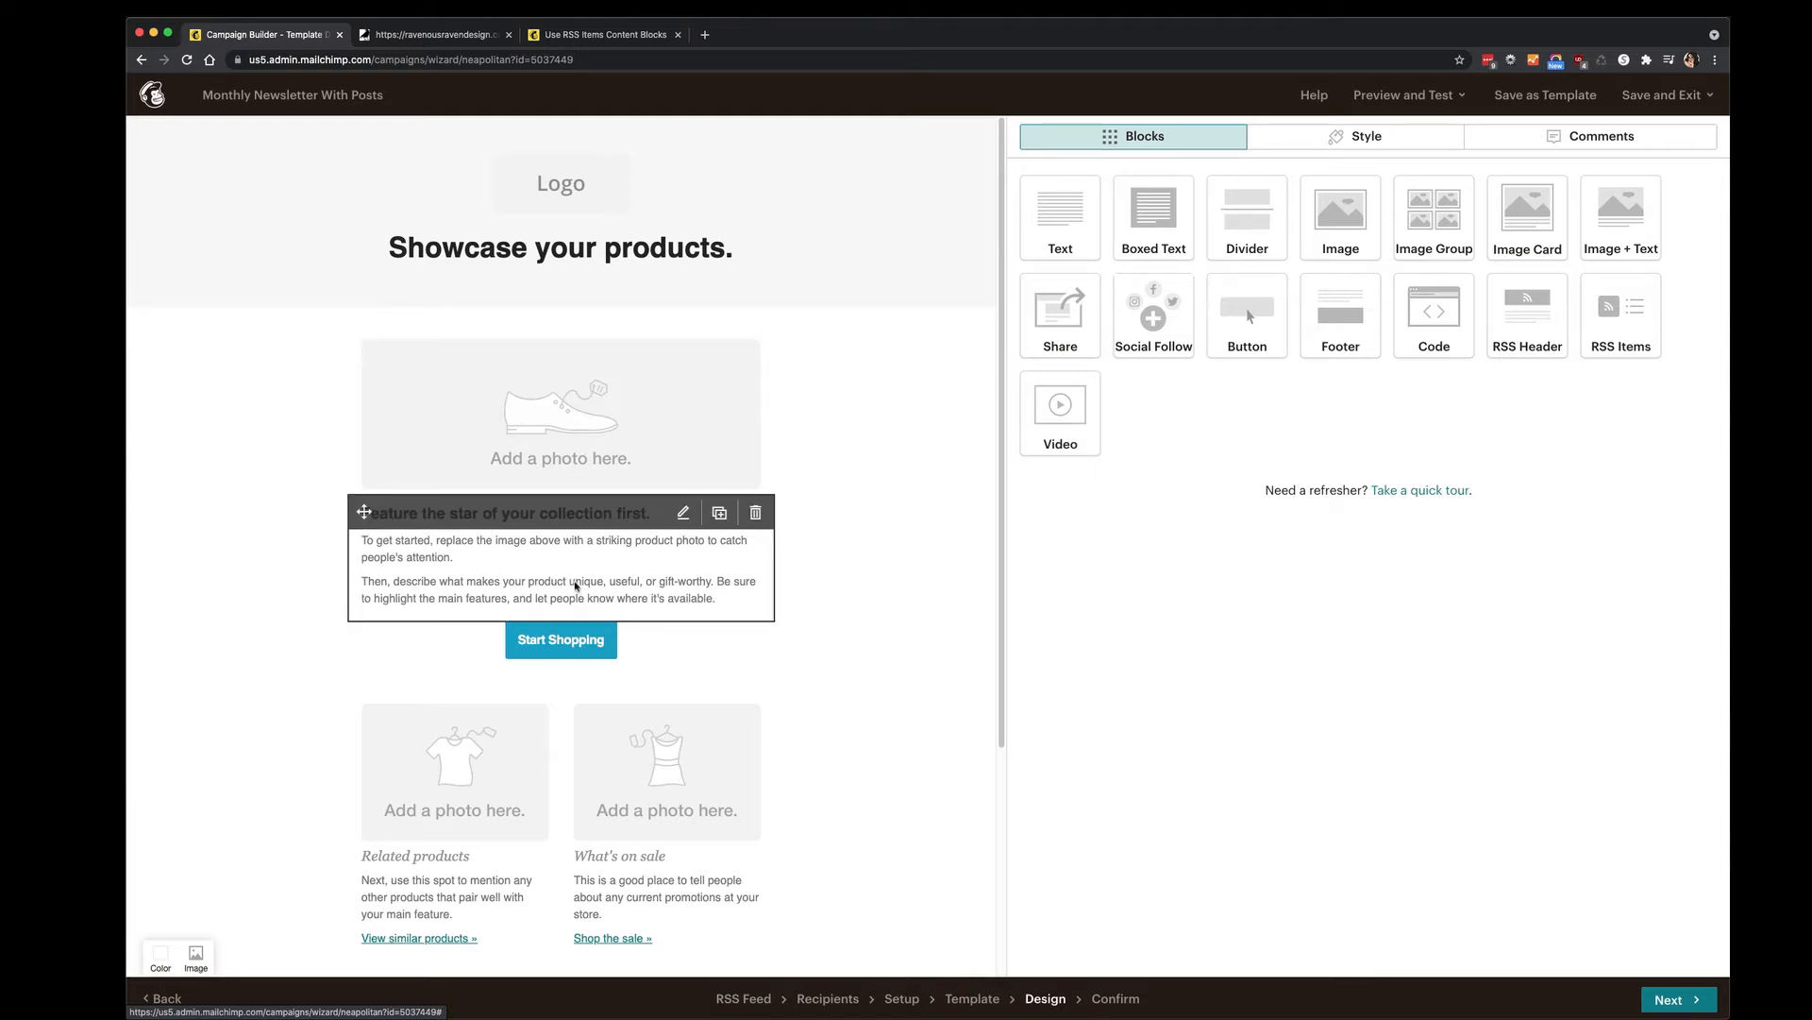
left_click(559, 441)
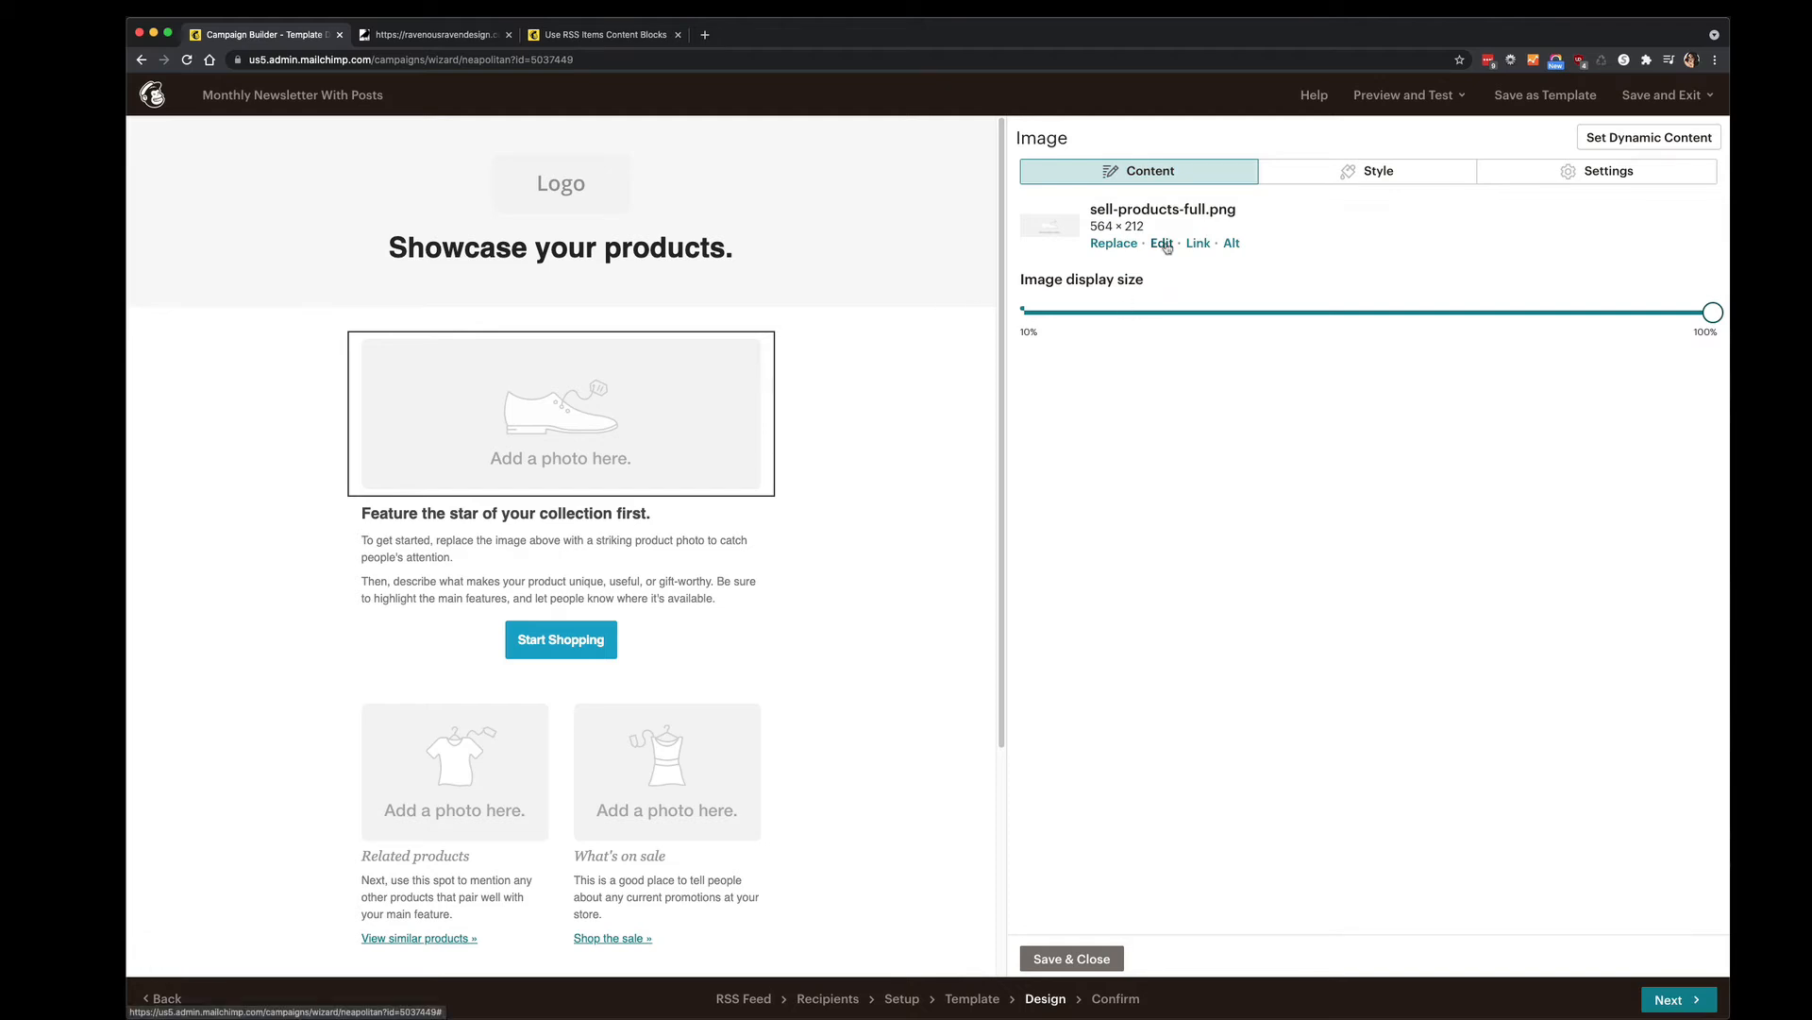
left_click(1199, 244)
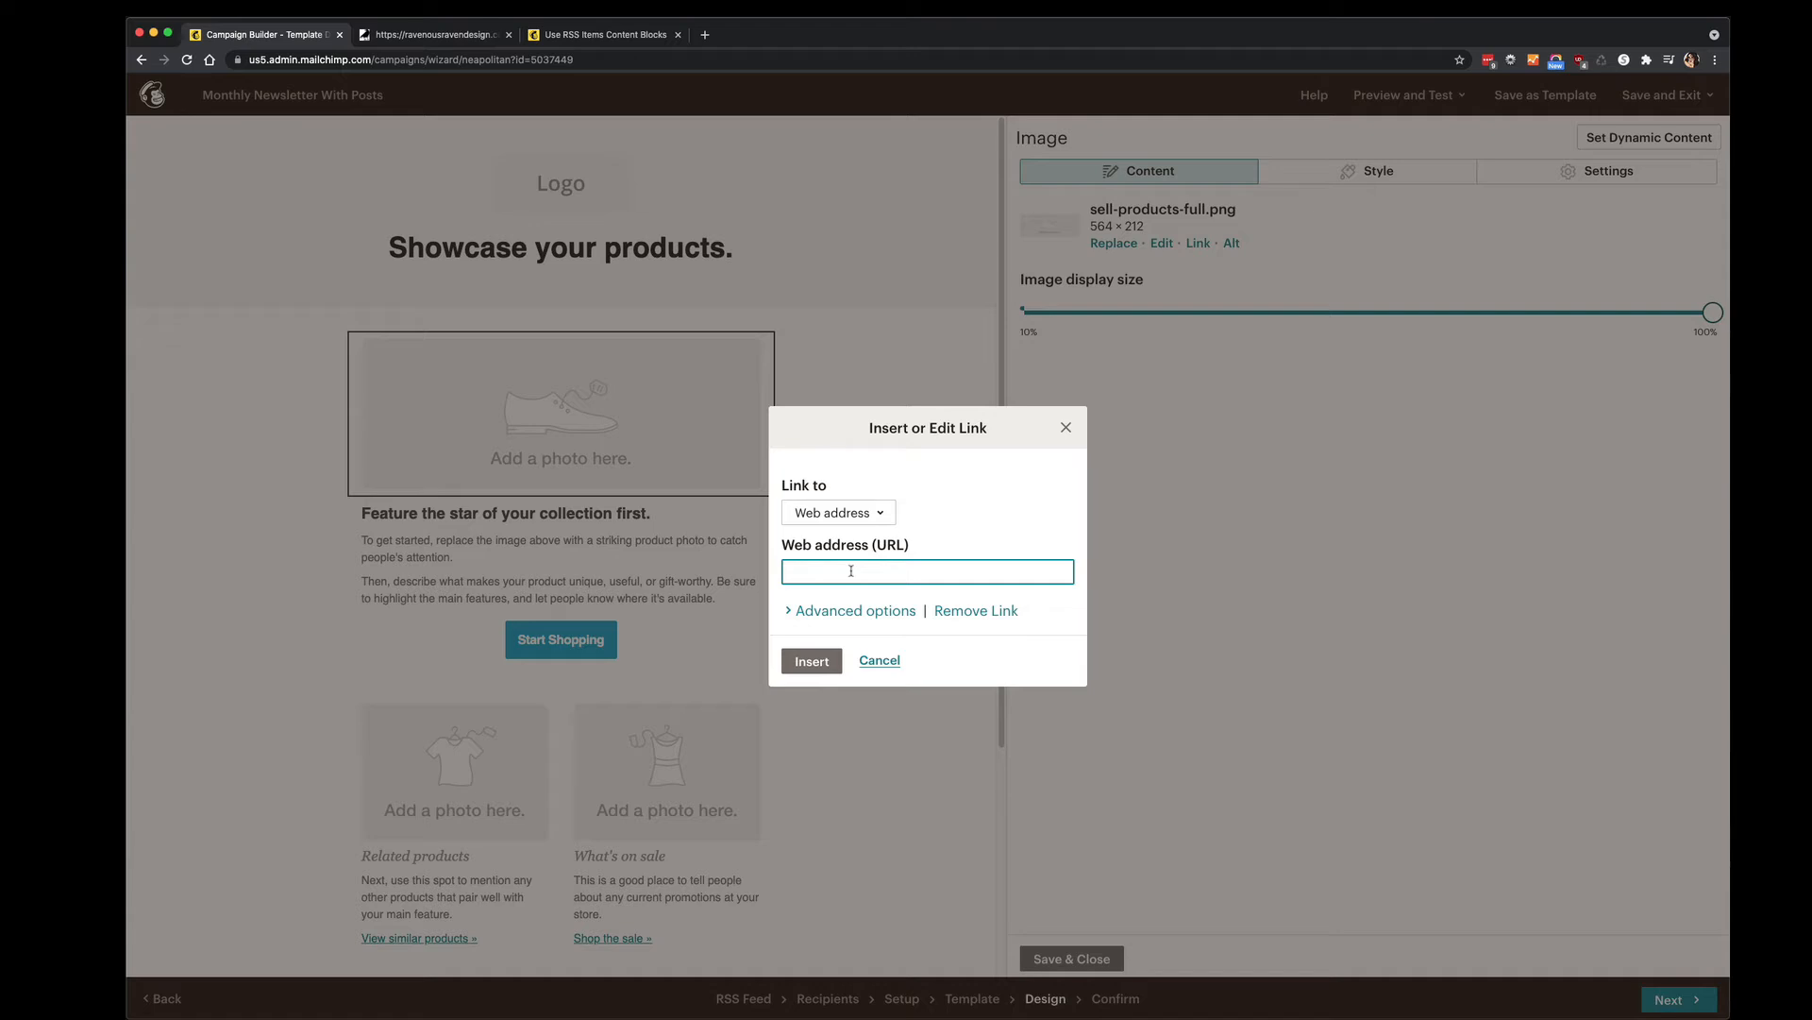
left_click(878, 661)
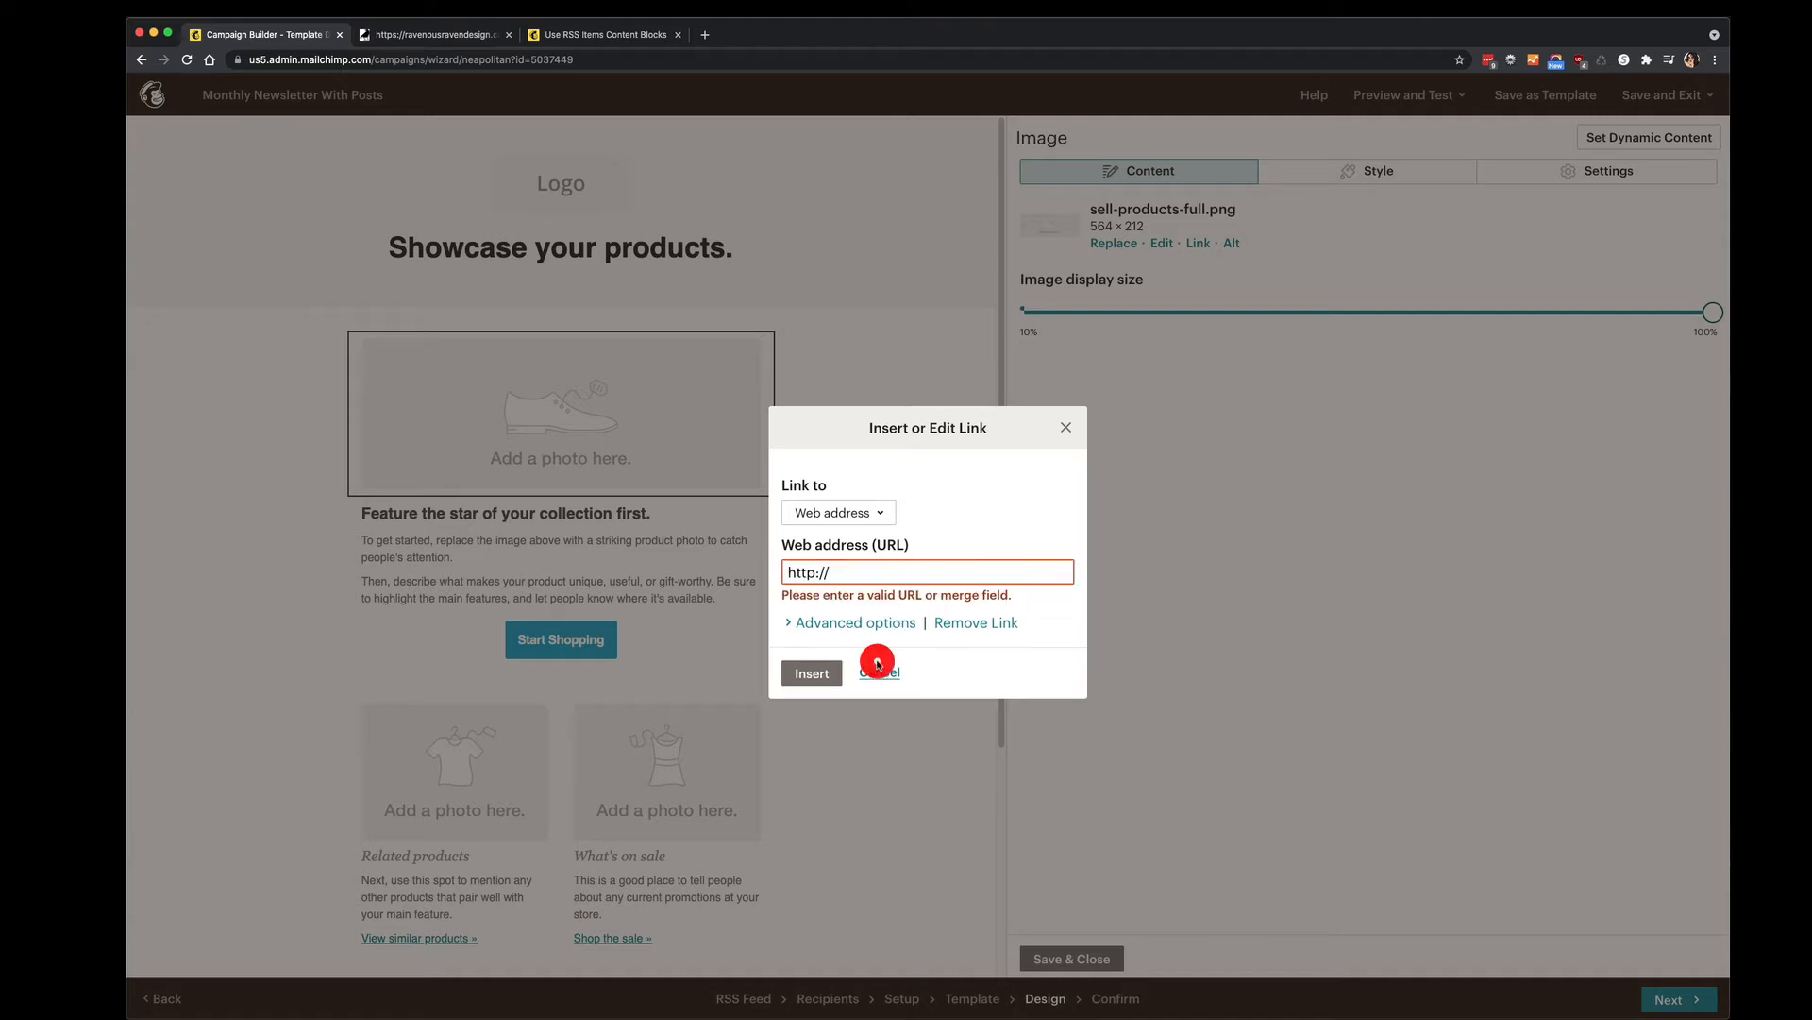
left_click(872, 675)
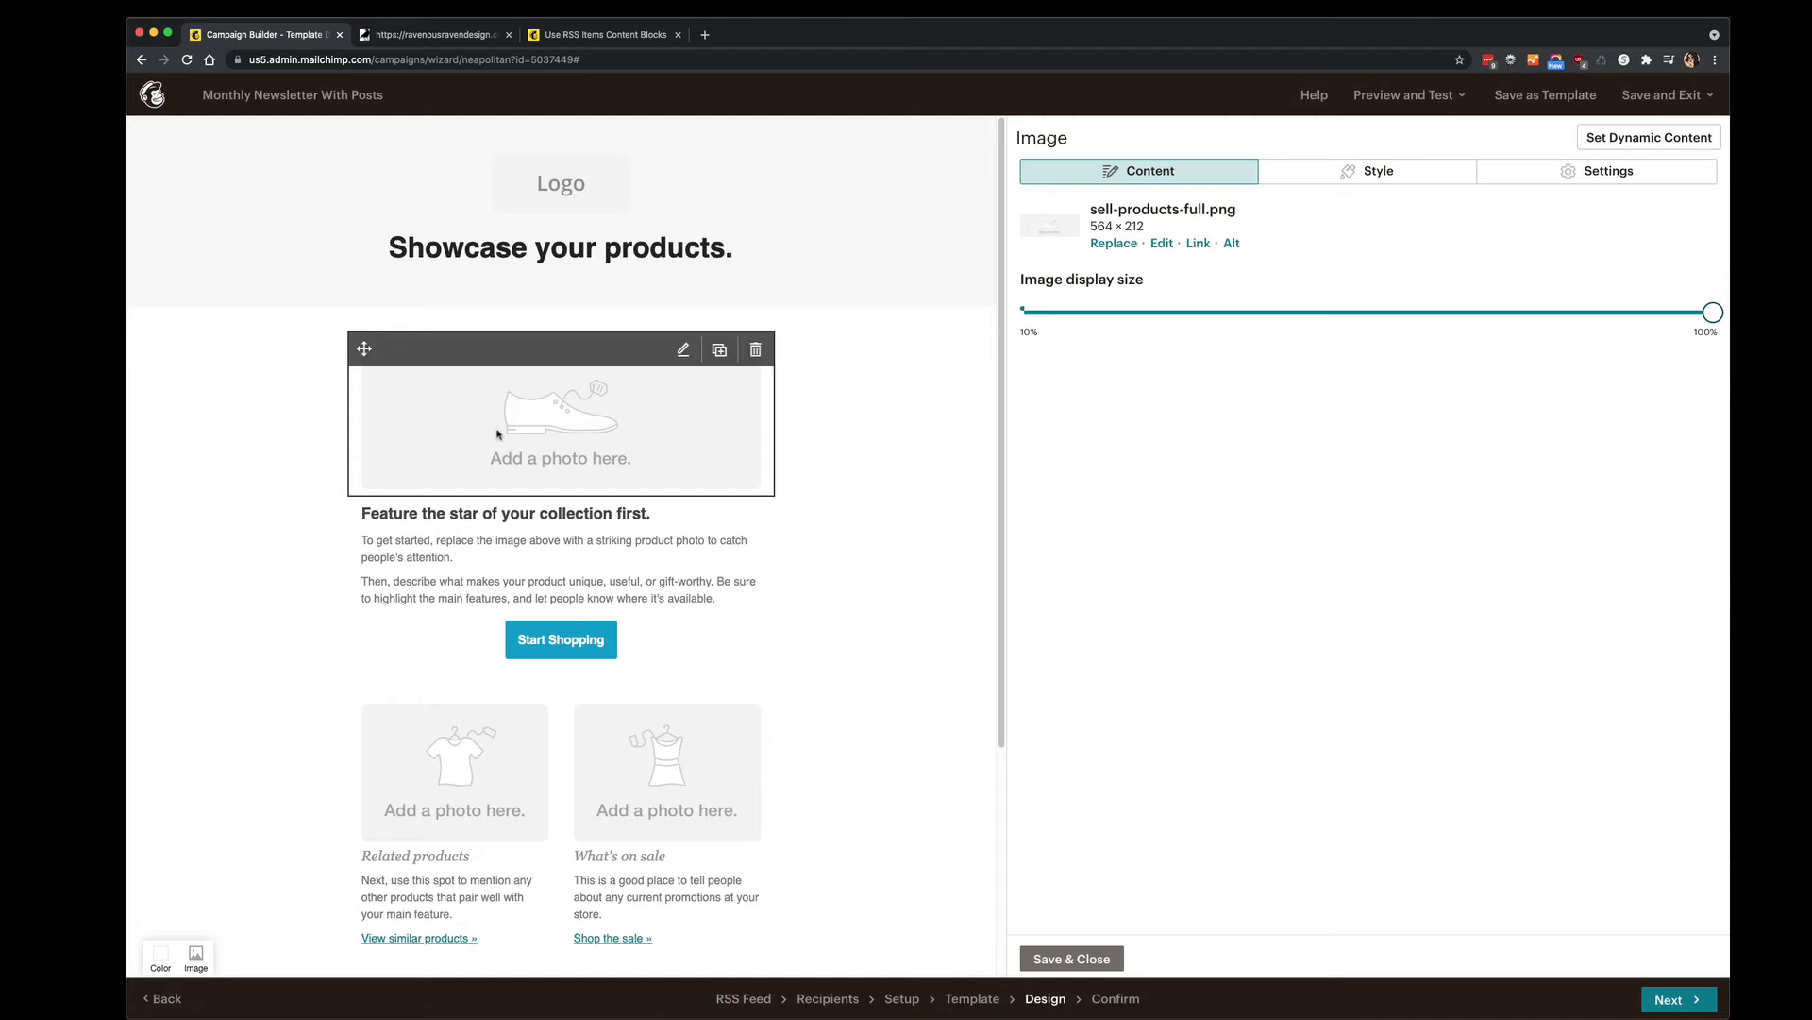
left_click(502, 552)
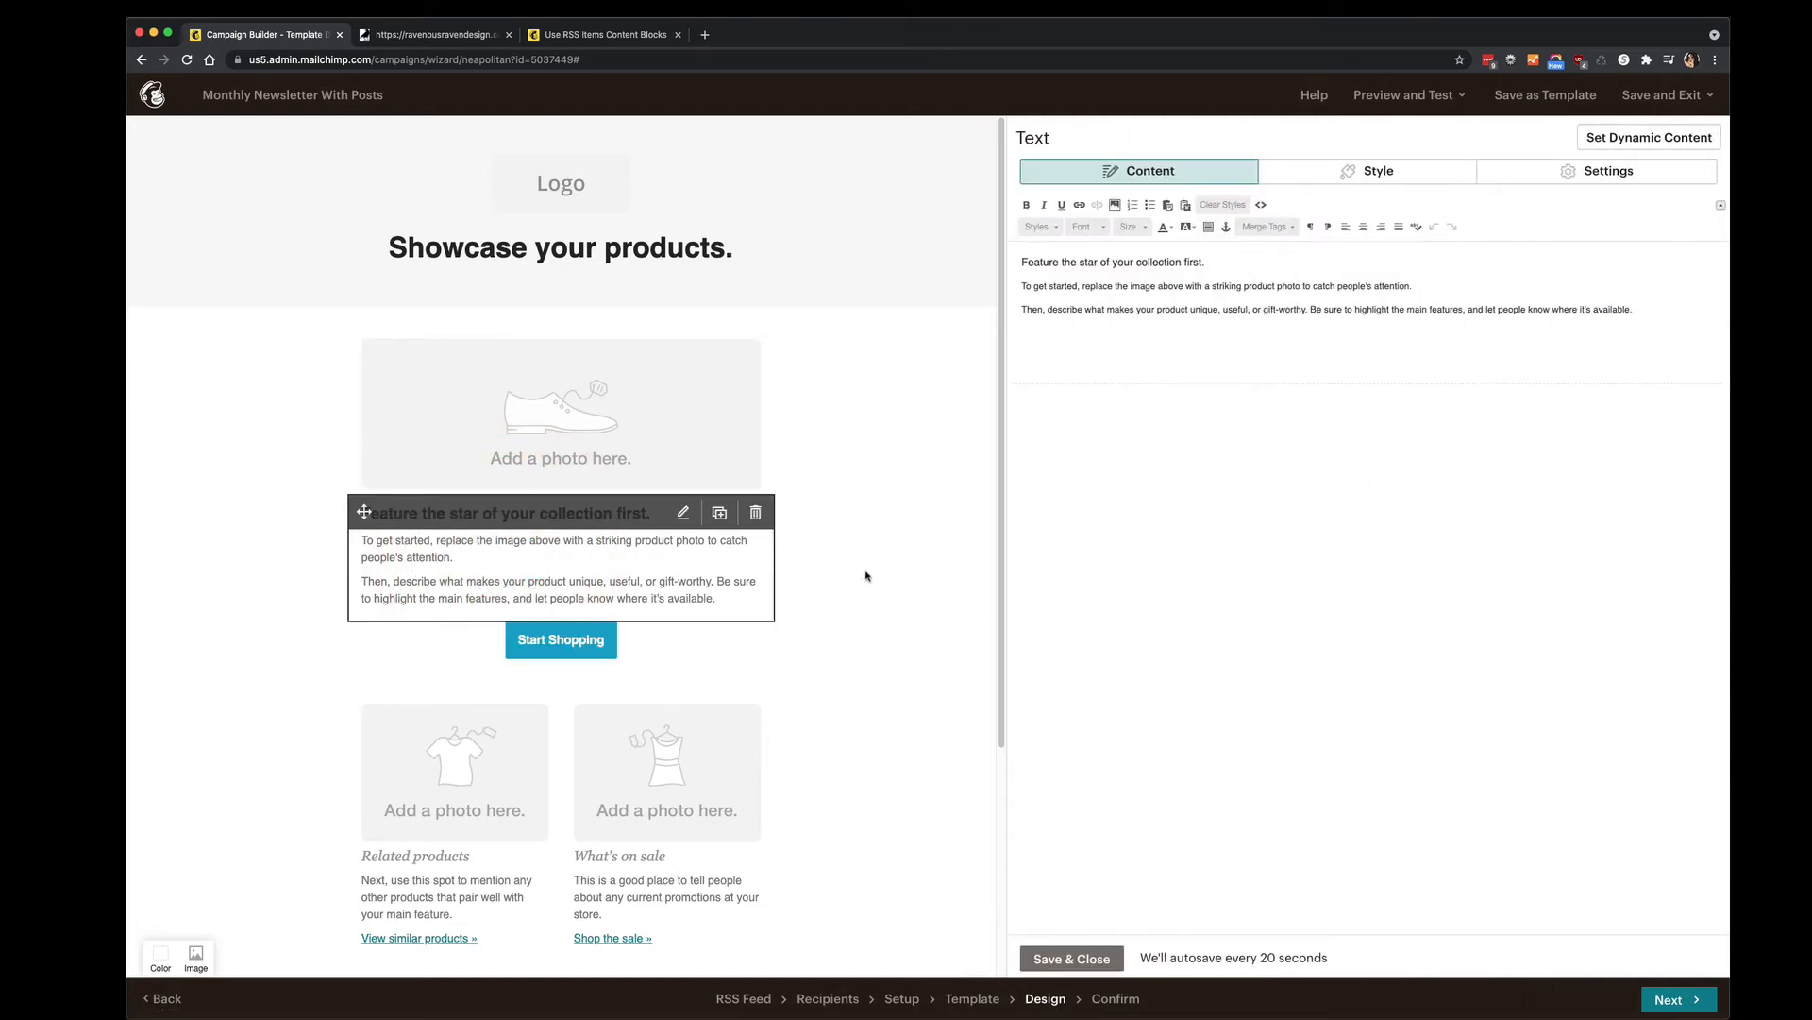
left_click(912, 569)
left_click(579, 643)
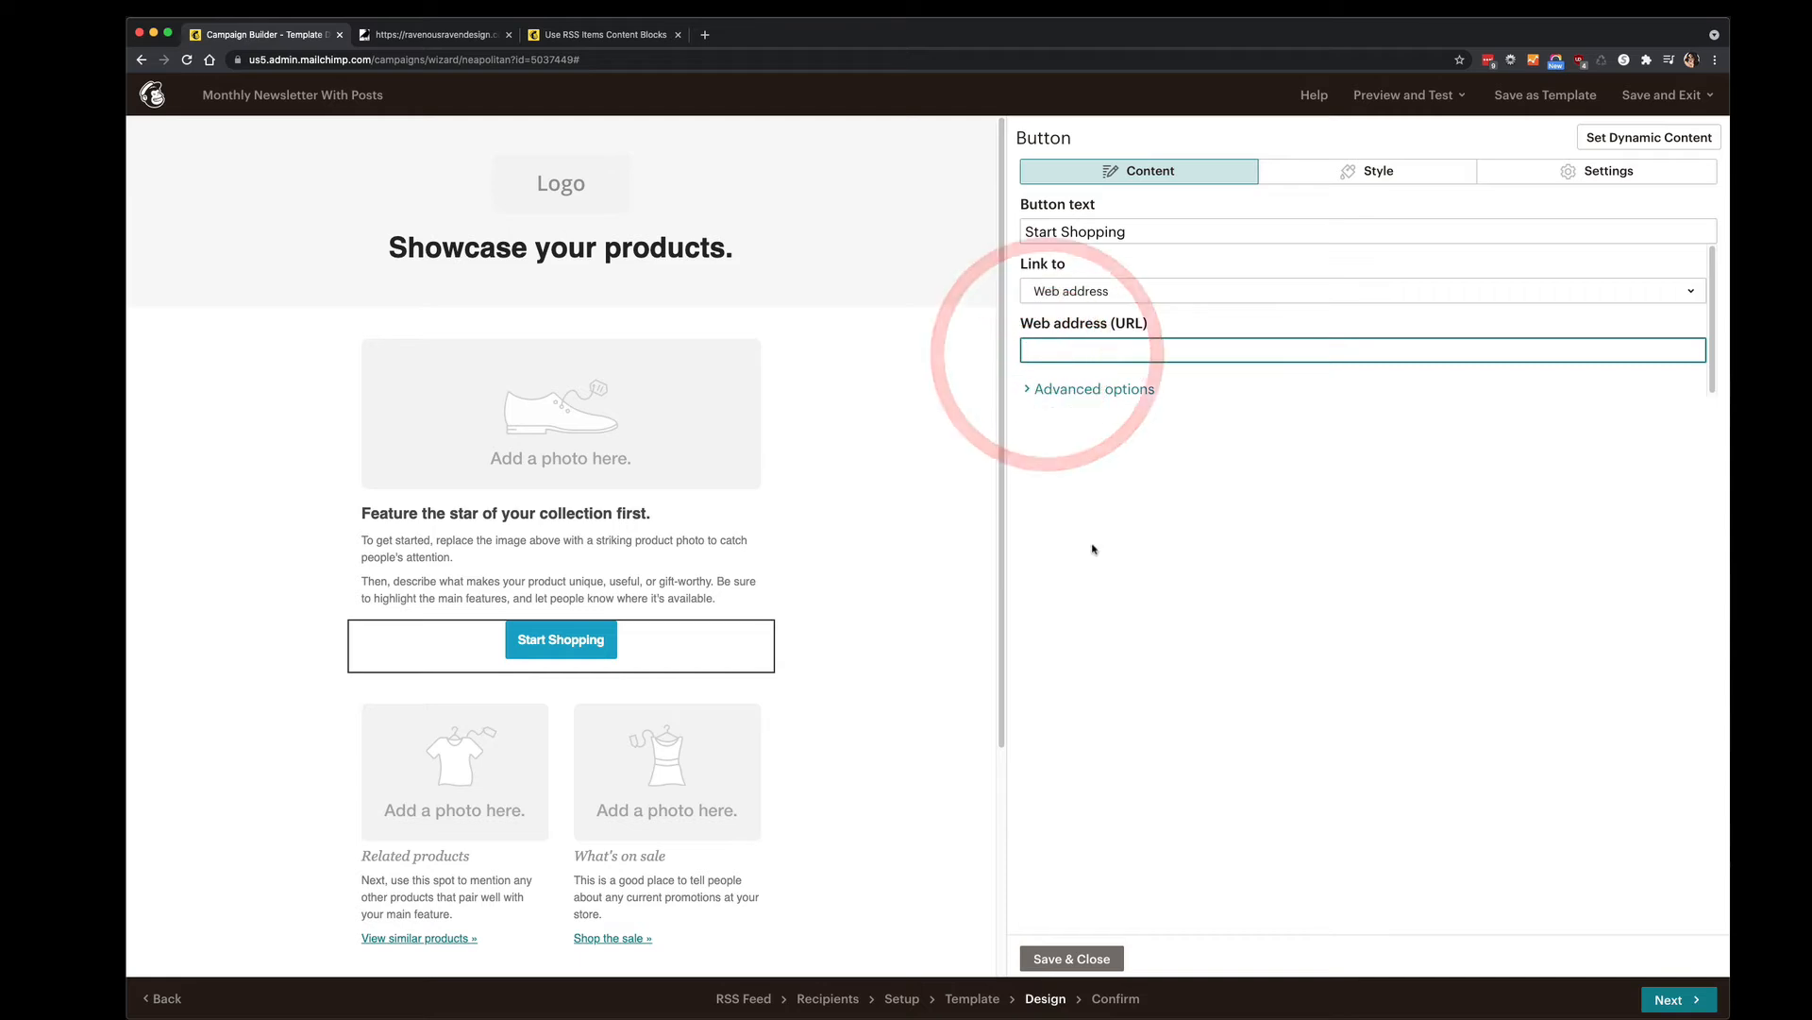
left_click(811, 562)
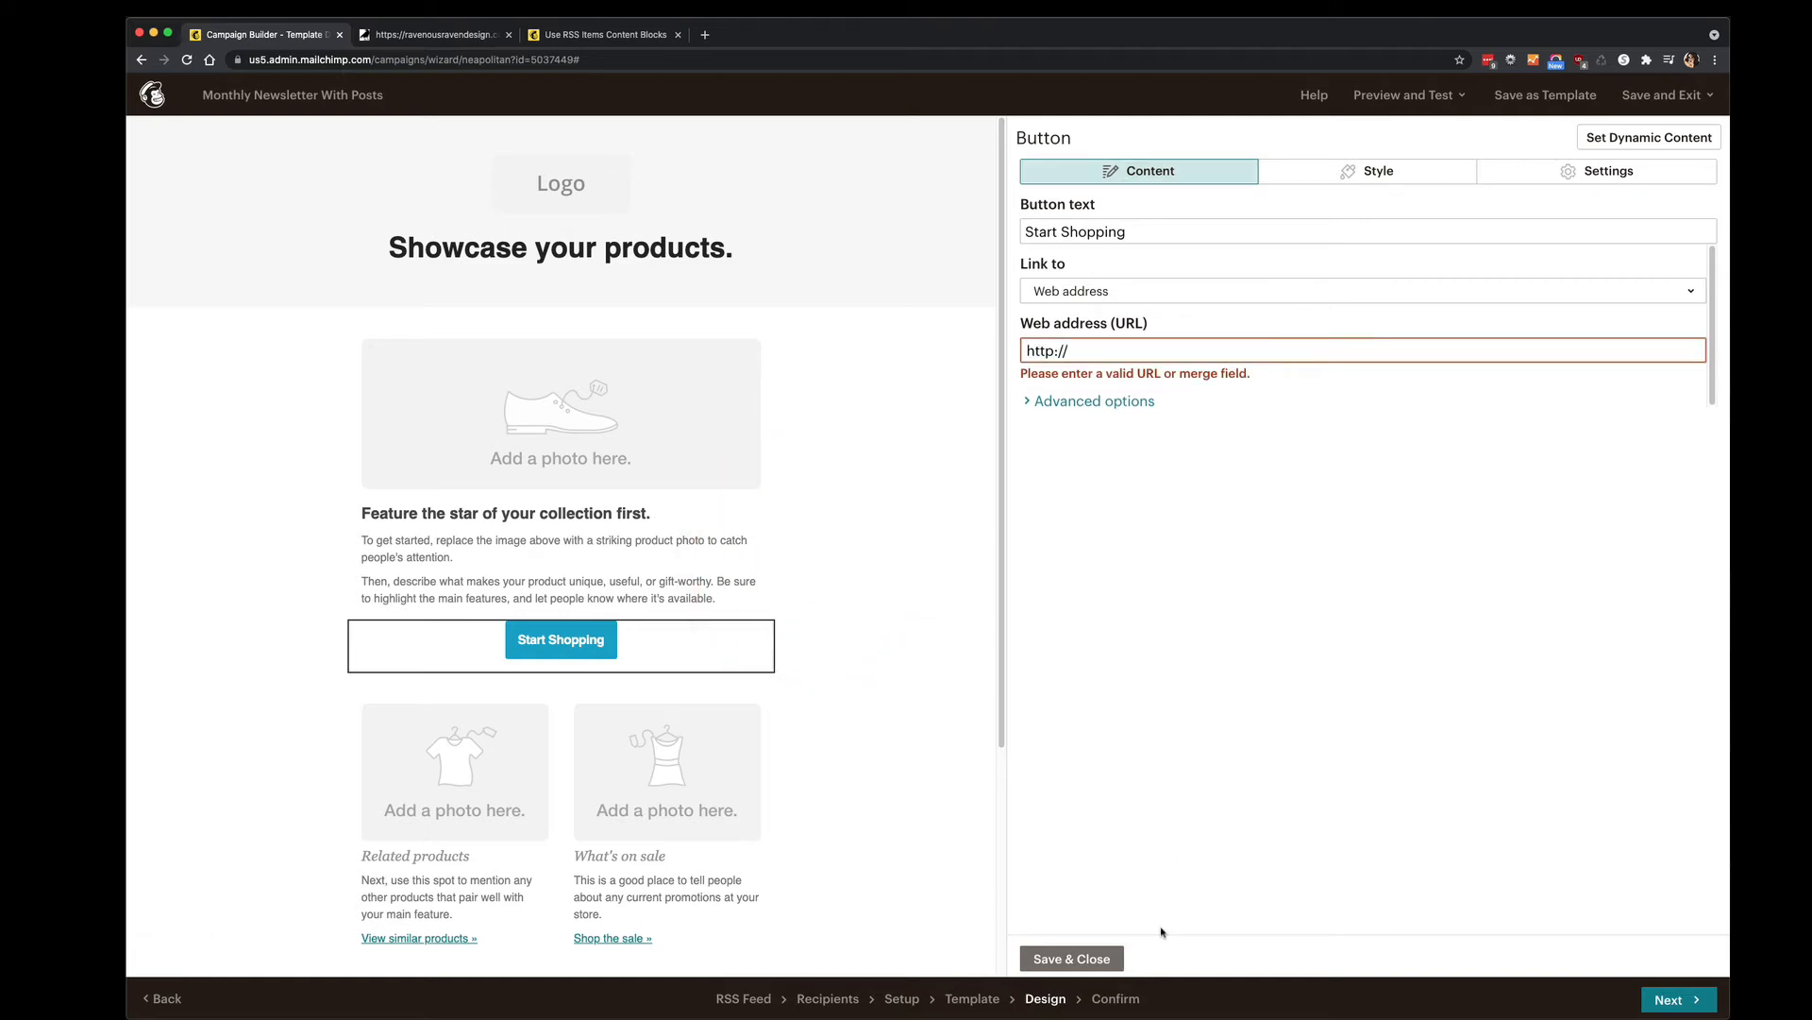
left_click(1082, 958)
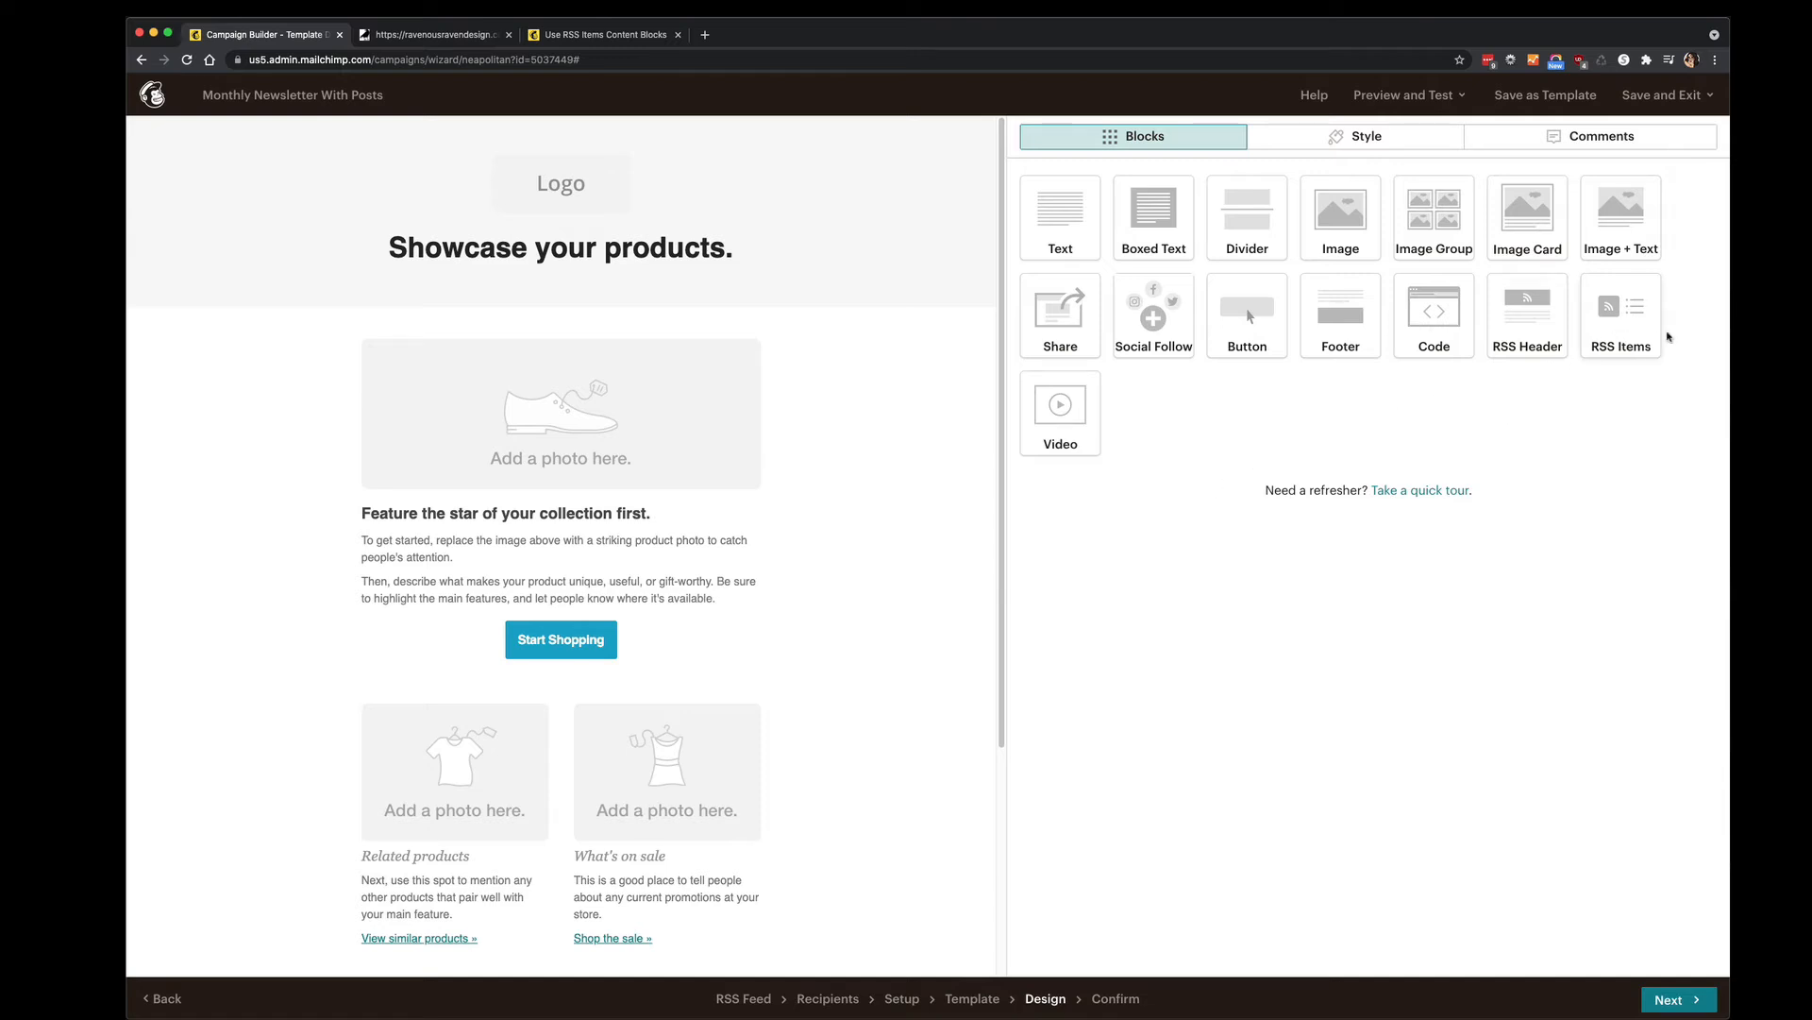
Add an RSS Items block above Start Shopping and keep its Excerpts item style.
left_click_drag(1627, 307, 498, 603)
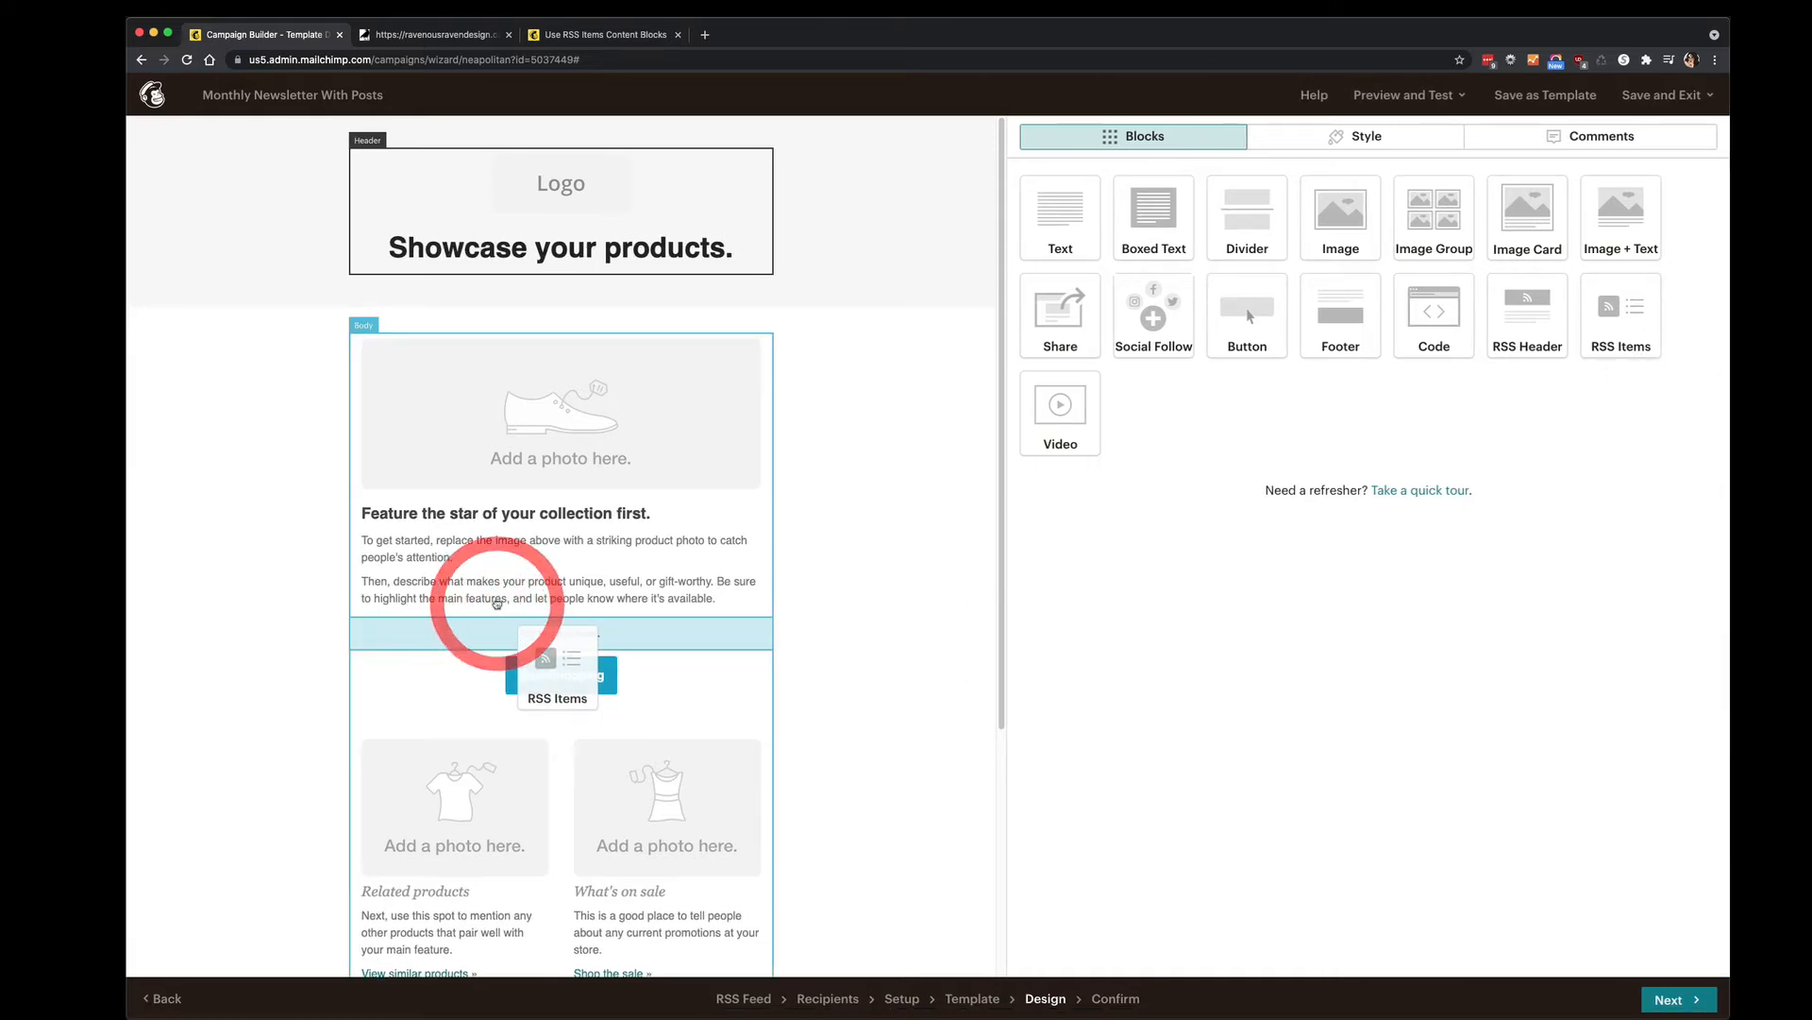
left_click(248, 598)
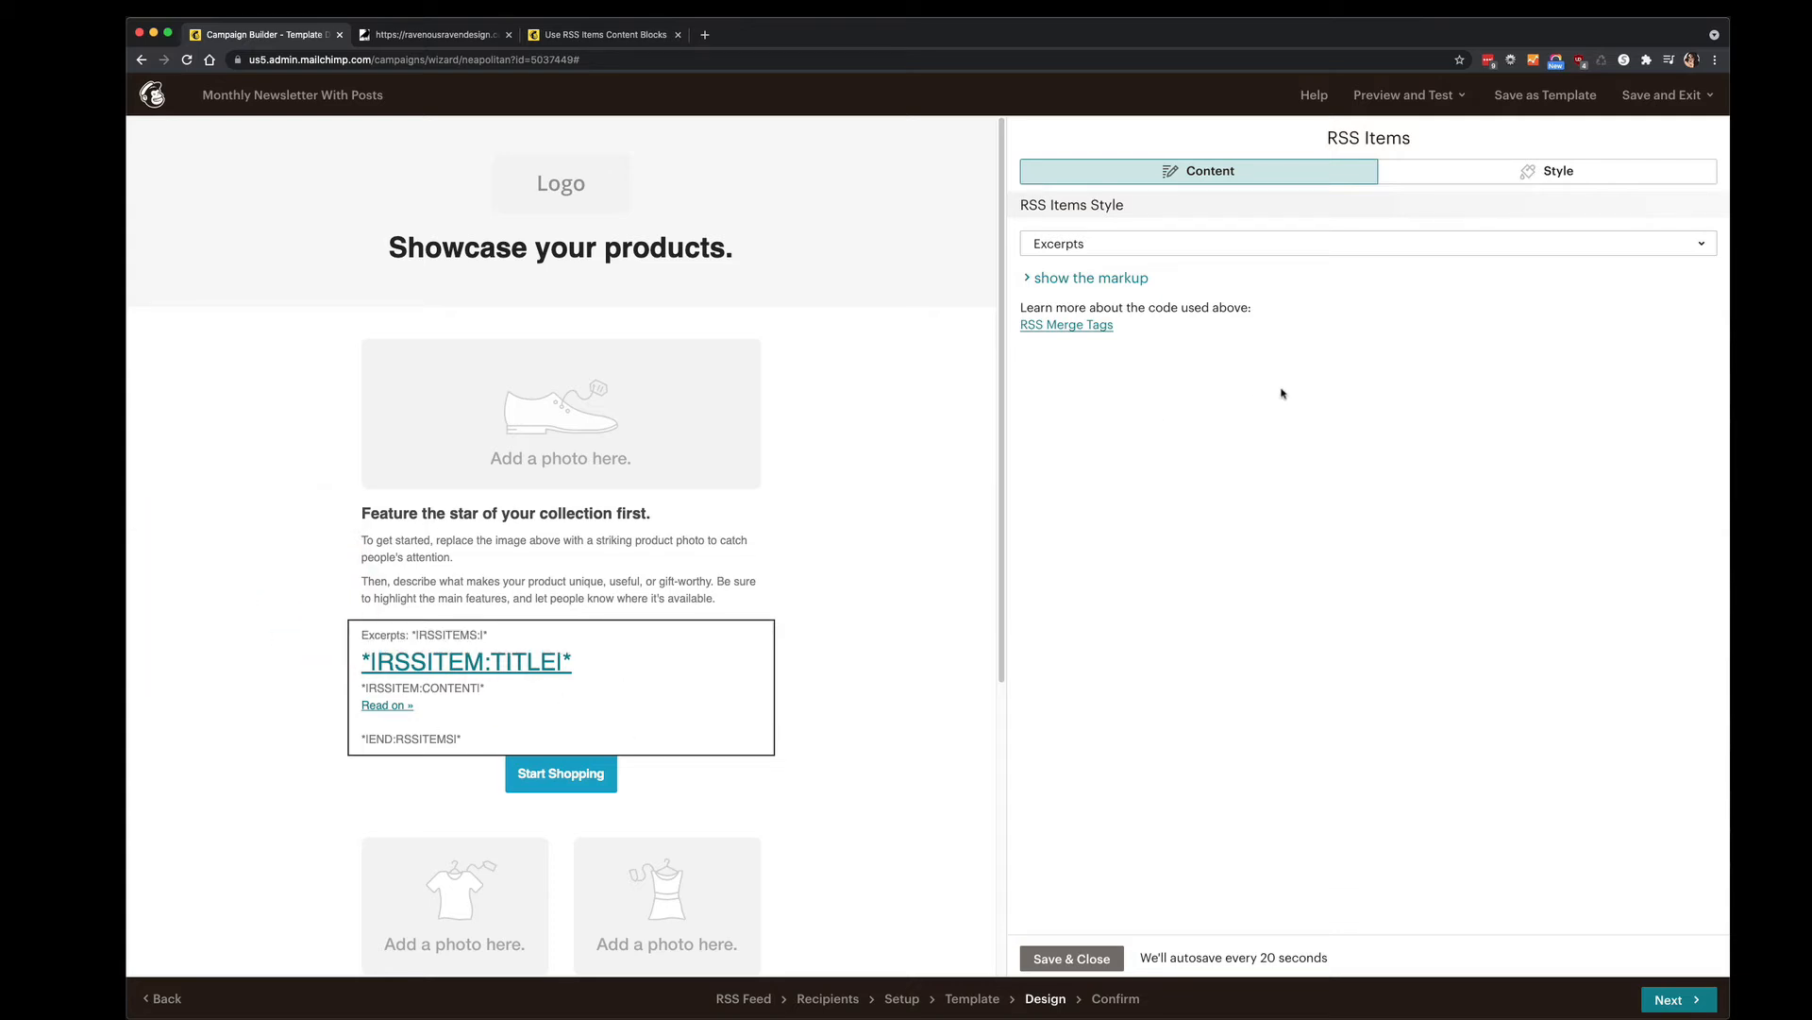
left_click(1198, 213)
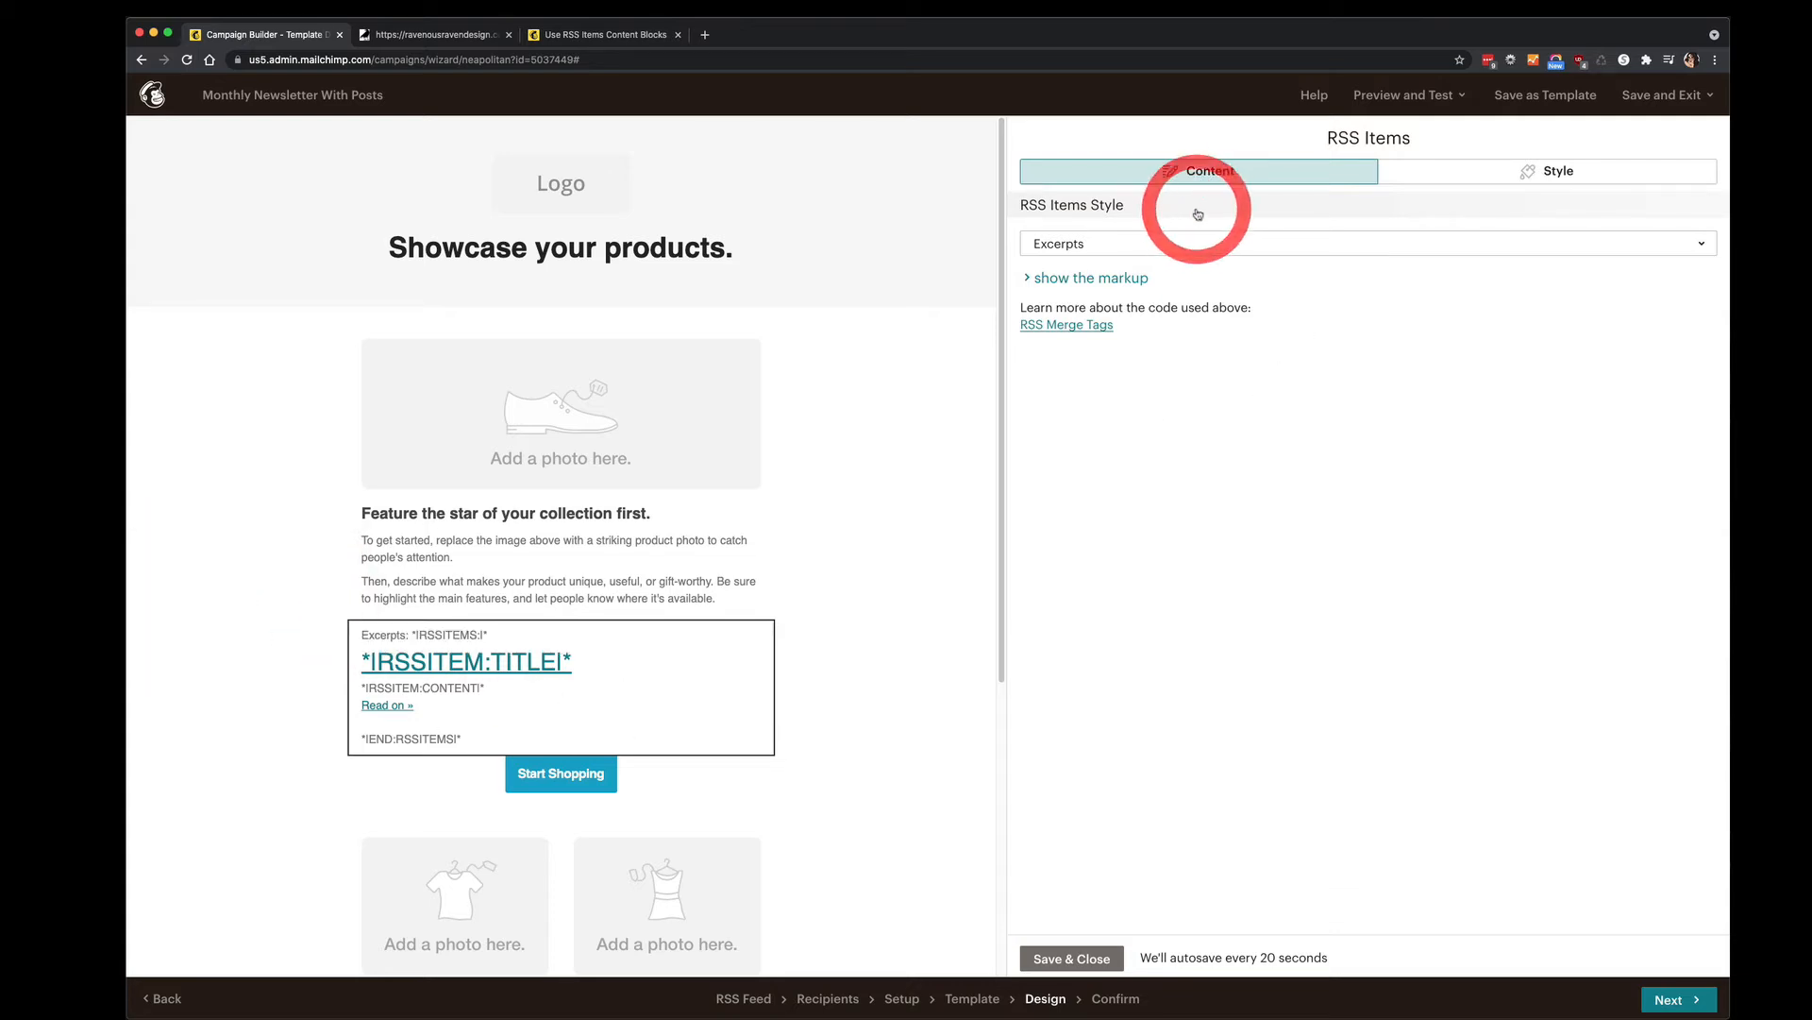
left_click(1268, 244)
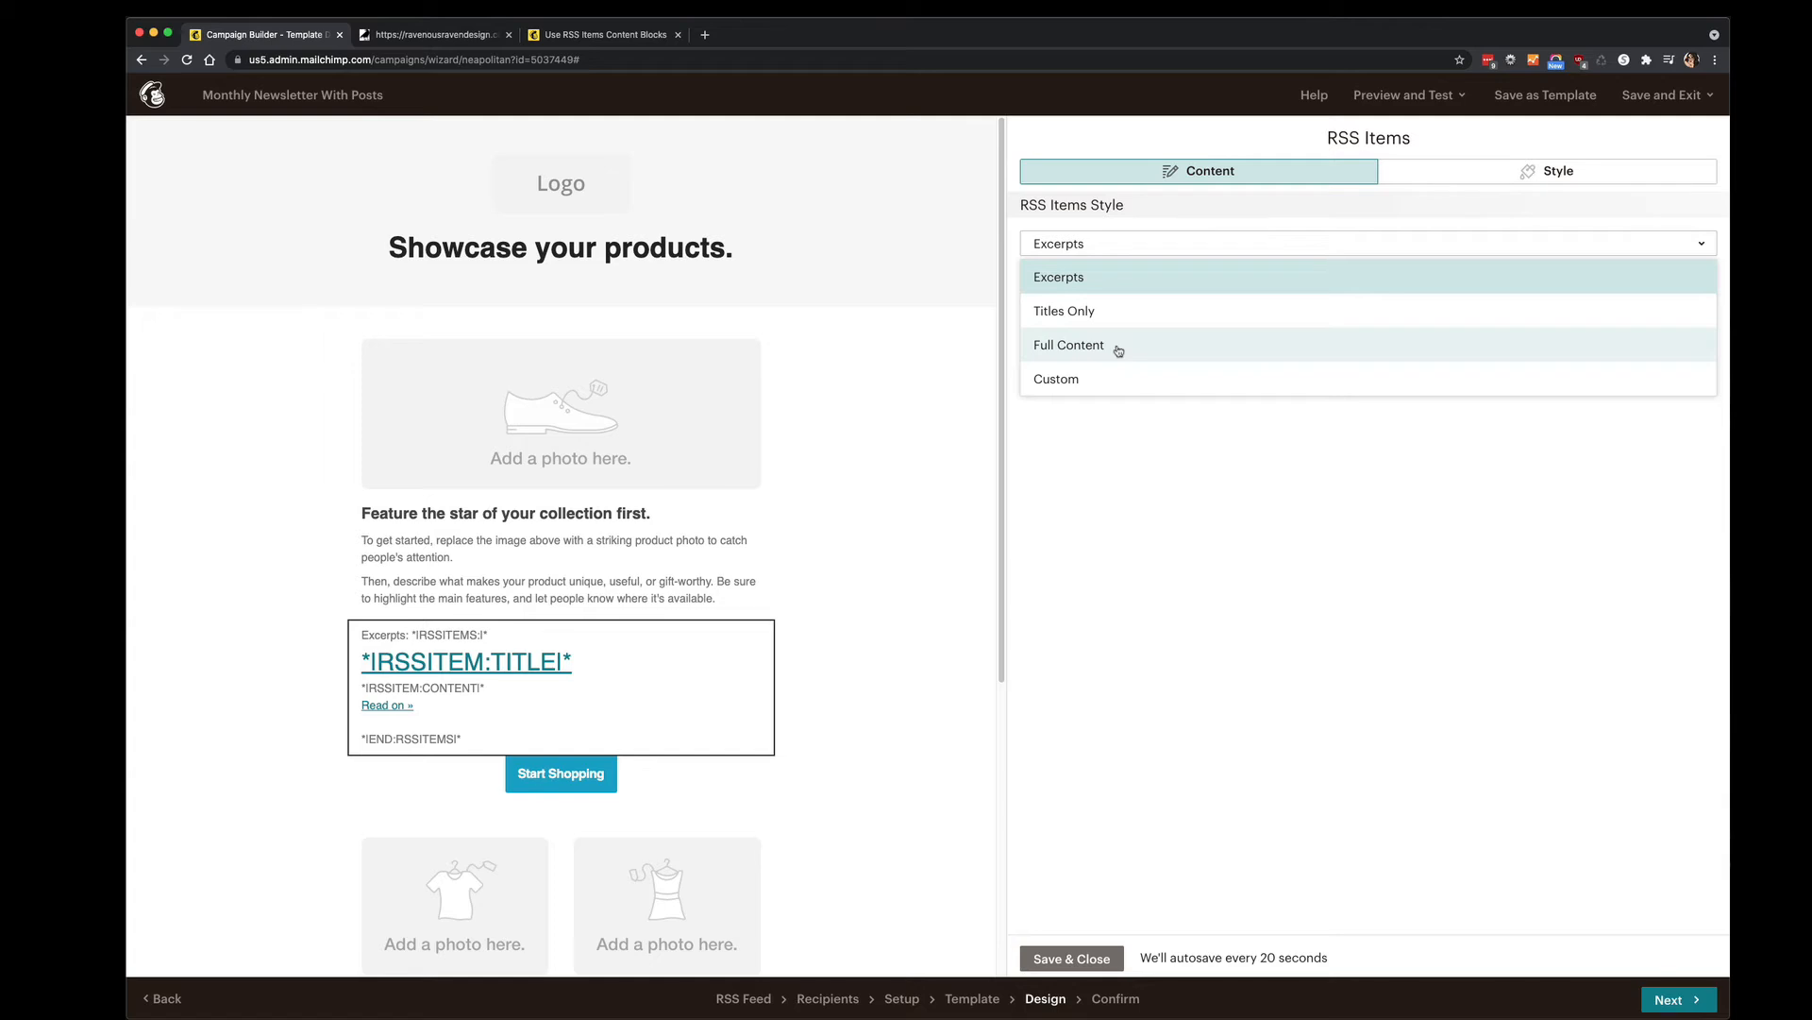
left_click(1060, 279)
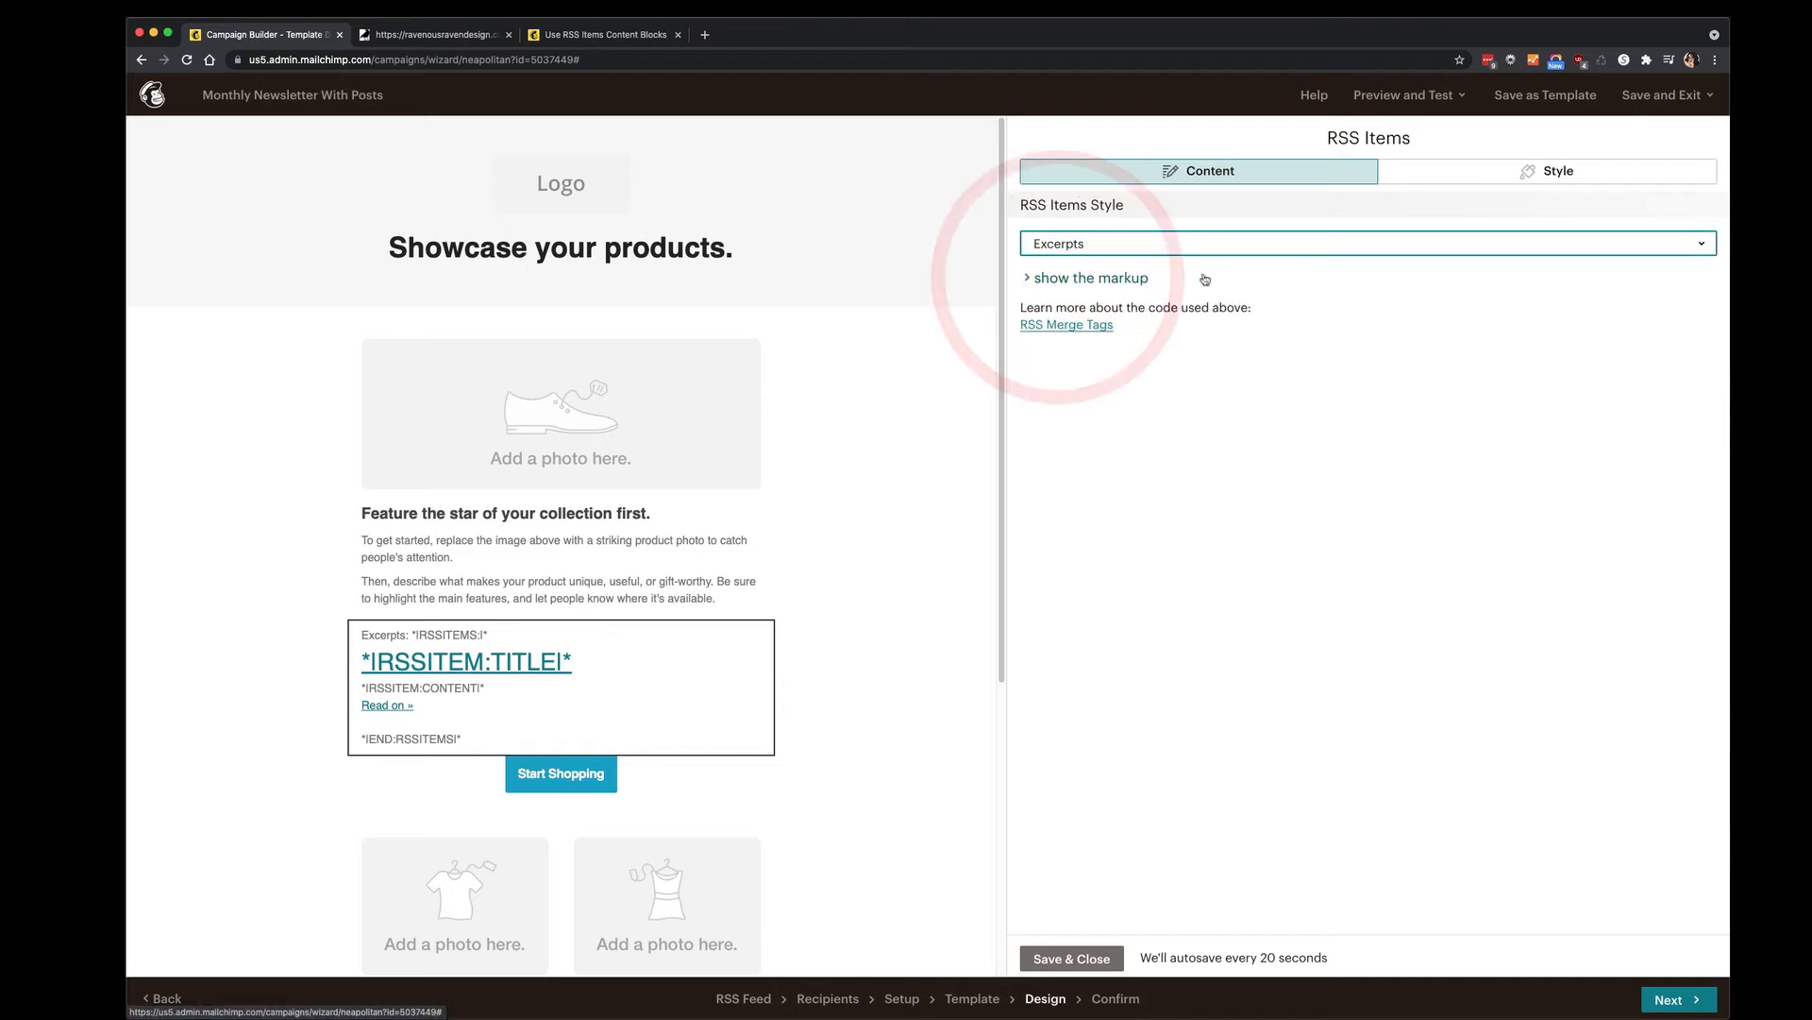
Review the Excerpts merge-tag markup, then Save & Close the RSS Items block.
left_click(1111, 277)
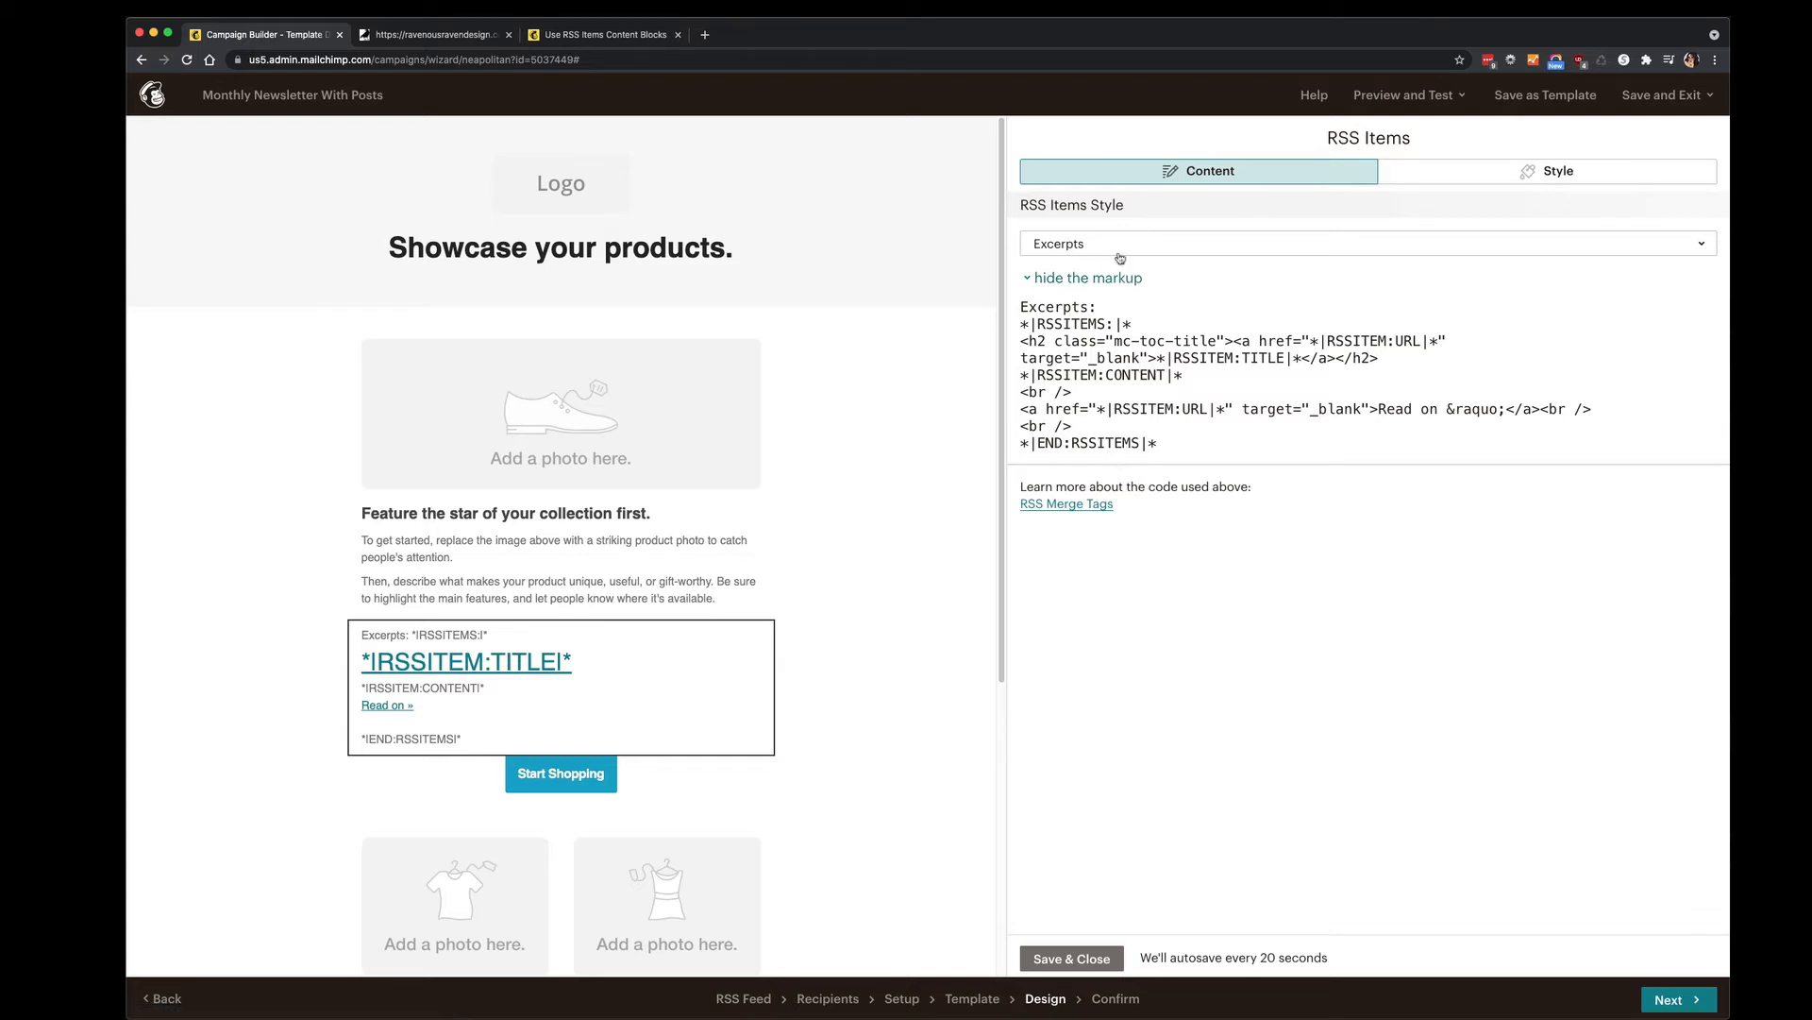
left_click(1107, 277)
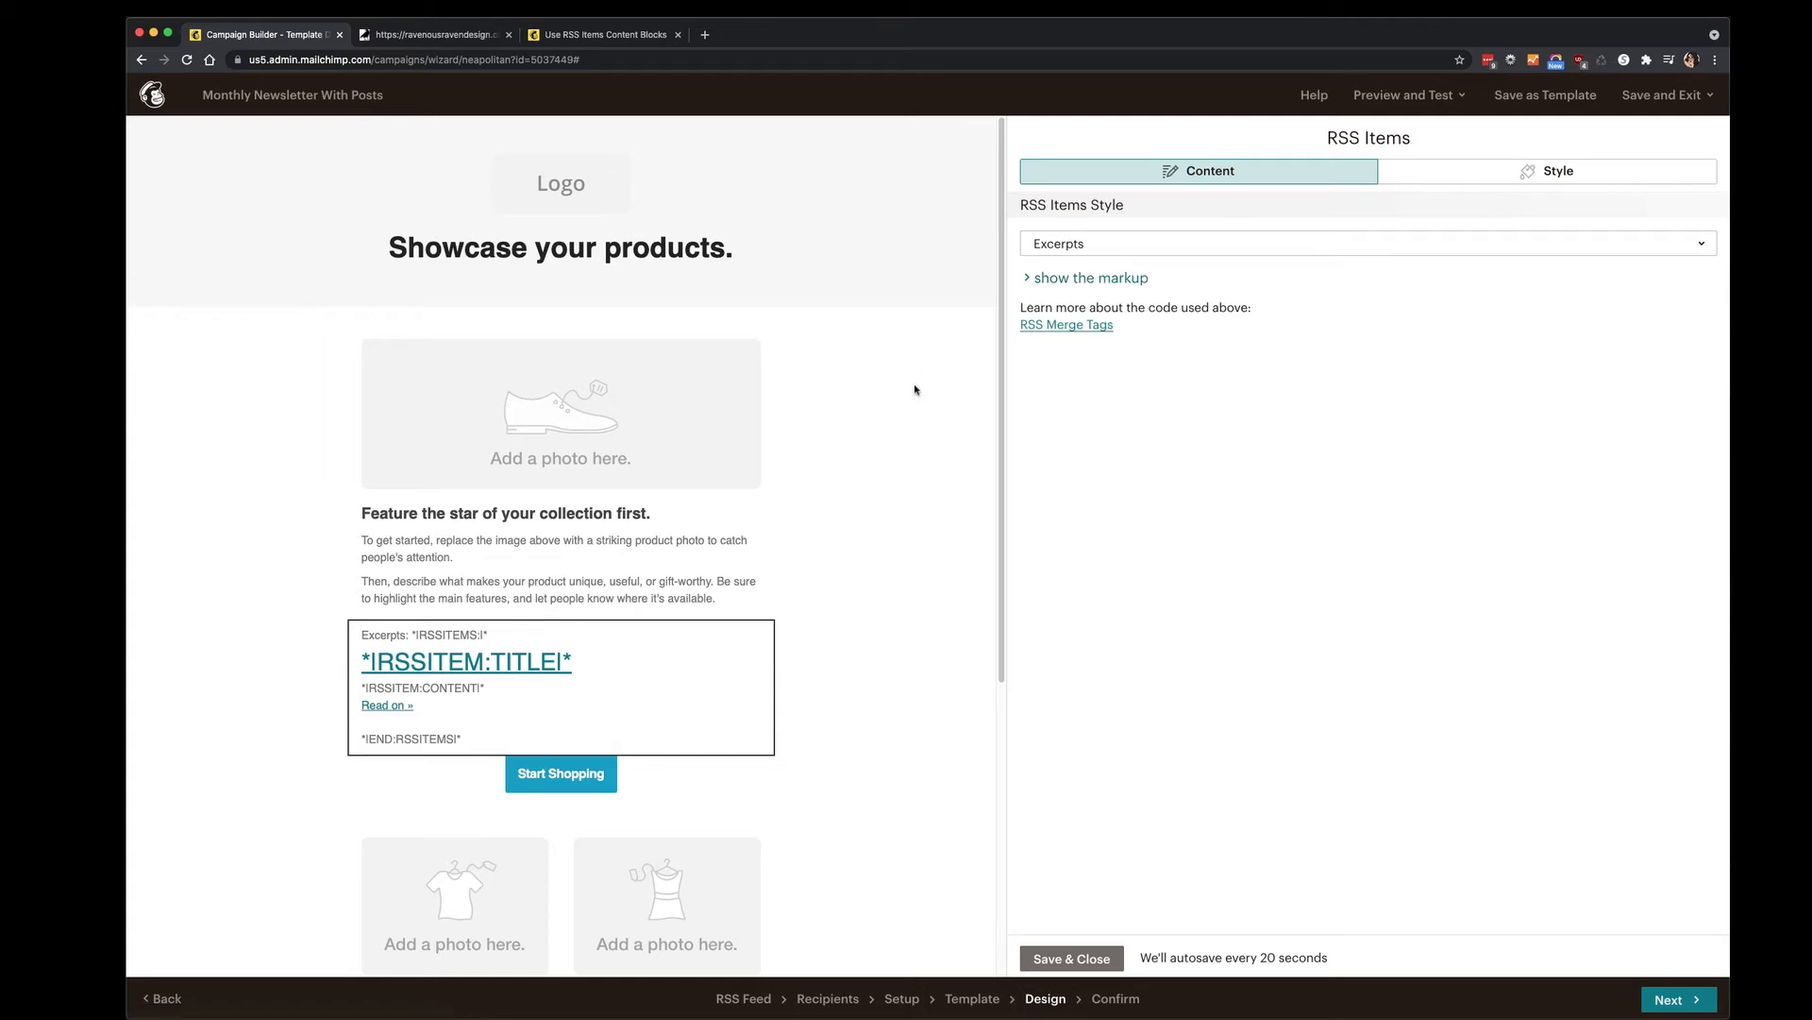
scroll(916, 390, "down", 5)
scroll(916, 389, "up", 5)
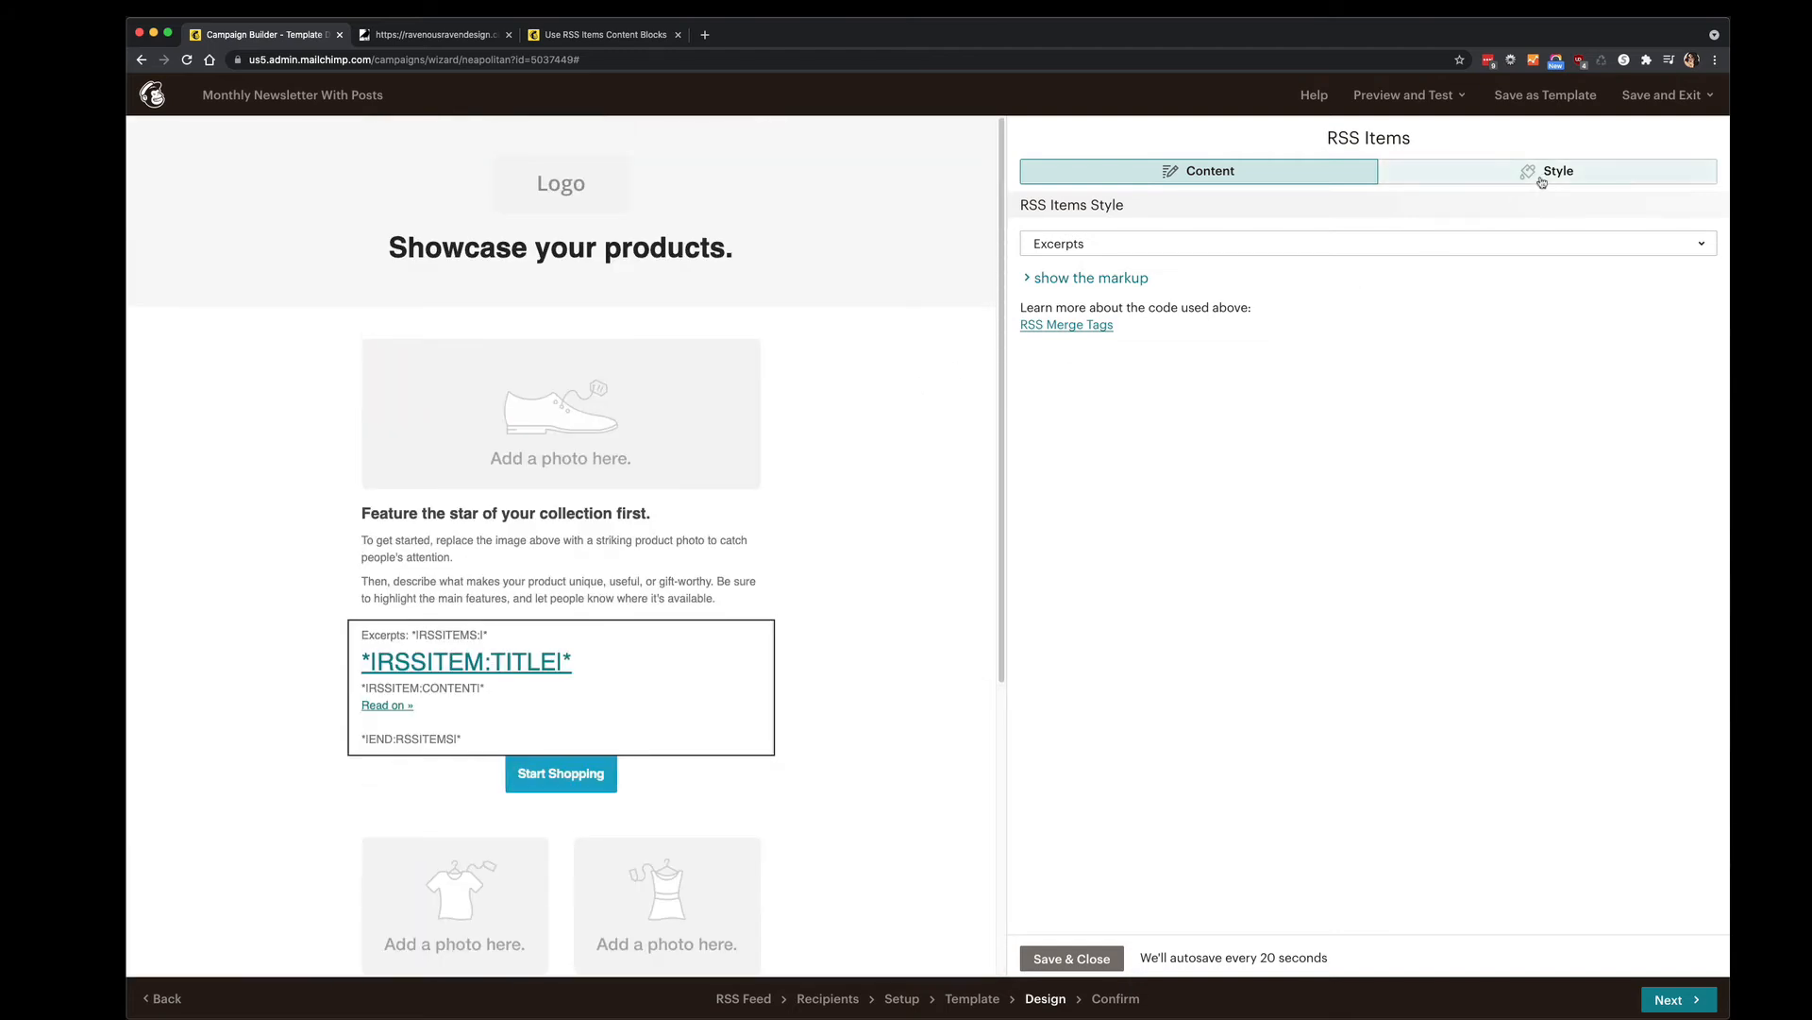
scroll(890, 513, "down", 10)
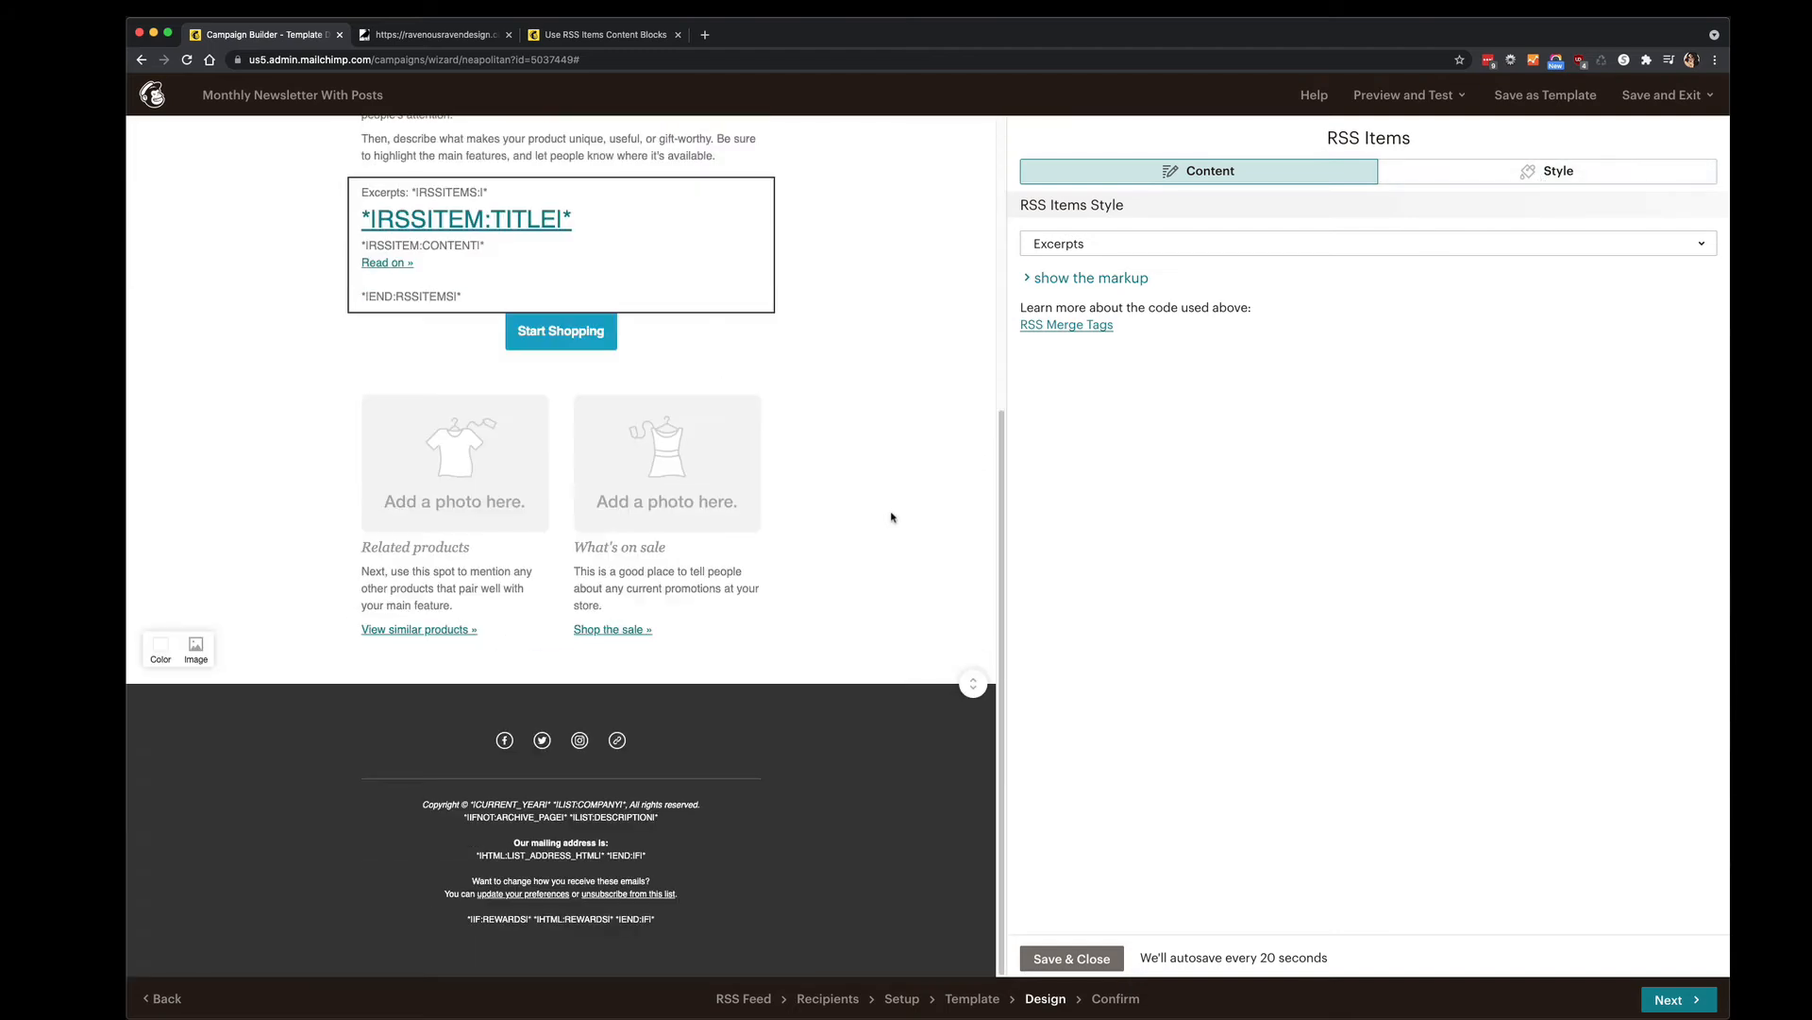
scroll(890, 514, "up", 7)
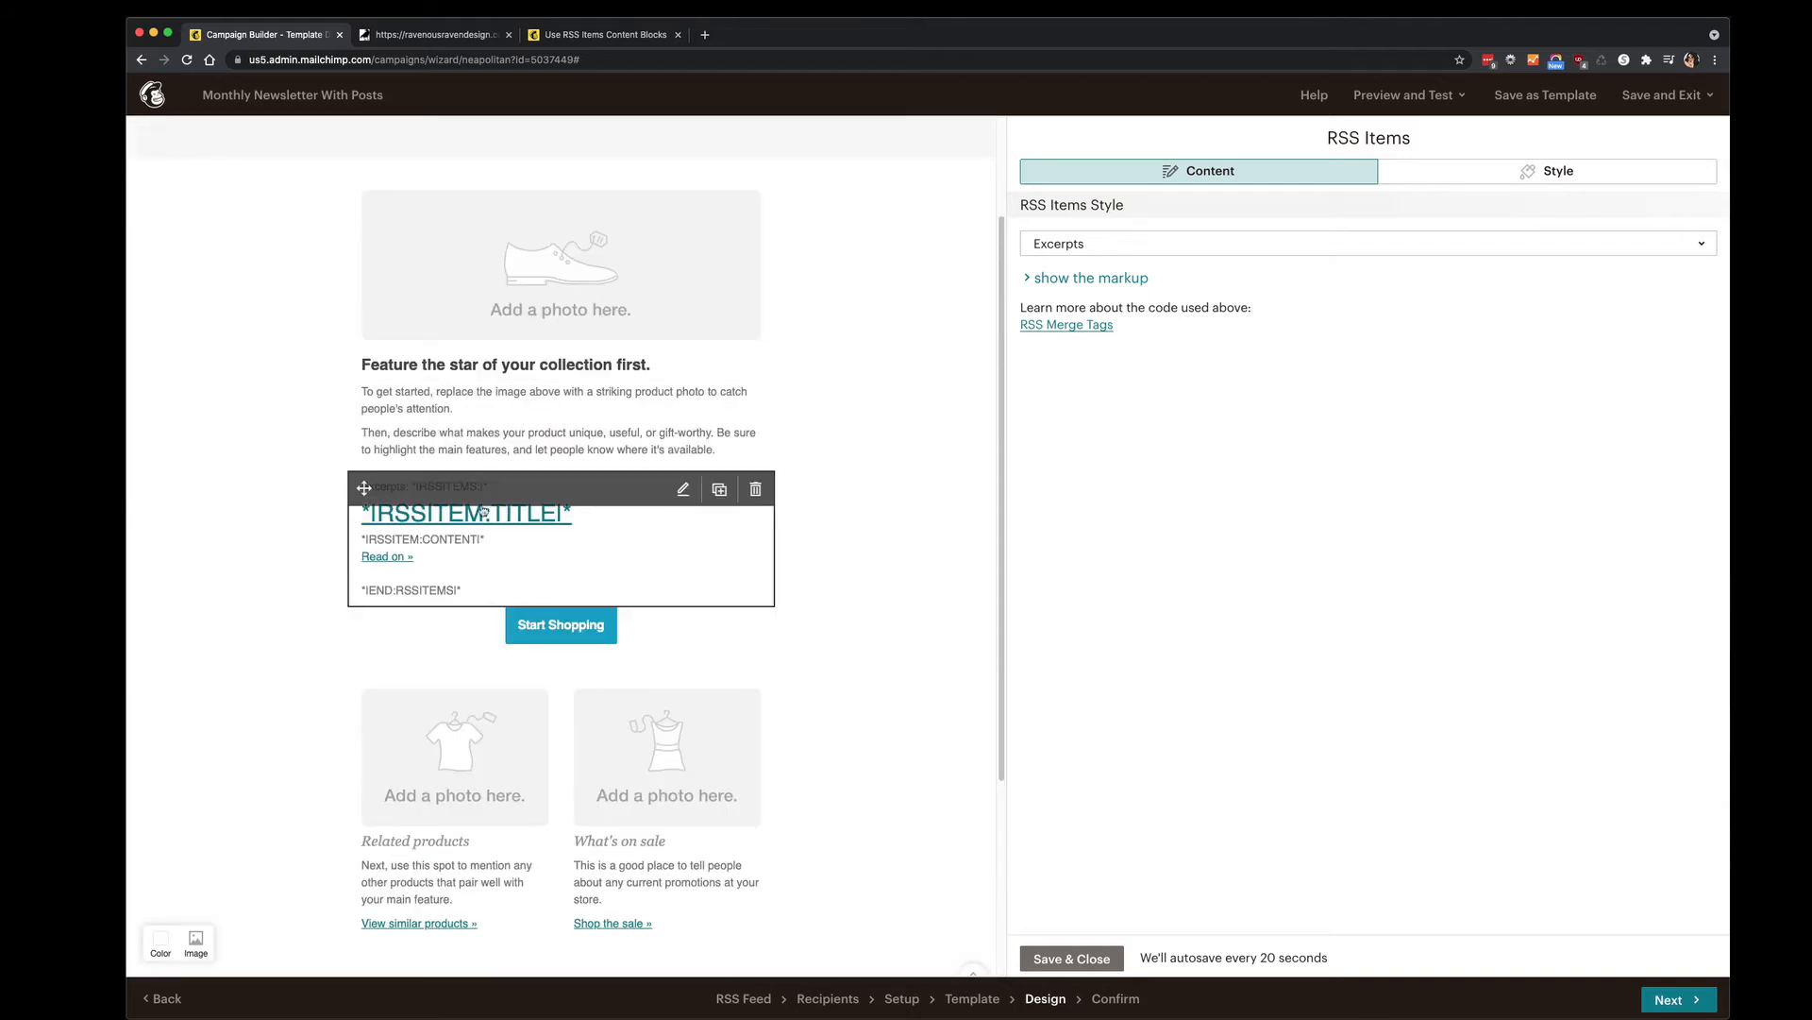
left_click(1114, 961)
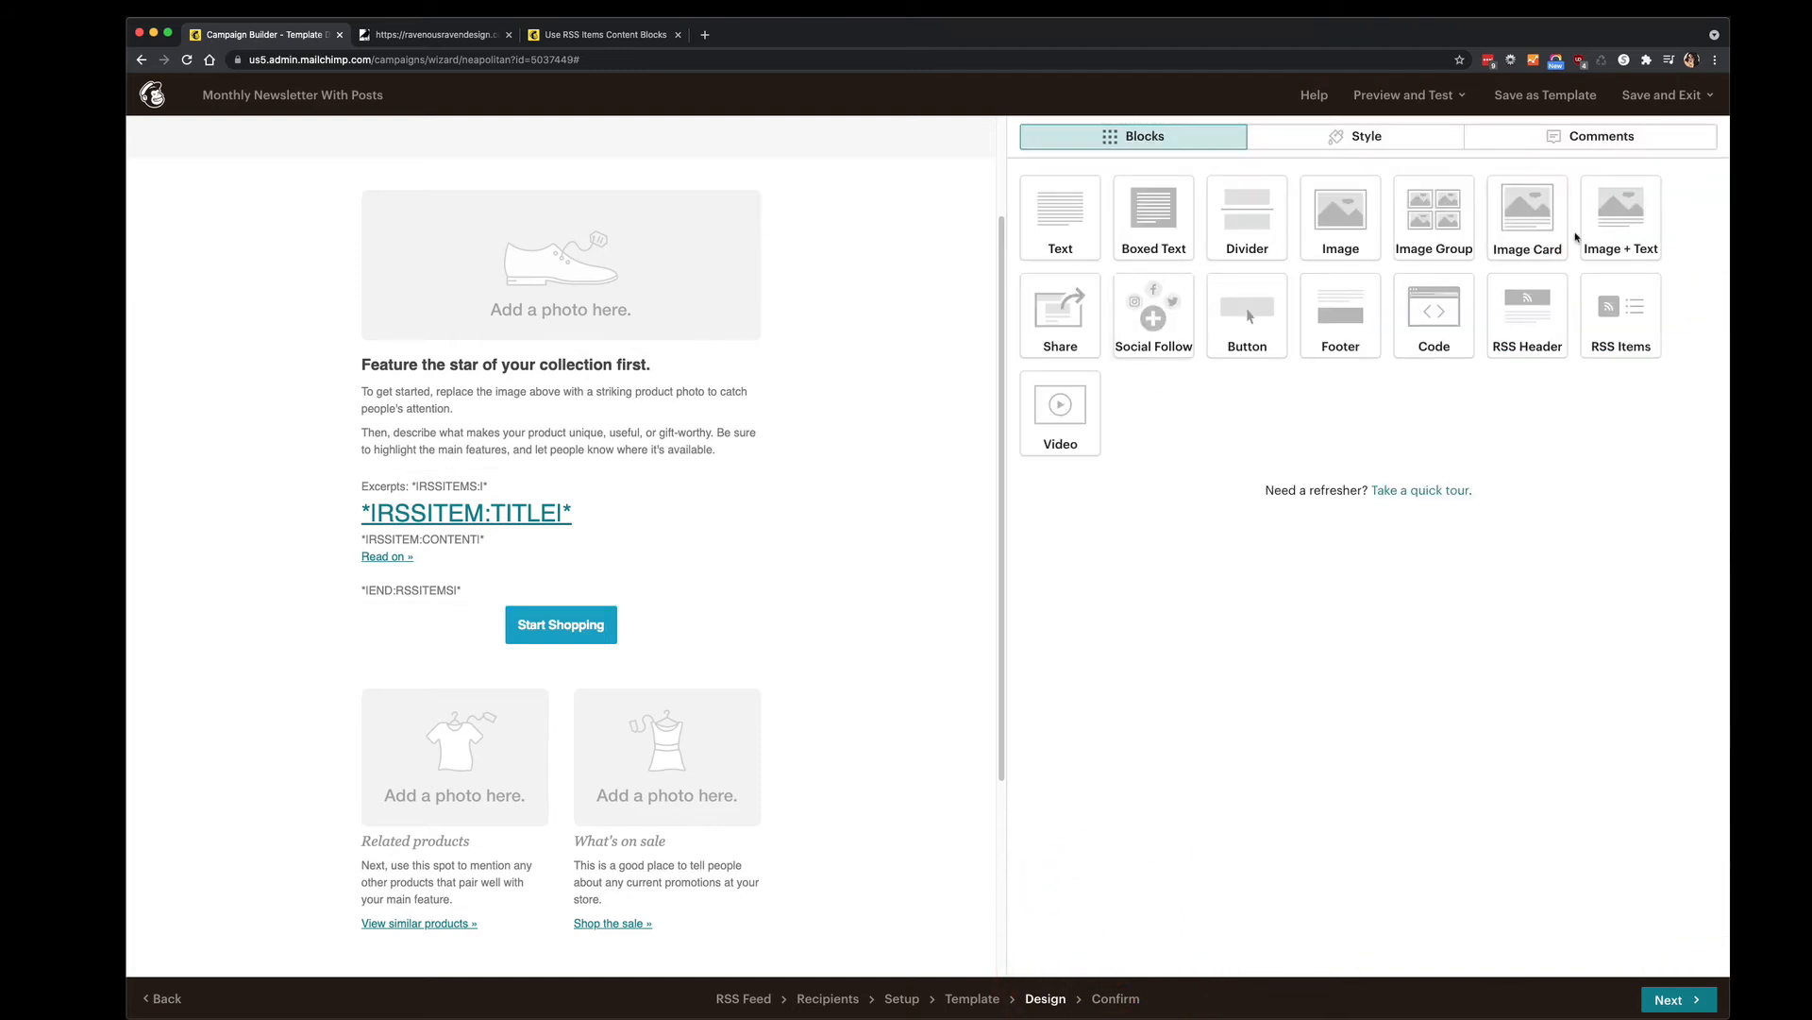
Add a Text block above the RSS items and type 'These are the latest stories on our website!'.
left_click_drag(1060, 219, 511, 491)
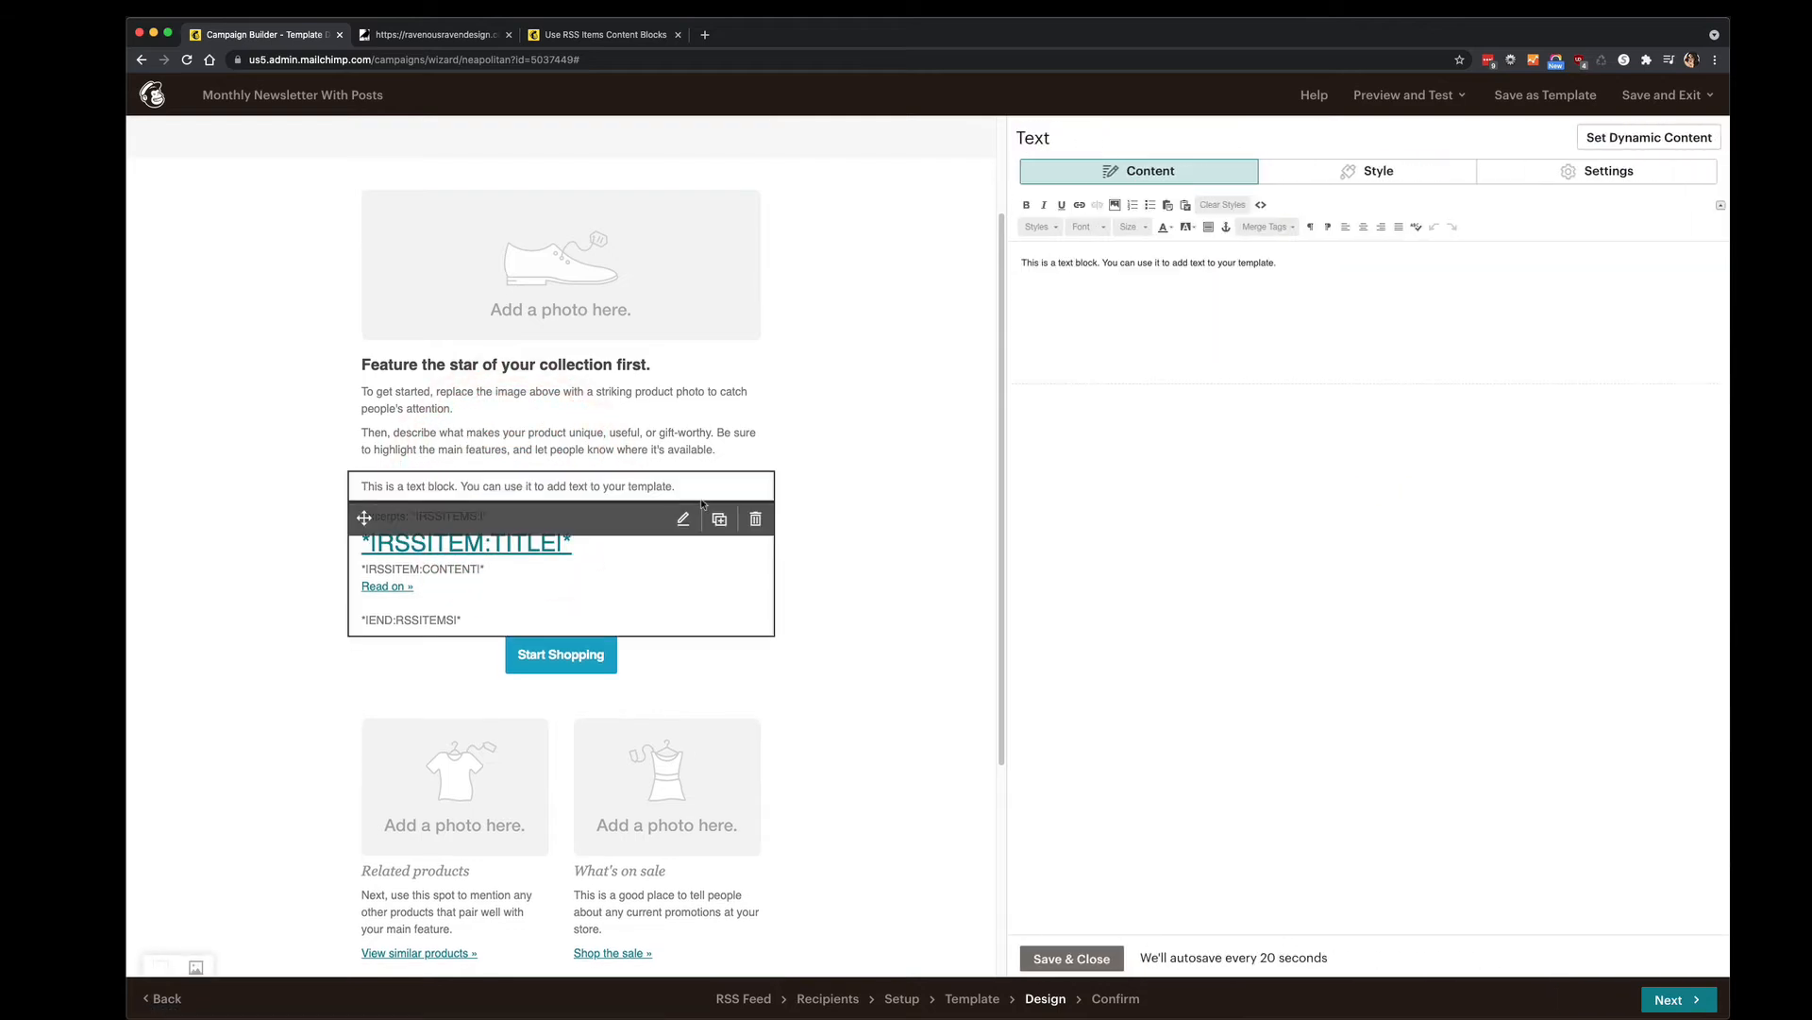
left_click_drag(1282, 263, 989, 266)
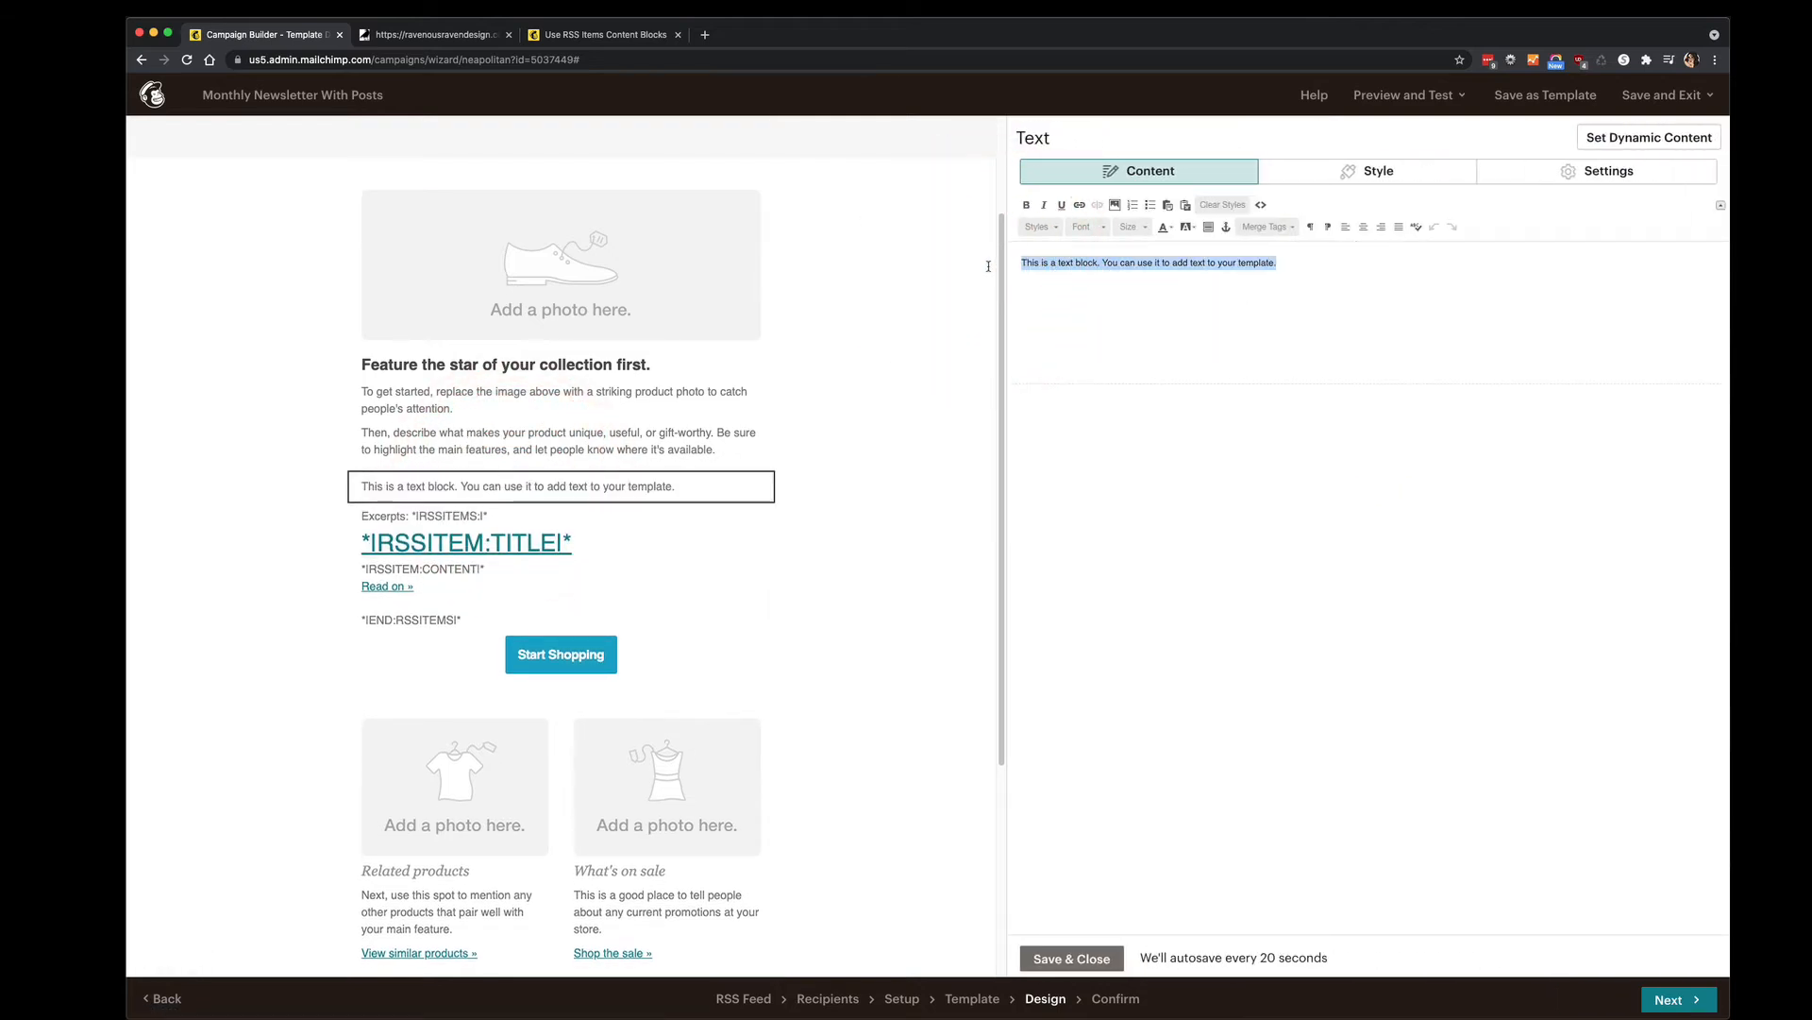
type("Thi")
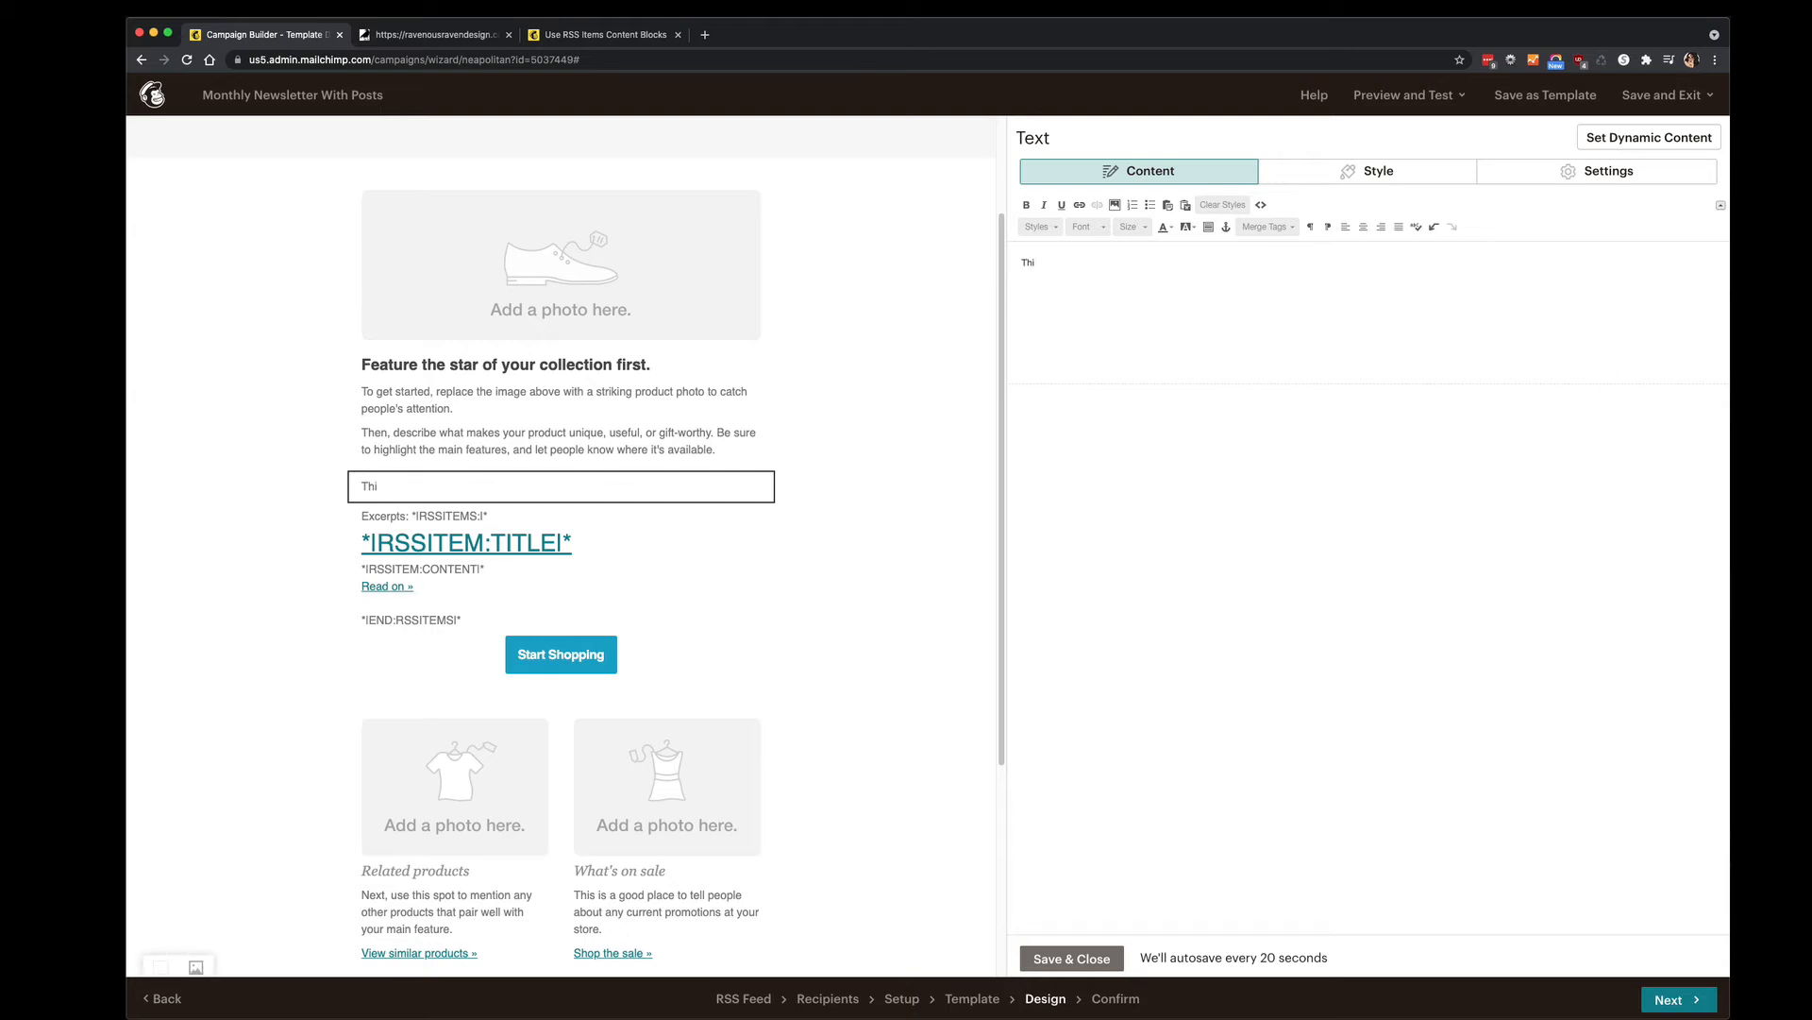
type("s isse are the latest stories on our website!")
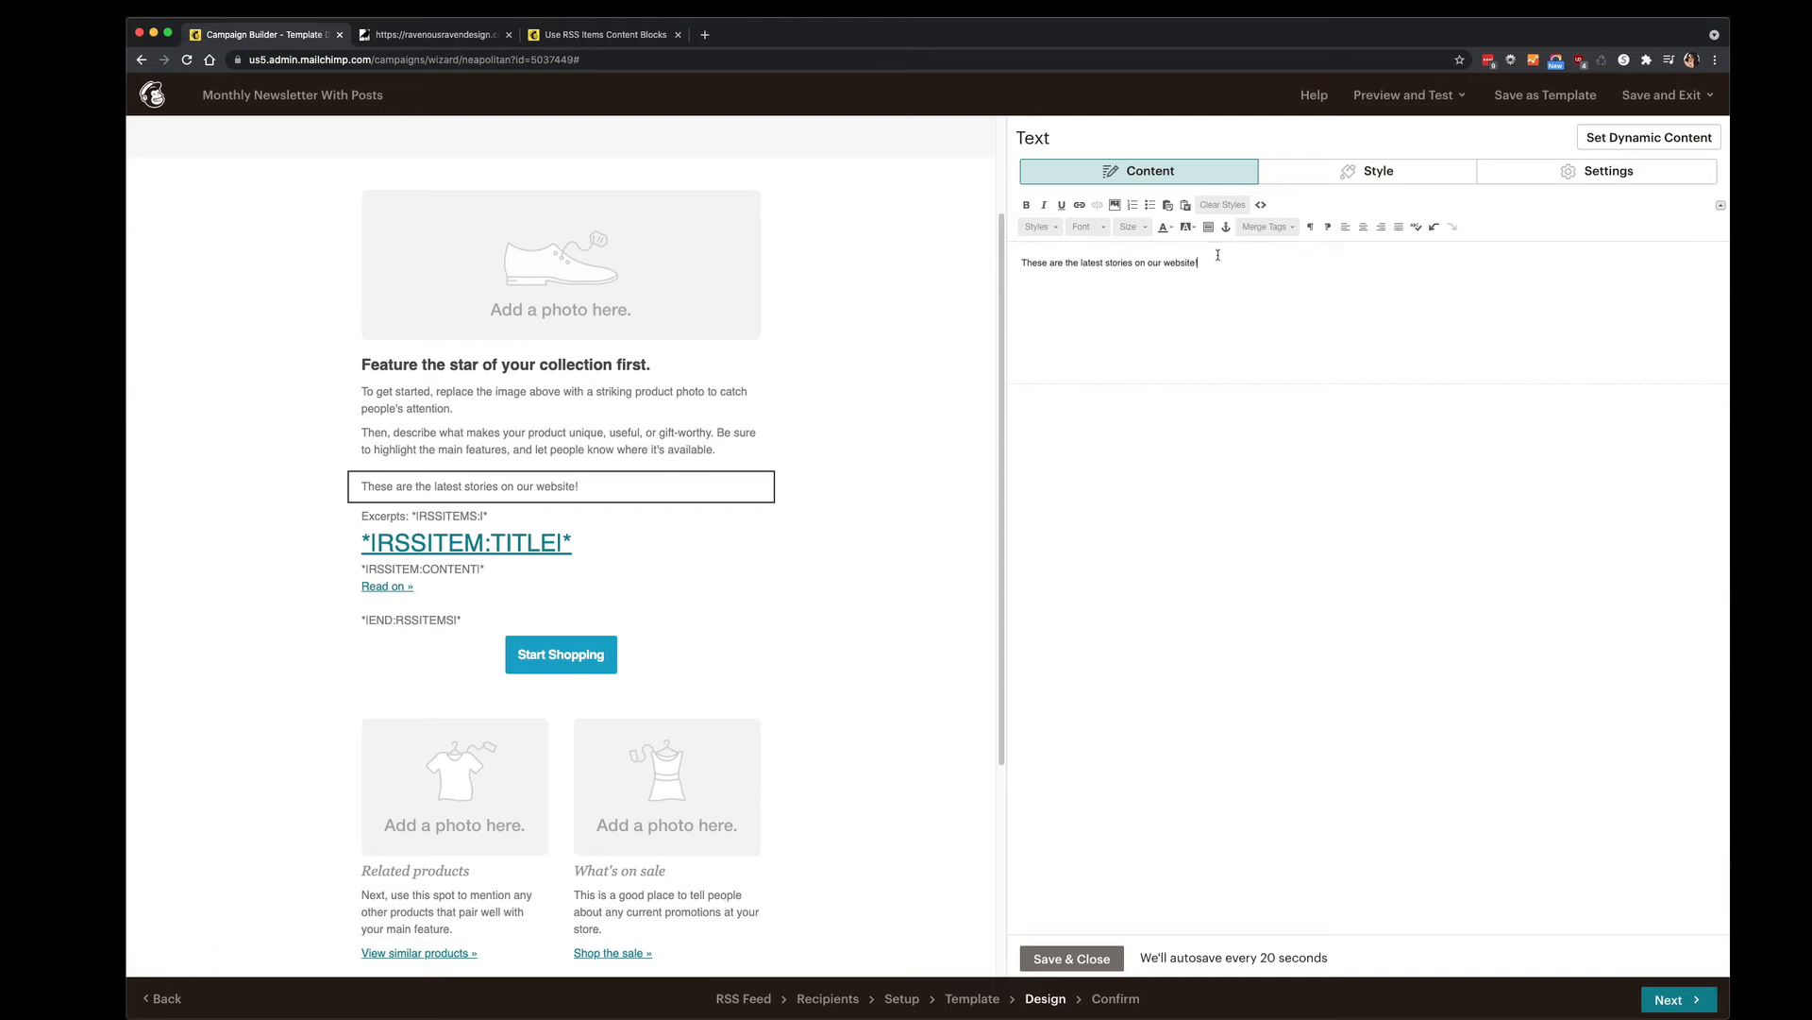
Style the new sentence as a heading using the TOC heading style.
left_click_drag(1219, 263, 1012, 247)
left_click(1039, 226)
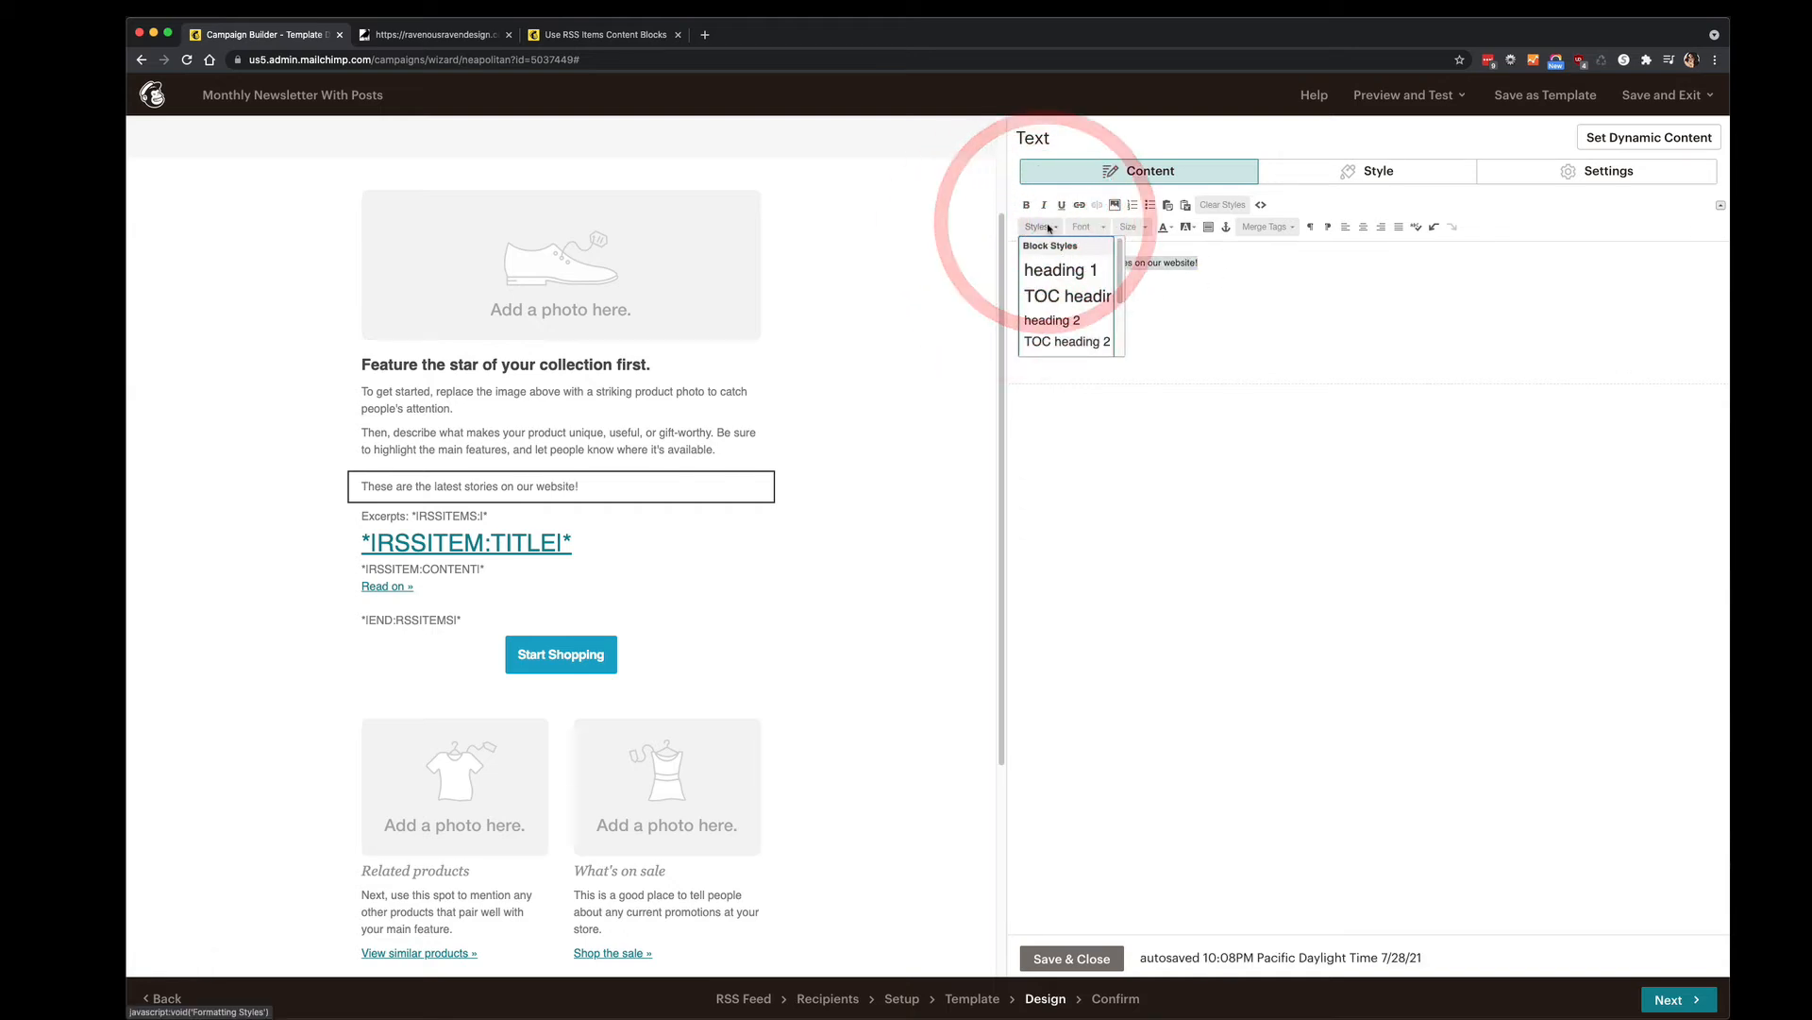
left_click(1066, 270)
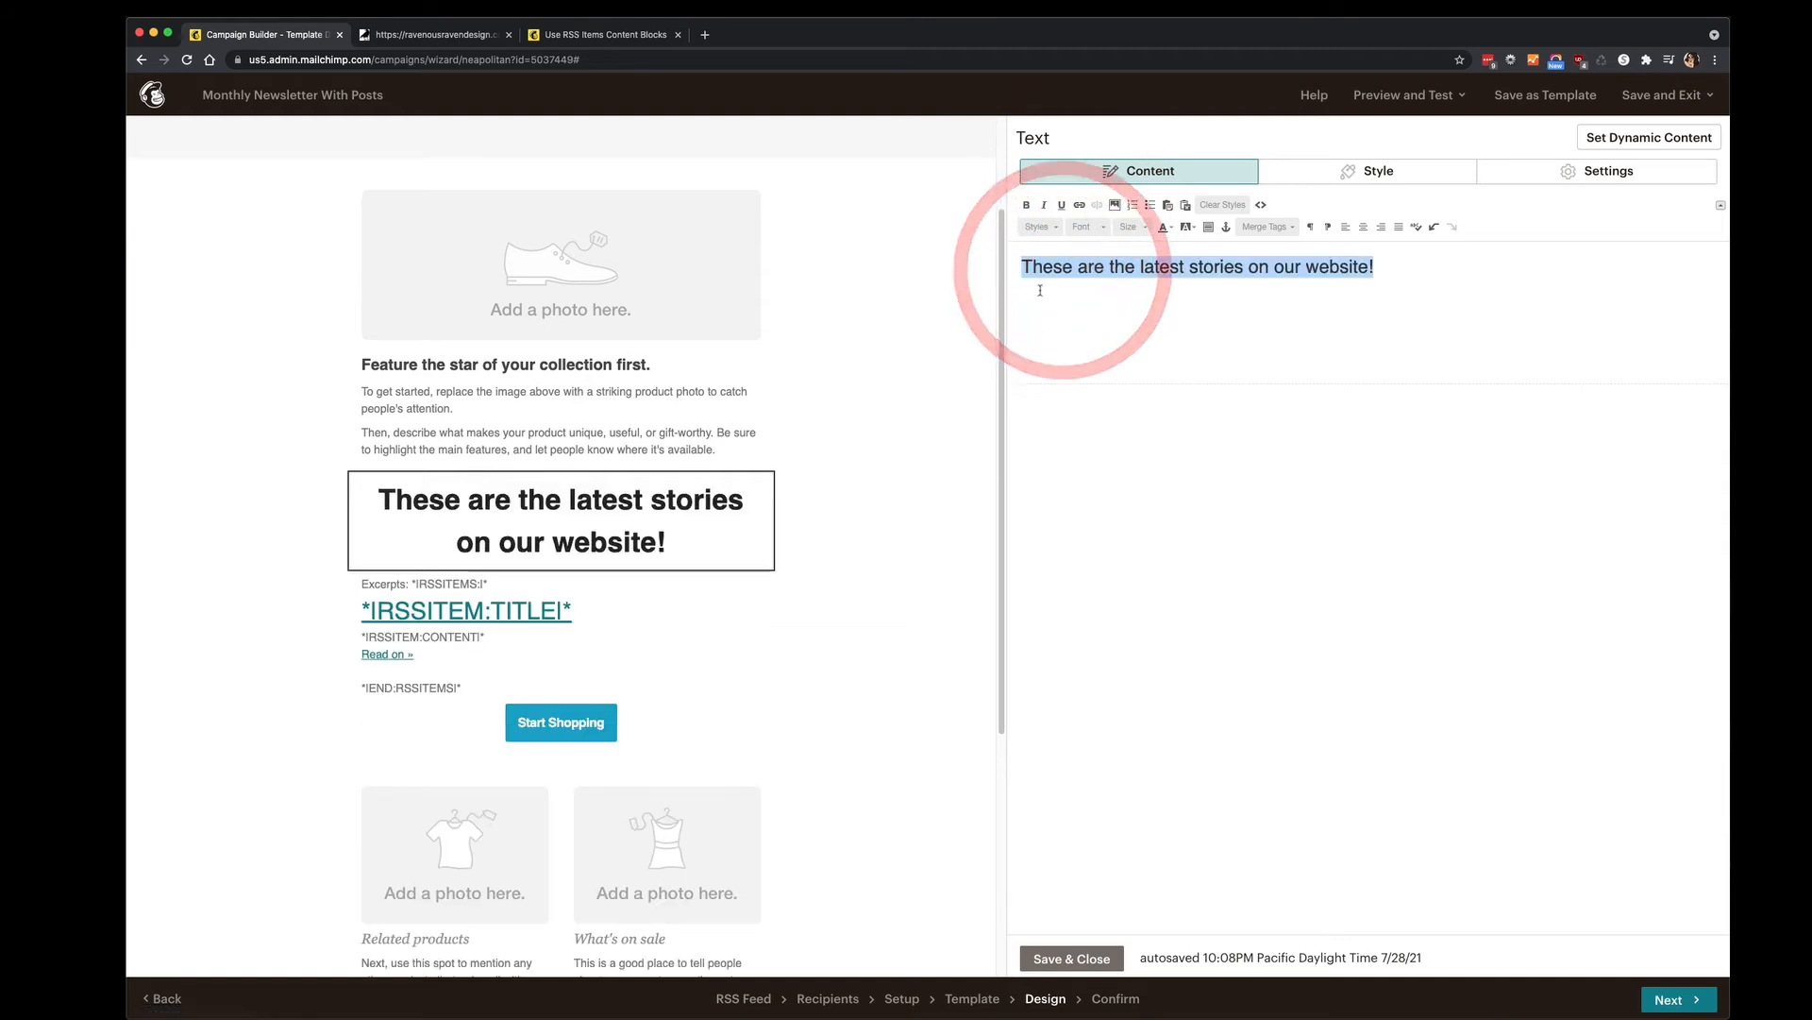
left_click(1038, 227)
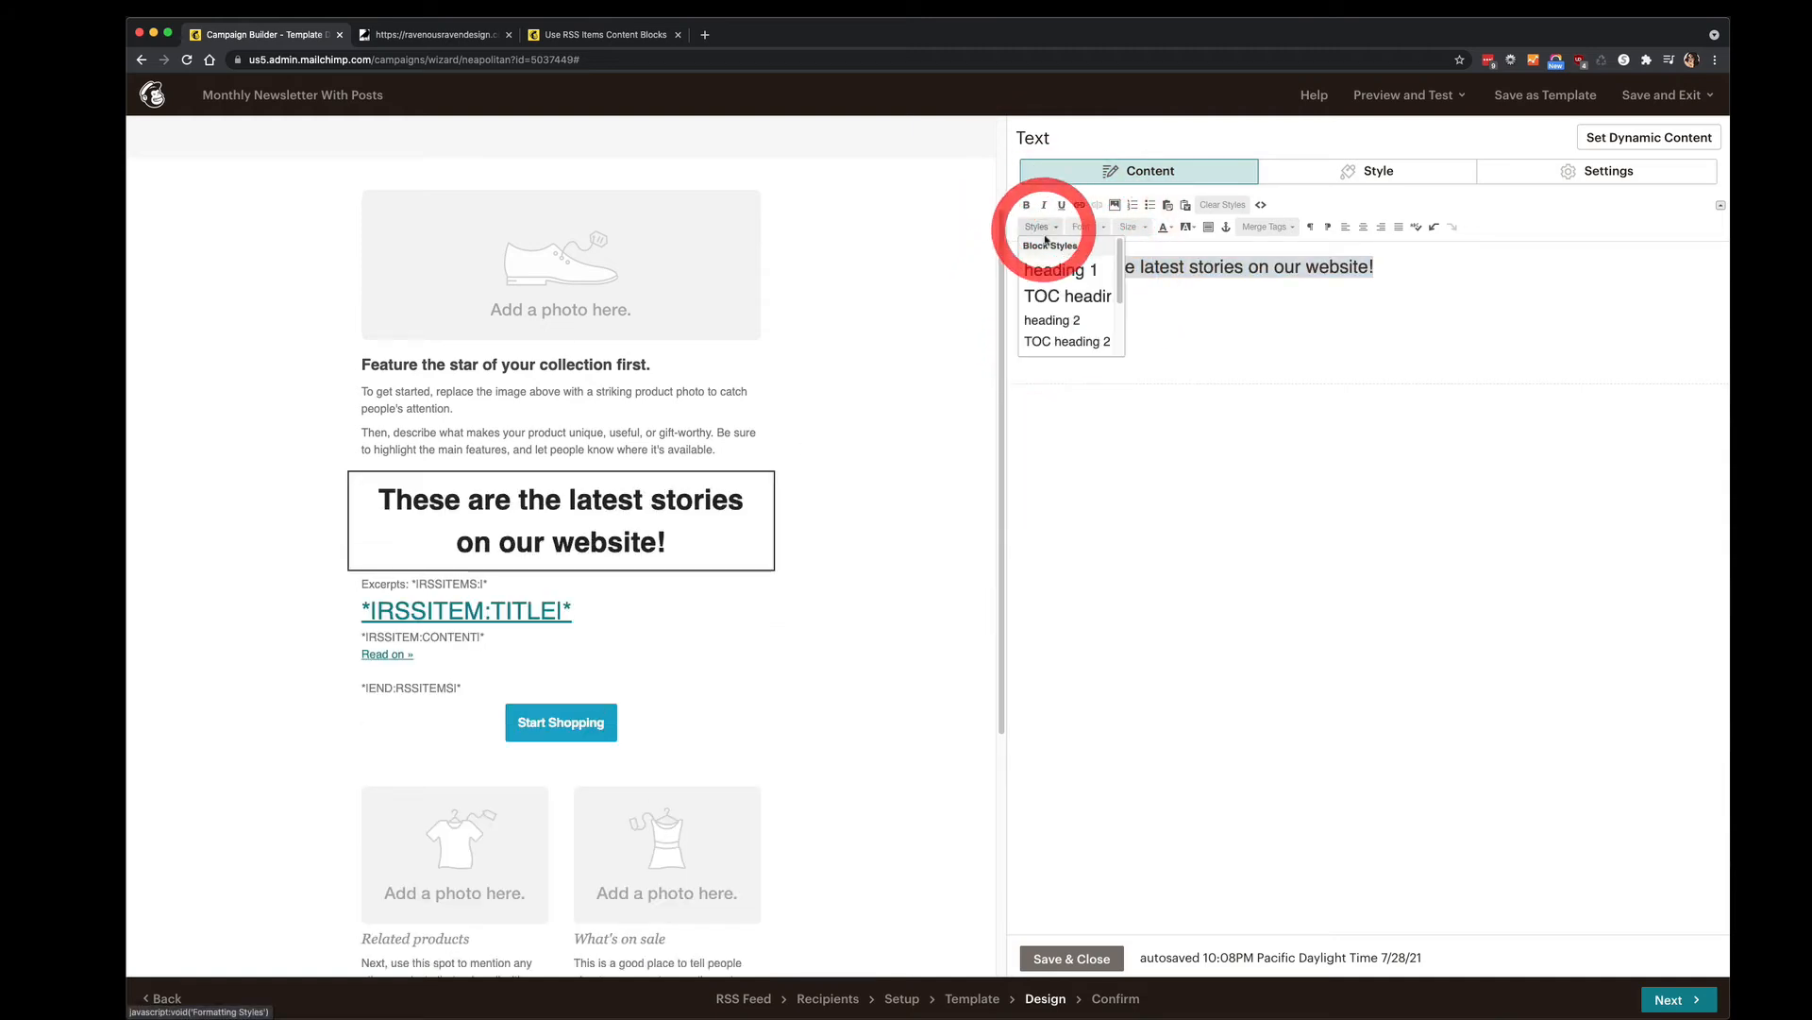
left_click(1070, 298)
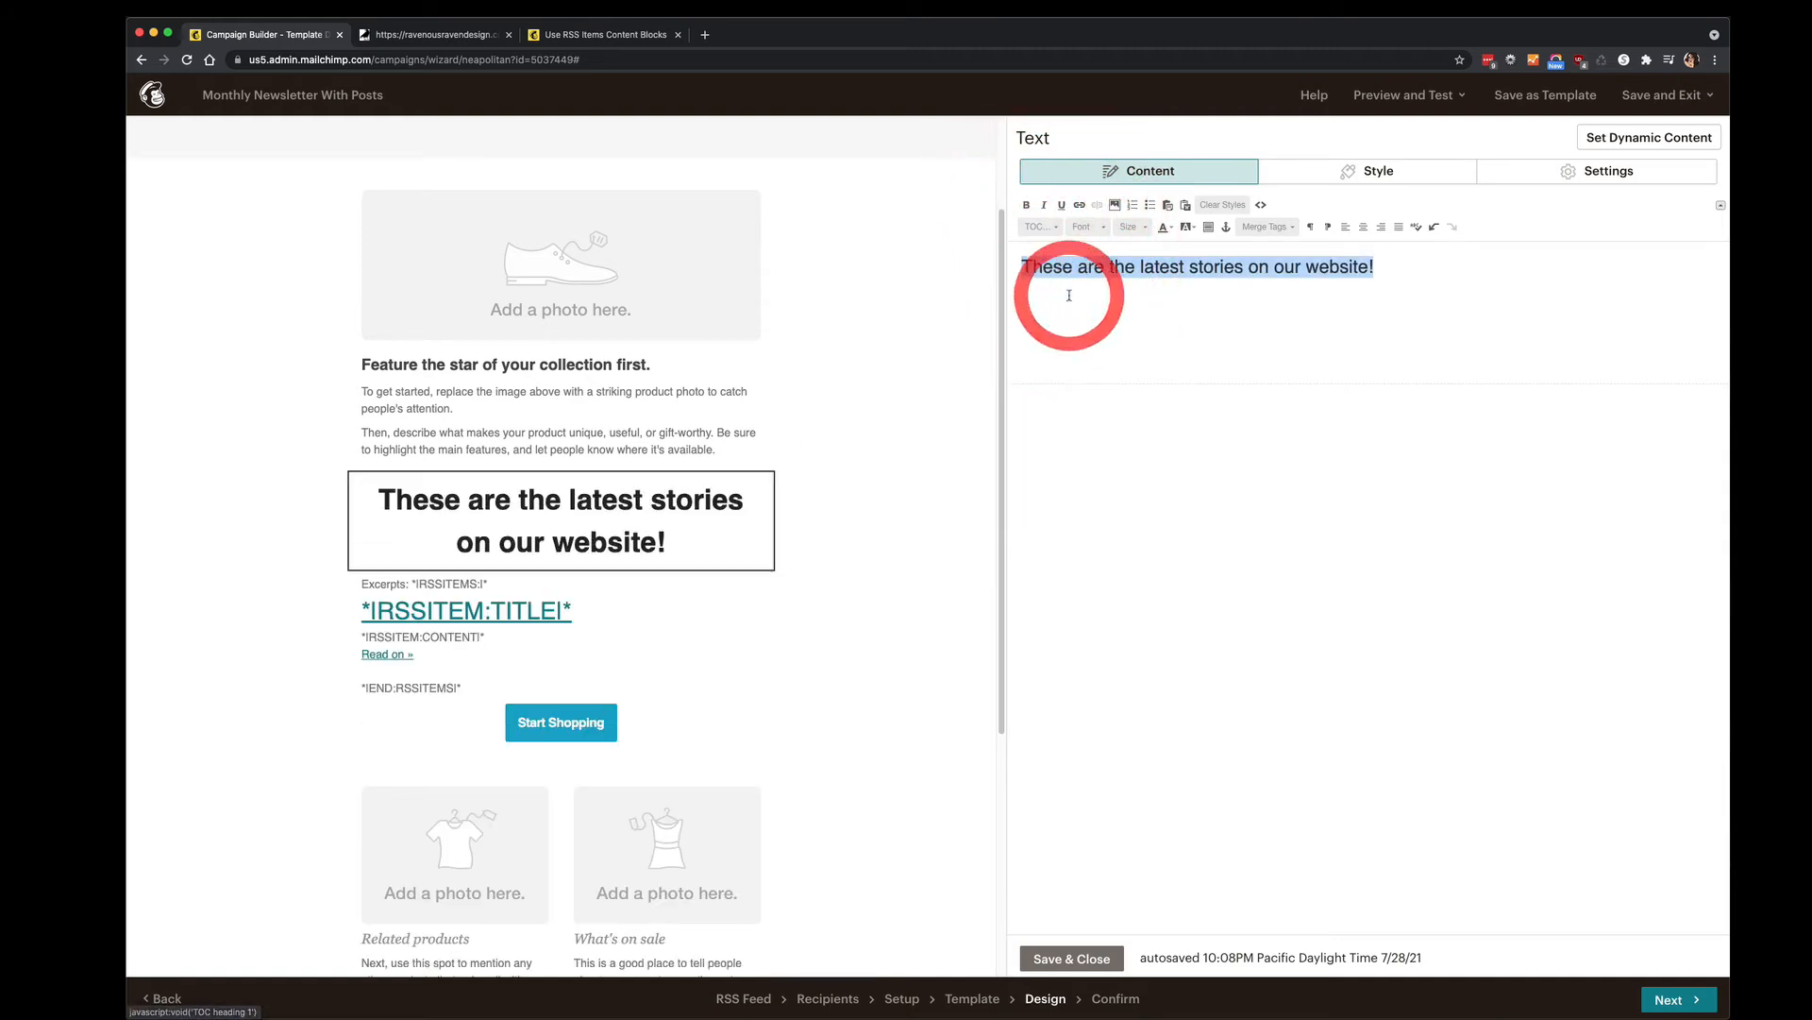
left_click(1053, 229)
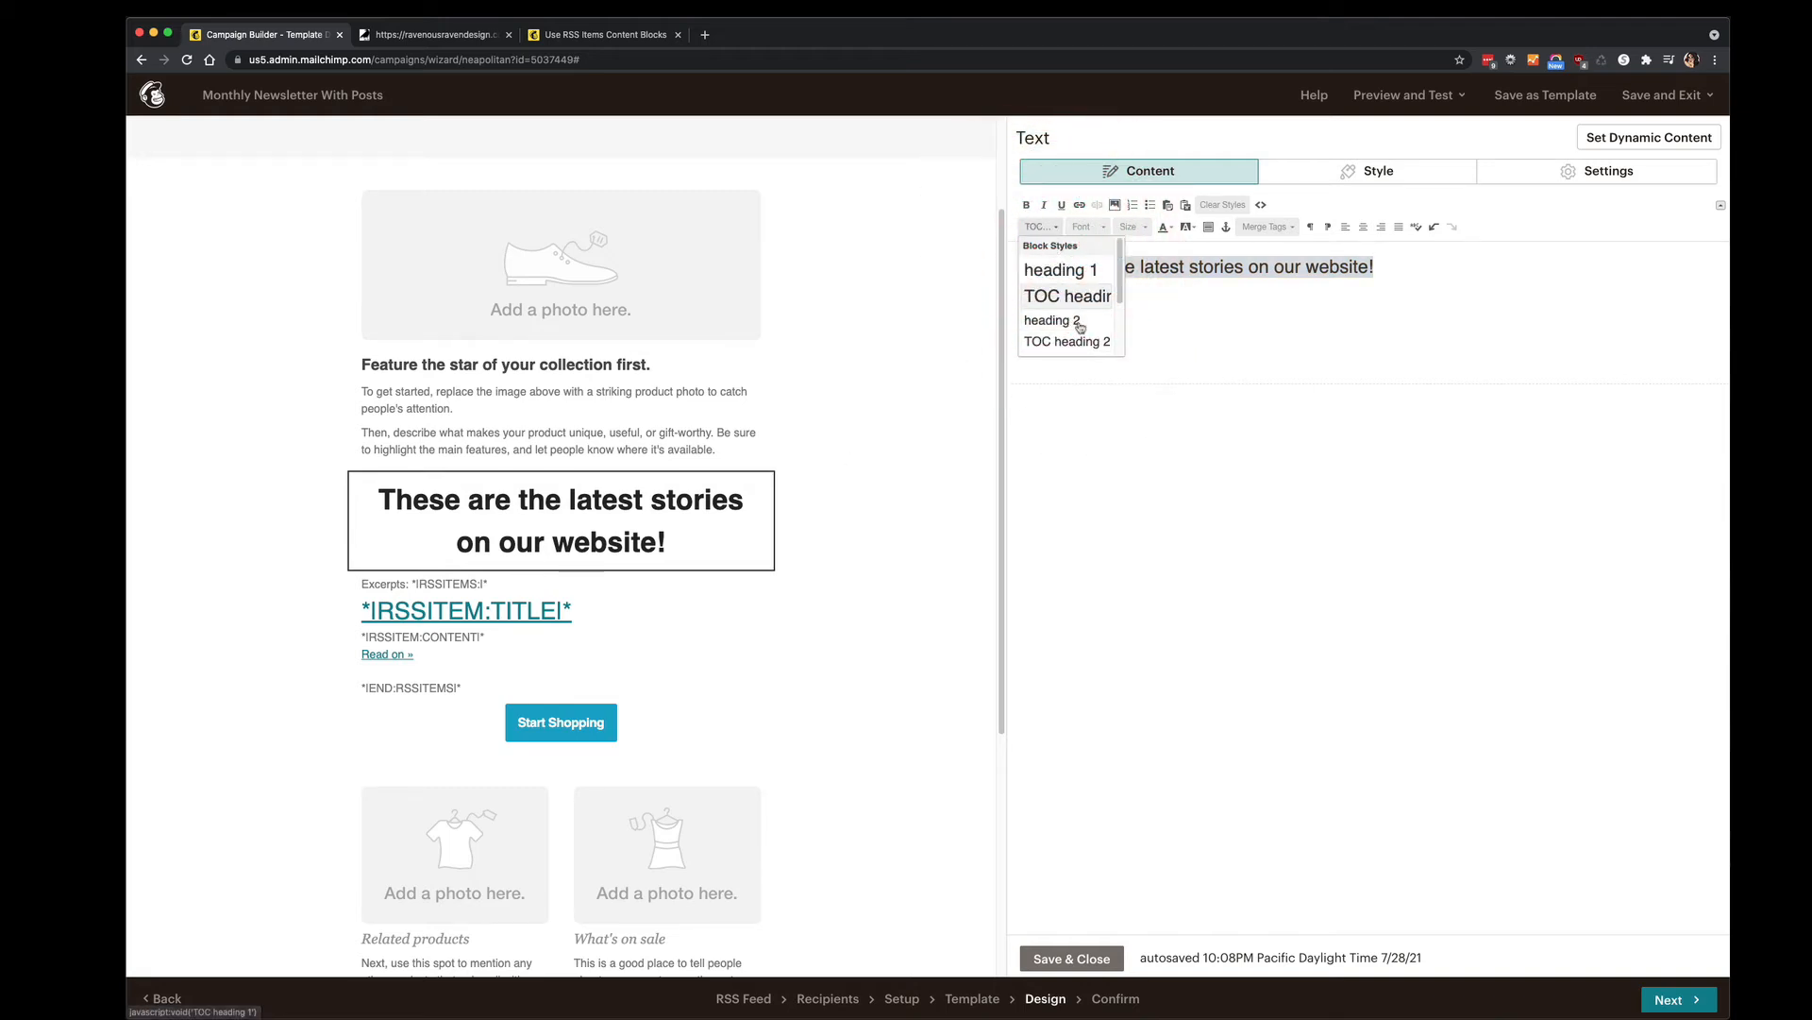
left_click(1125, 471)
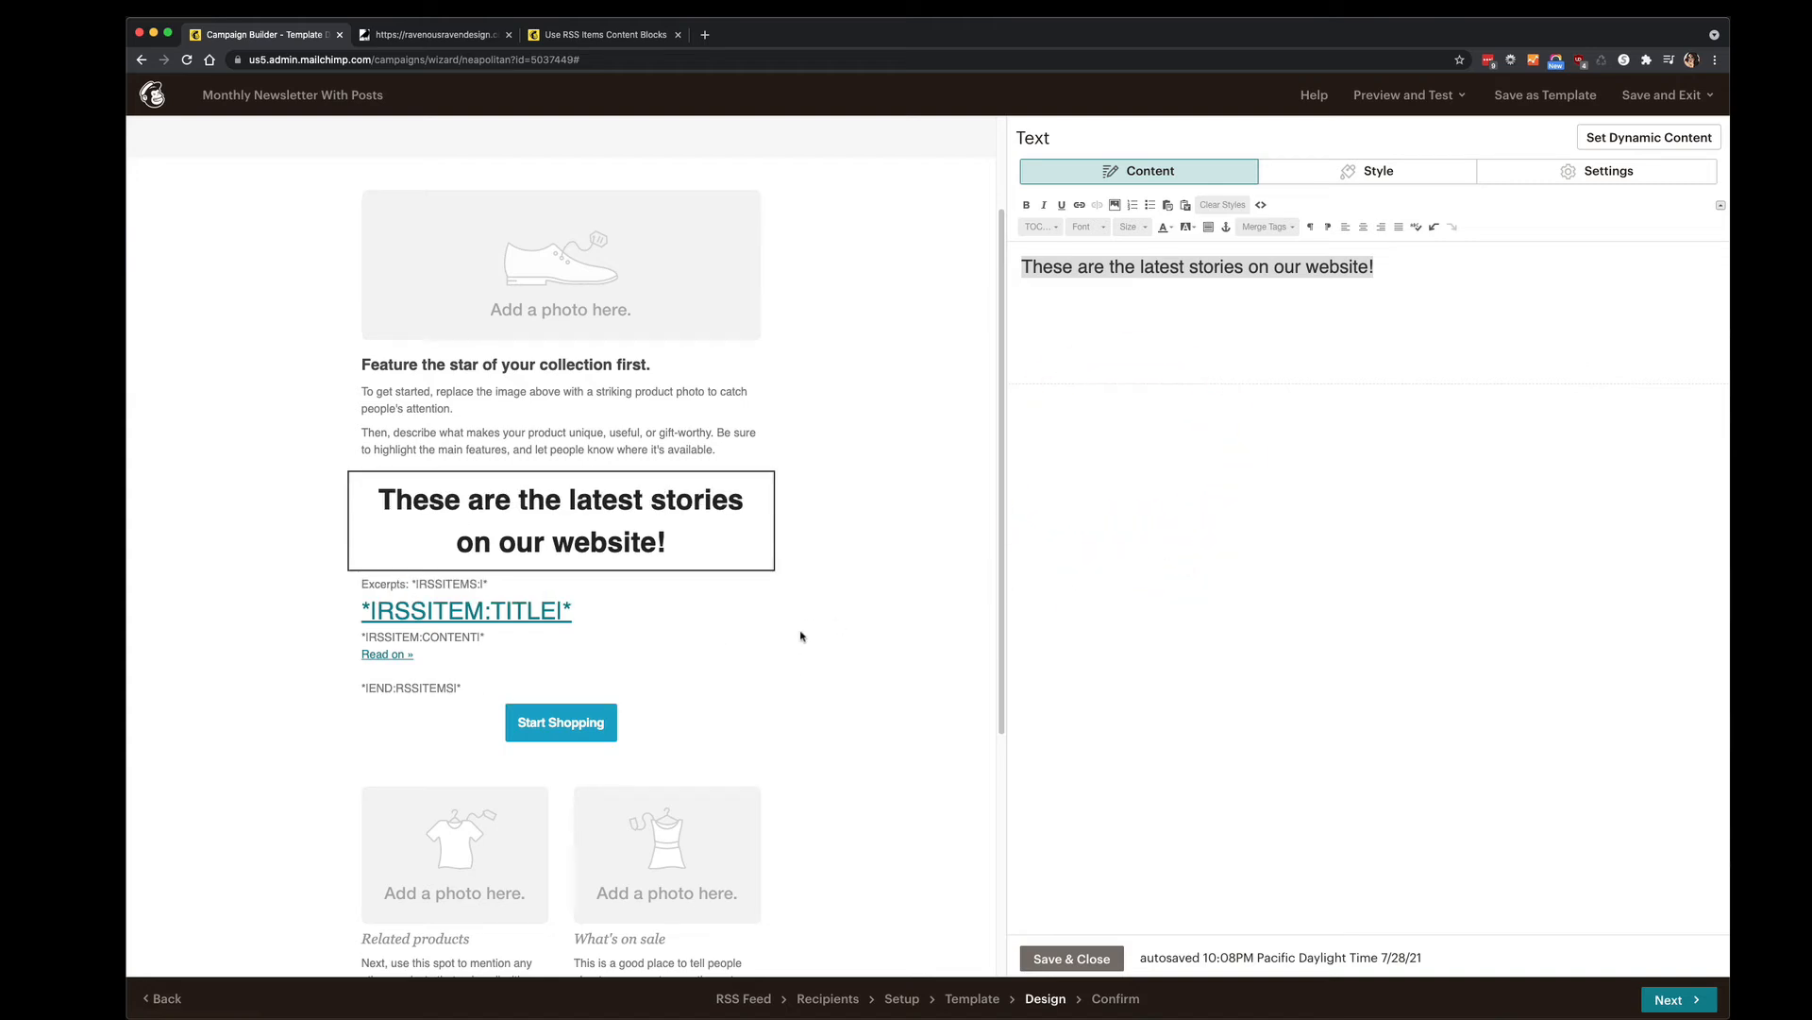
scroll(802, 635, "down", 5)
scroll(801, 635, "up", 3)
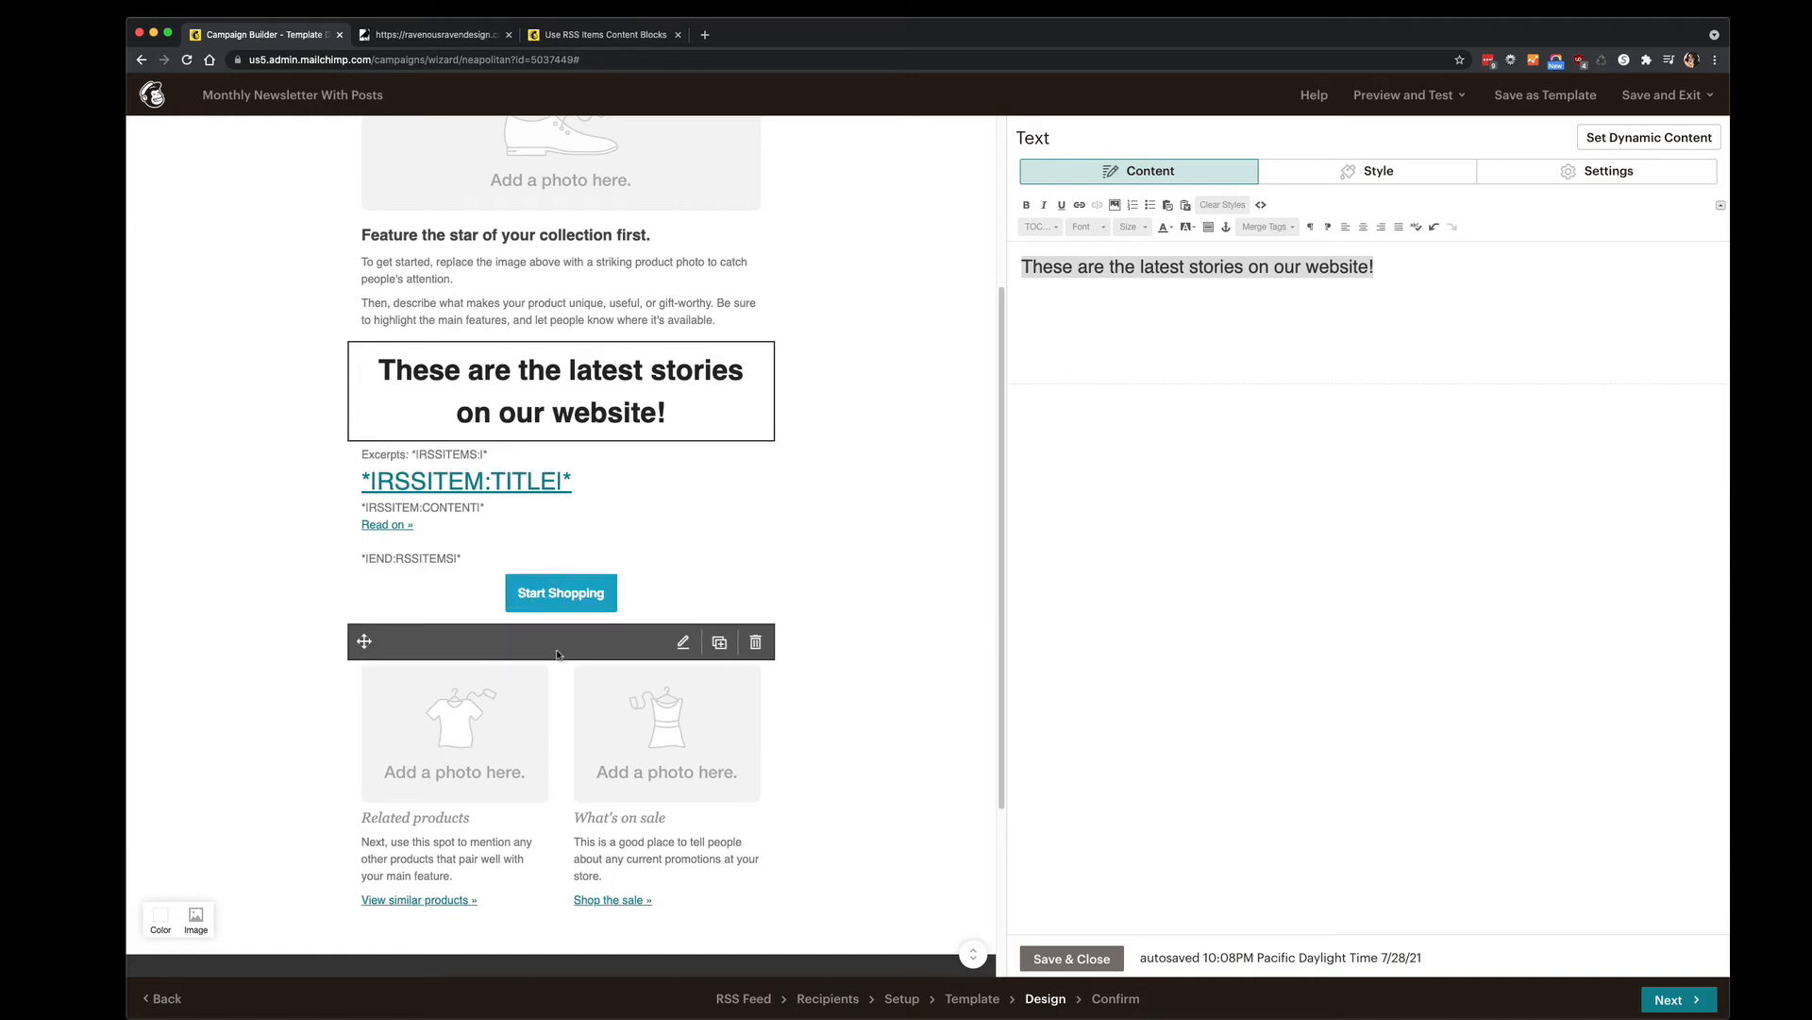
Drag the Start Shopping button block above the latest-stories heading and save it with Save & Close.
left_click(550, 590)
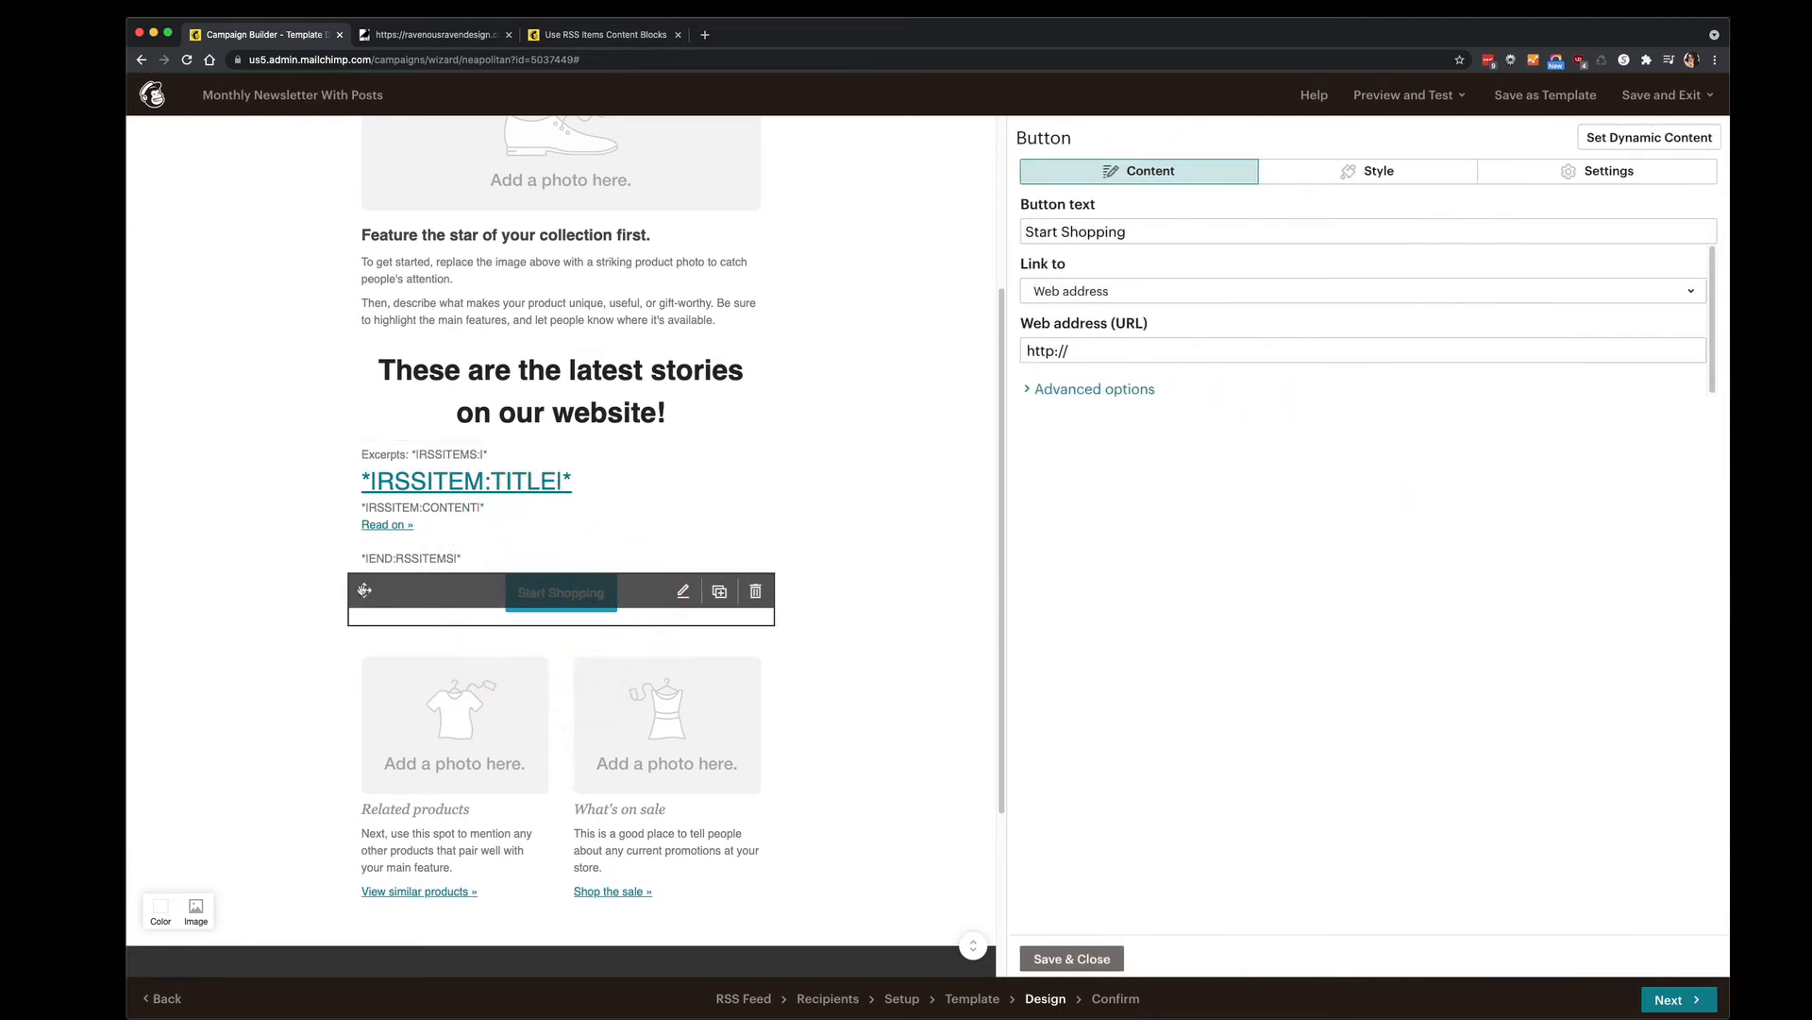
left_click_drag(365, 591, 356, 324)
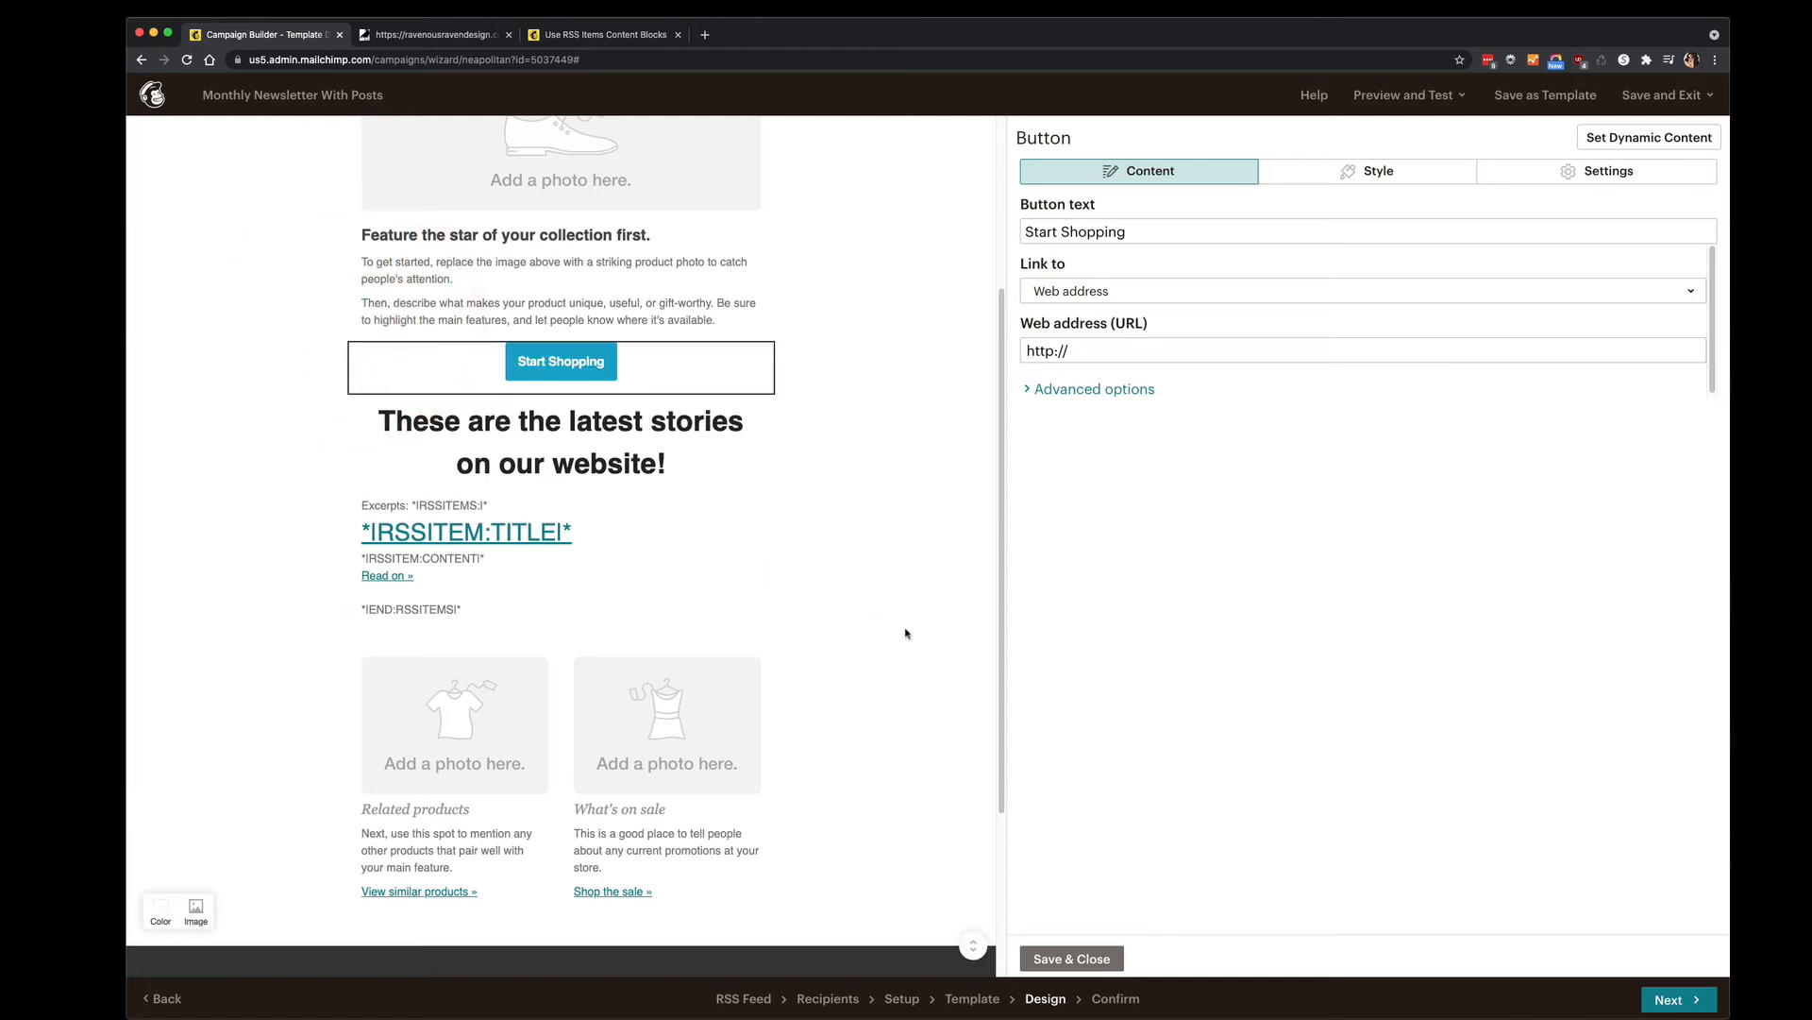
scroll(908, 637, "down", 5)
scroll(912, 646, "up", 8)
scroll(915, 647, "down", 2)
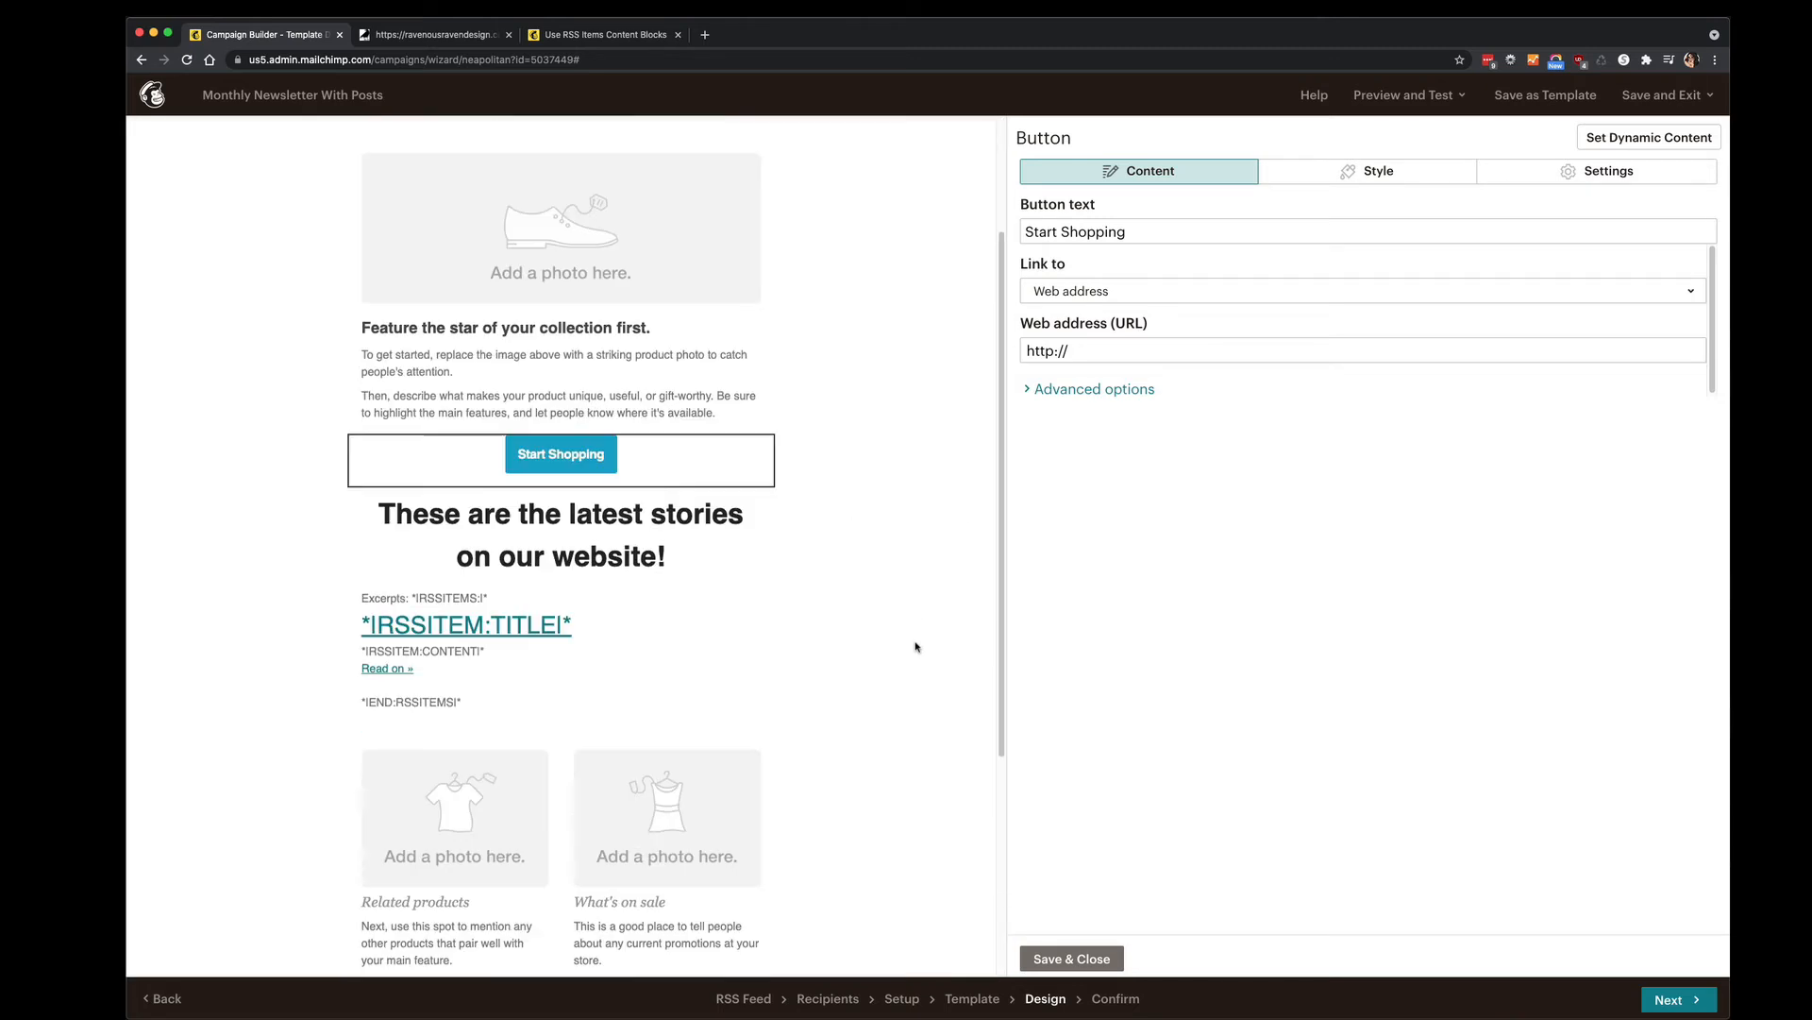
scroll(914, 646, "down", 2)
left_click(920, 672)
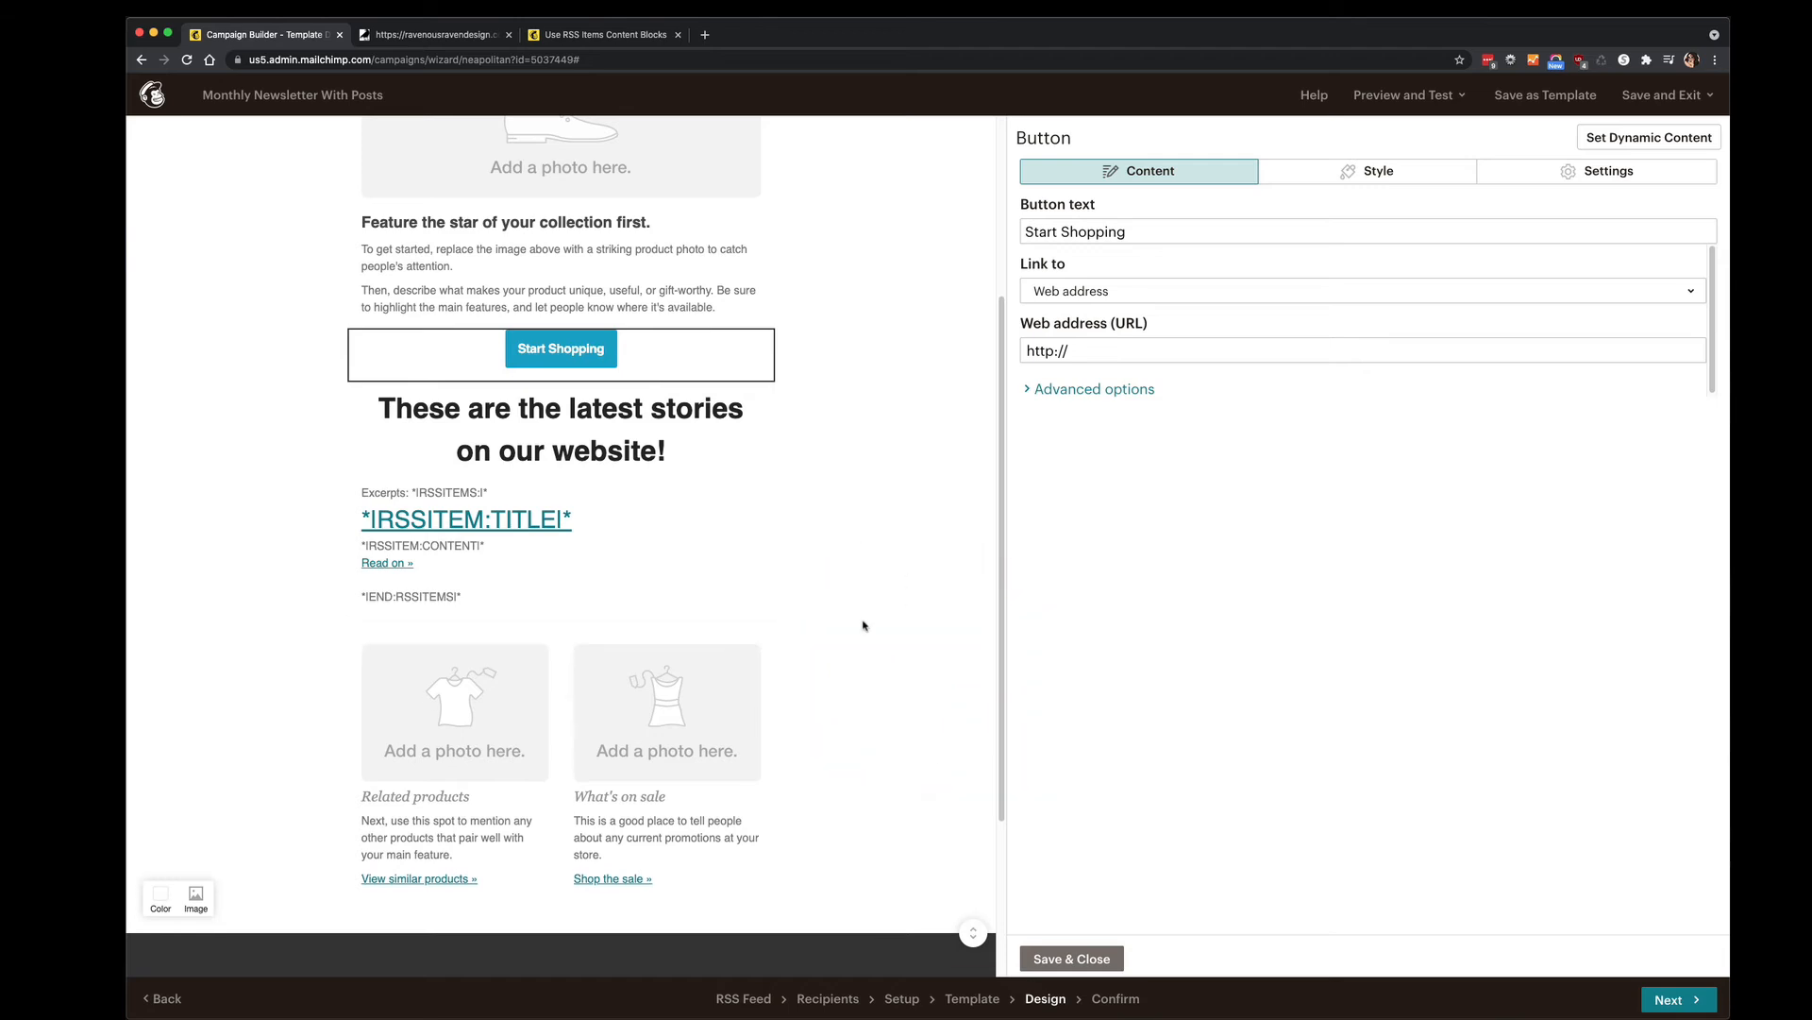
scroll(864, 626, "down", 5)
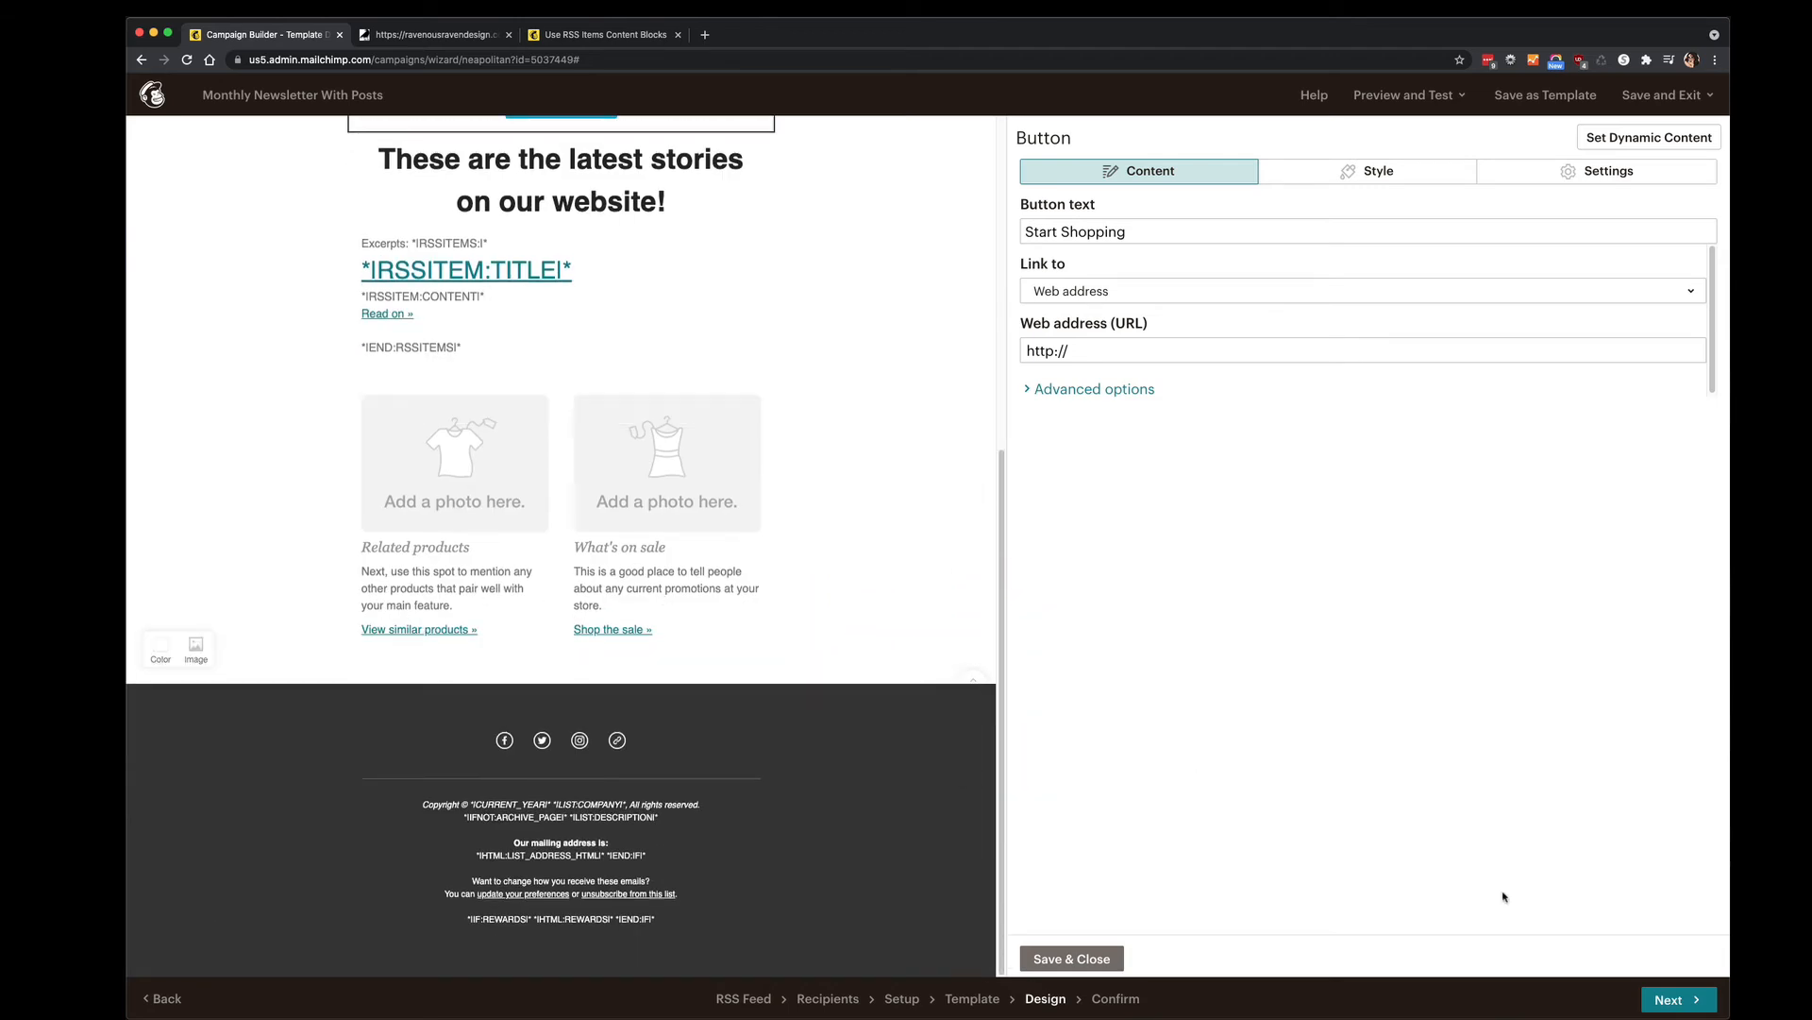
left_click(1071, 958)
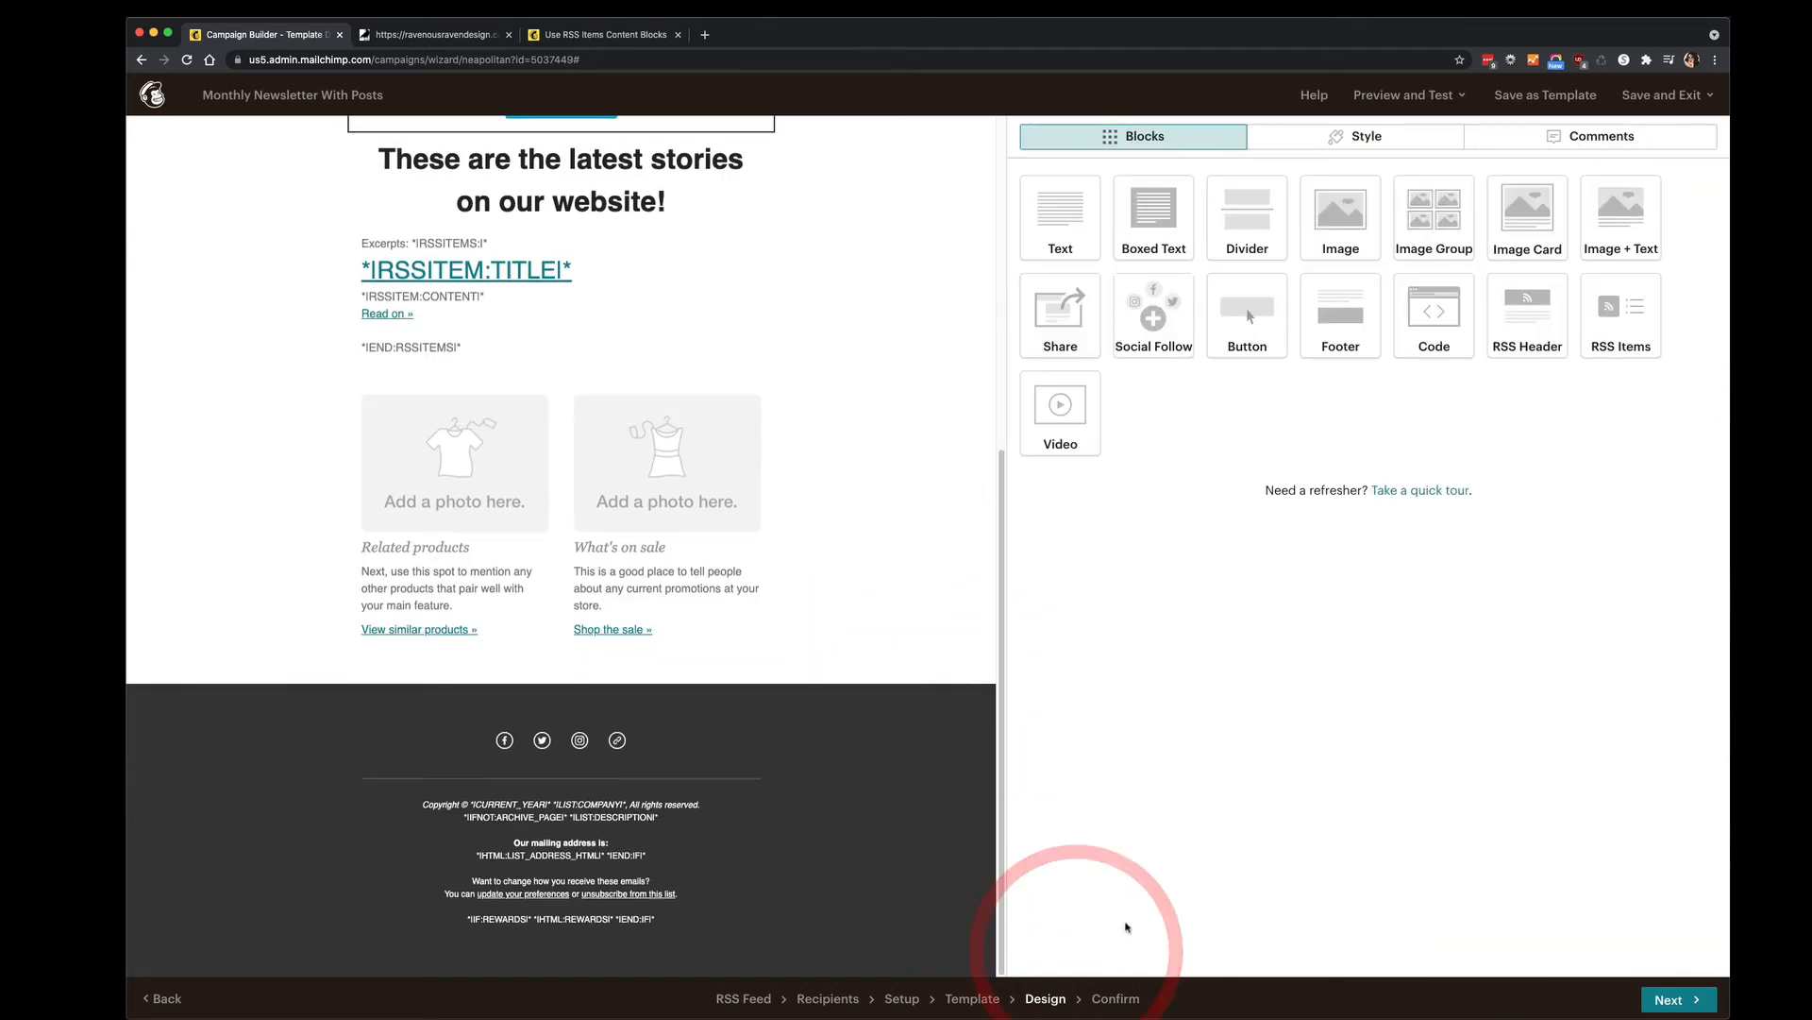
scroll(968, 728, "up", 10)
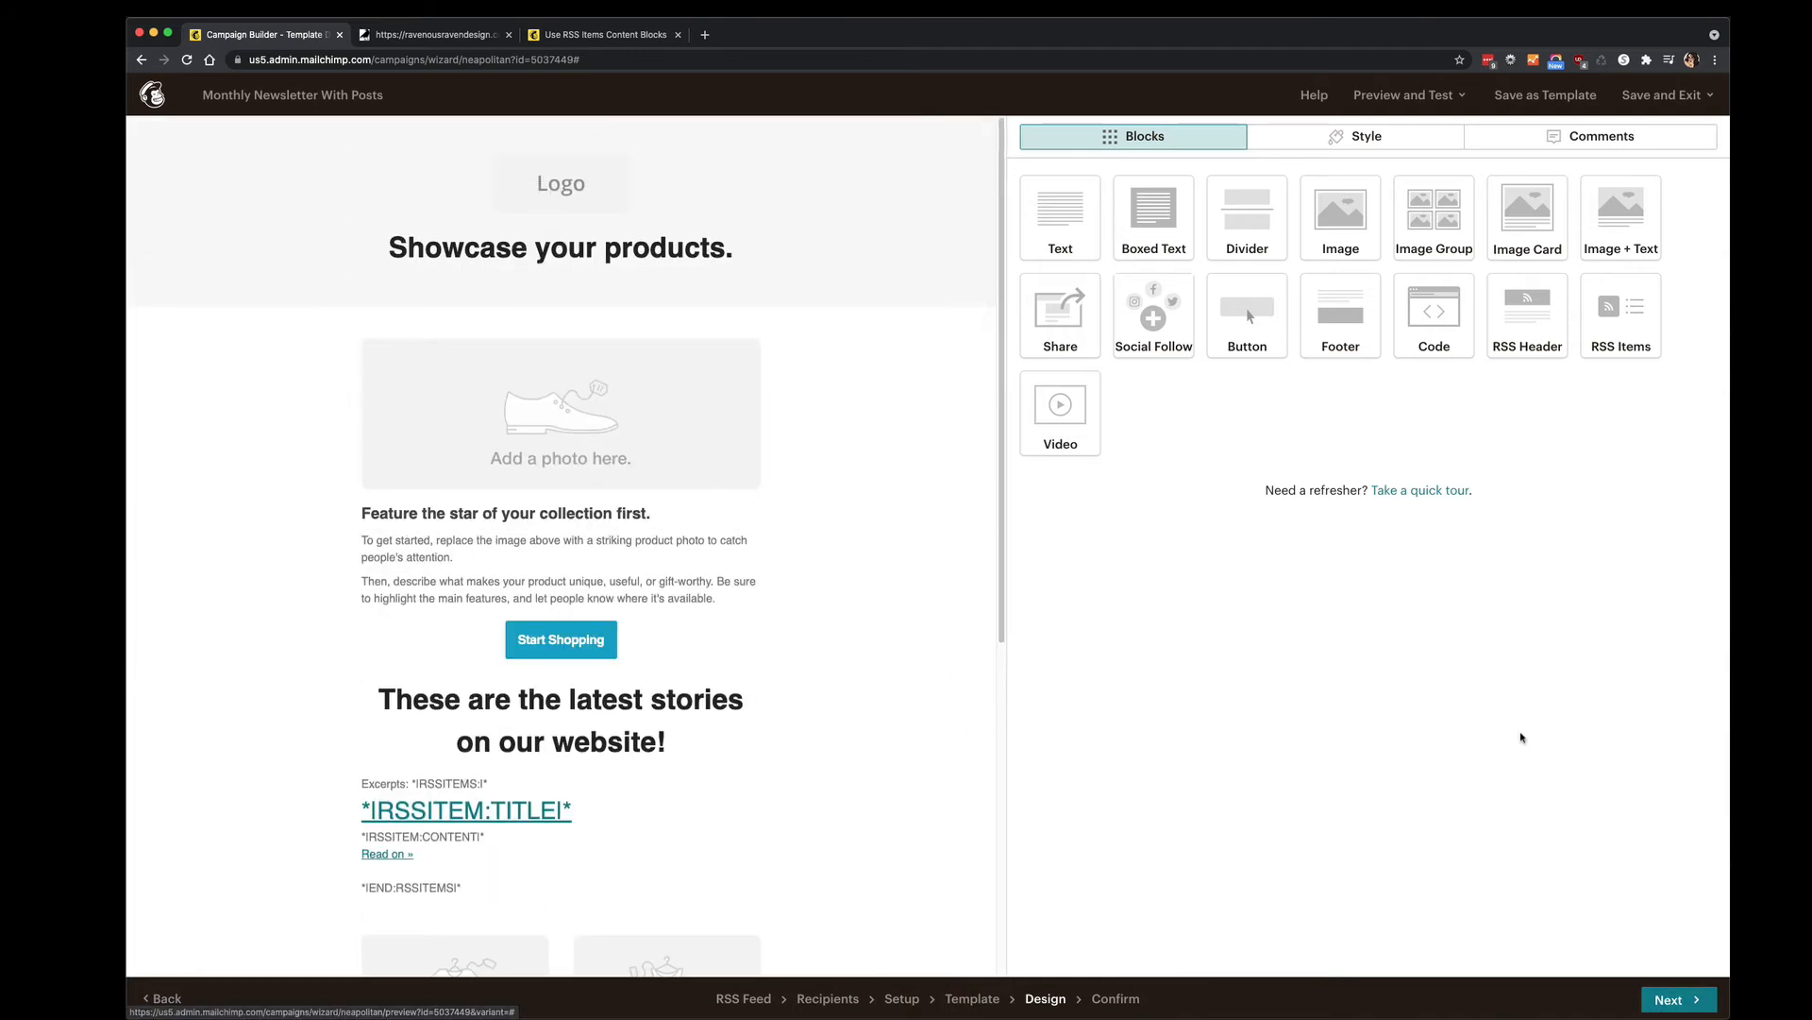
Advance to the Confirm step, review the checklist, and reload it from the Confirm breadcrumb.
left_click(1676, 999)
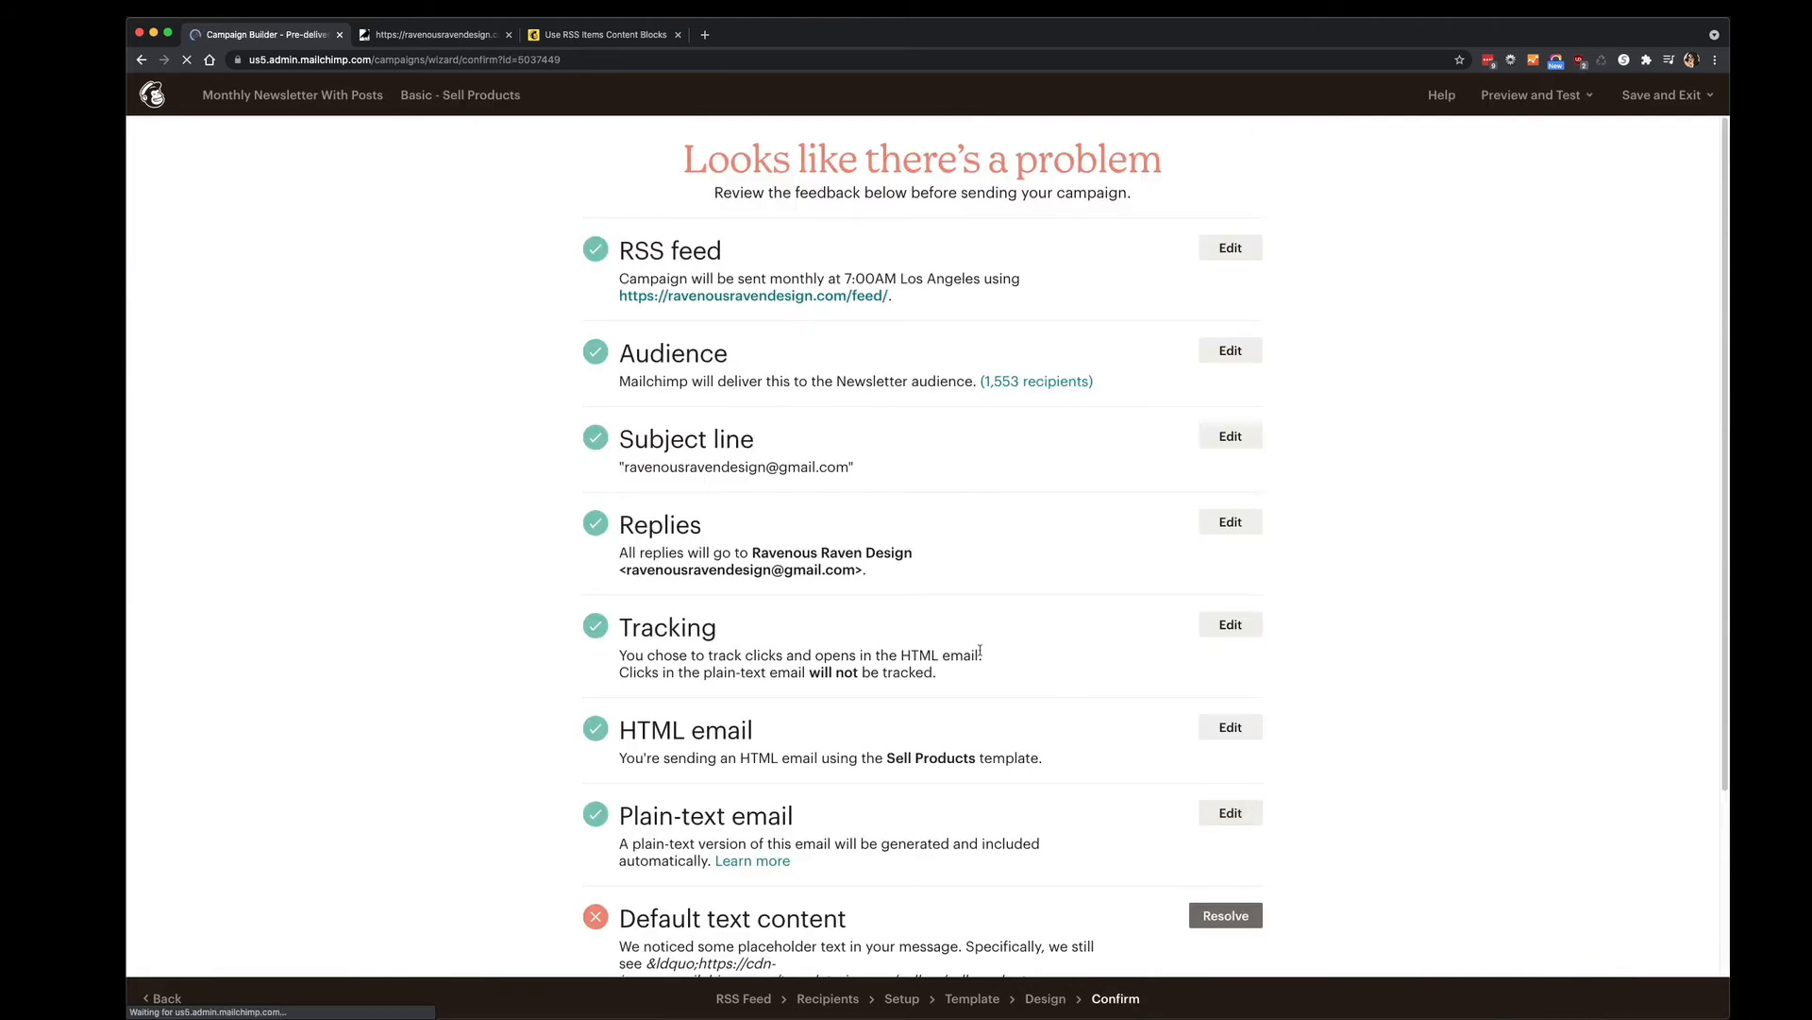
scroll(1587, 554, "down", 3)
scroll(1530, 554, "up", 3)
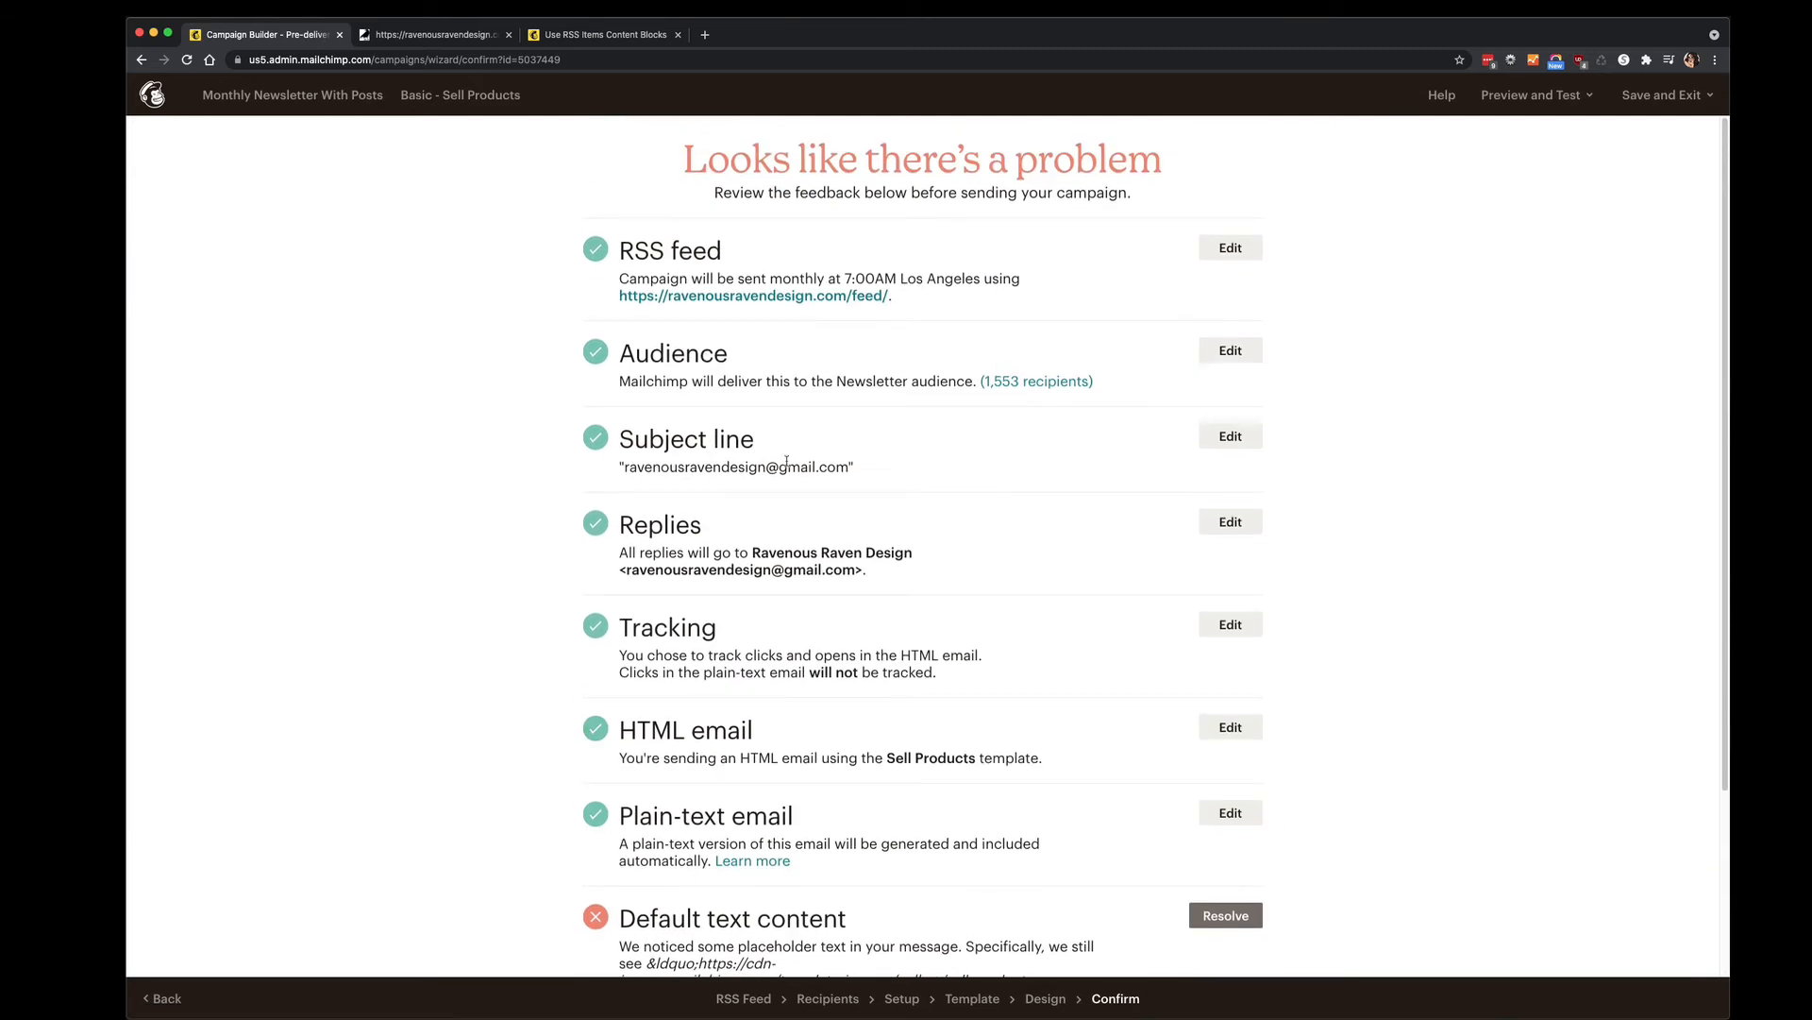
scroll(717, 454, "down", 3)
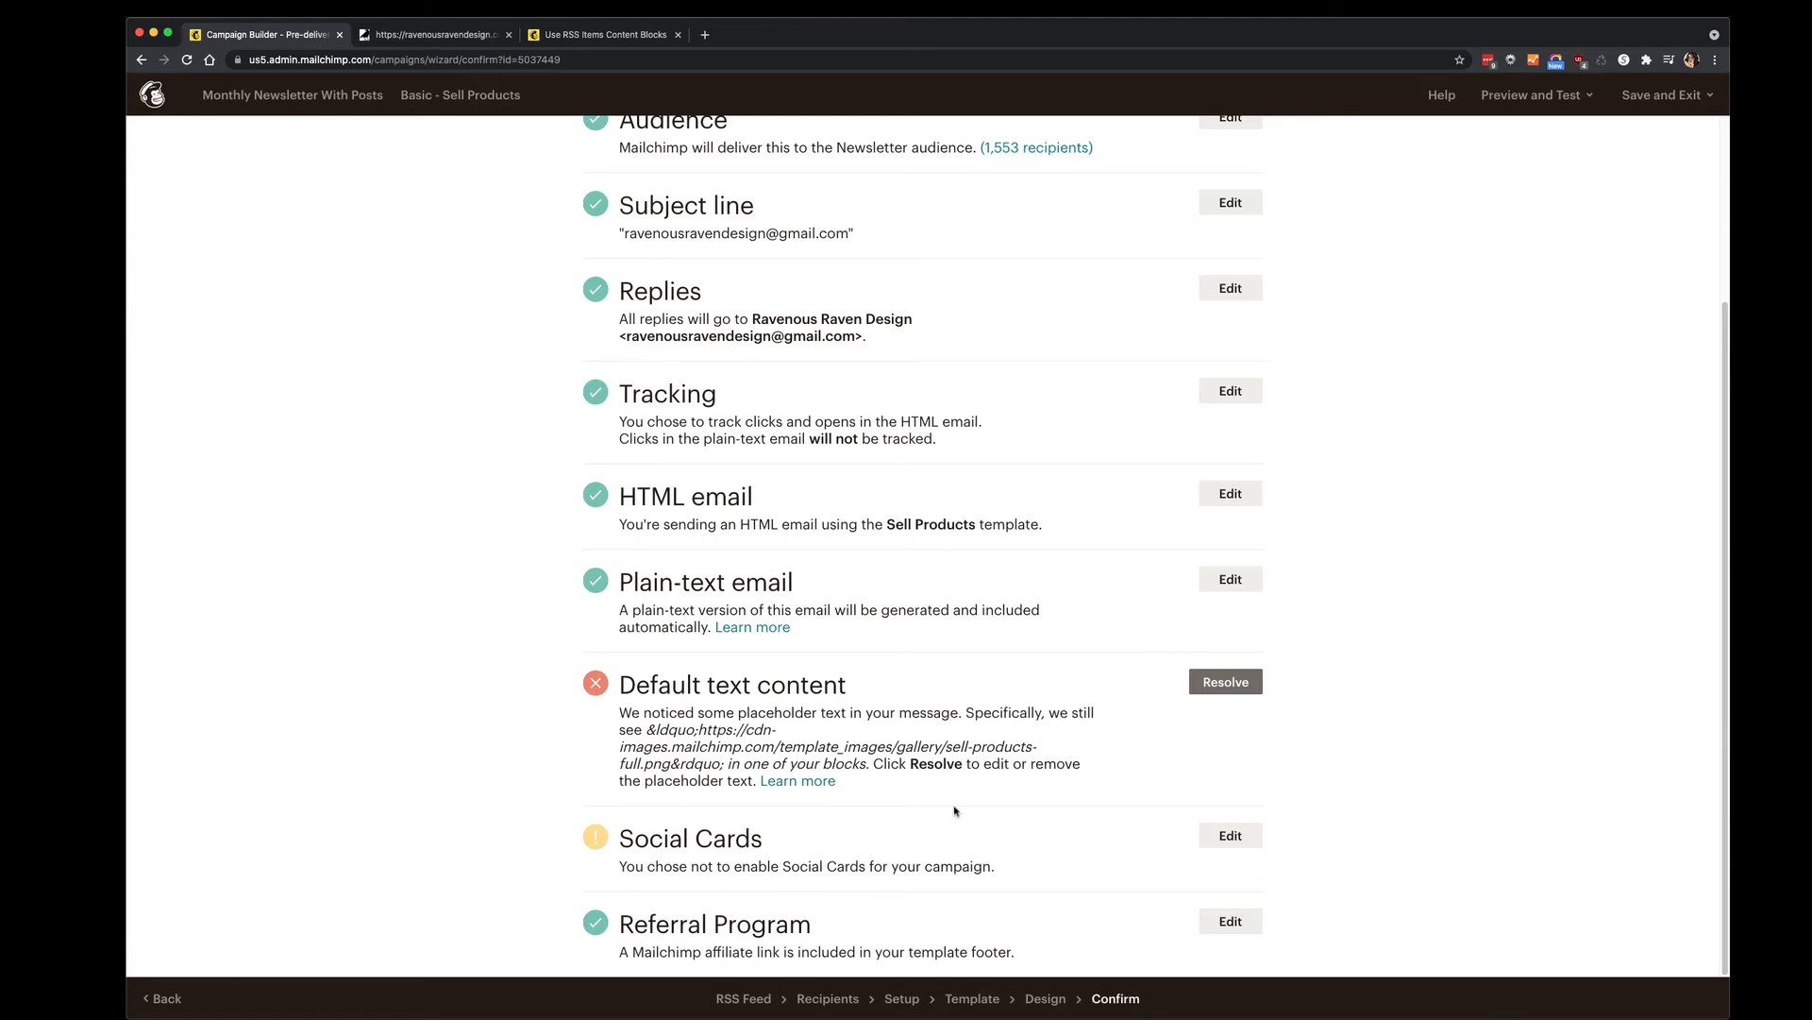
scroll(894, 836, "up", 3)
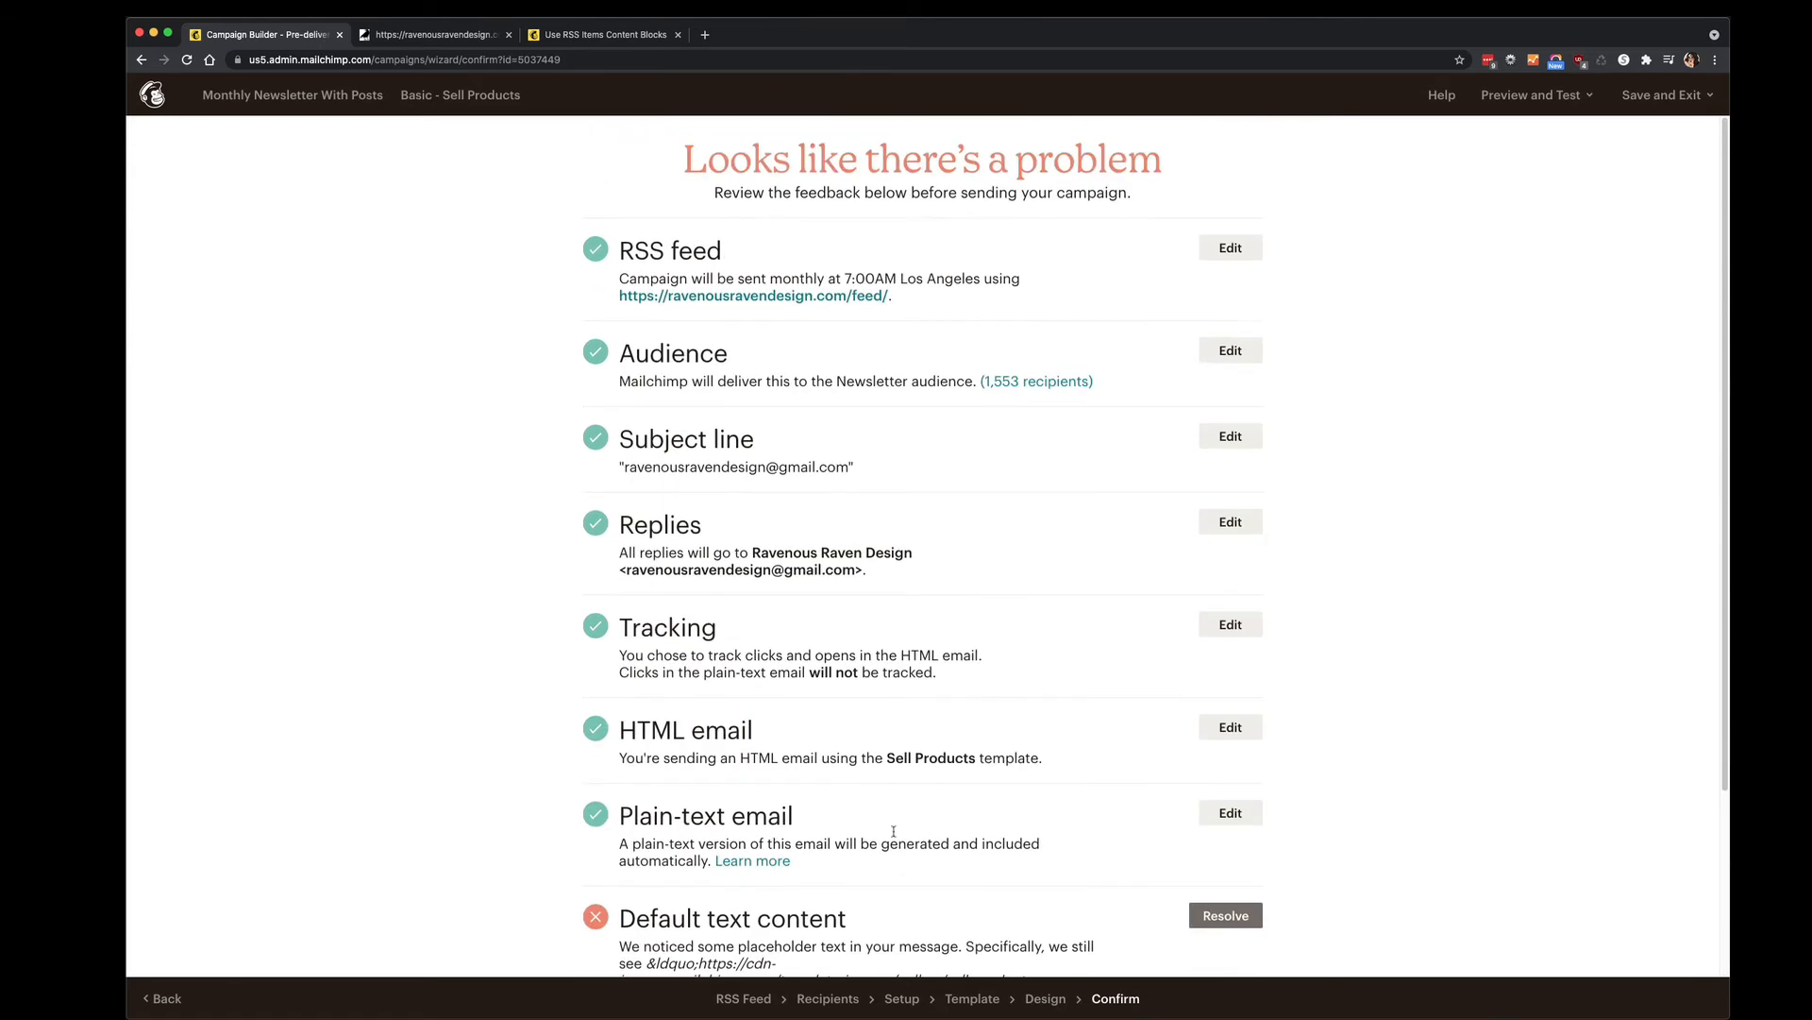
scroll(970, 645, "down", 2)
scroll(970, 645, "down", 2)
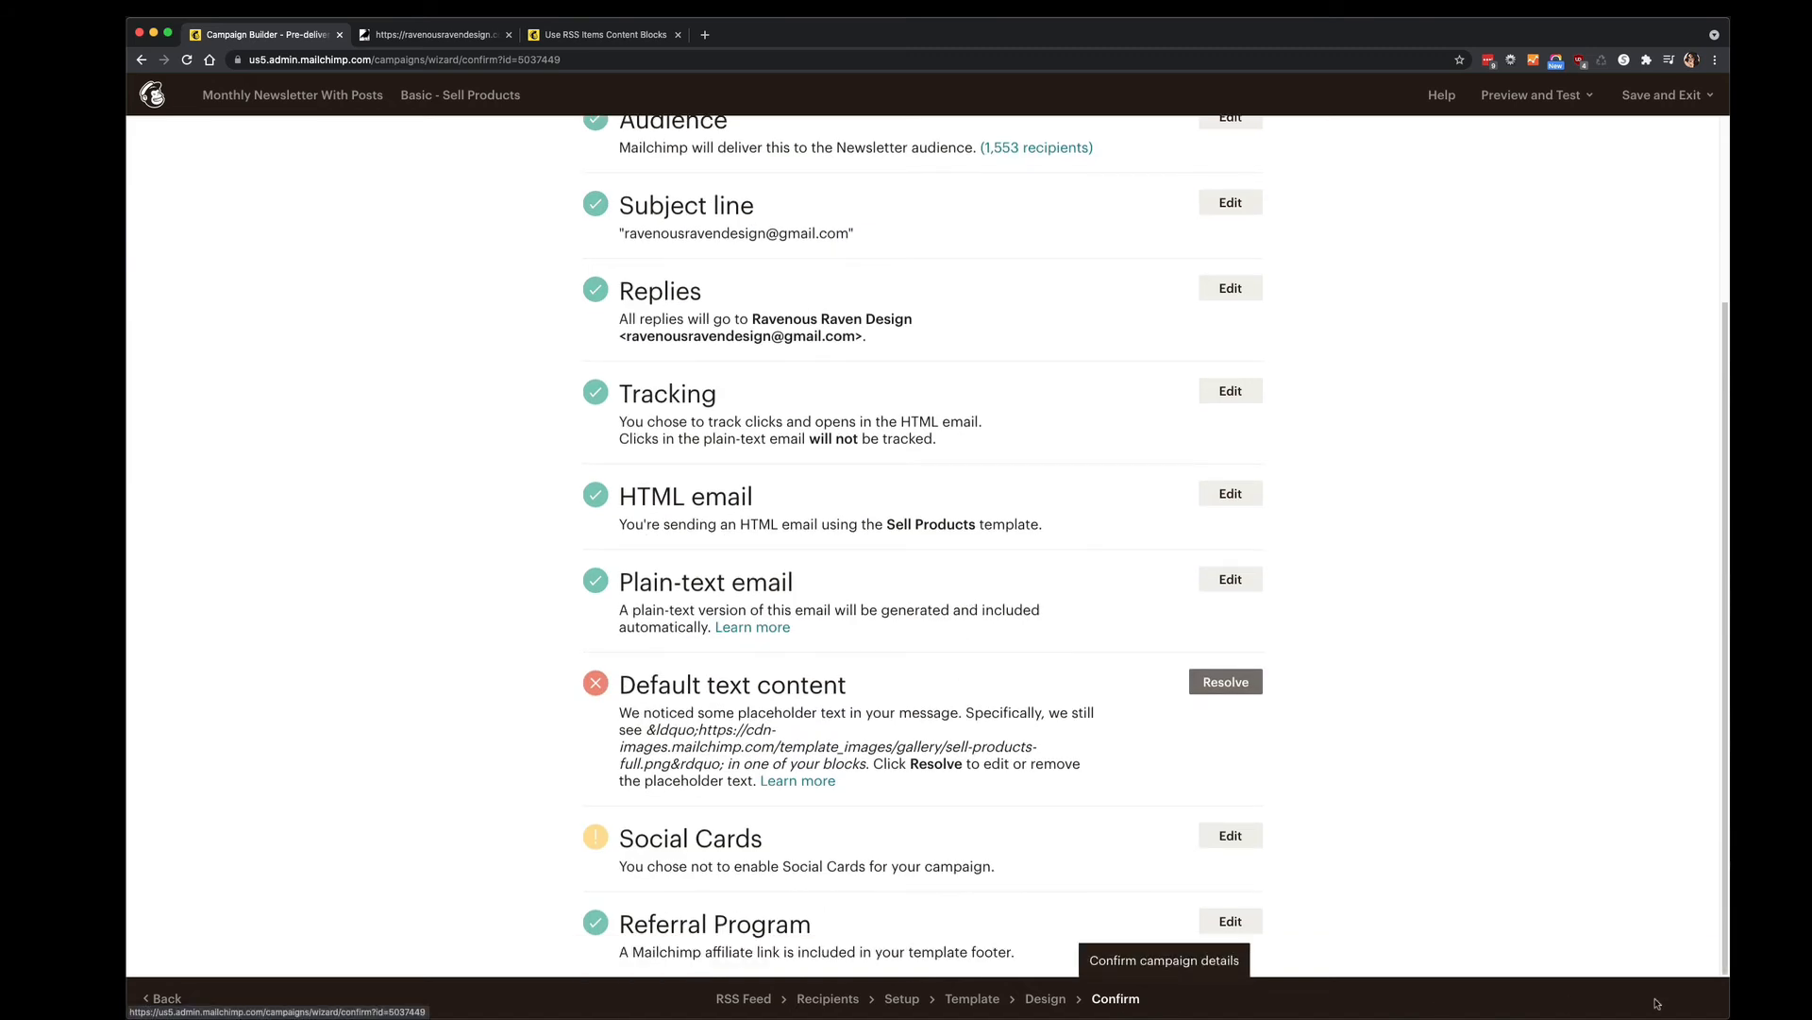
left_click(1119, 999)
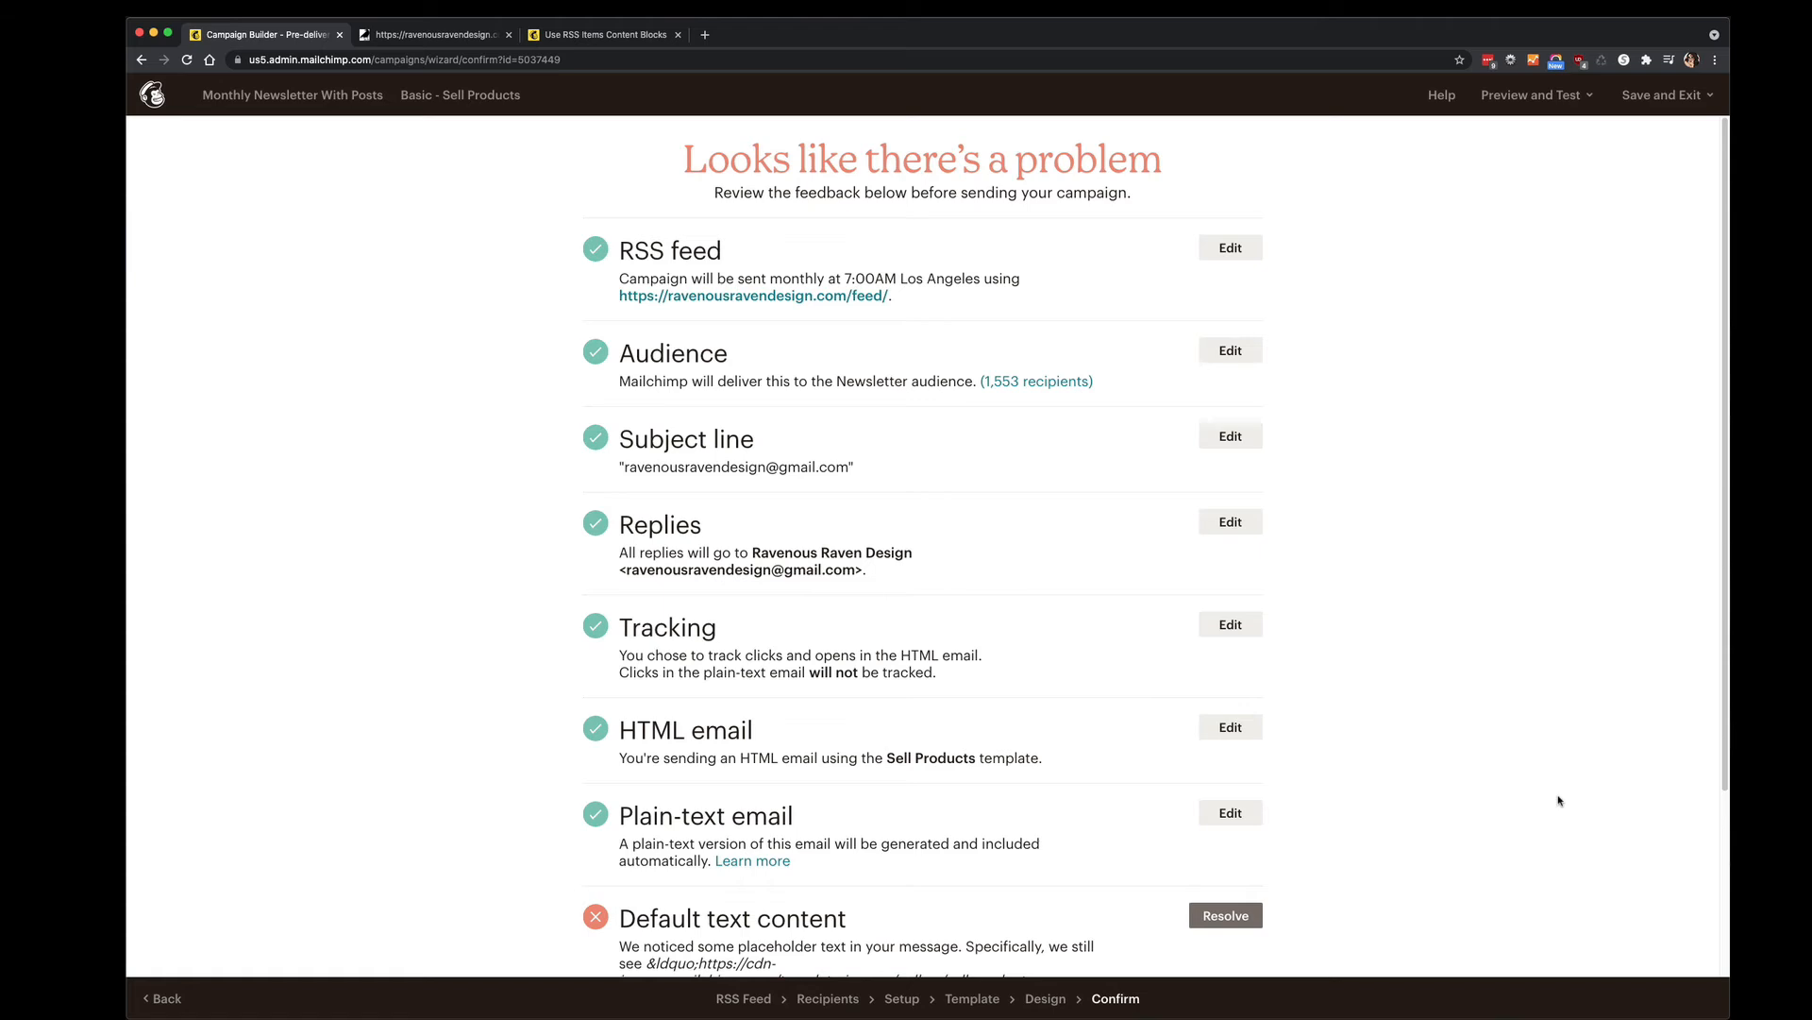
Enter preview mode and scroll the desktop preview showing the bug-tracking software excerpt.
left_click(1535, 96)
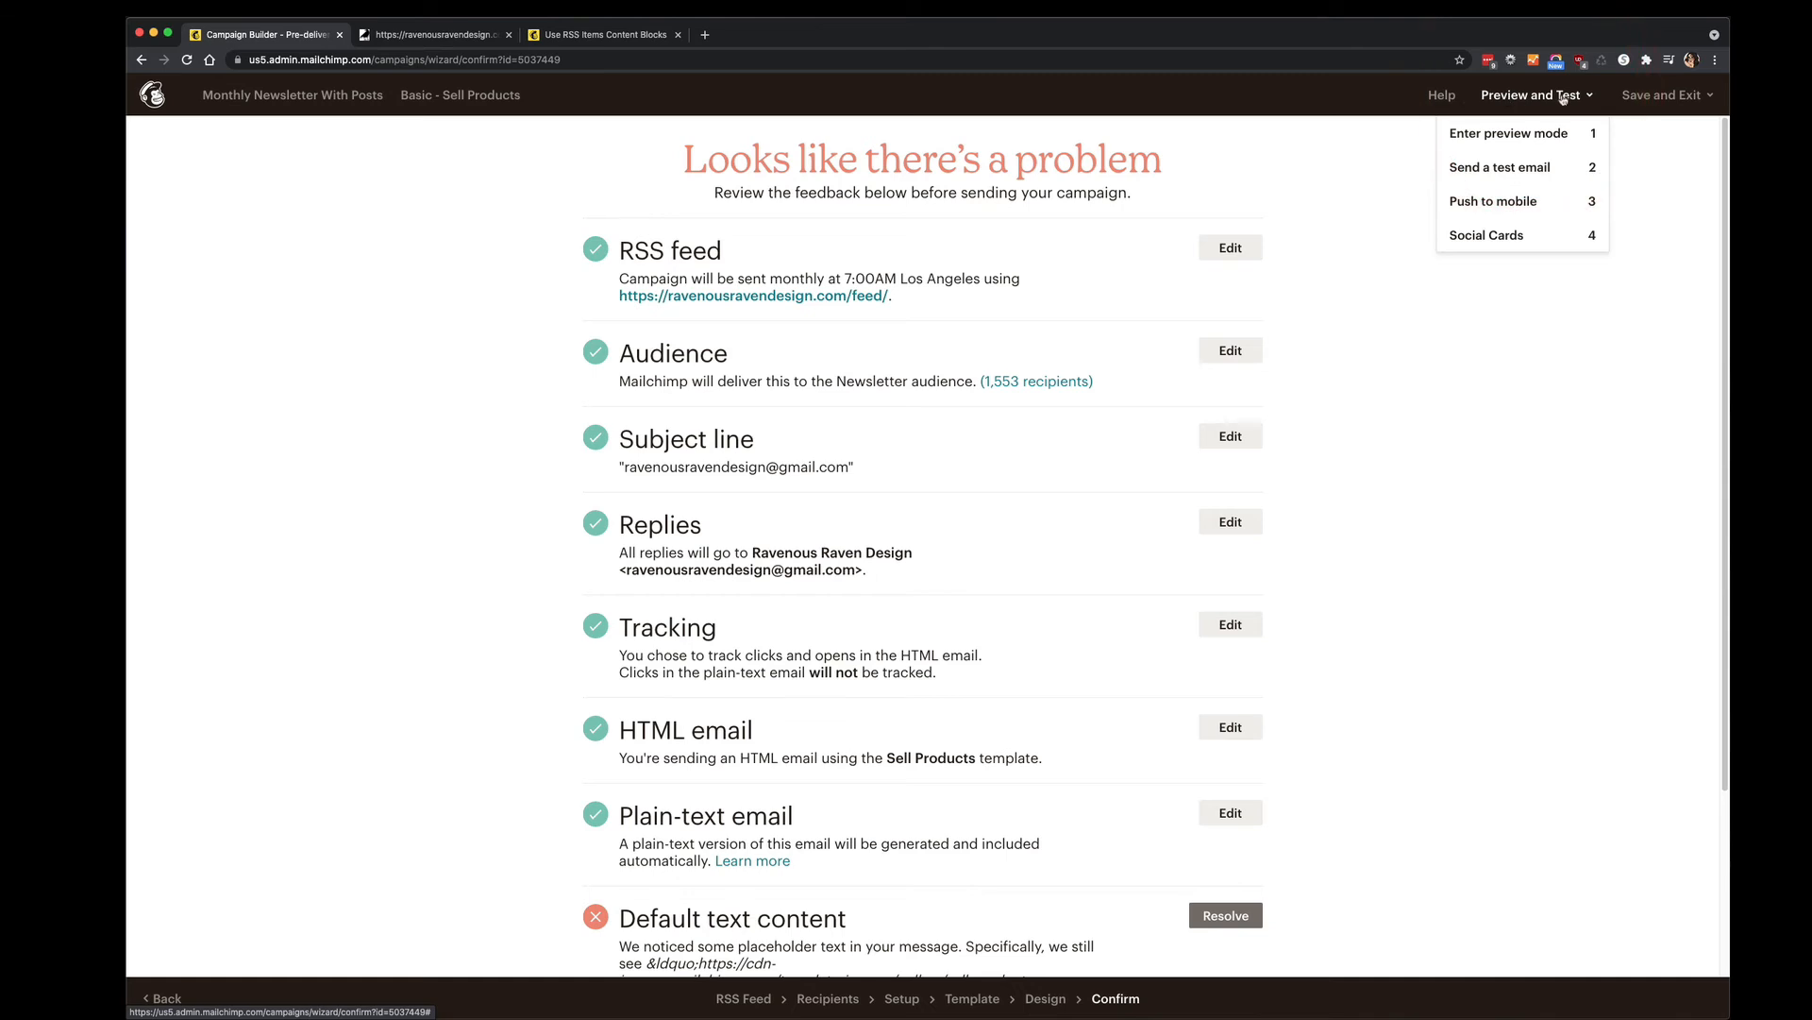
left_click(1516, 138)
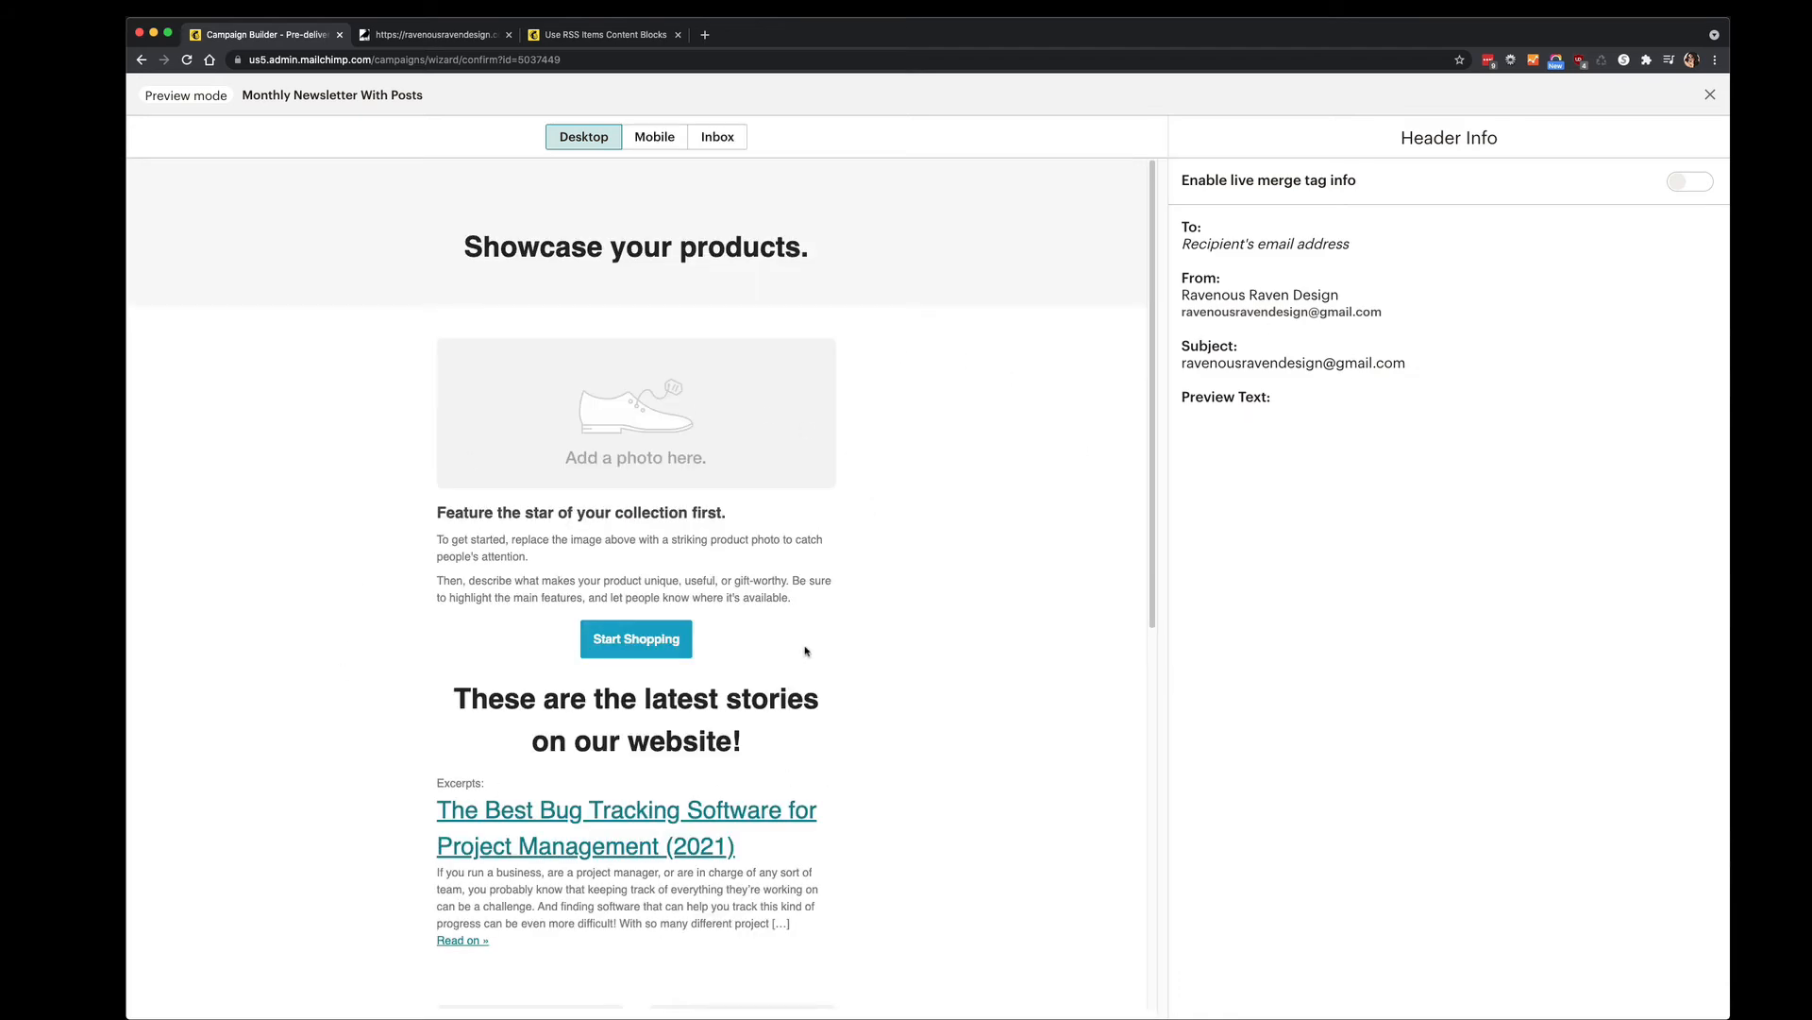
scroll(806, 650, "down", 5)
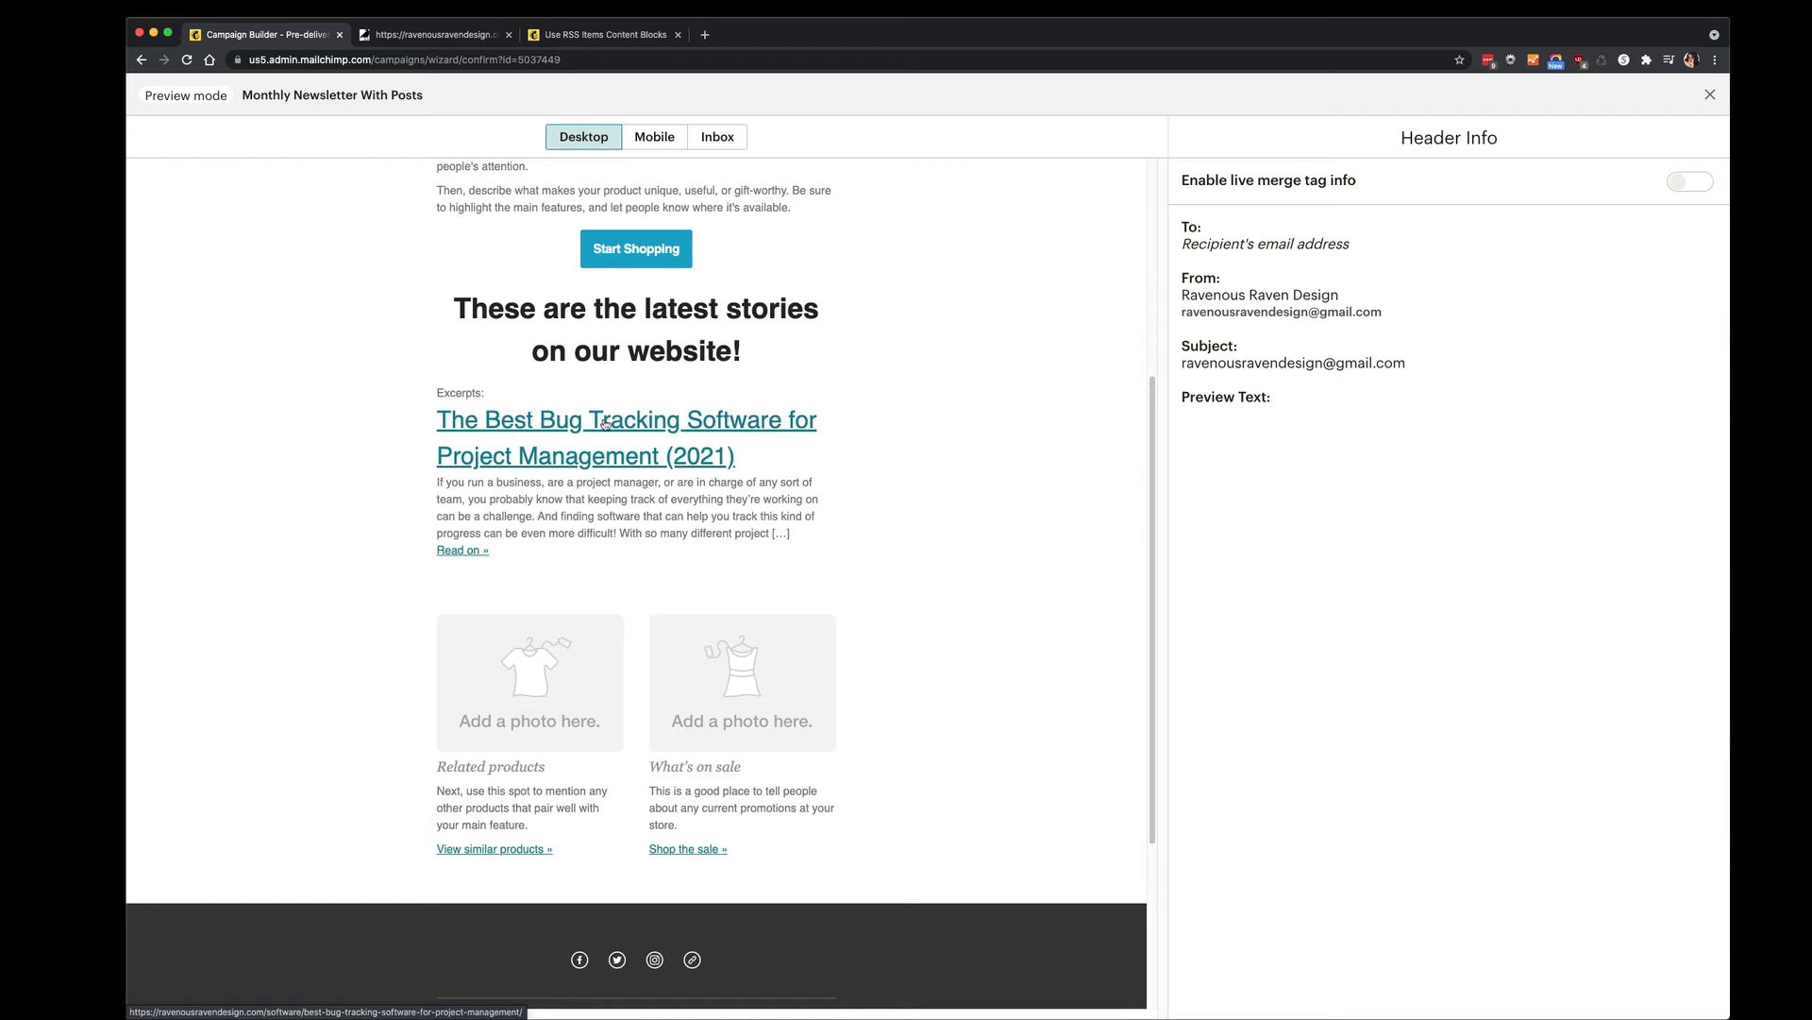
scroll(663, 510, "up", 5)
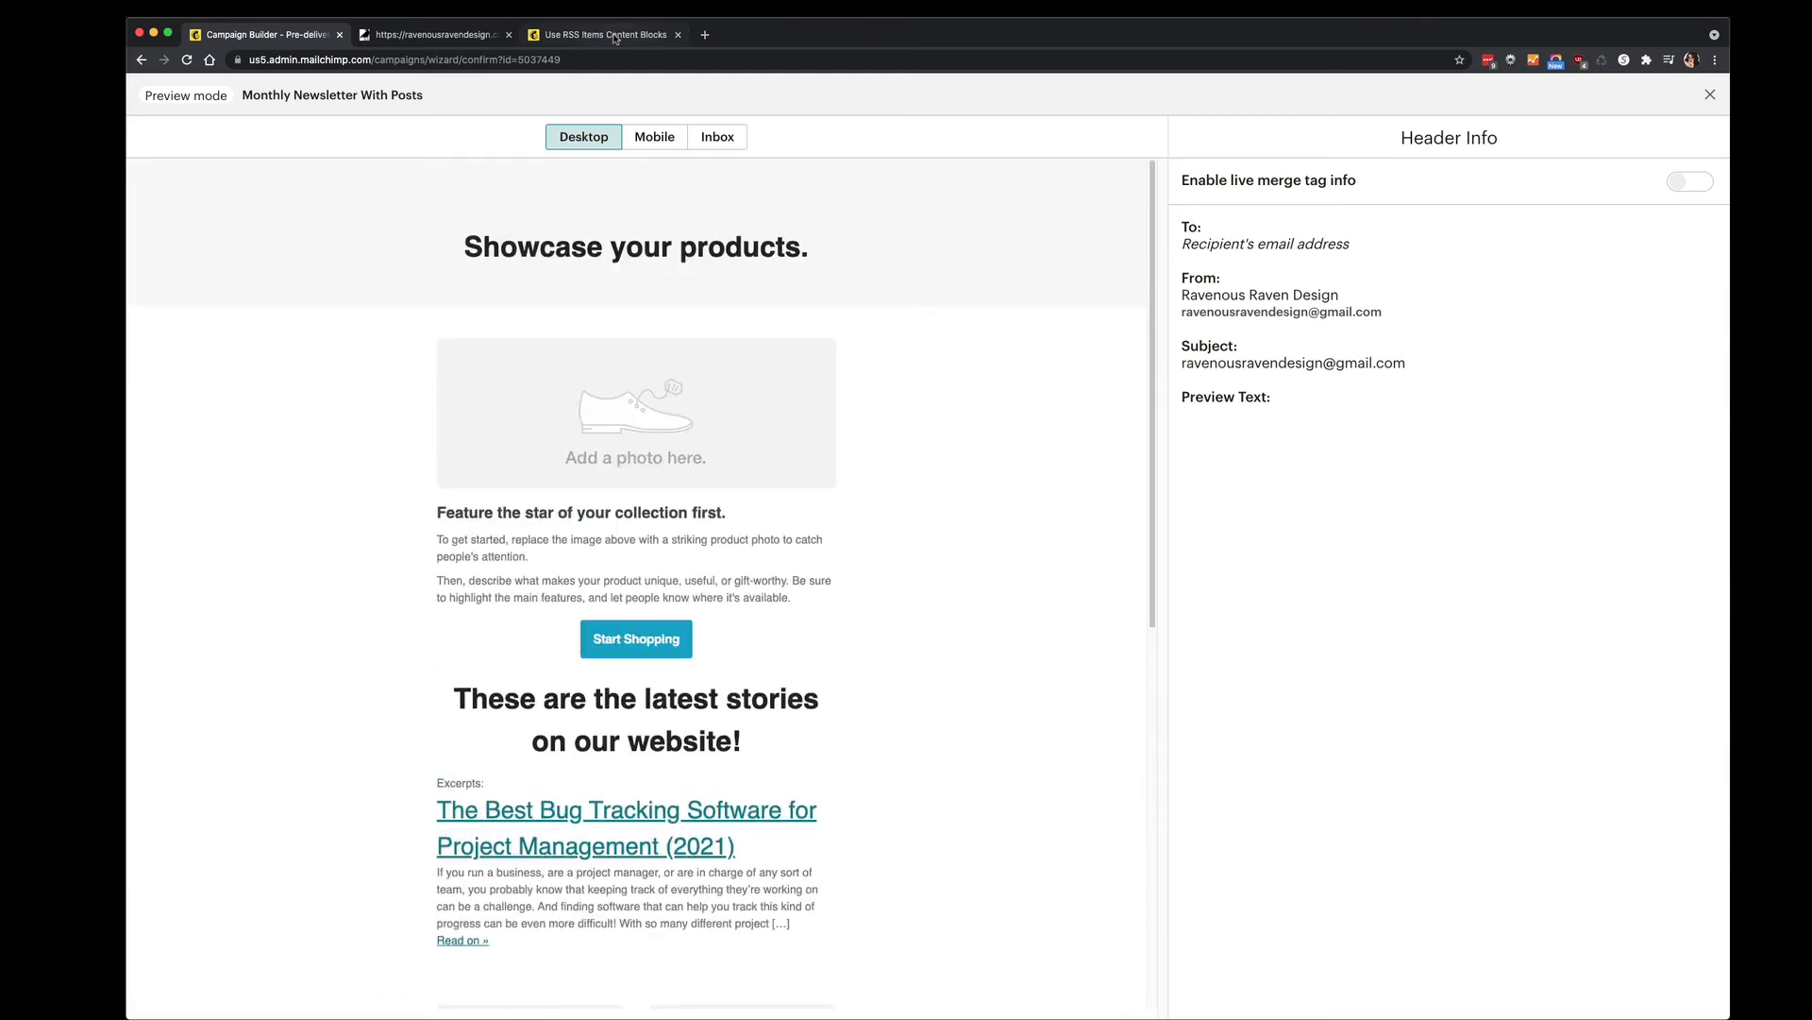
left_click(575, 35)
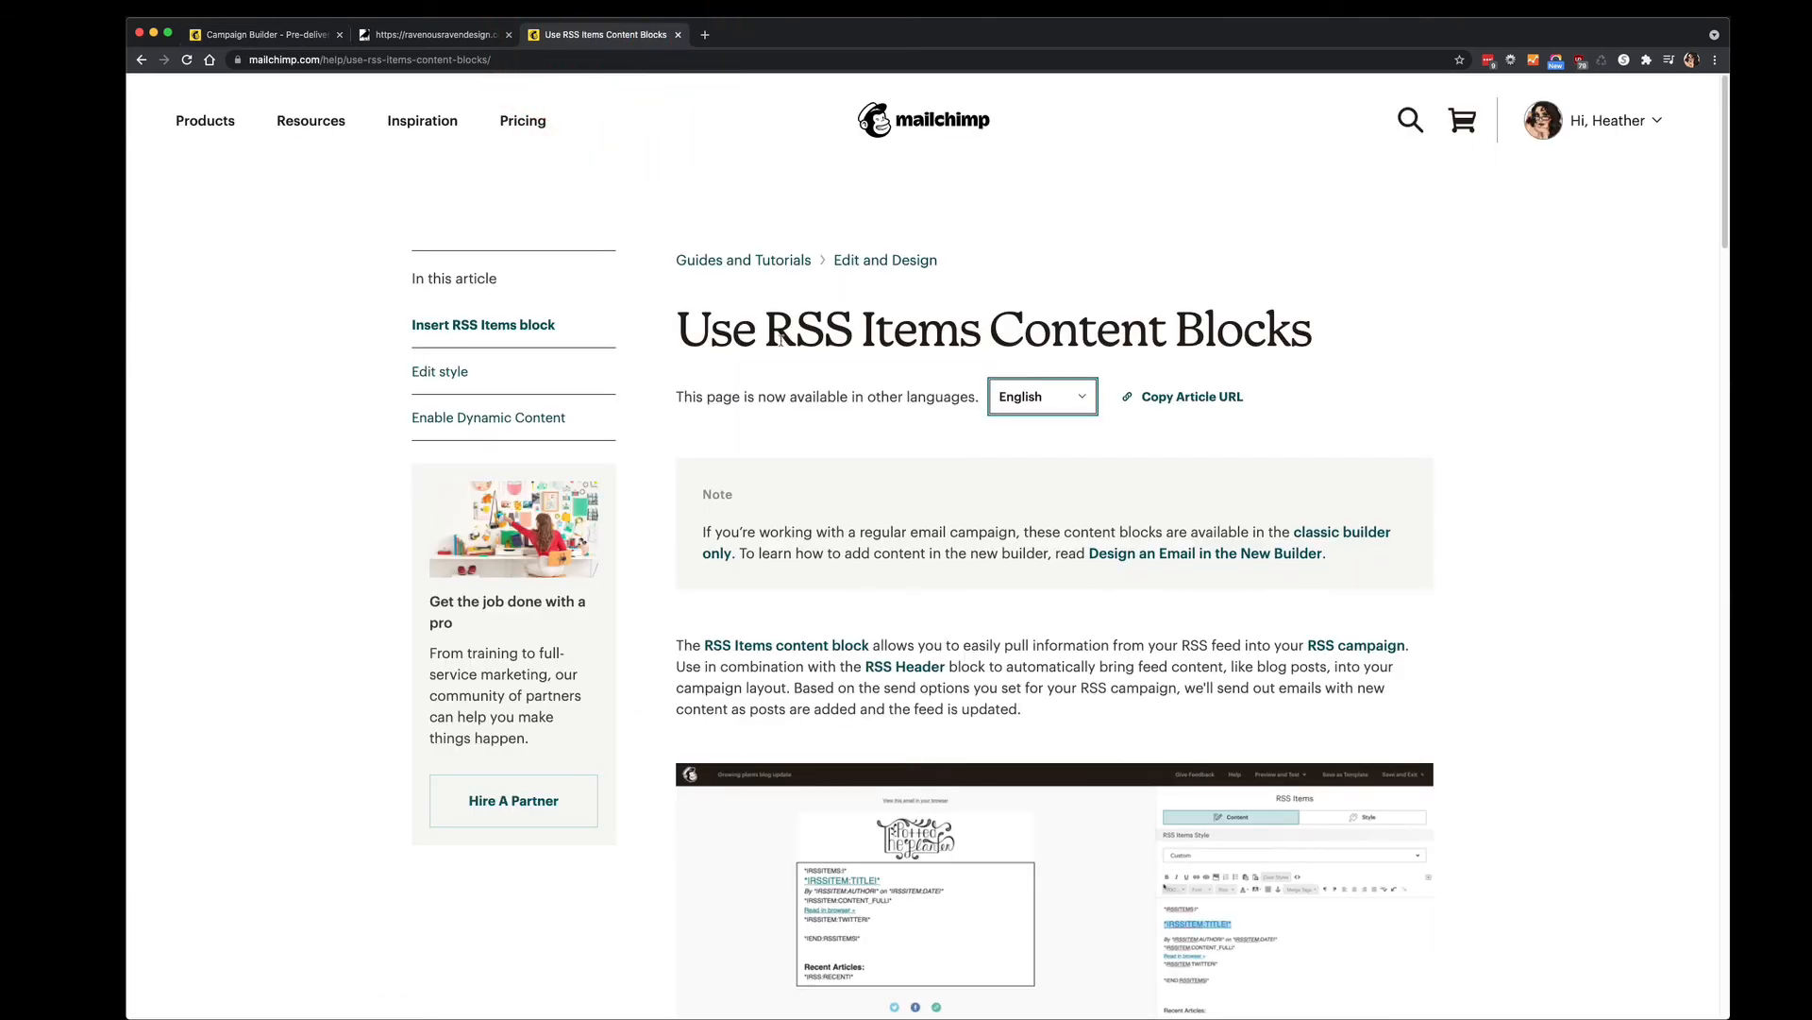
scroll(781, 337, "down", 5)
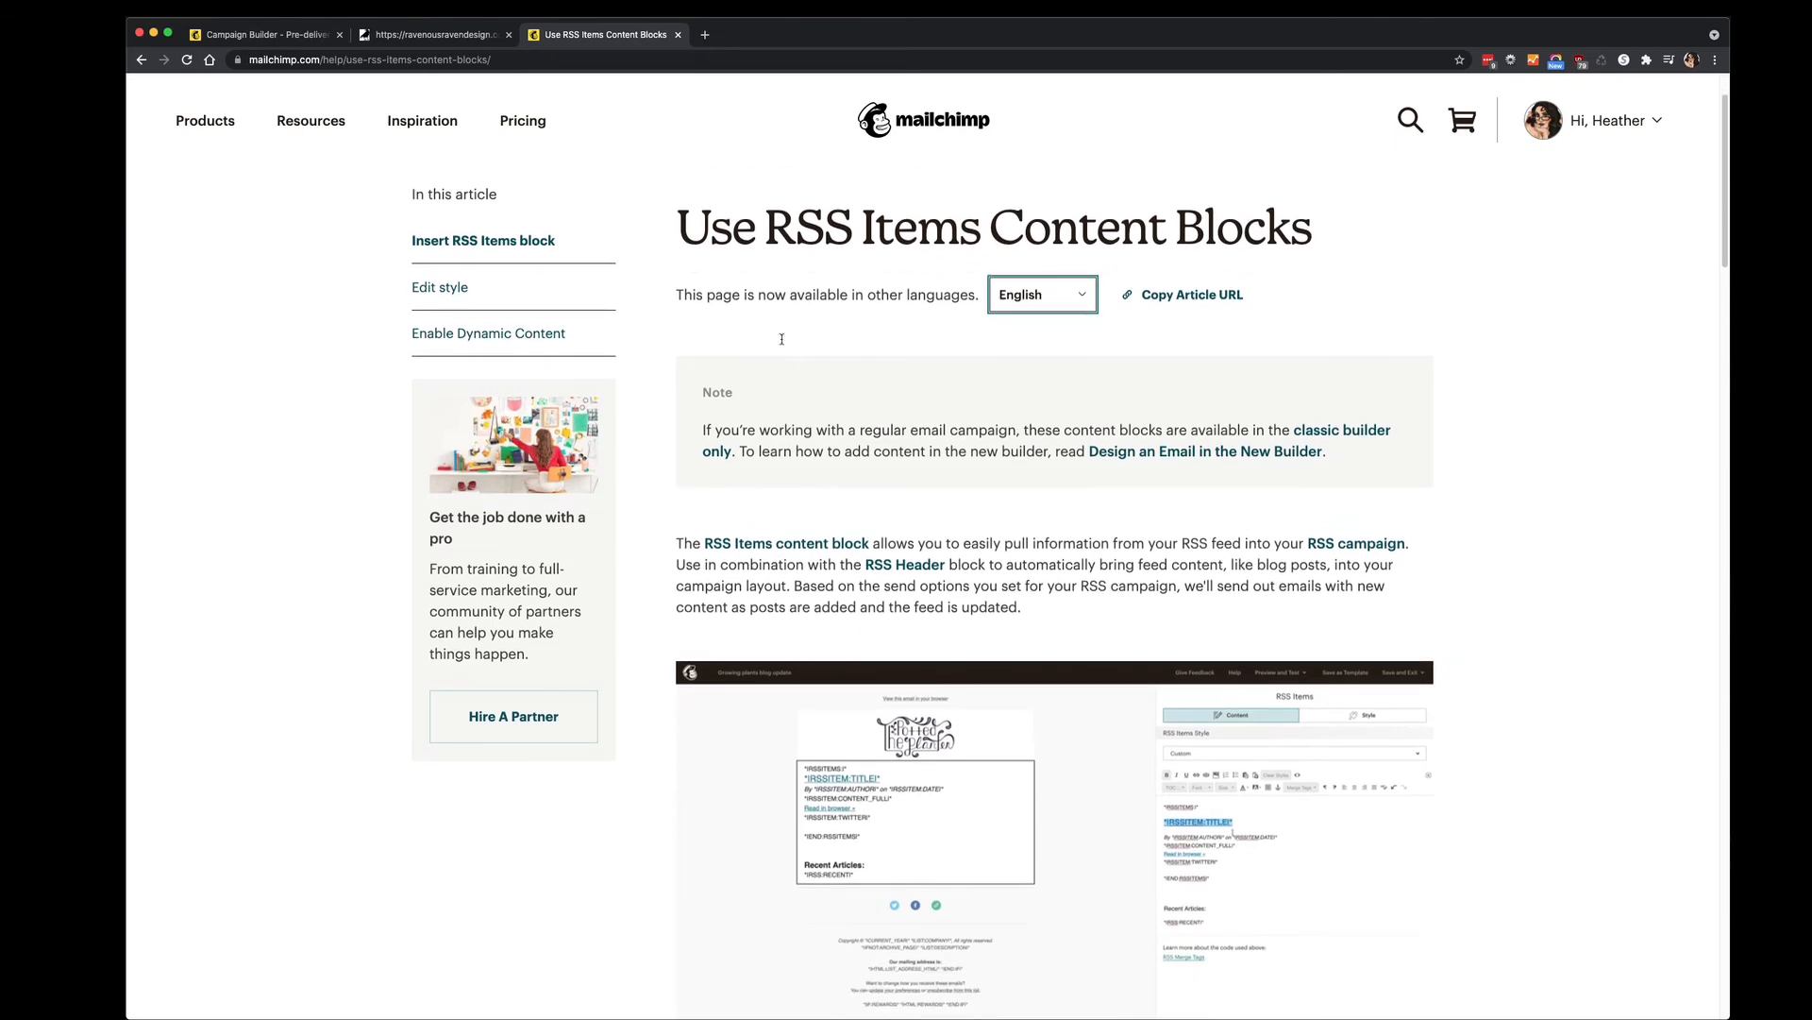
scroll(782, 340, "down", 12)
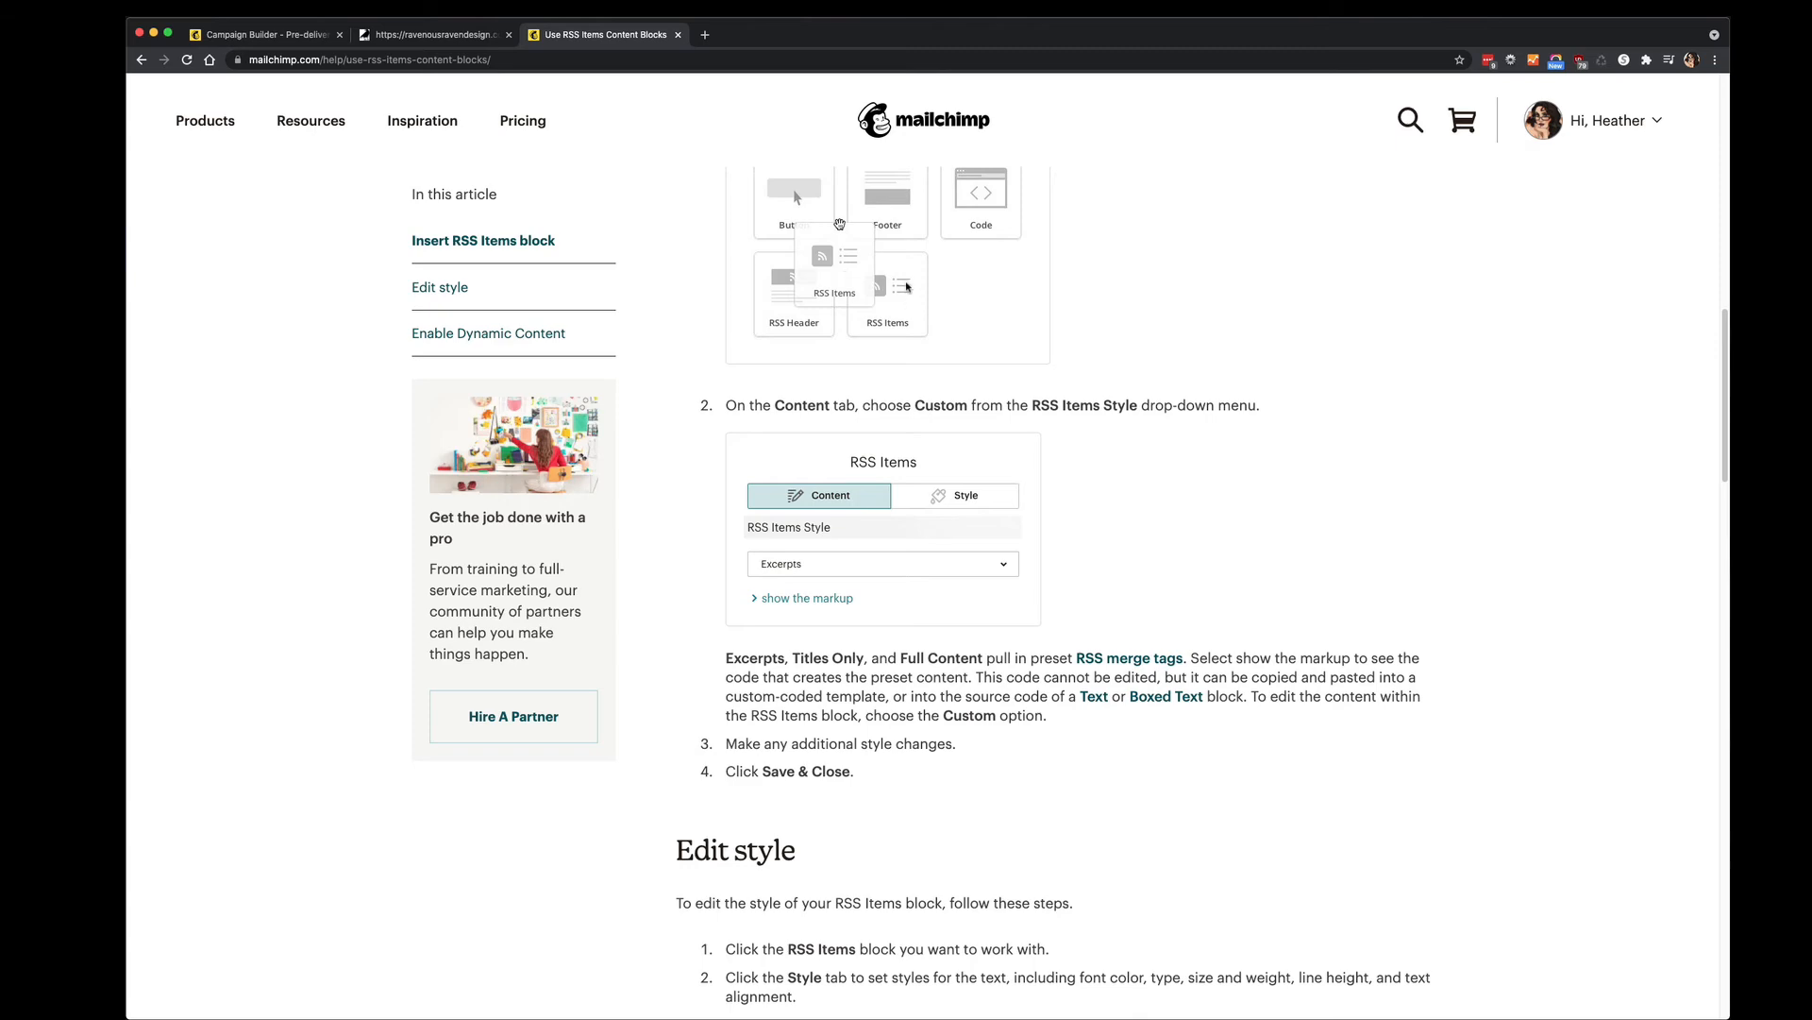
left_click(434, 35)
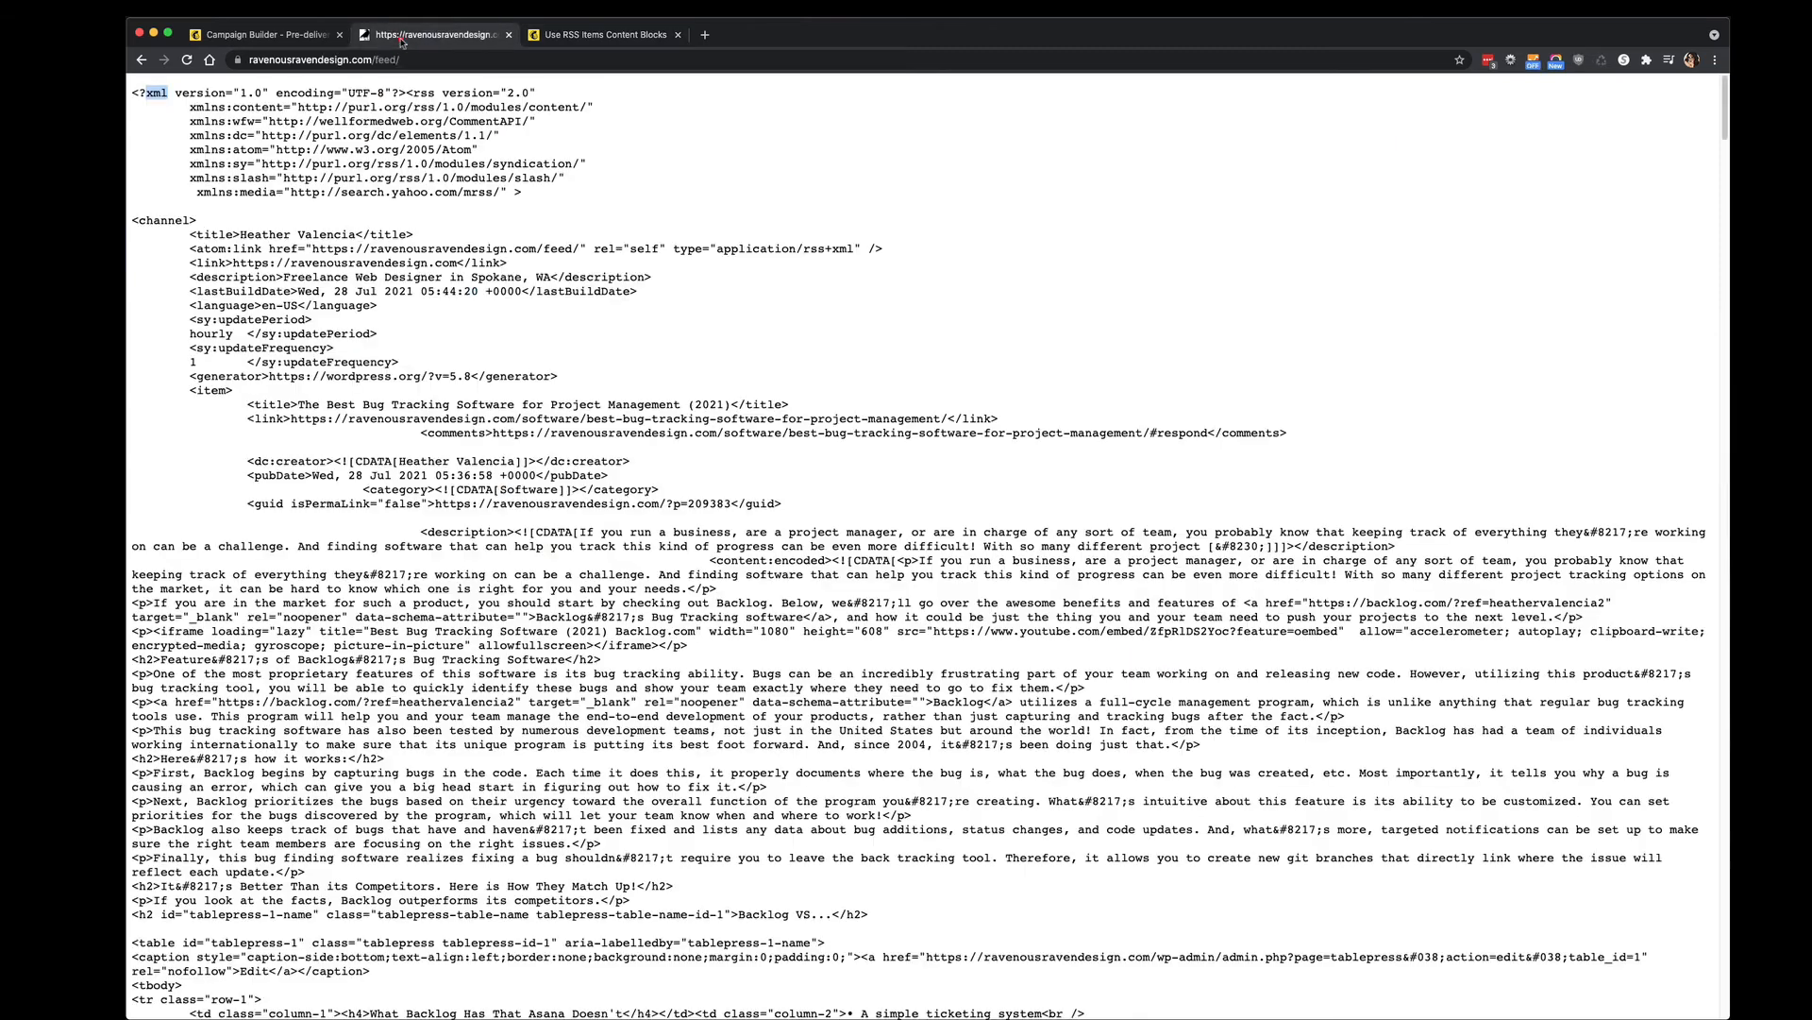
left_click(257, 35)
scroll(957, 528, "down", 3)
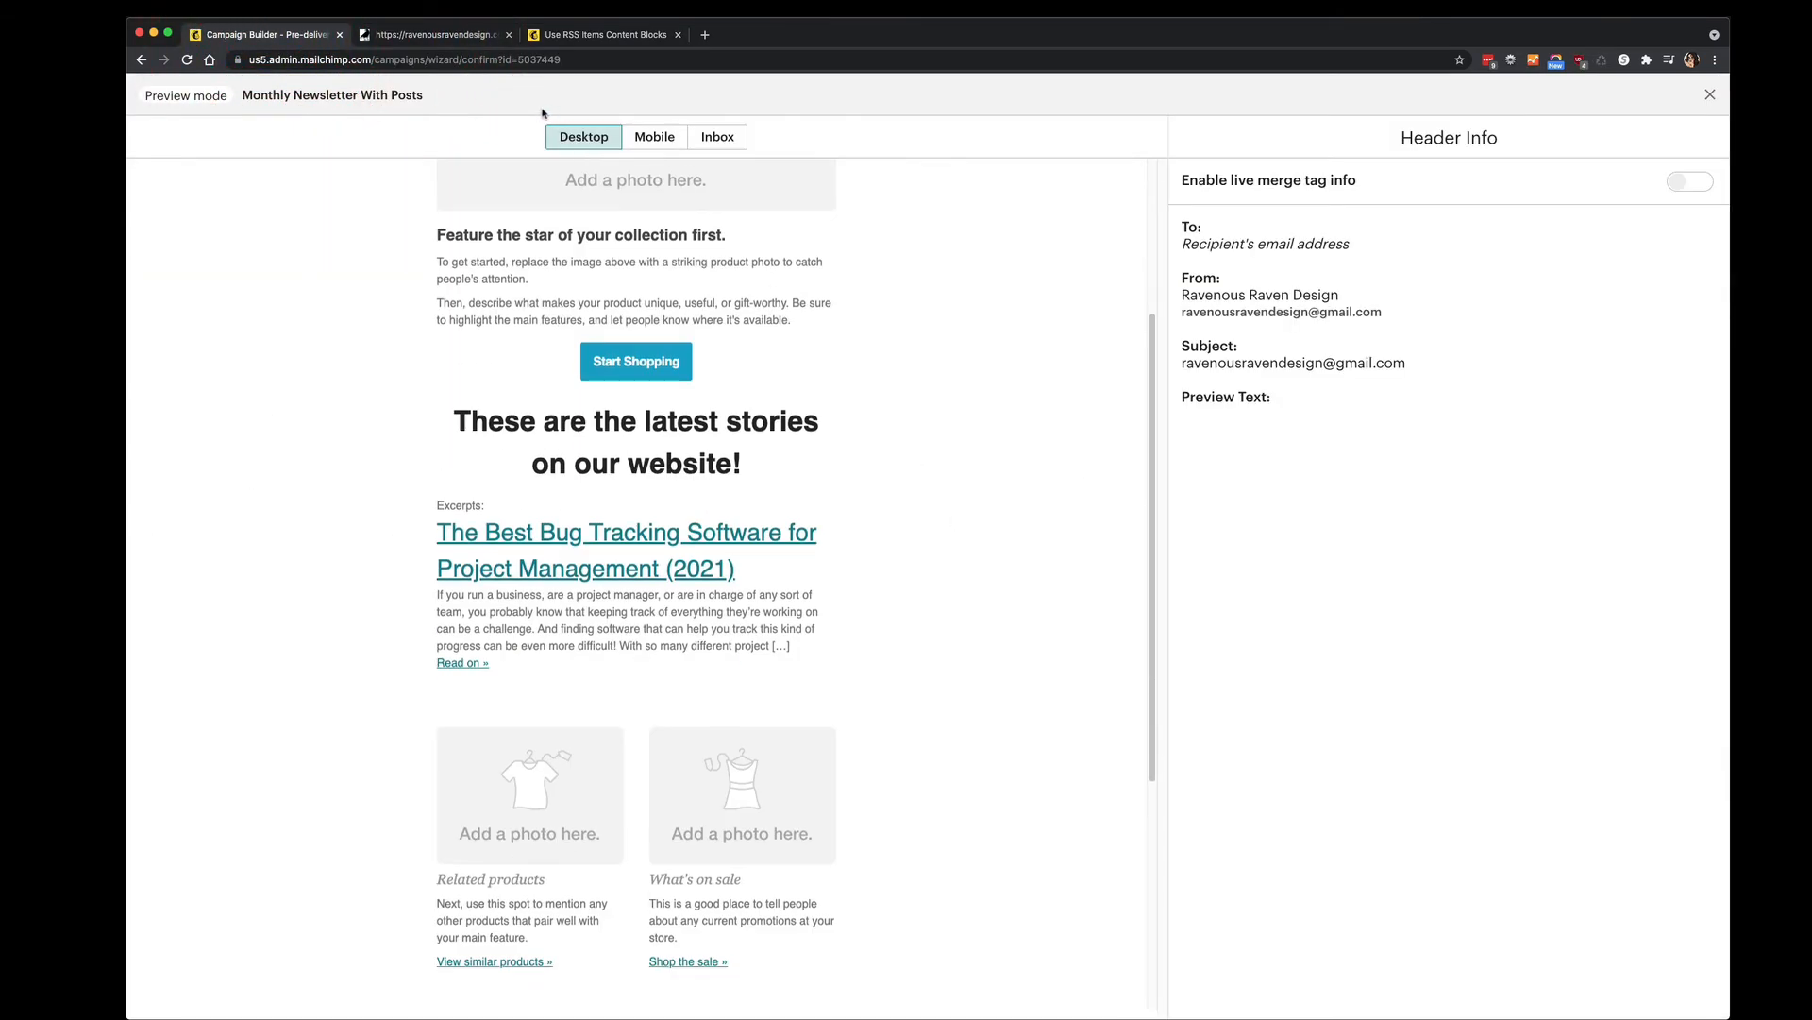
left_click(434, 35)
left_click(566, 35)
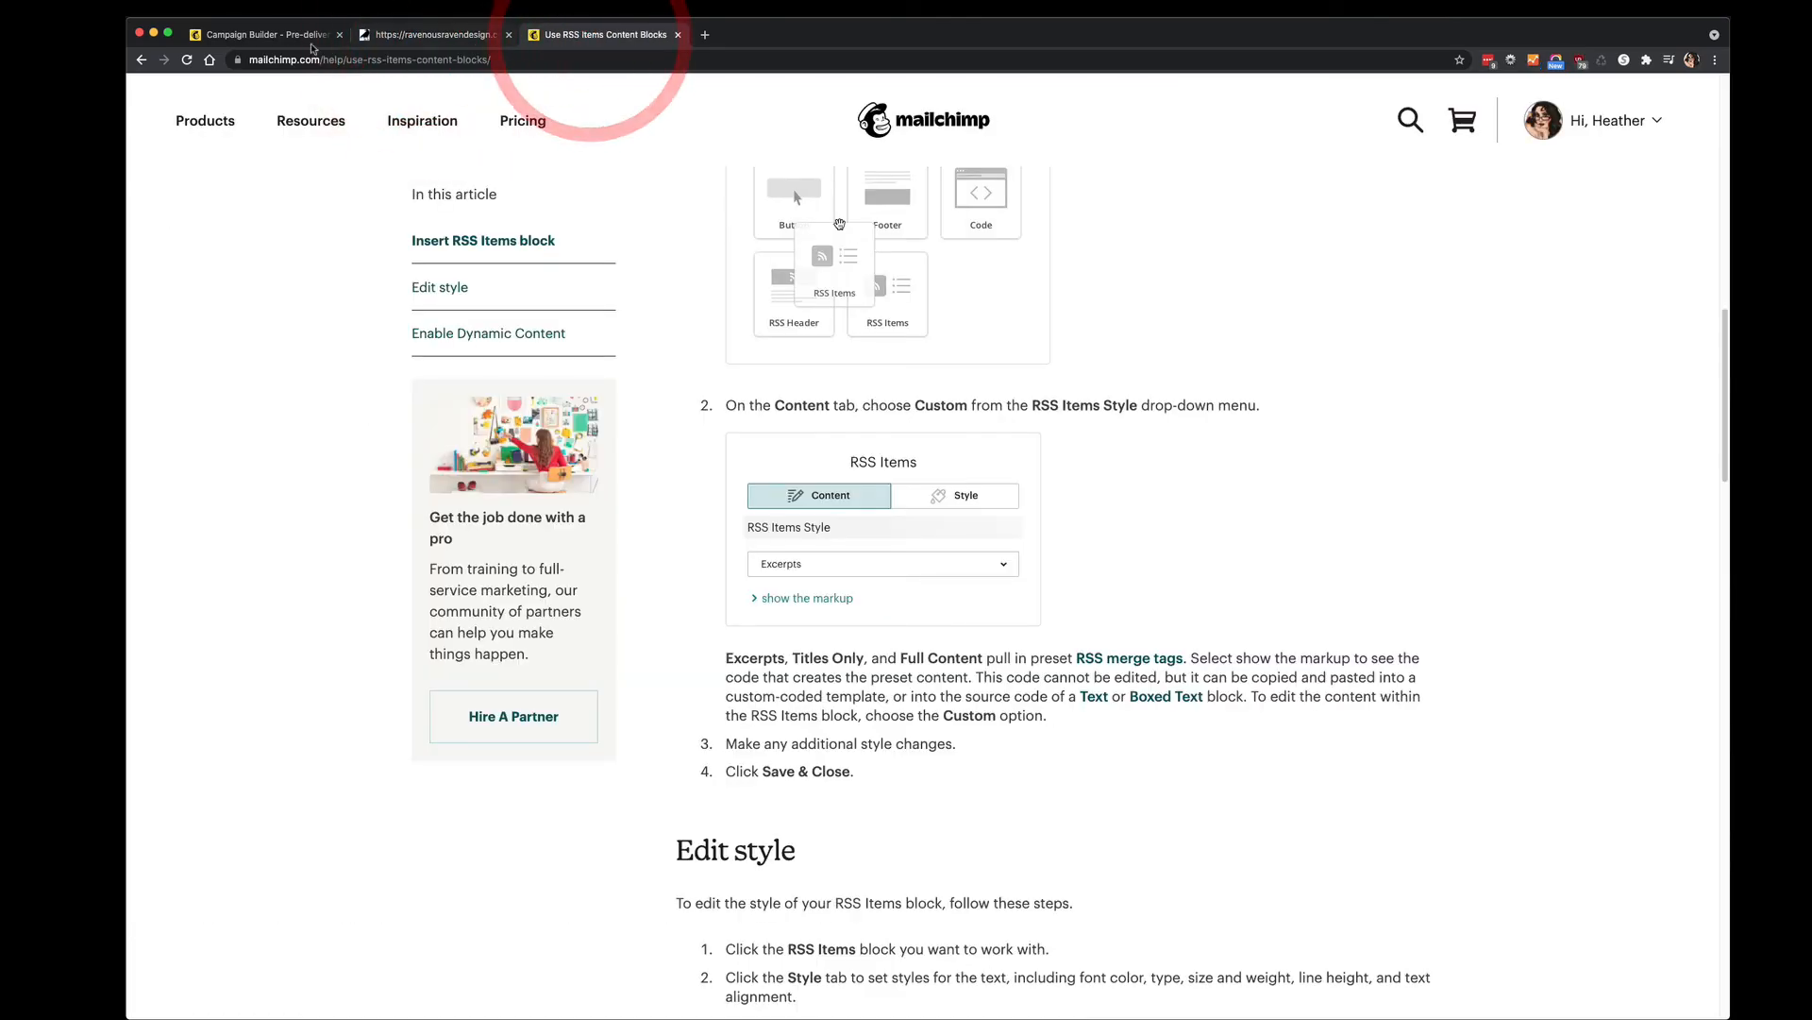
left_click(278, 35)
scroll(976, 574, "down", 4)
scroll(975, 578, "up", 7)
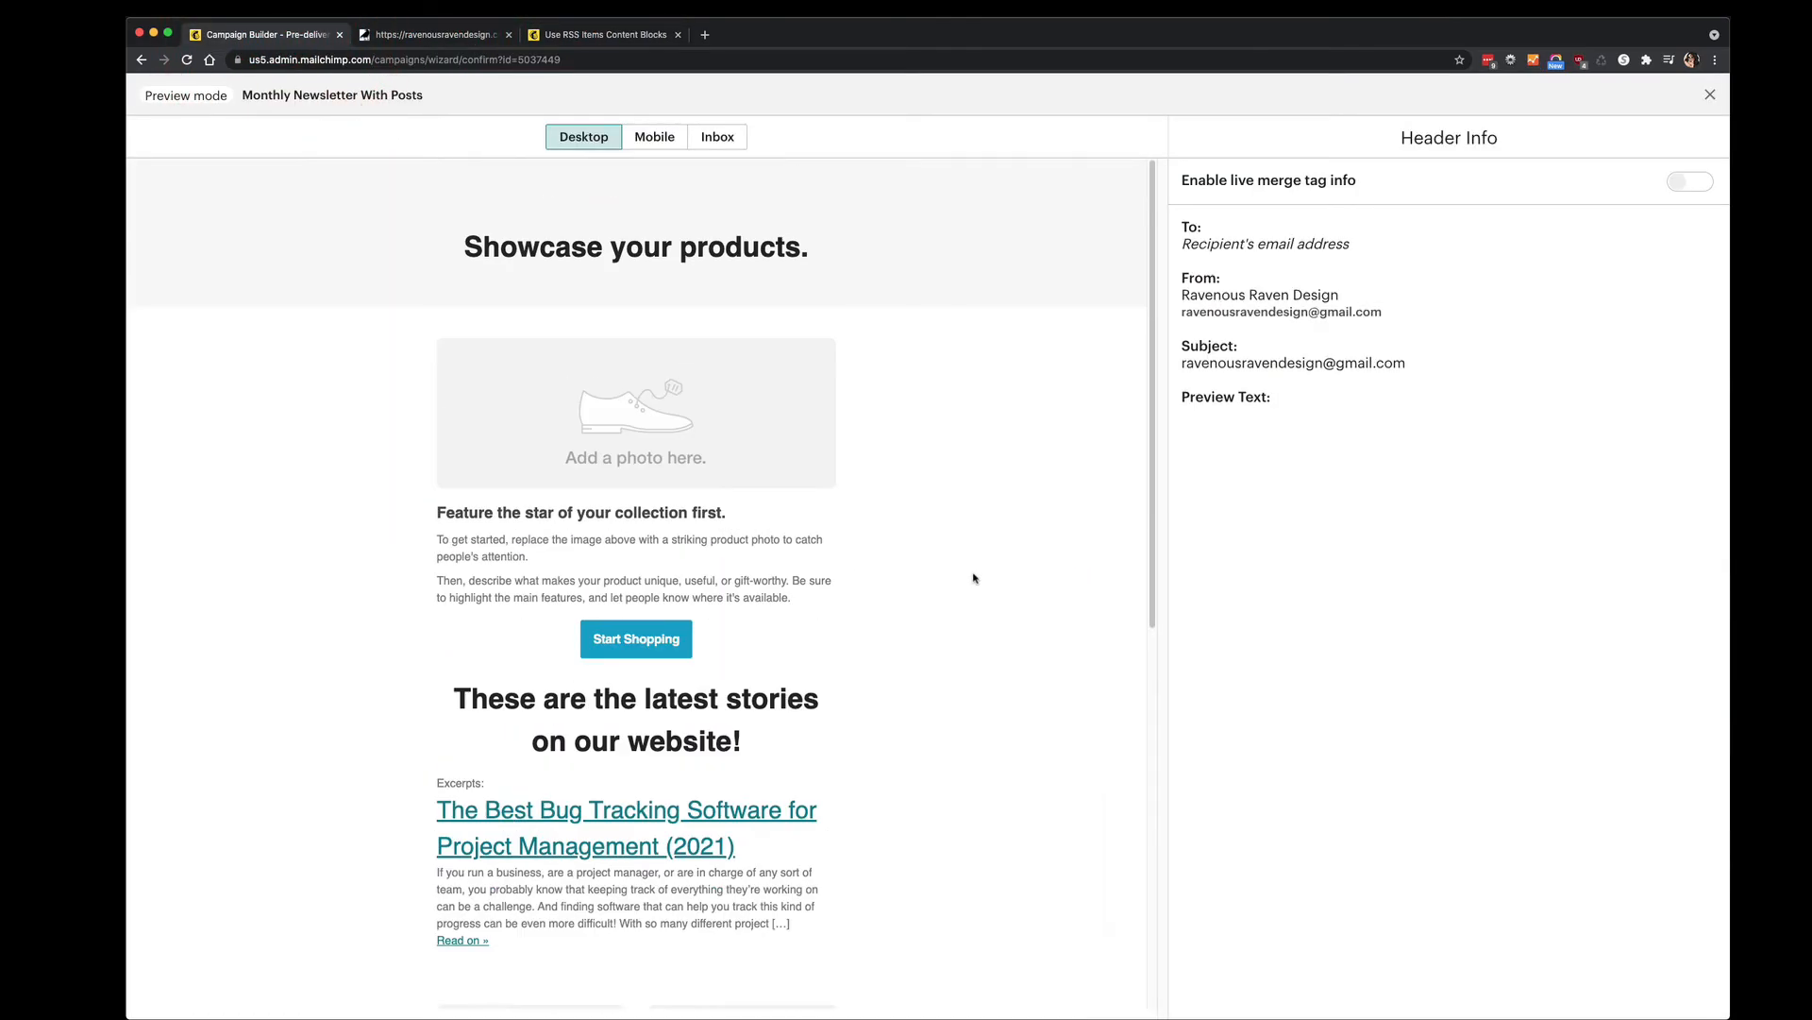
Compare the Mobile, Inbox and Desktop previews, then exit preview mode.
scroll(974, 578, "down", 2)
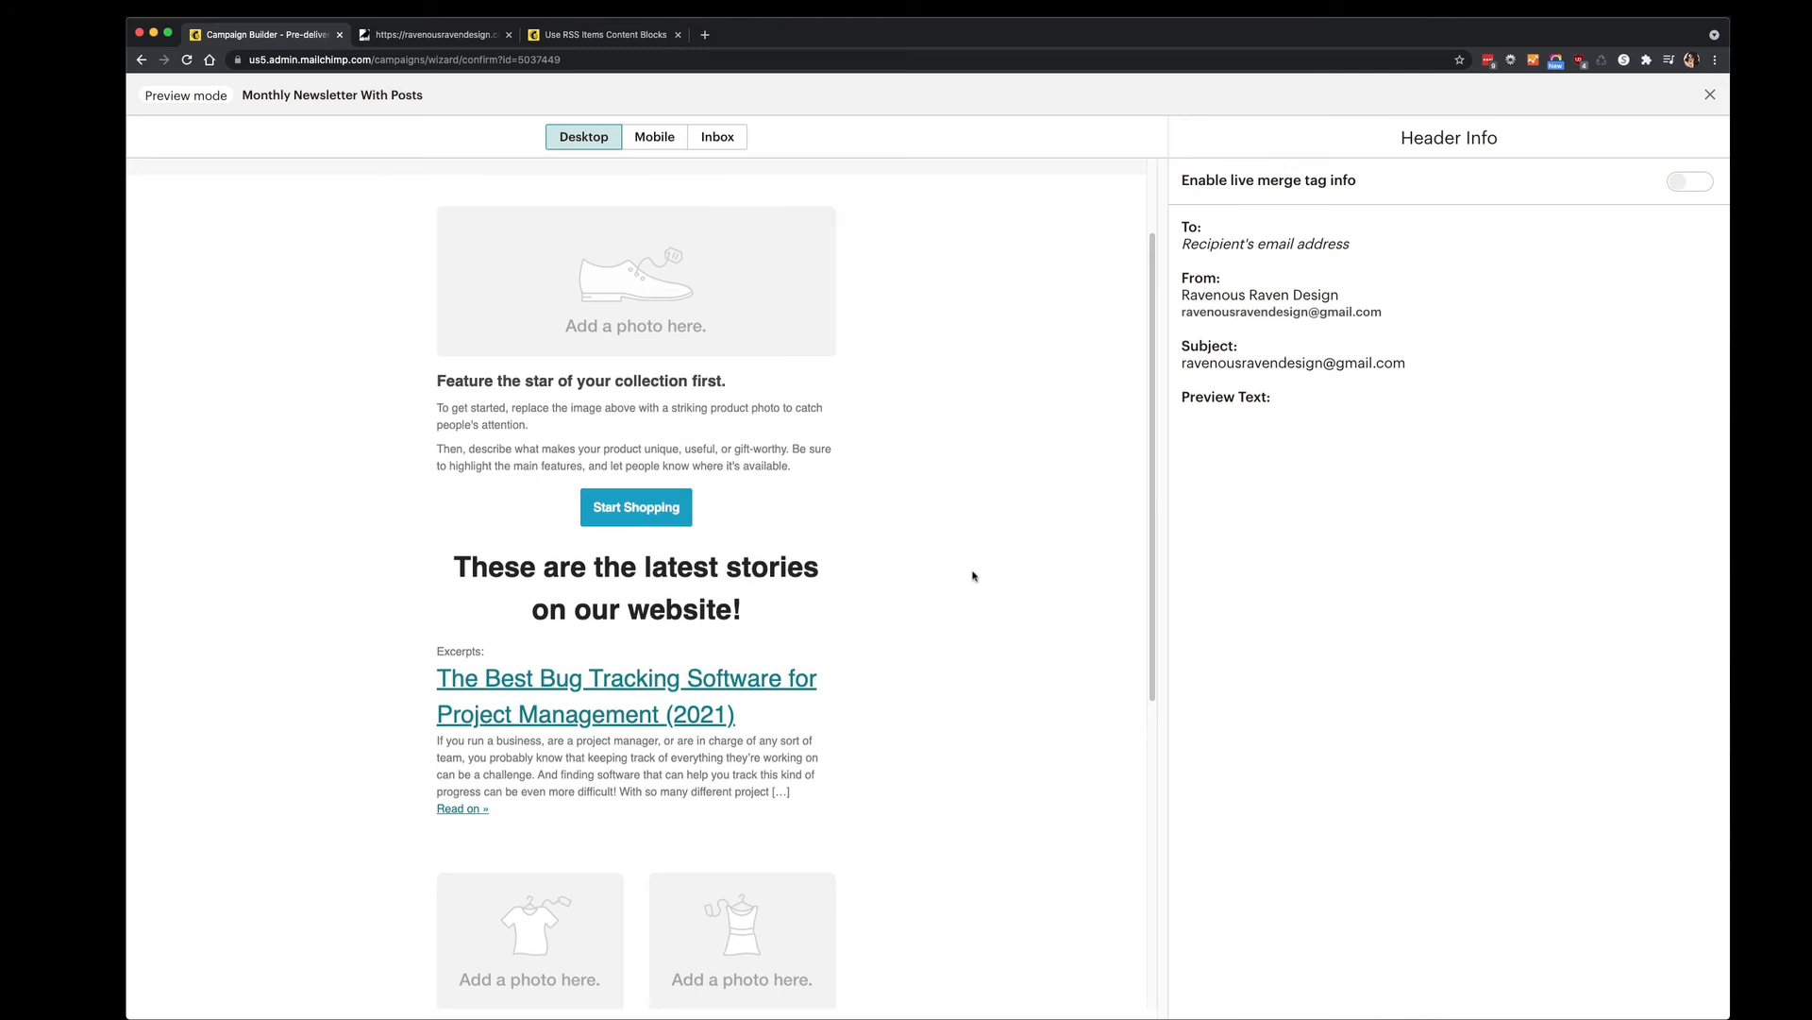
scroll(975, 576, "down", 4)
scroll(974, 576, "up", 6)
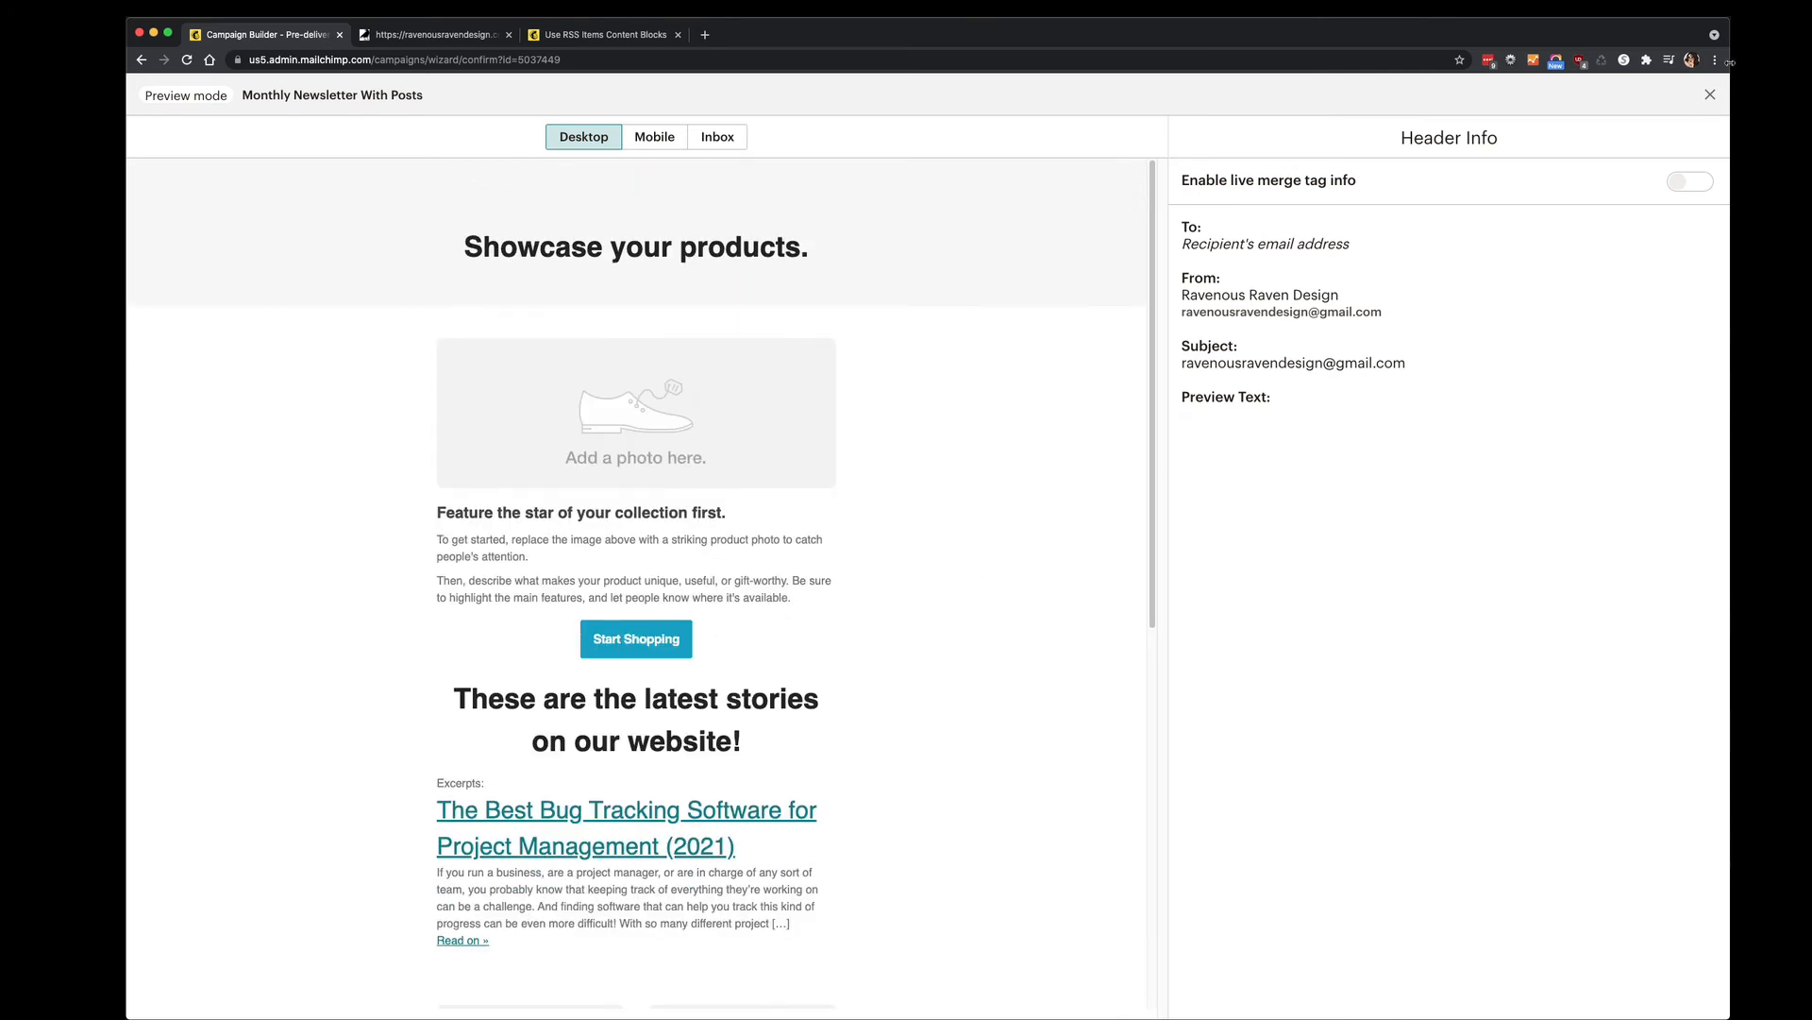
left_click(658, 136)
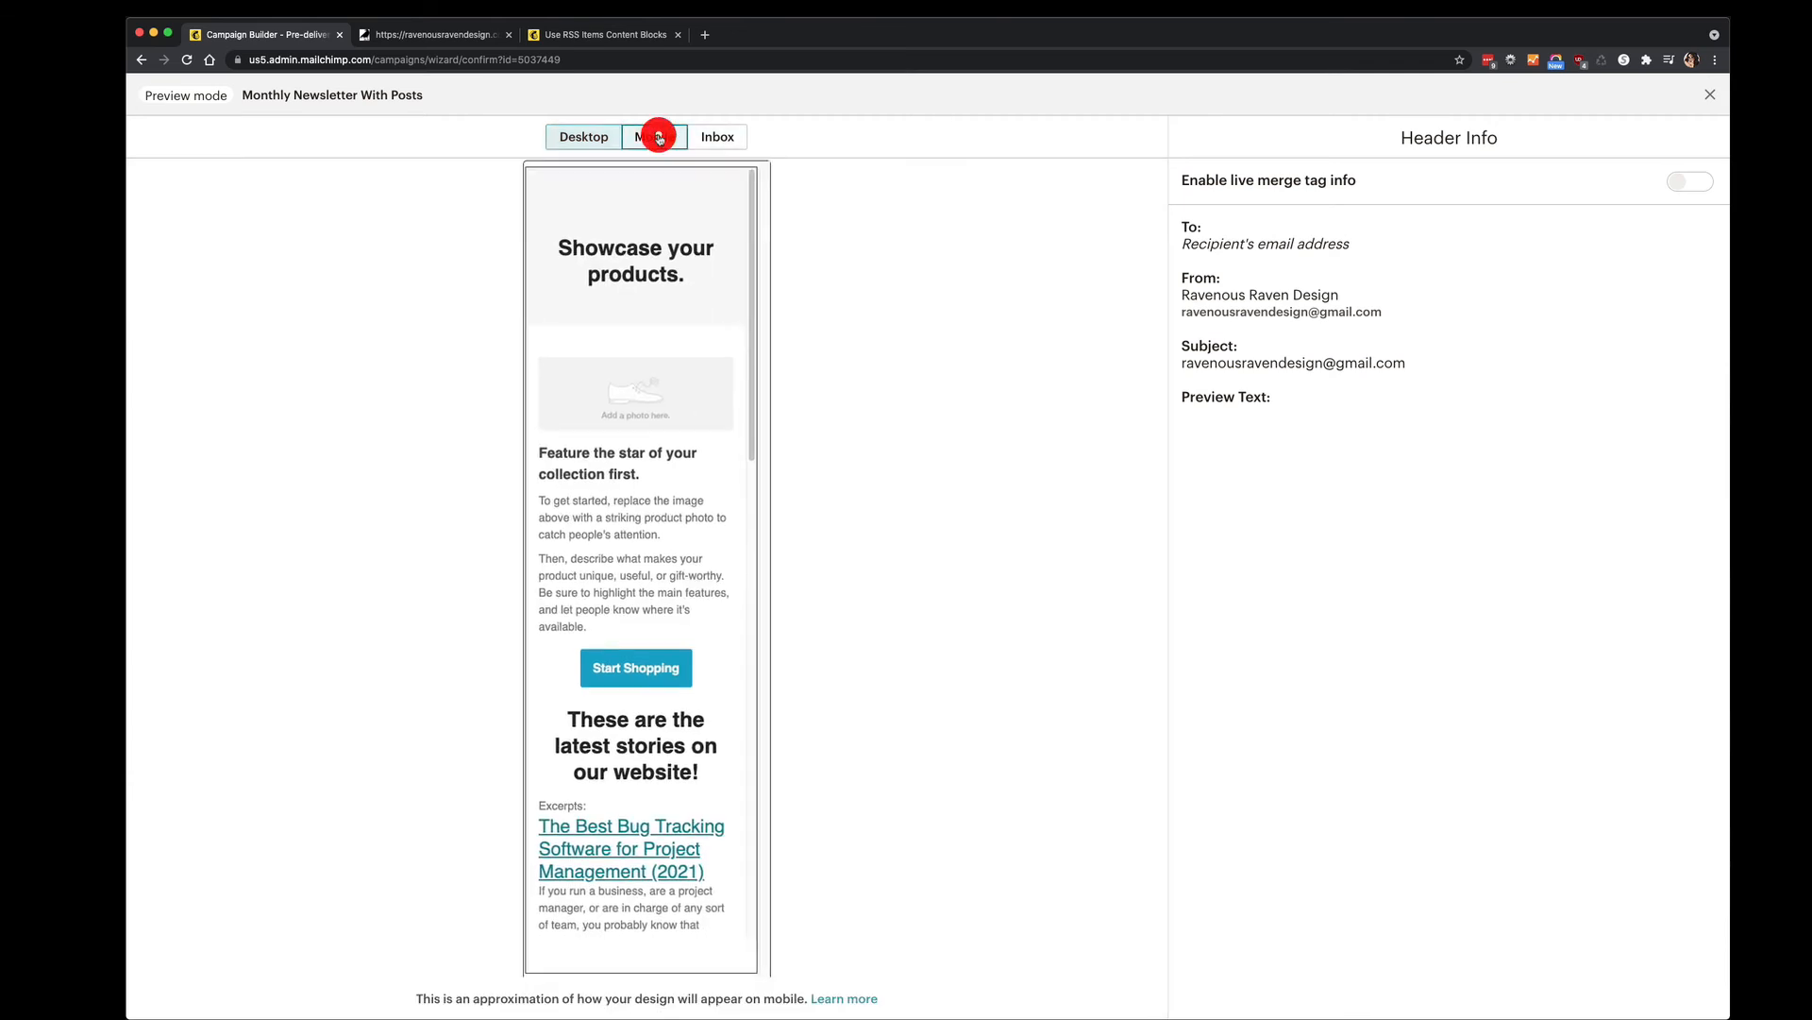
left_click(715, 137)
left_click(583, 137)
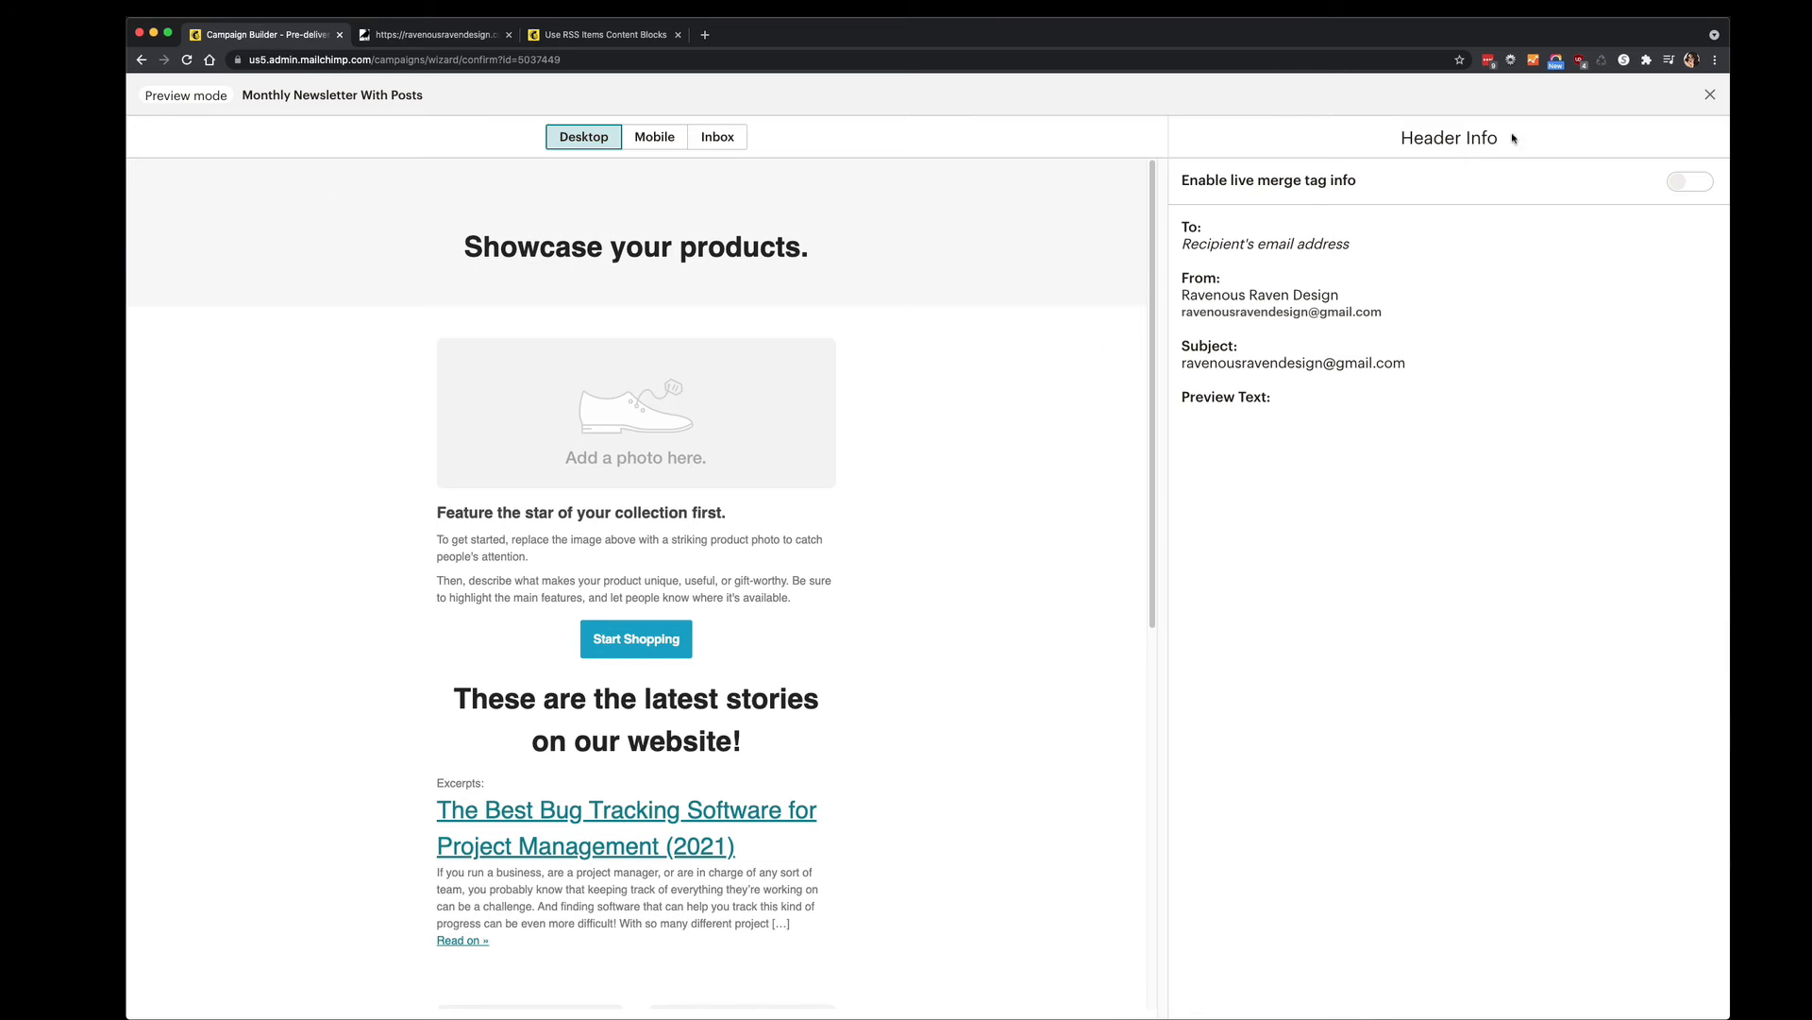
left_click(1710, 96)
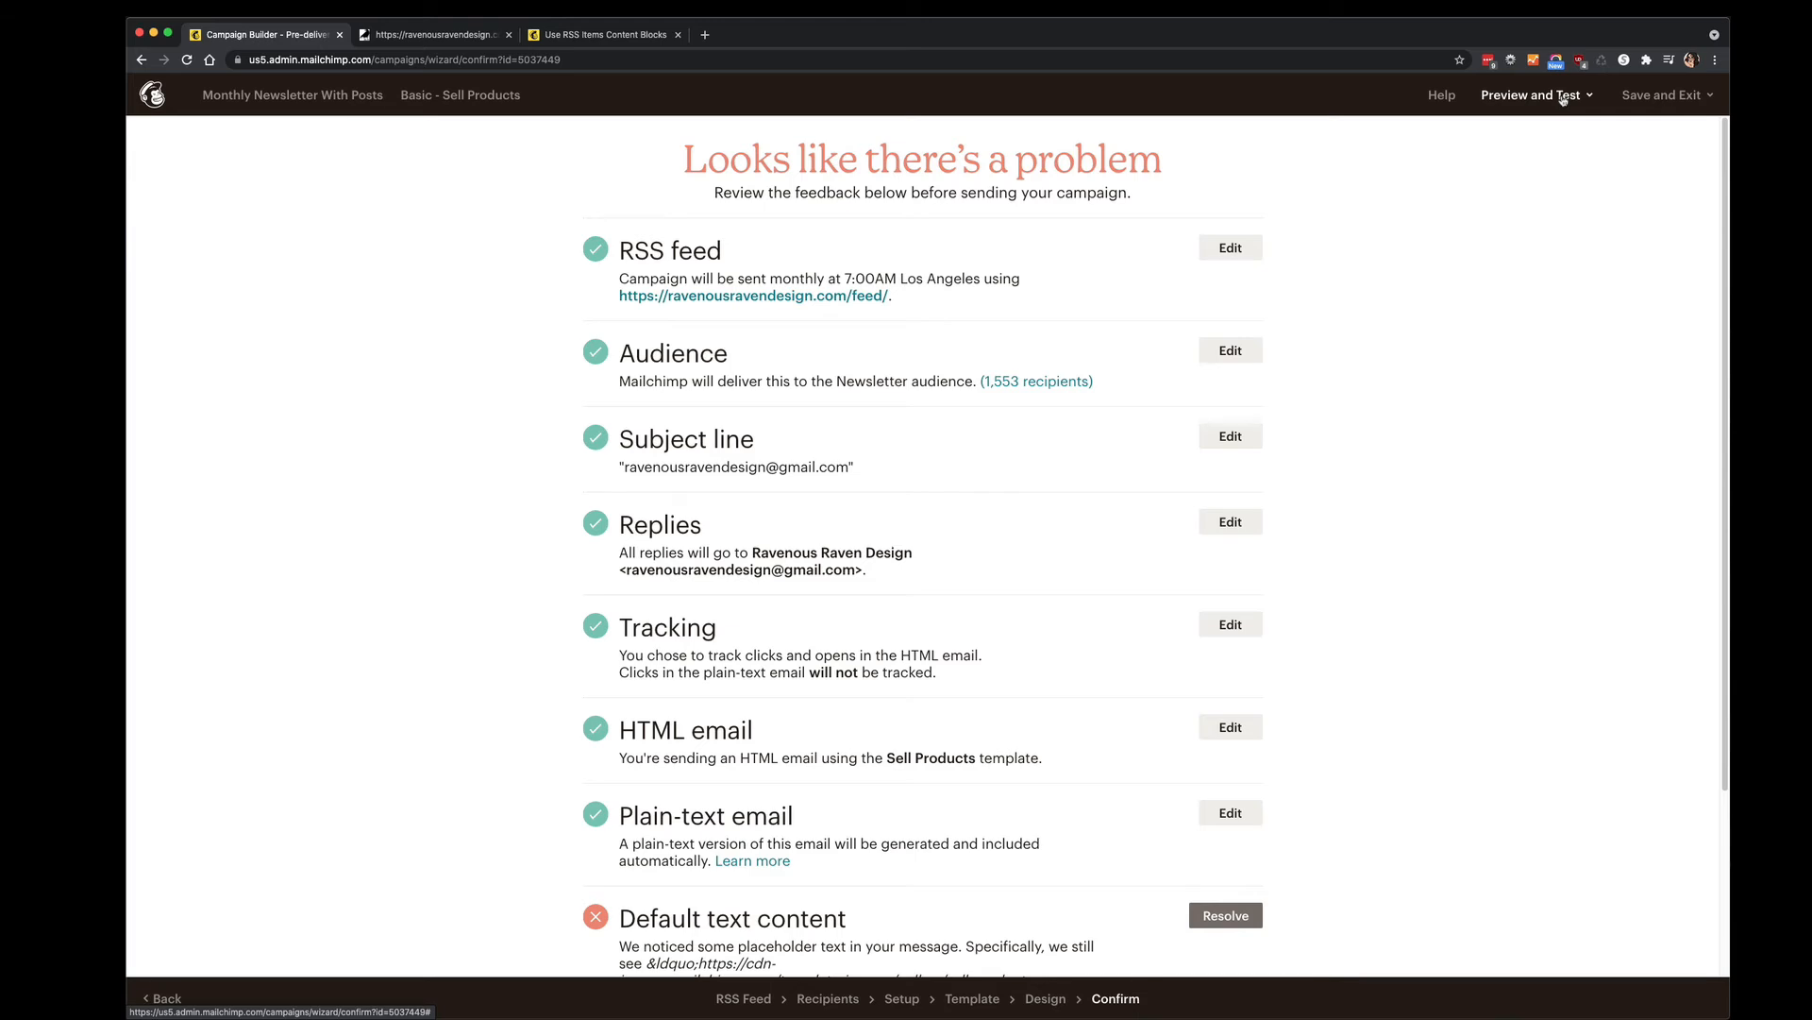
Leave the Confirm checklist and return to the Design step via the Design breadcrumb.
scroll(1447, 383, "down", 5)
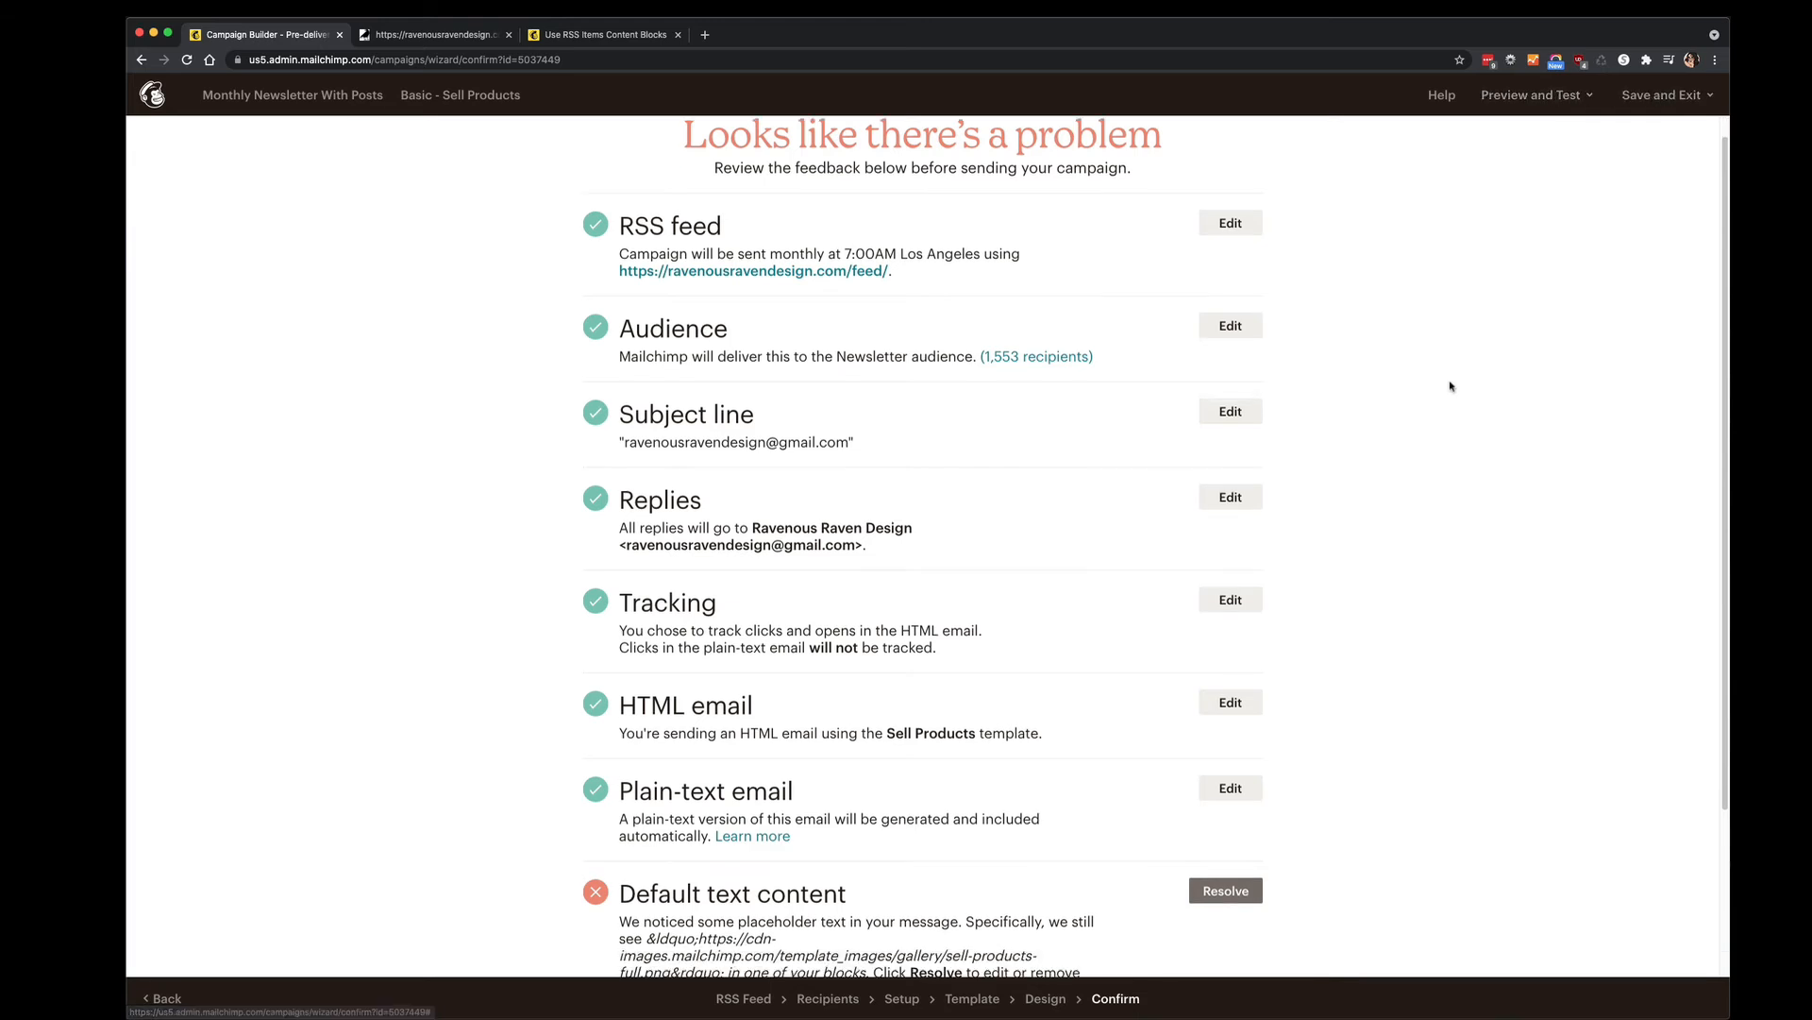
scroll(1445, 382, "up", 5)
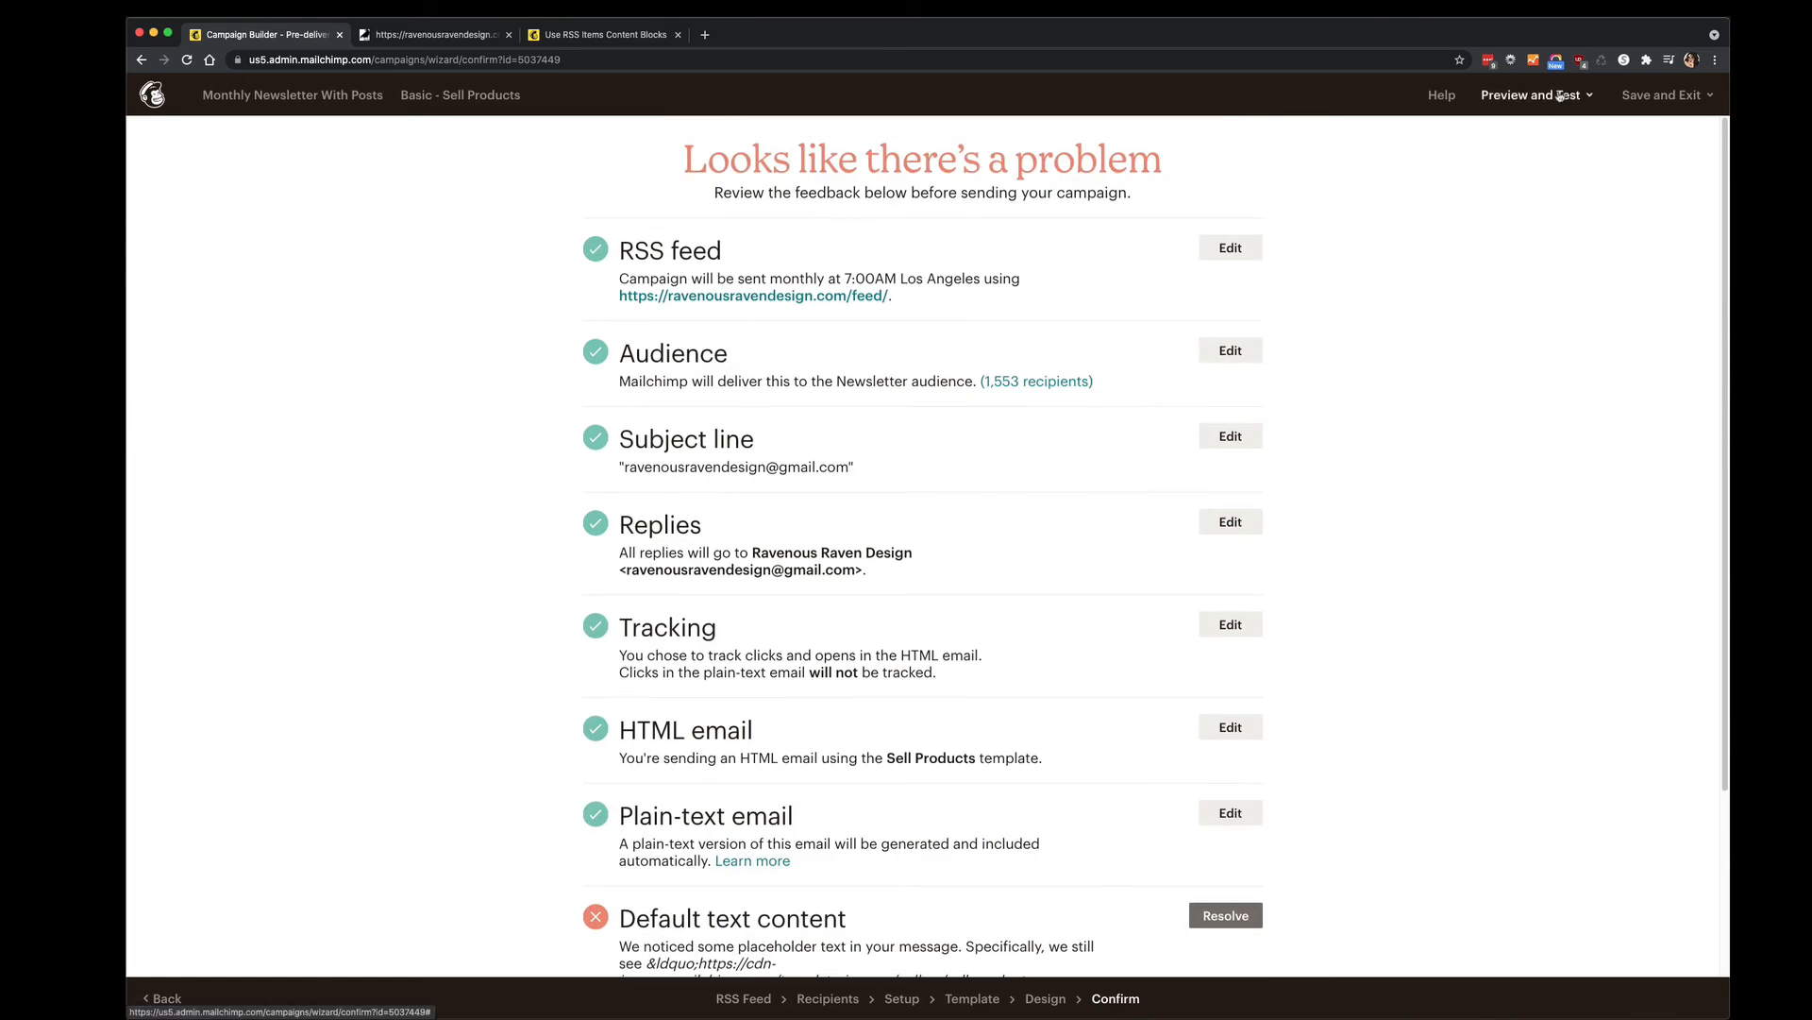
left_click(1663, 94)
left_click(1541, 95)
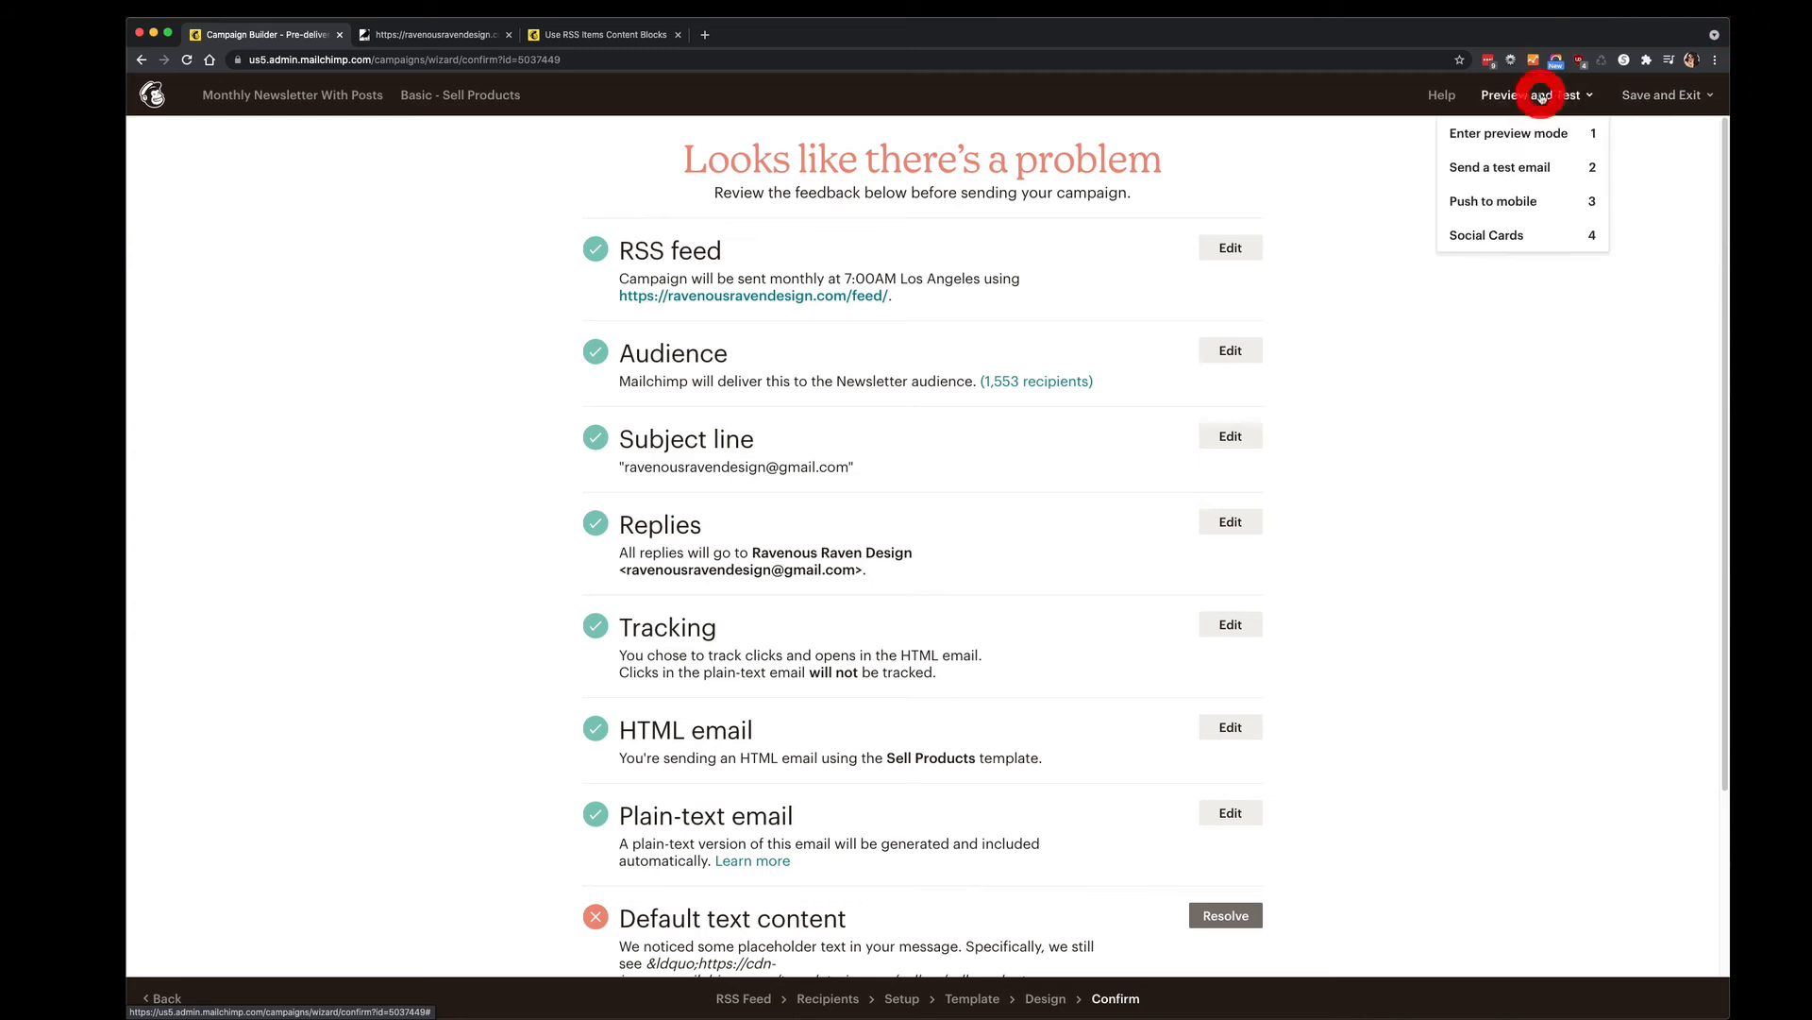
left_click(1382, 463)
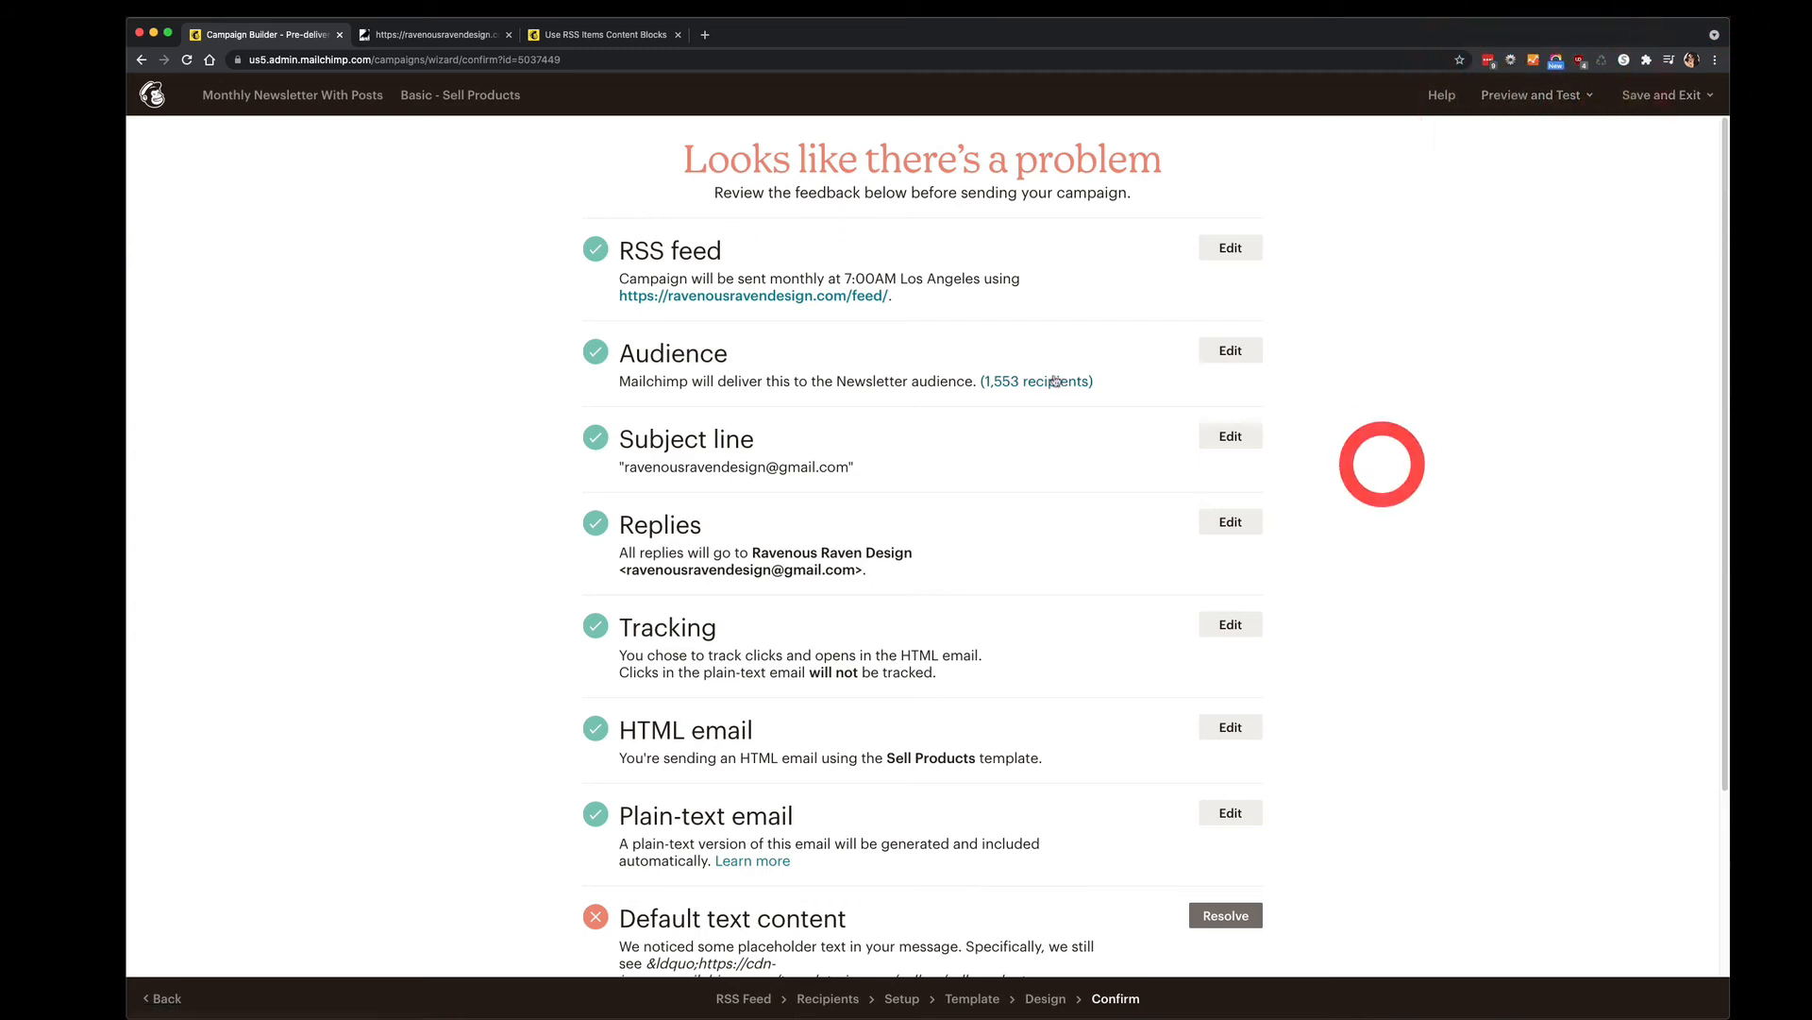
scroll(1050, 383, "down", 5)
scroll(1048, 383, "up", 5)
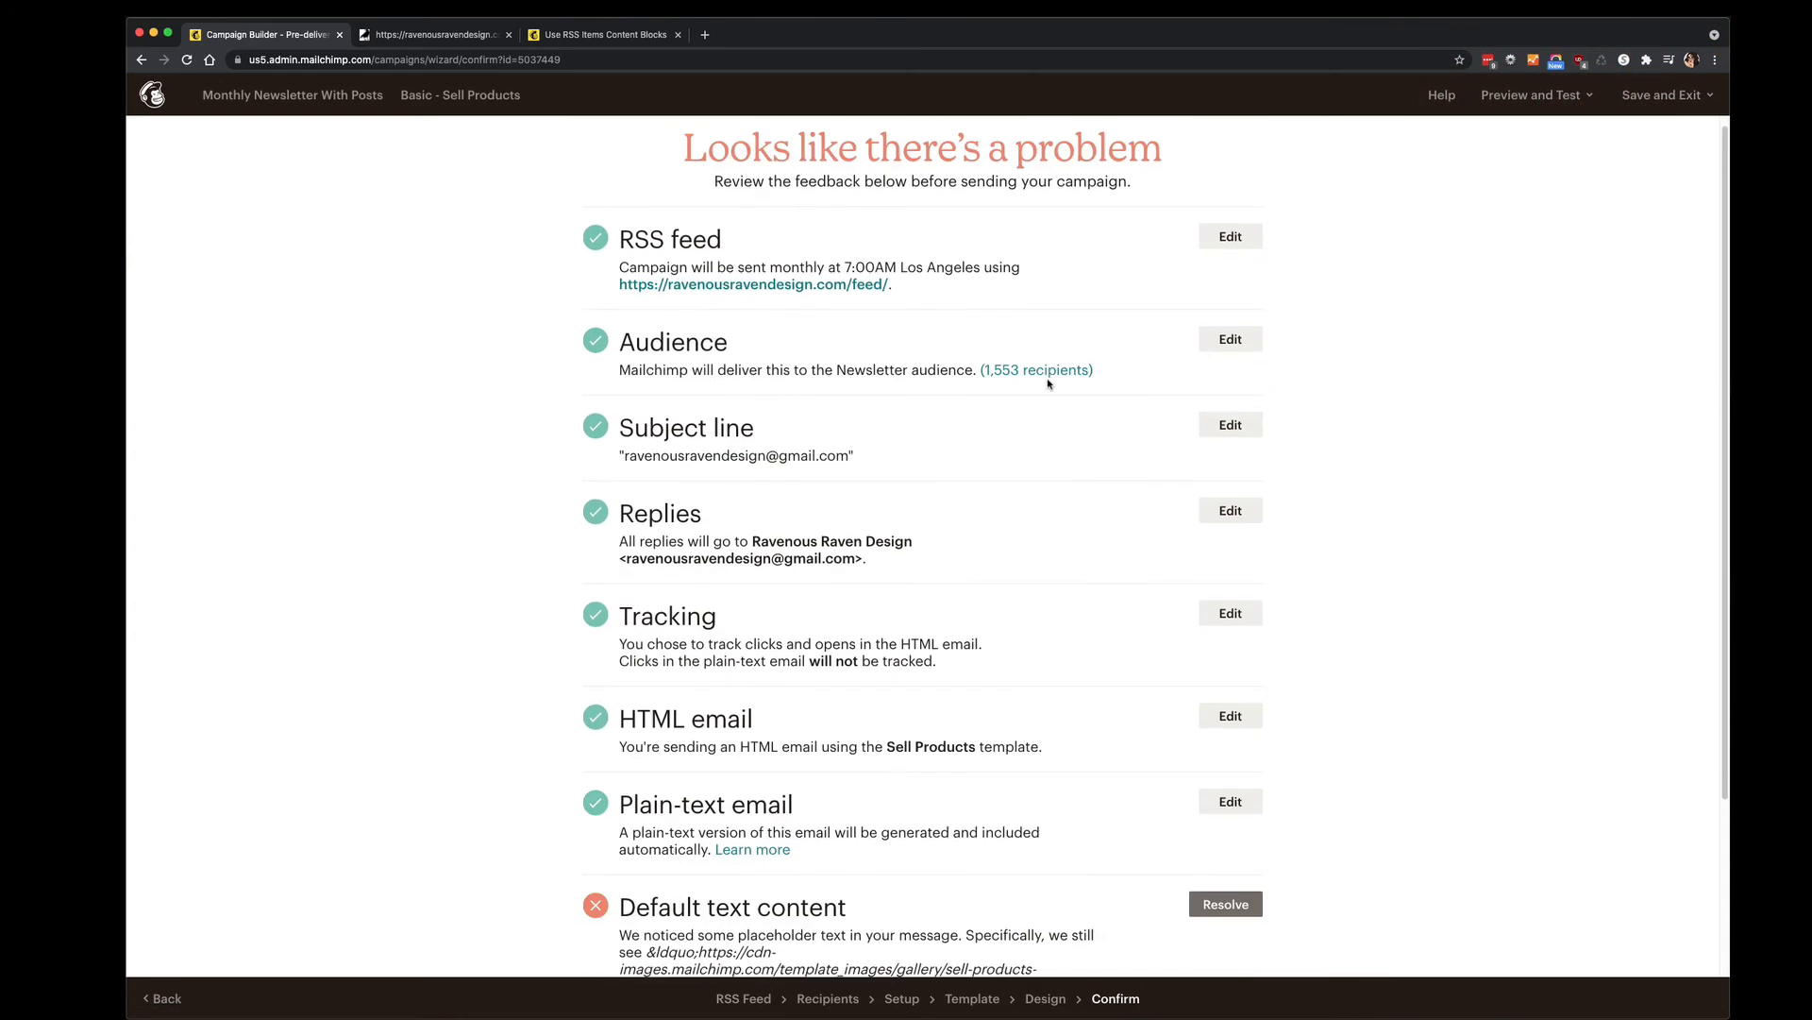
scroll(1048, 384, "down", 5)
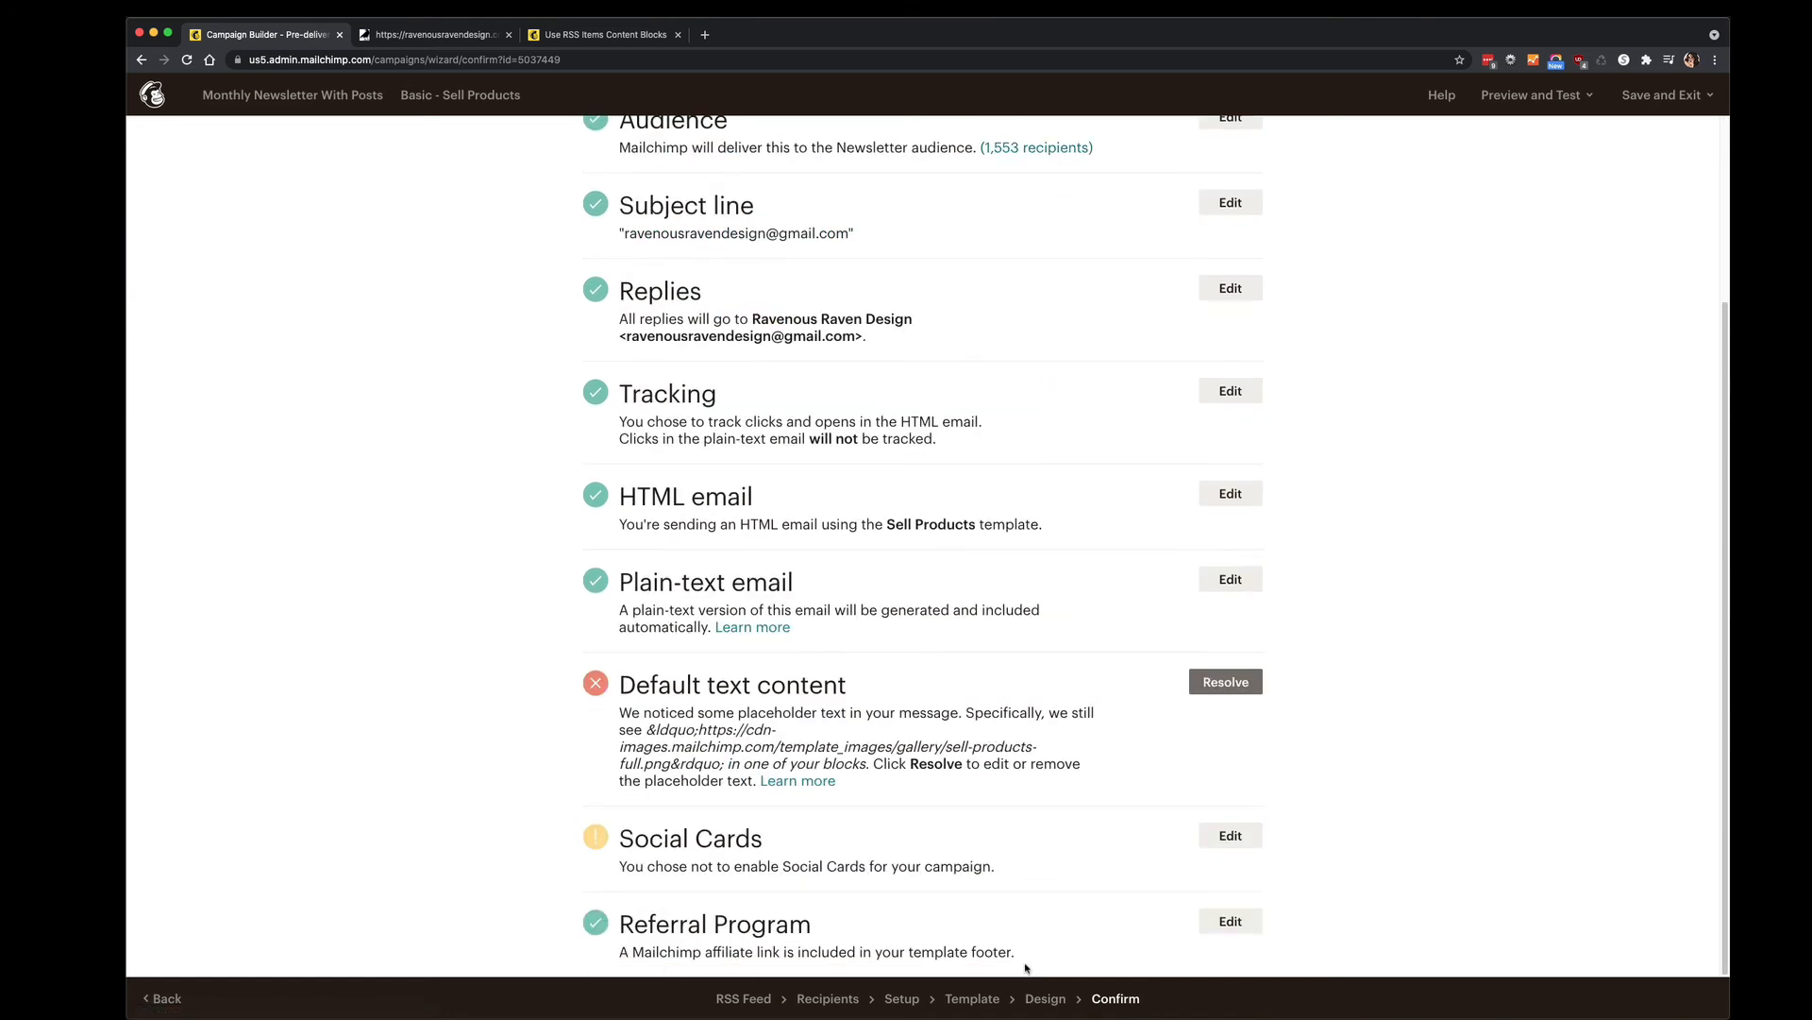
left_click(1042, 998)
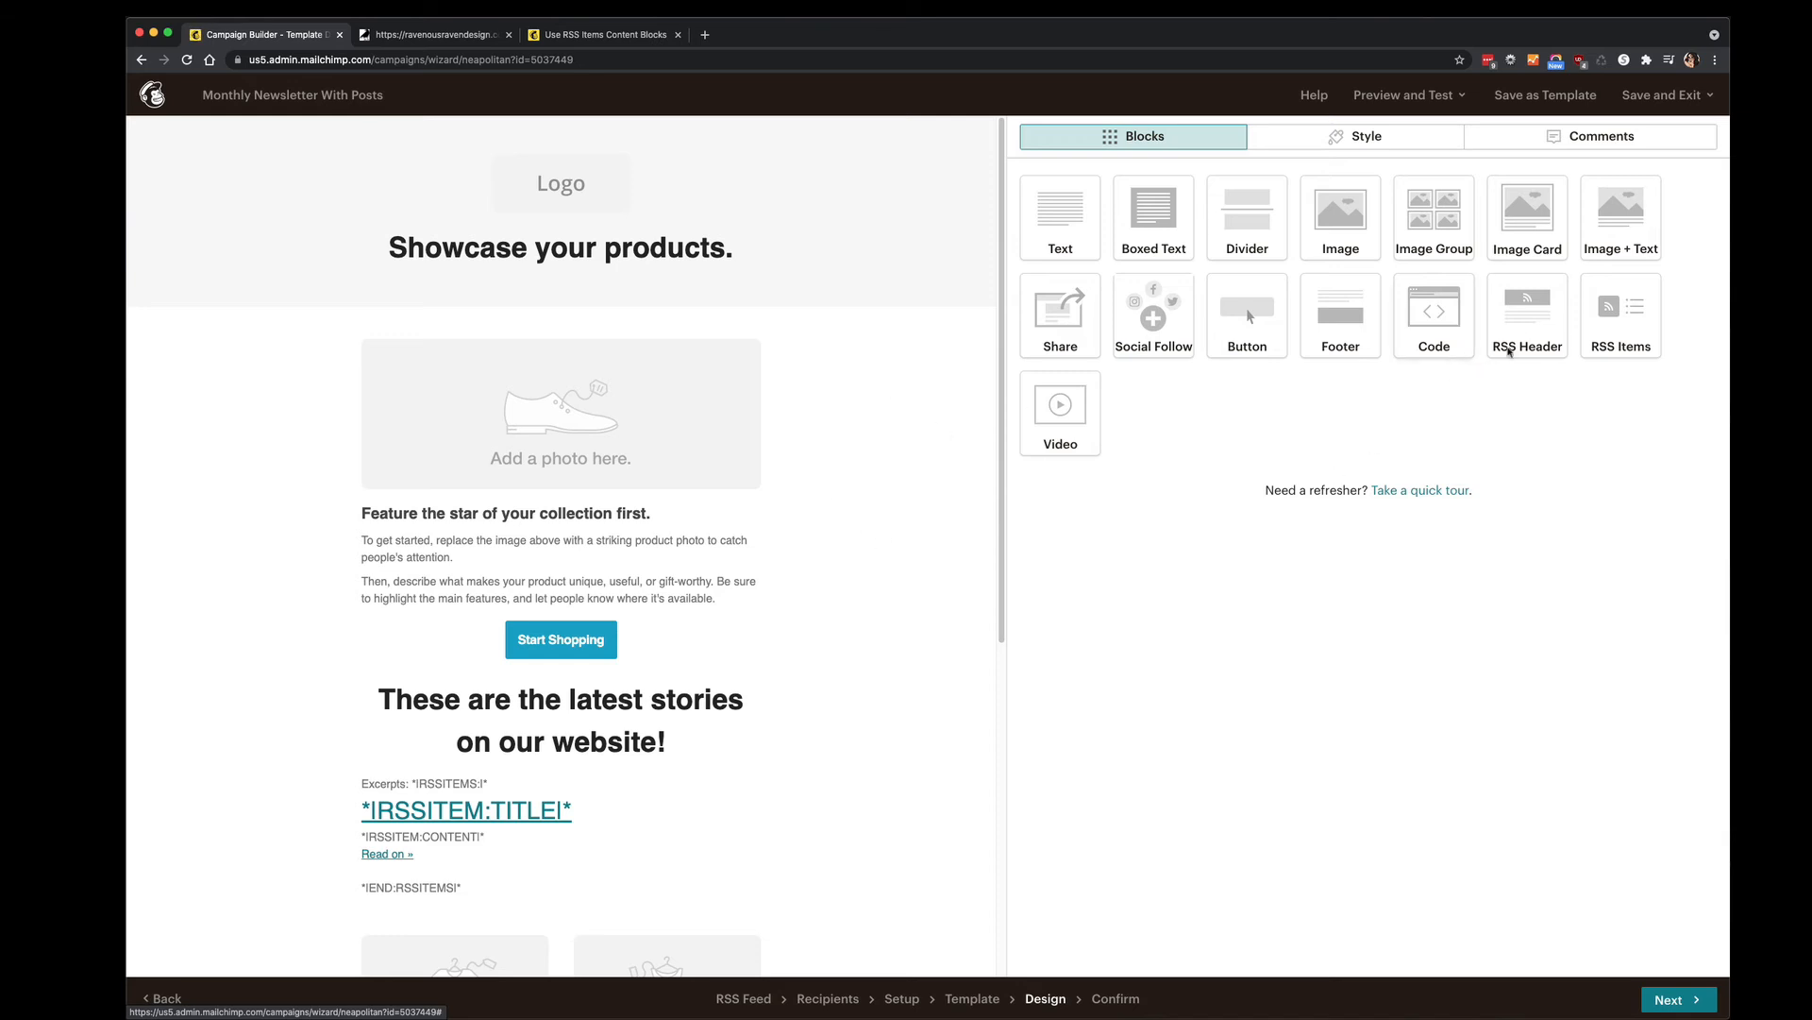
Drop a second RSS Items block below the stories heading, save it, and continue to Confirm.
left_click_drag(1628, 321, 478, 789)
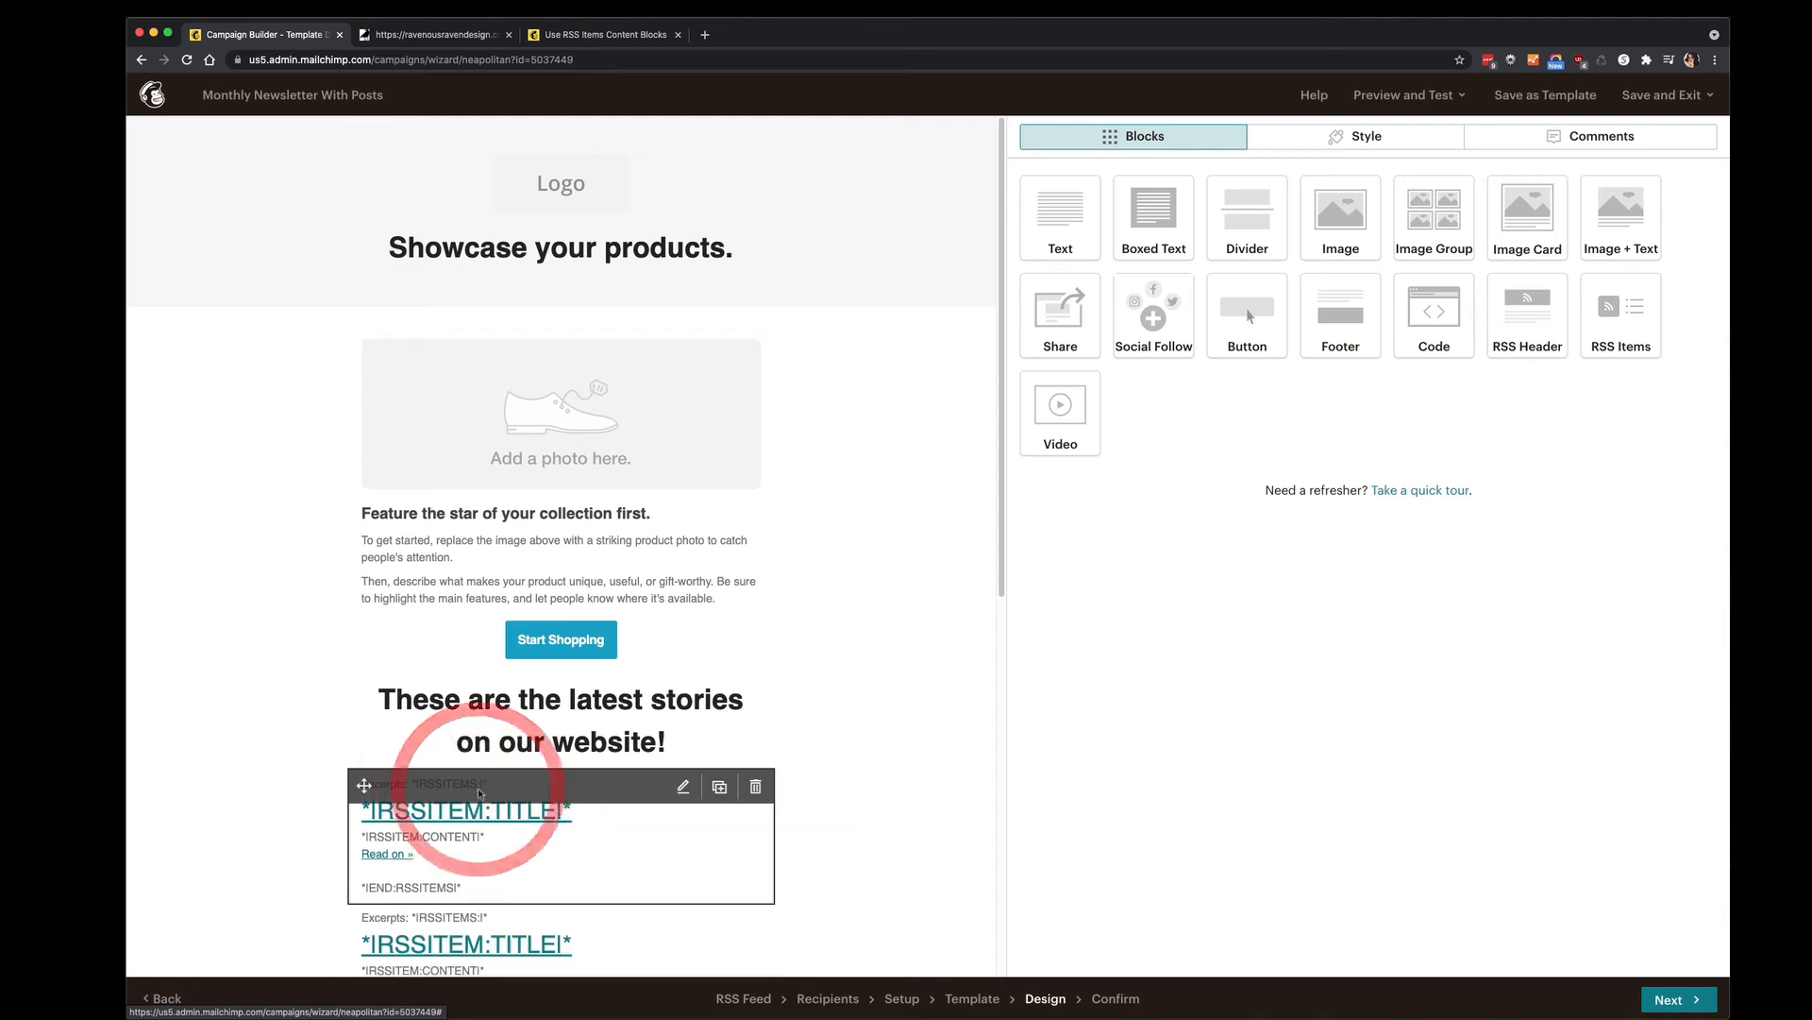
scroll(259, 642, "down", 3)
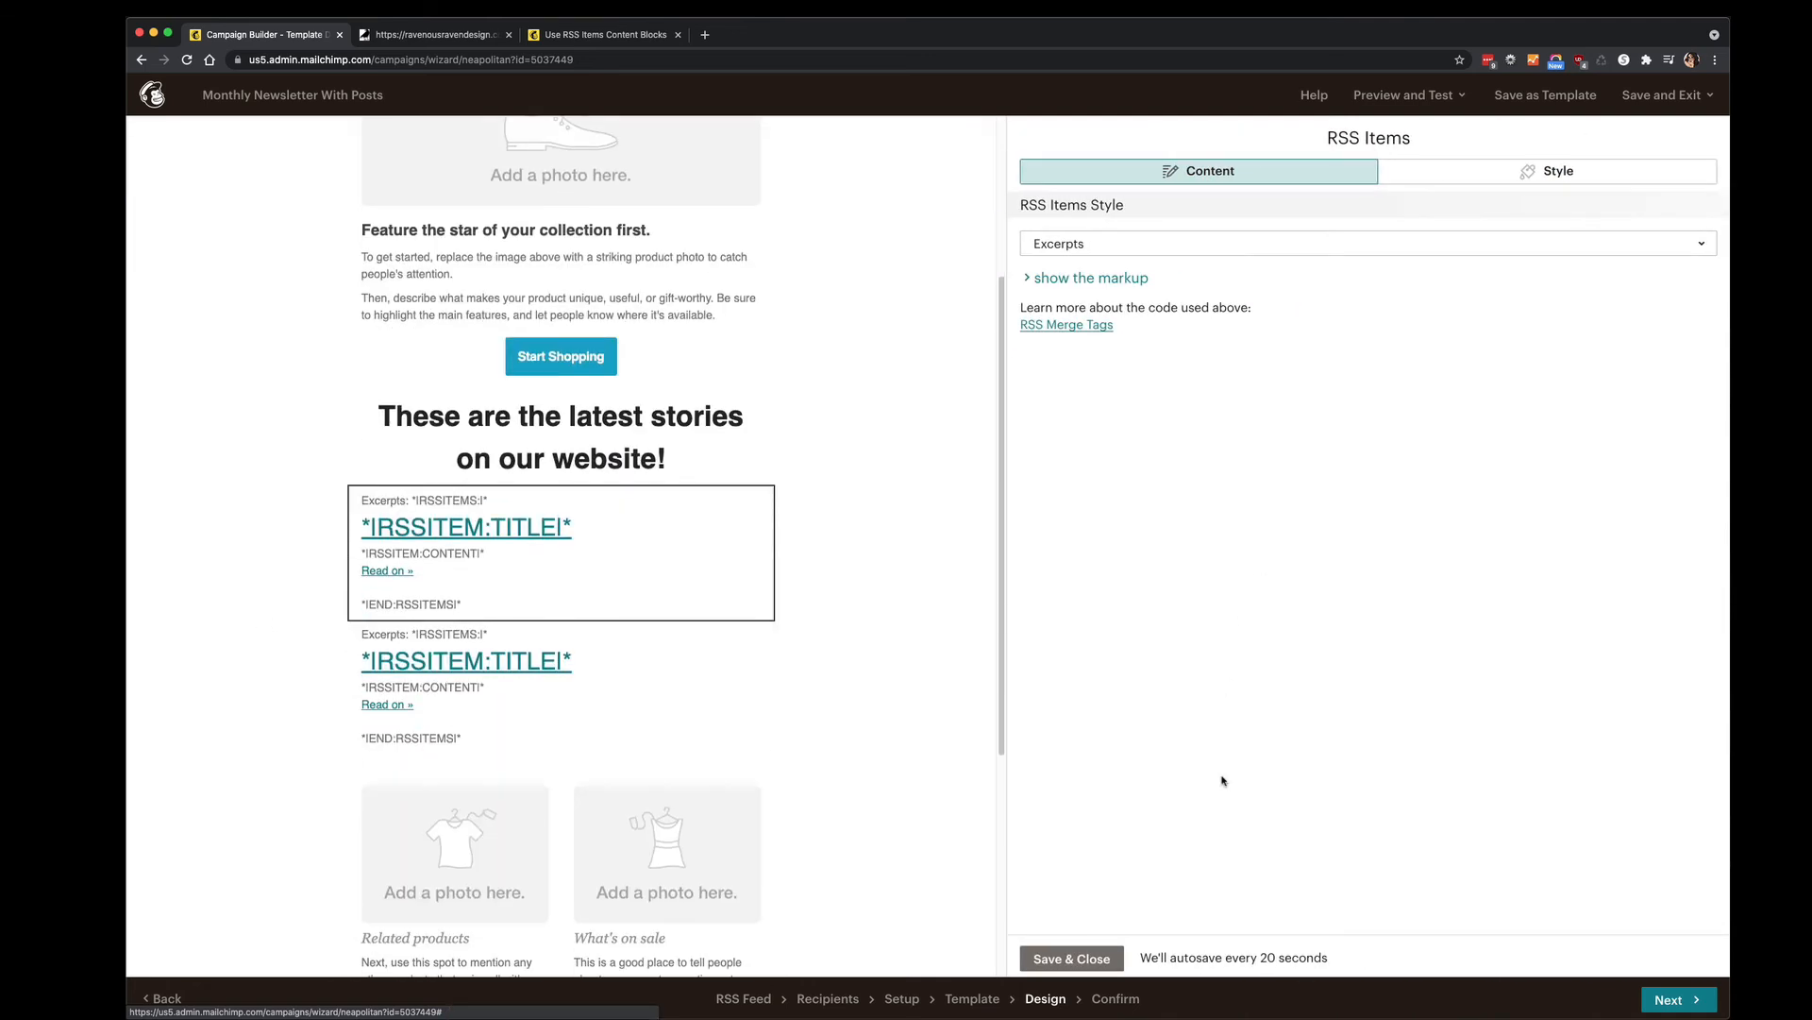
left_click(1072, 957)
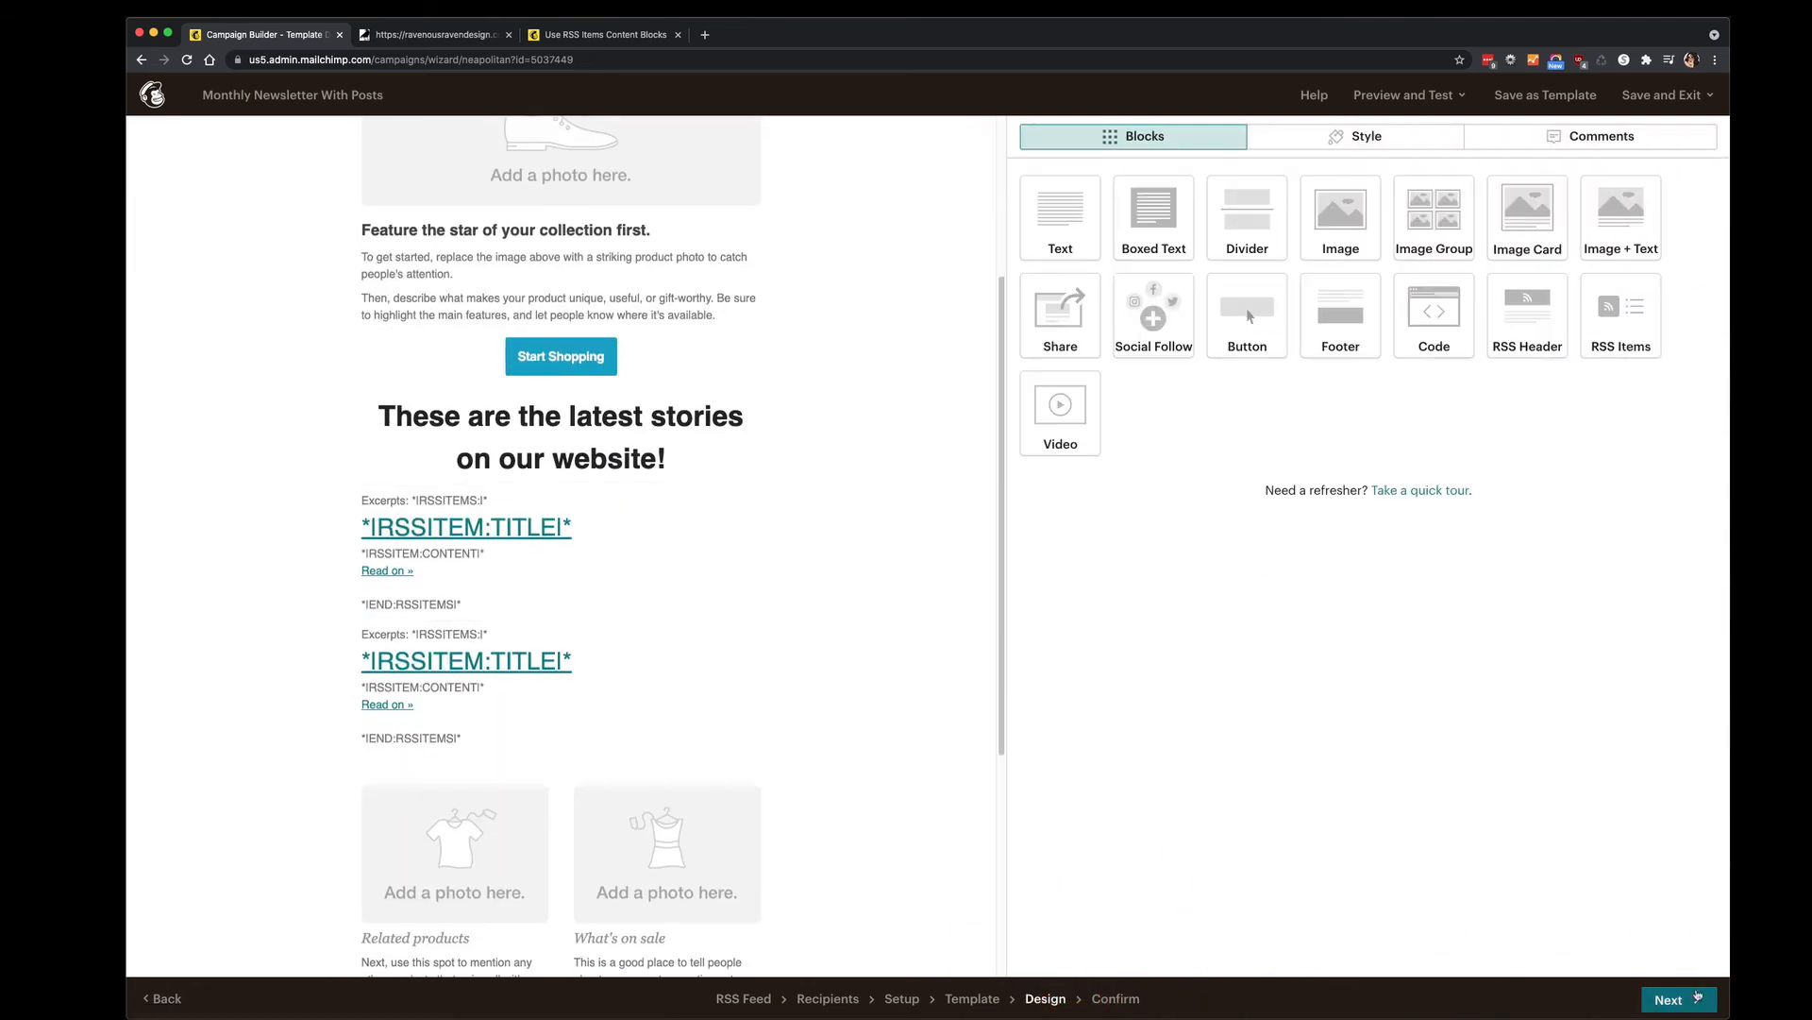
left_click(1697, 997)
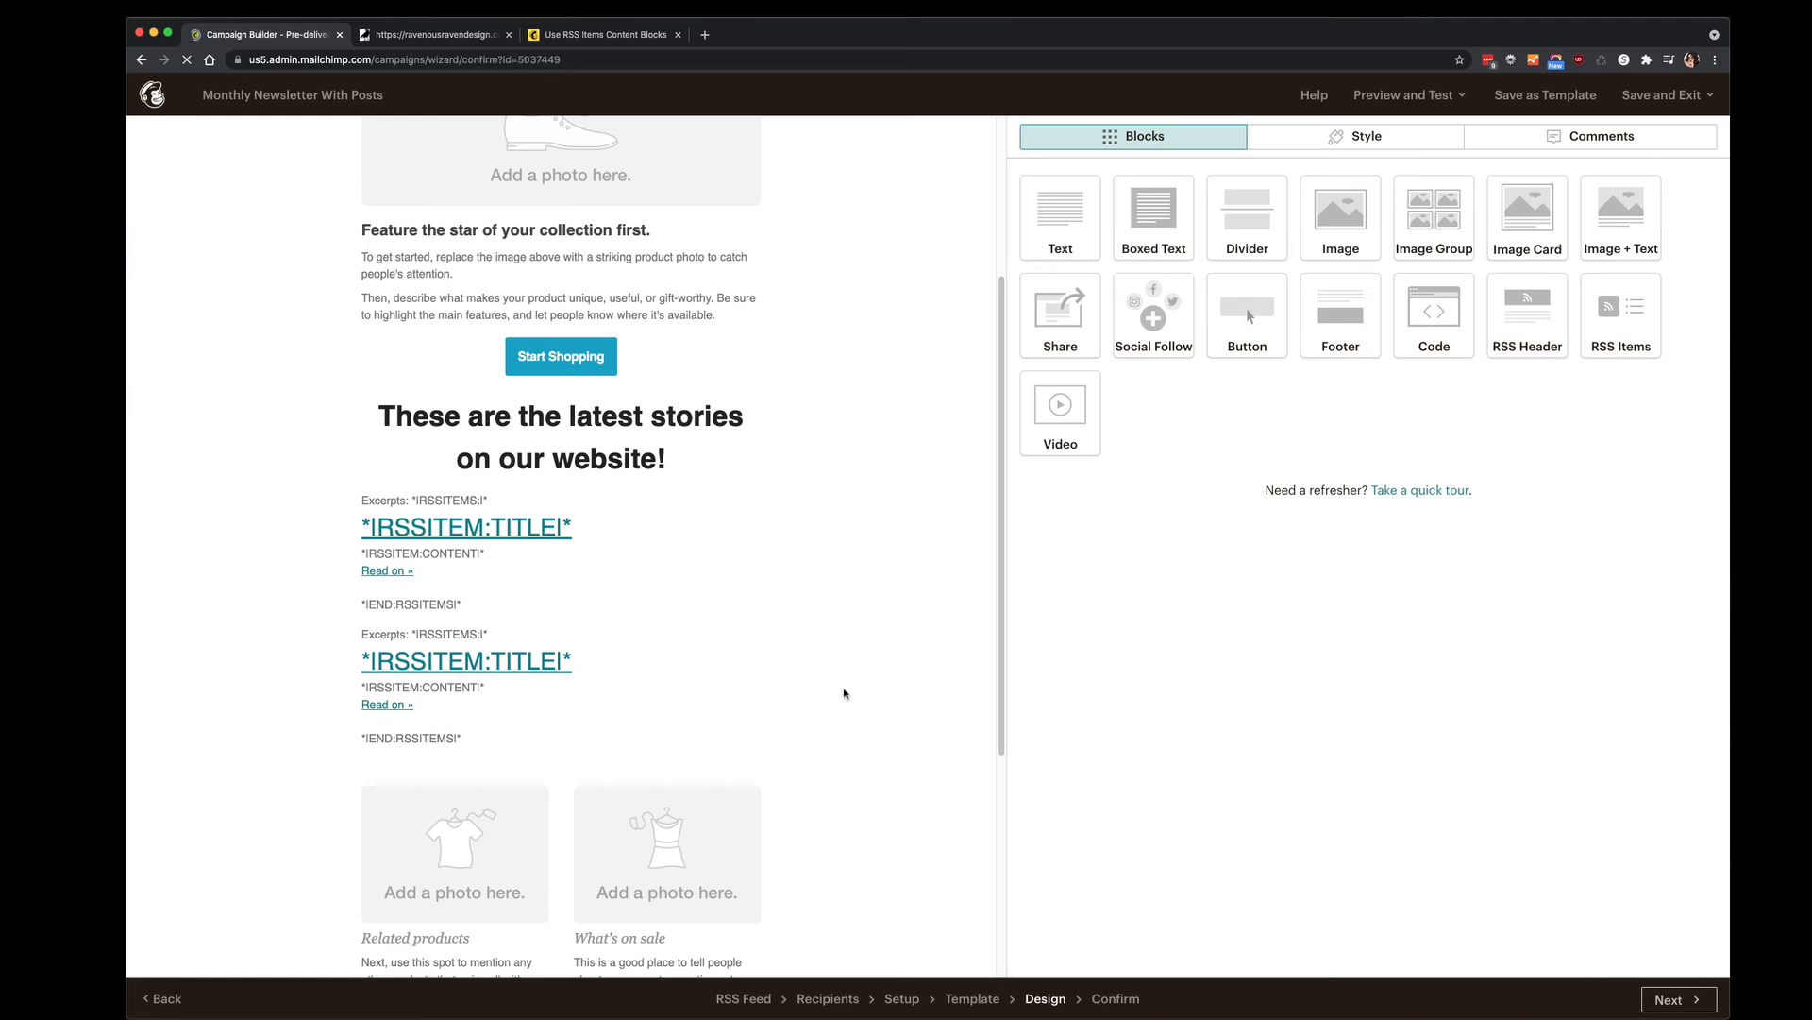
Reopen the email preview, scroll through it, then close it to reach the Confirm checklist.
left_click(1557, 94)
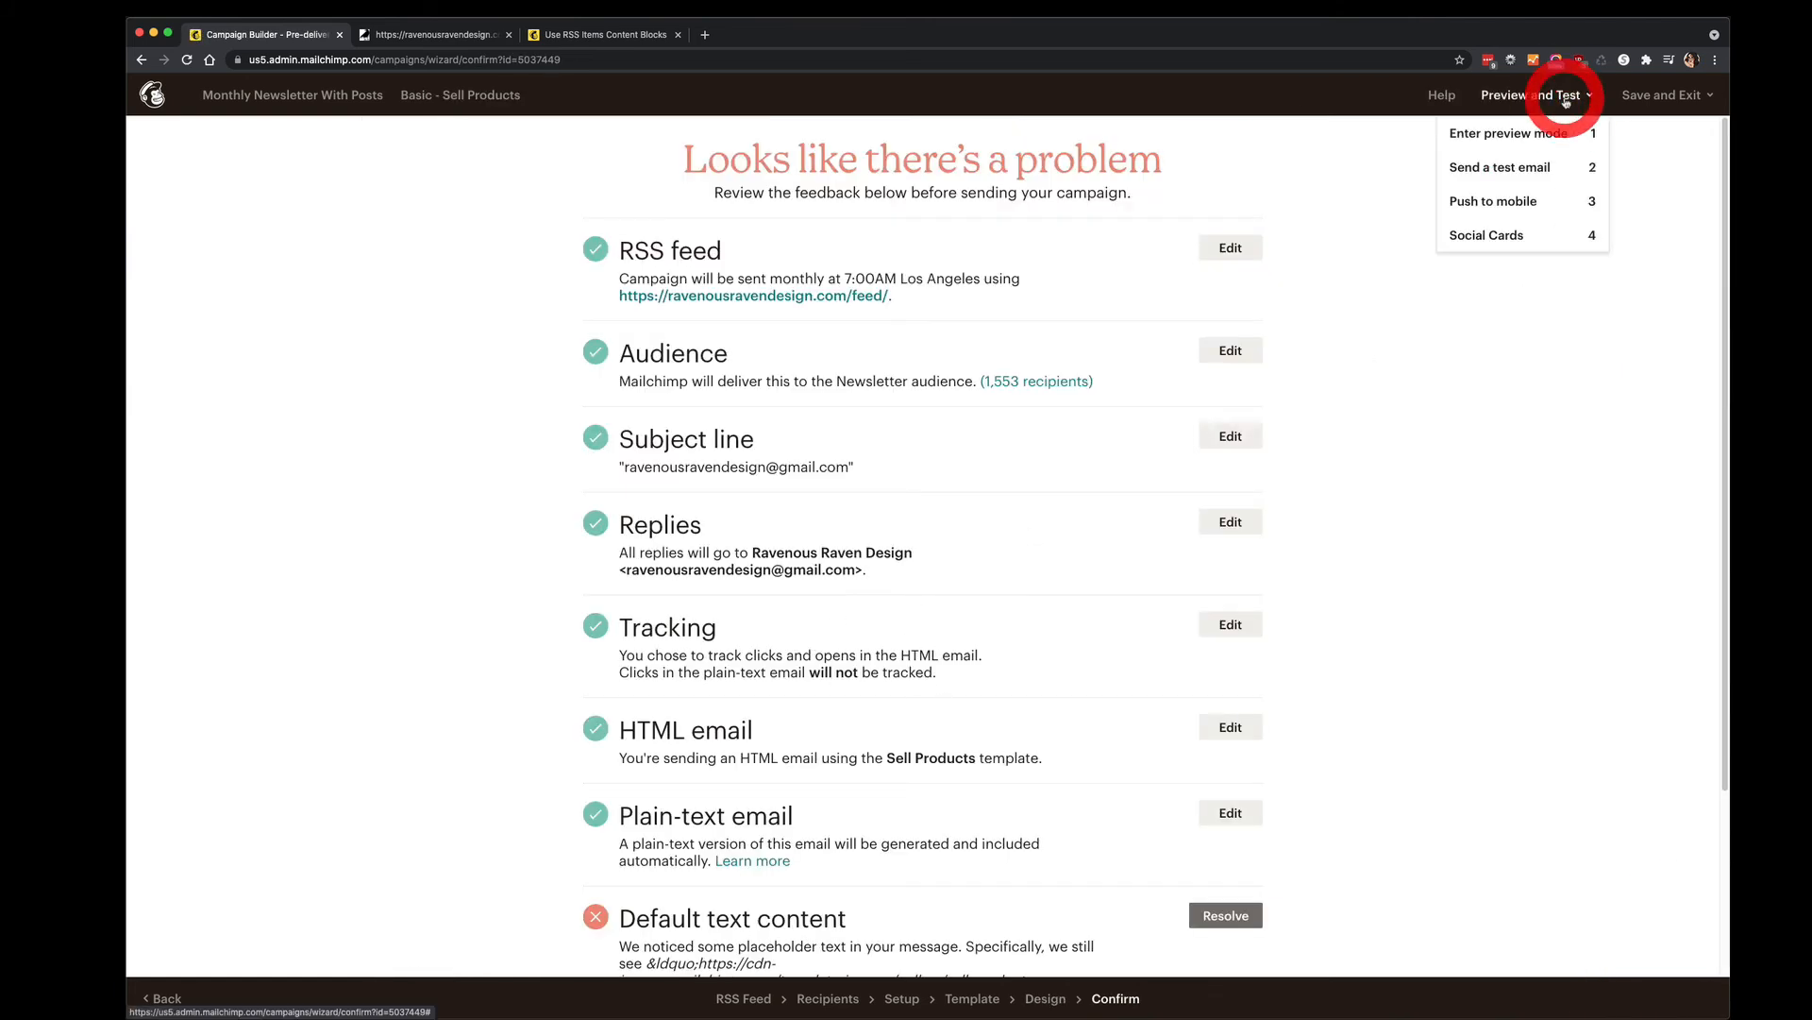
left_click(1522, 137)
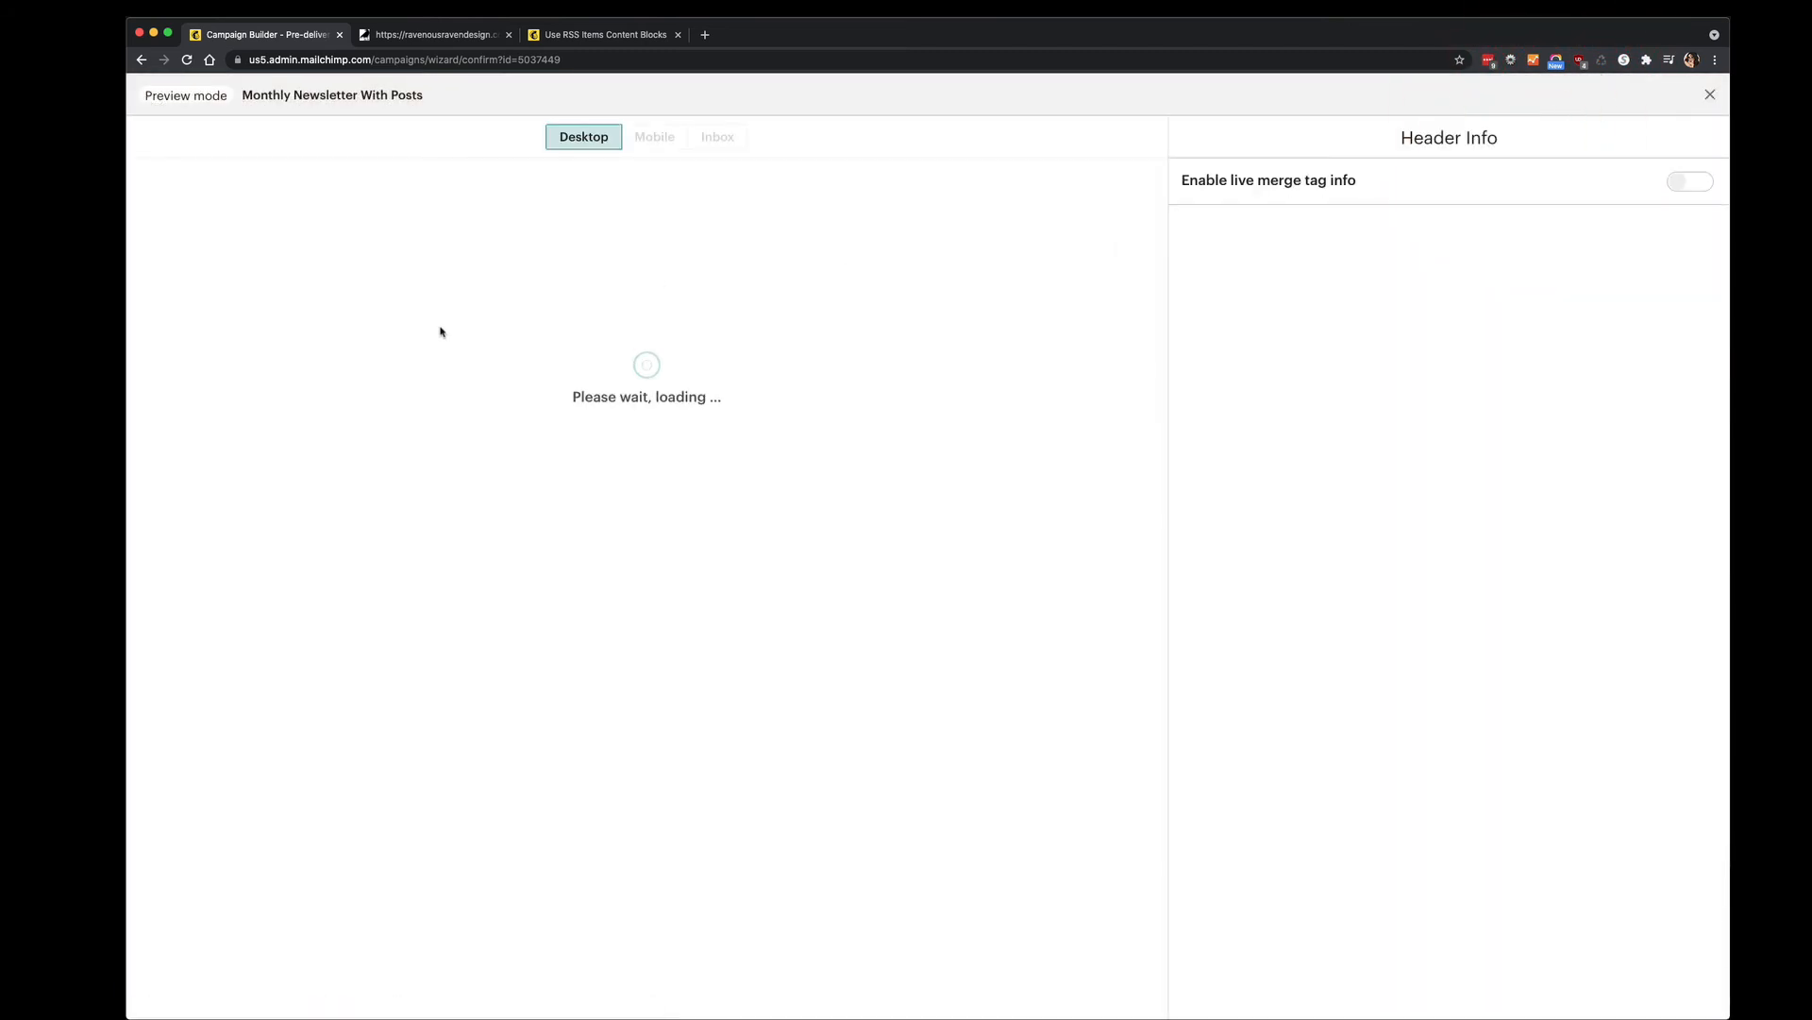
scroll(903, 368, "down", 5)
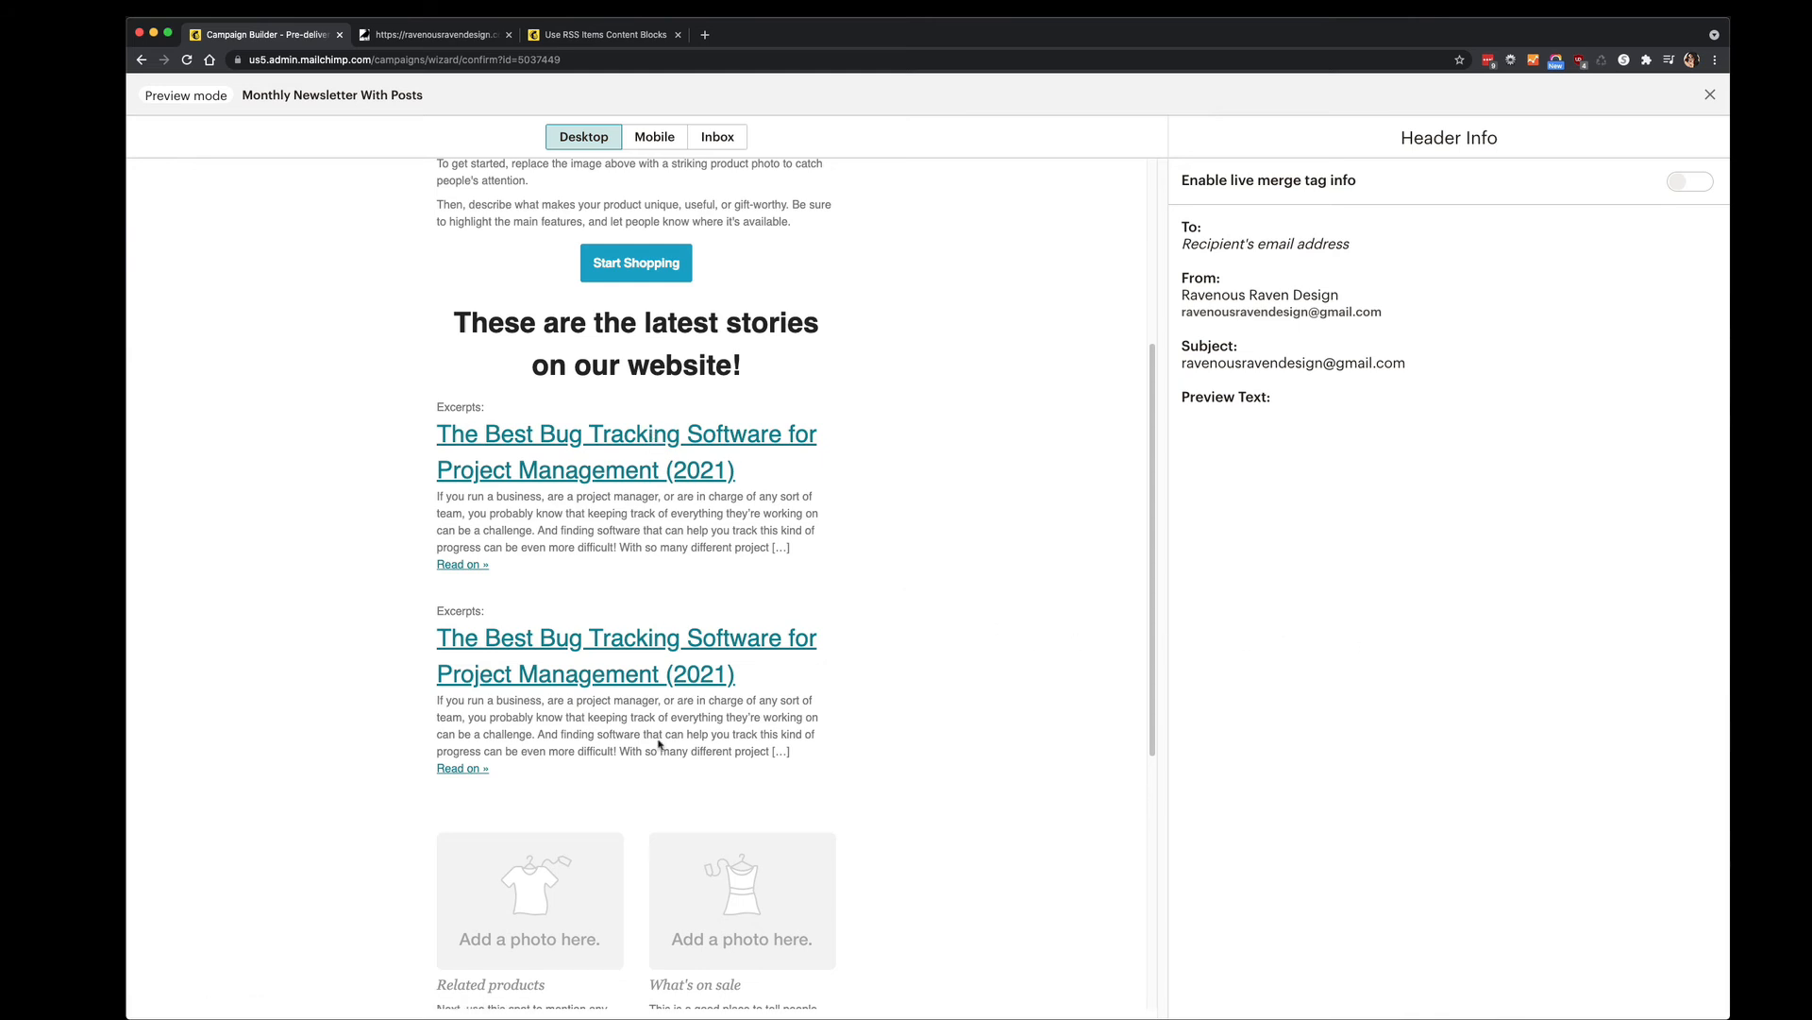
scroll(647, 730, "up", 5)
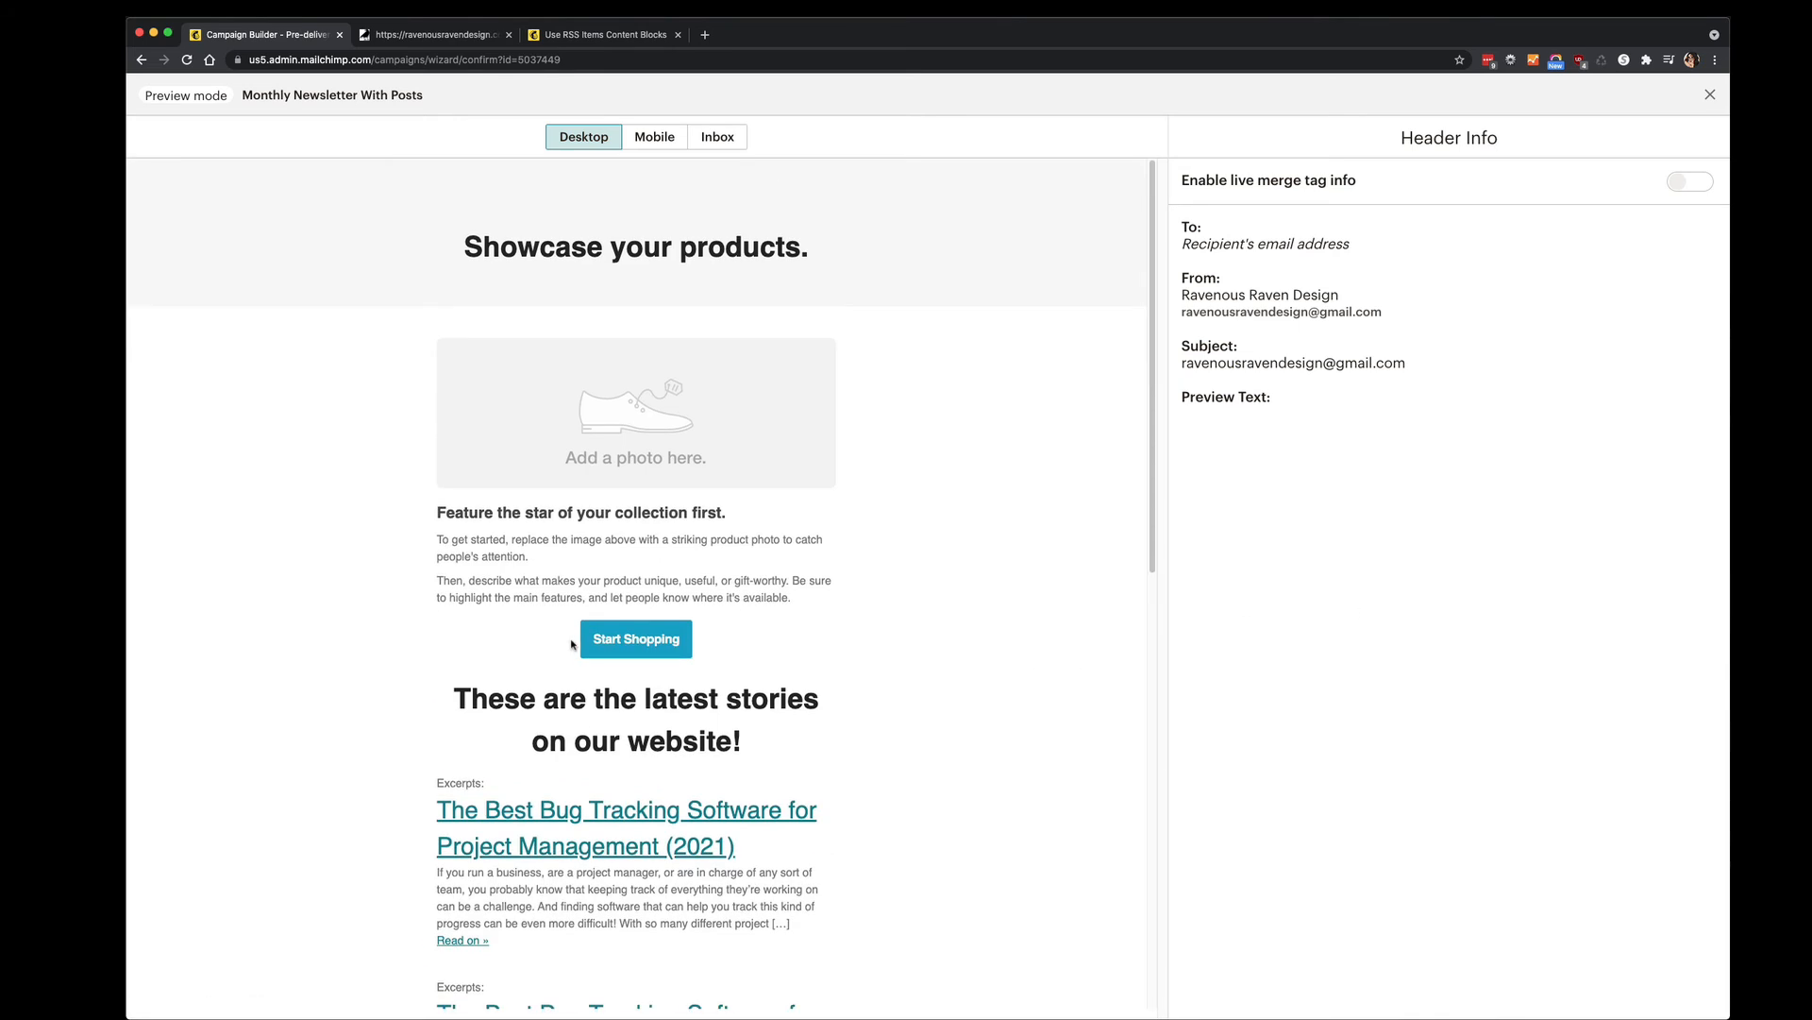
scroll(597, 736, "down", 5)
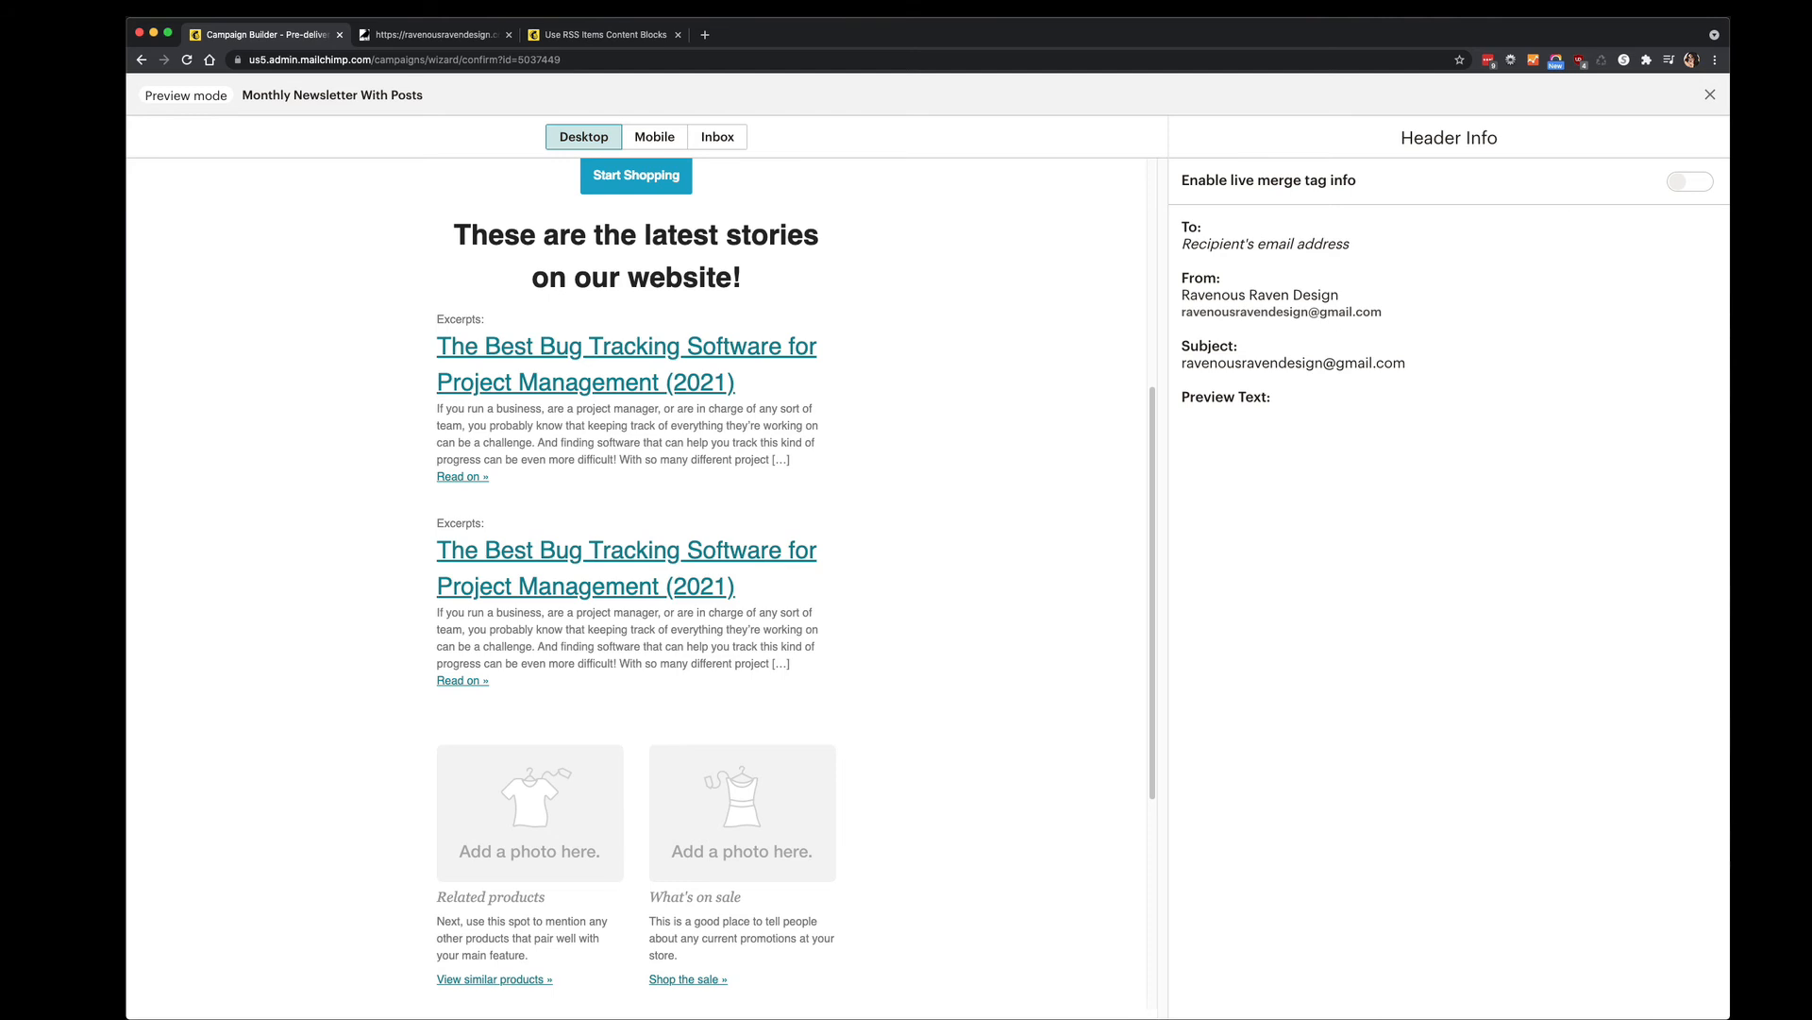
left_click(1711, 95)
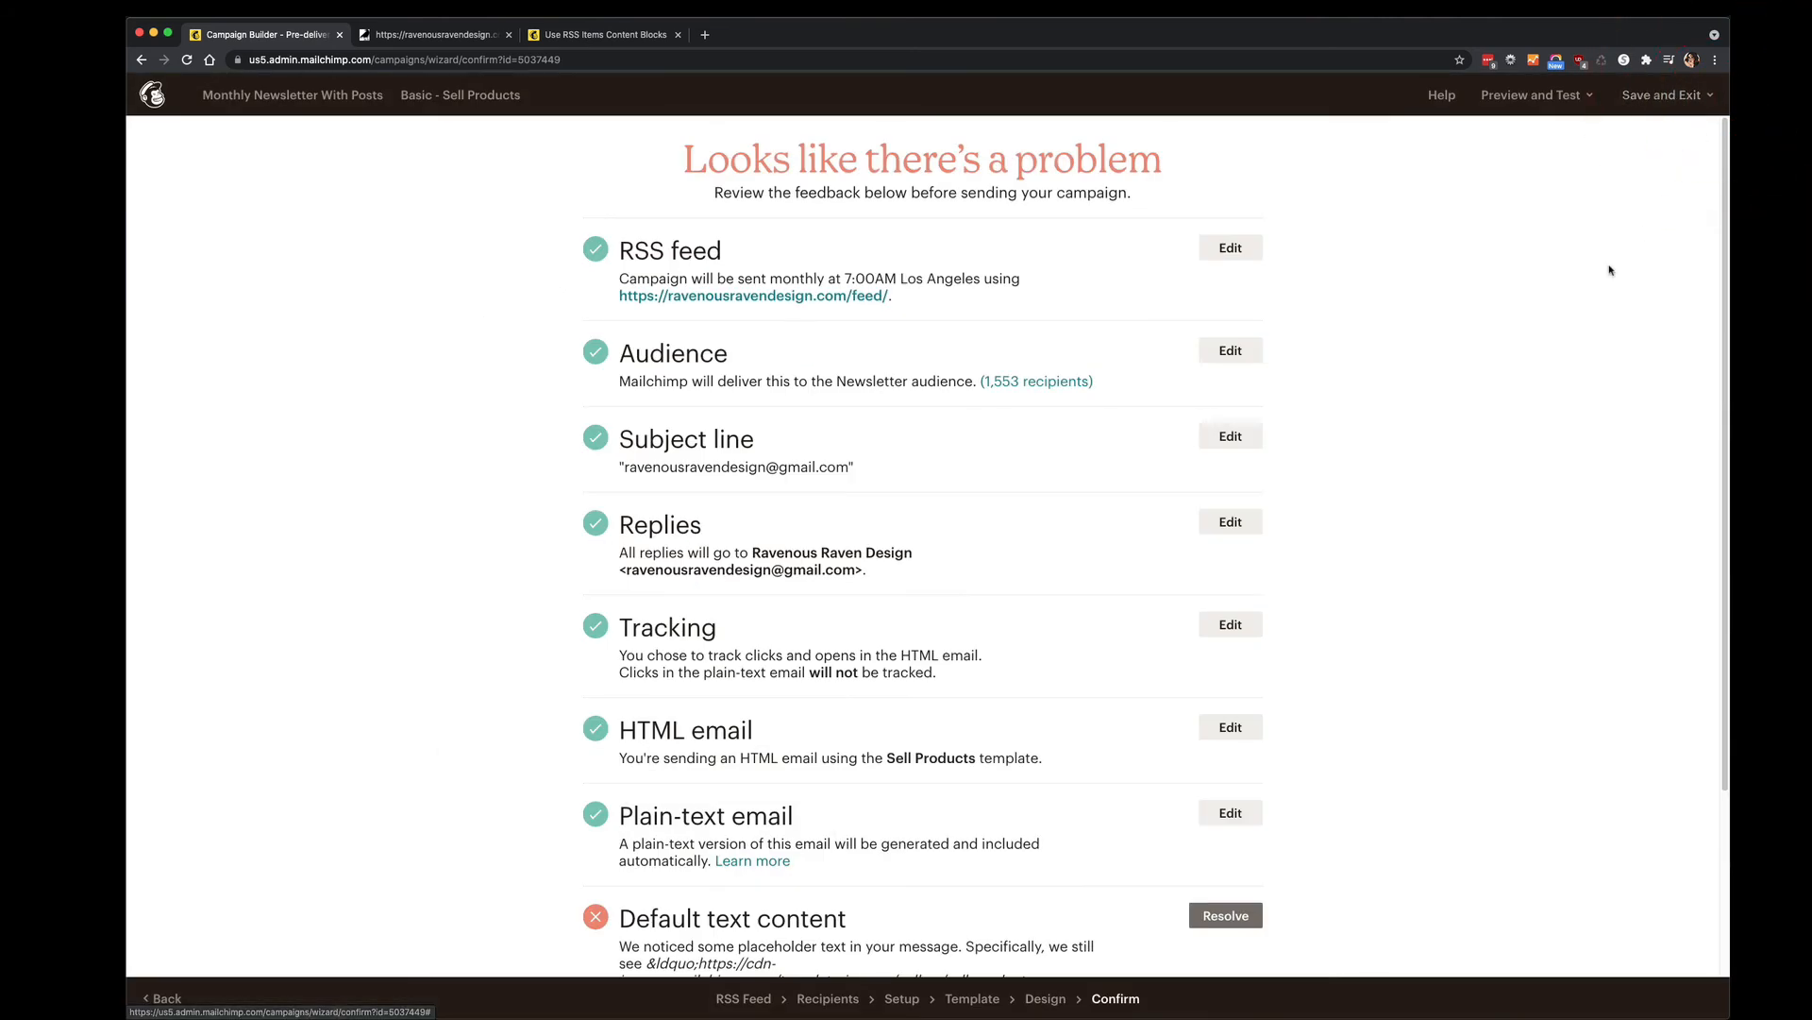
Look through the Preview and Test and Save and Exit menus without choosing anything.
left_click(1534, 95)
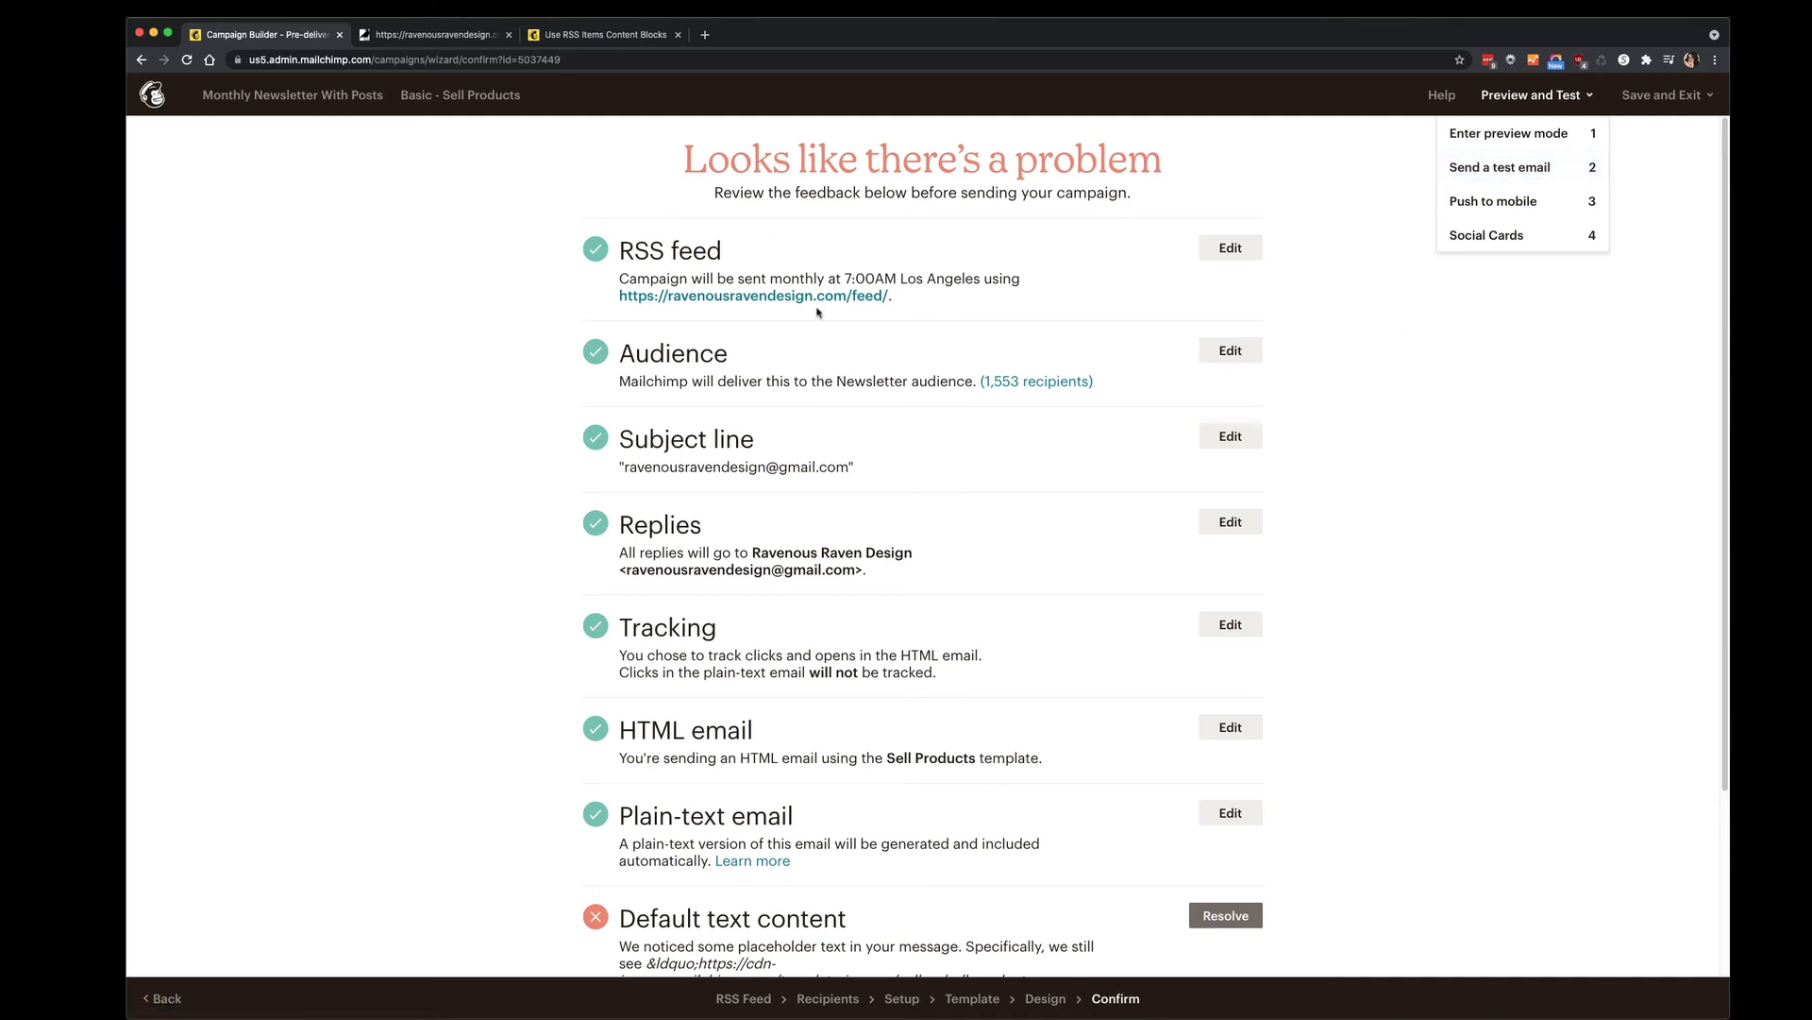
left_click(1507, 335)
left_click(1664, 94)
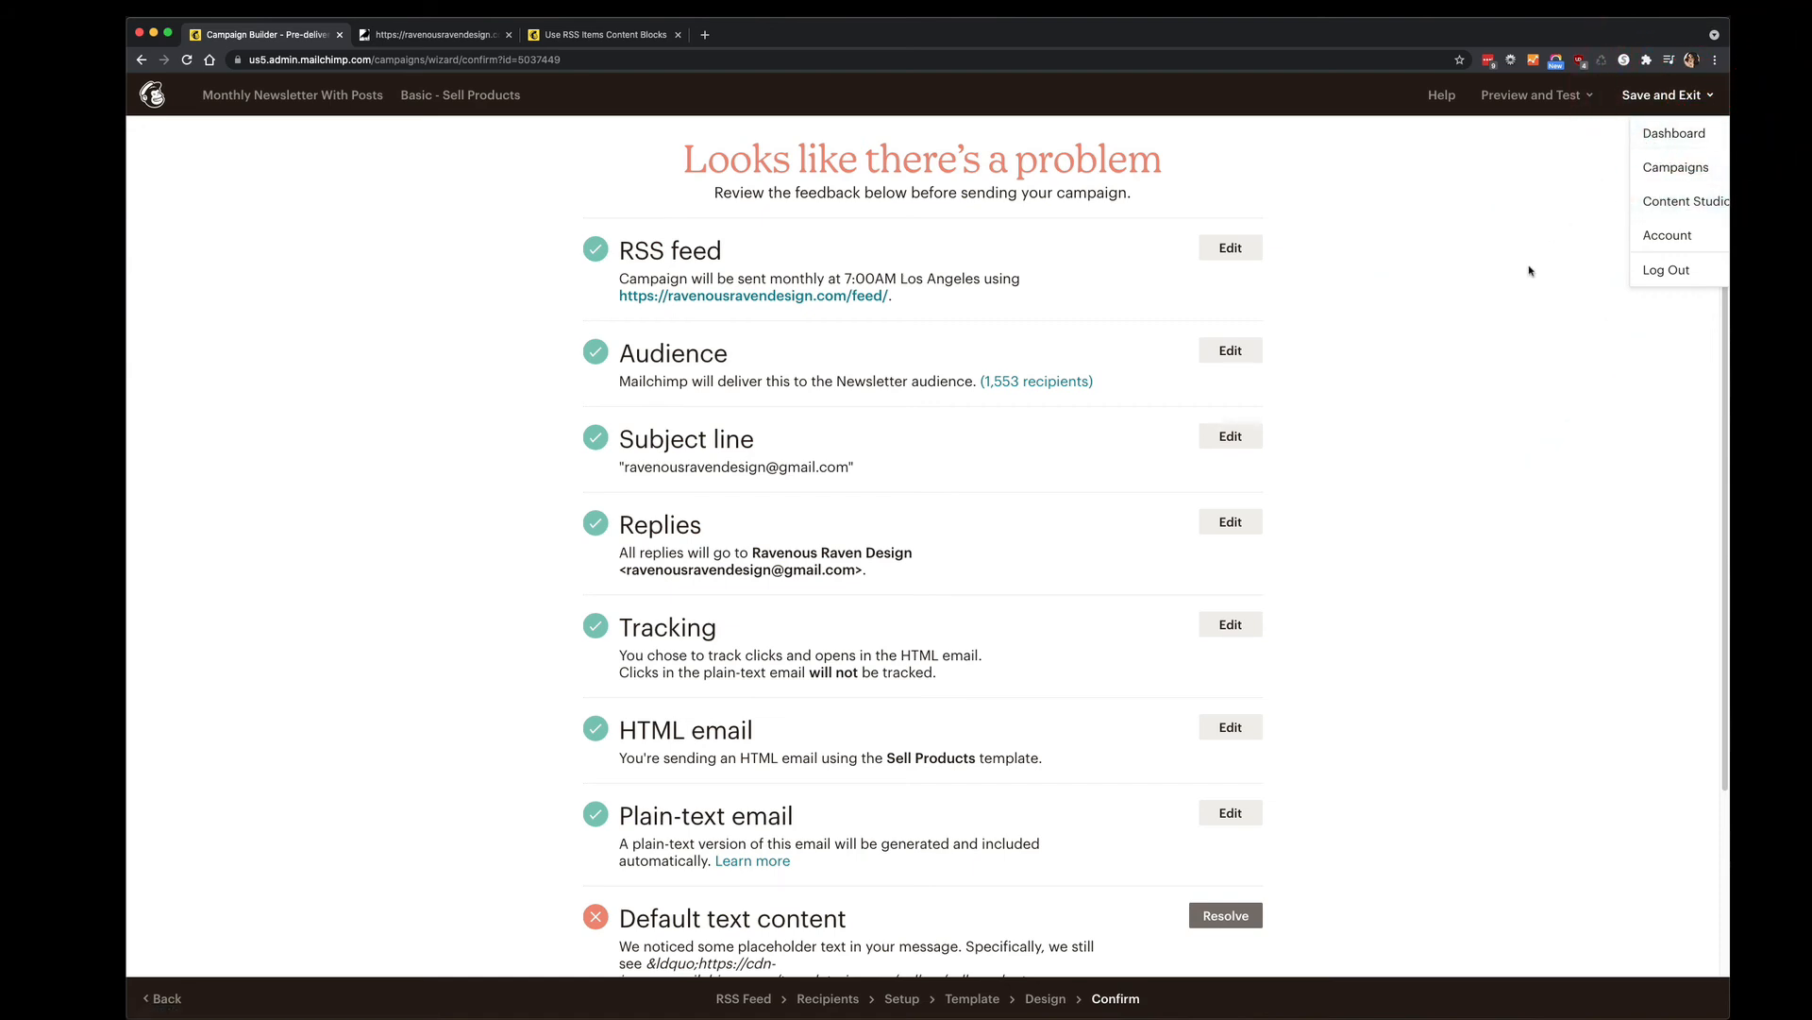
scroll(1529, 271, "down", 3)
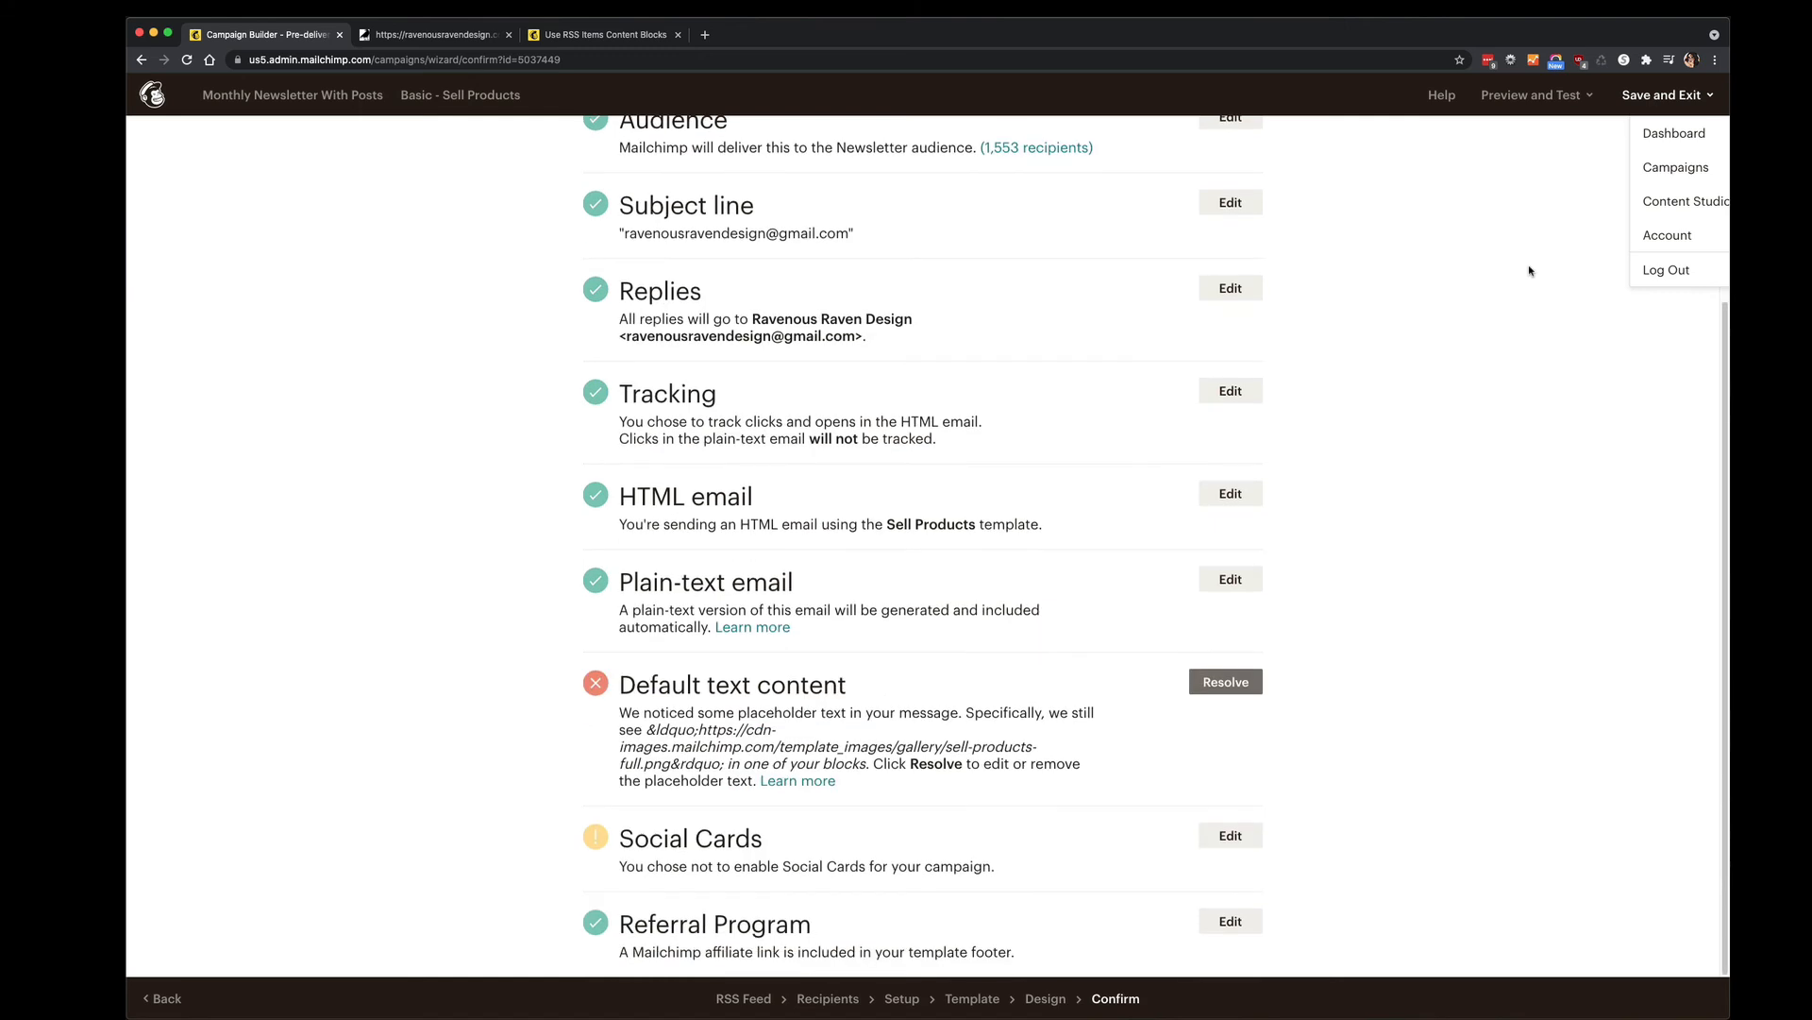
scroll(1529, 271, "up", 3)
left_click(1558, 95)
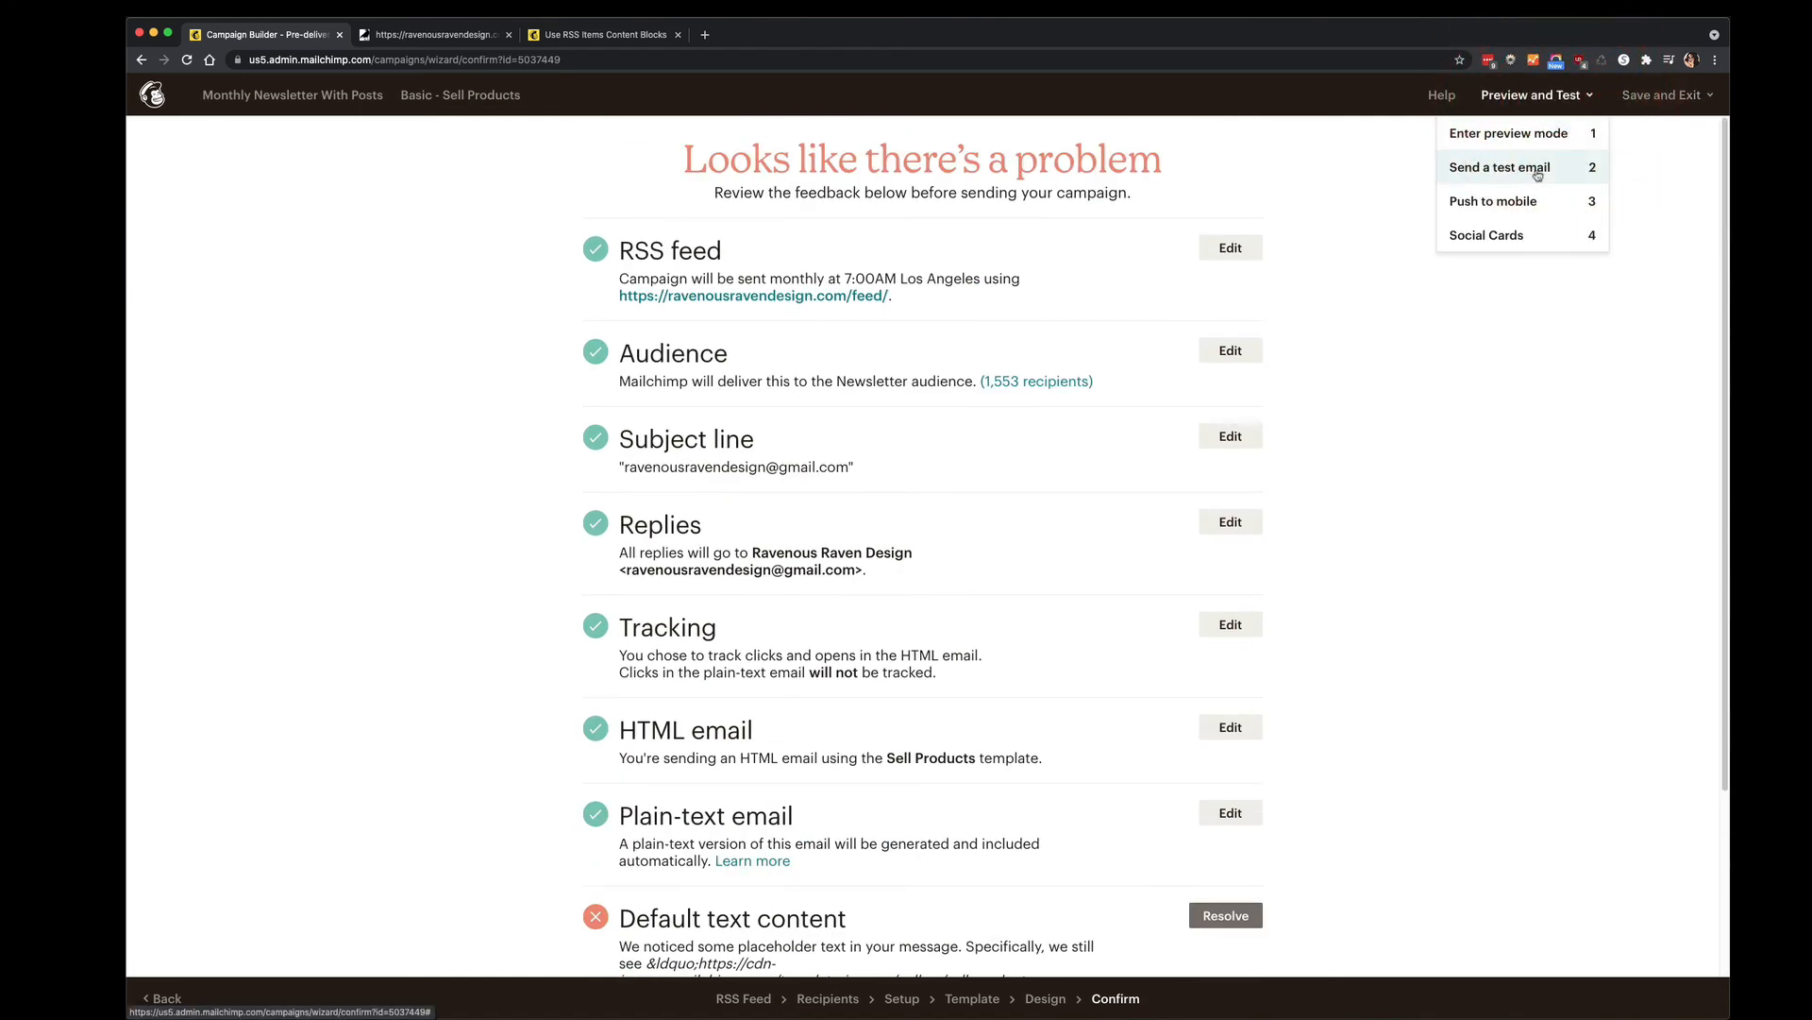
left_click(1625, 175)
left_click(1666, 94)
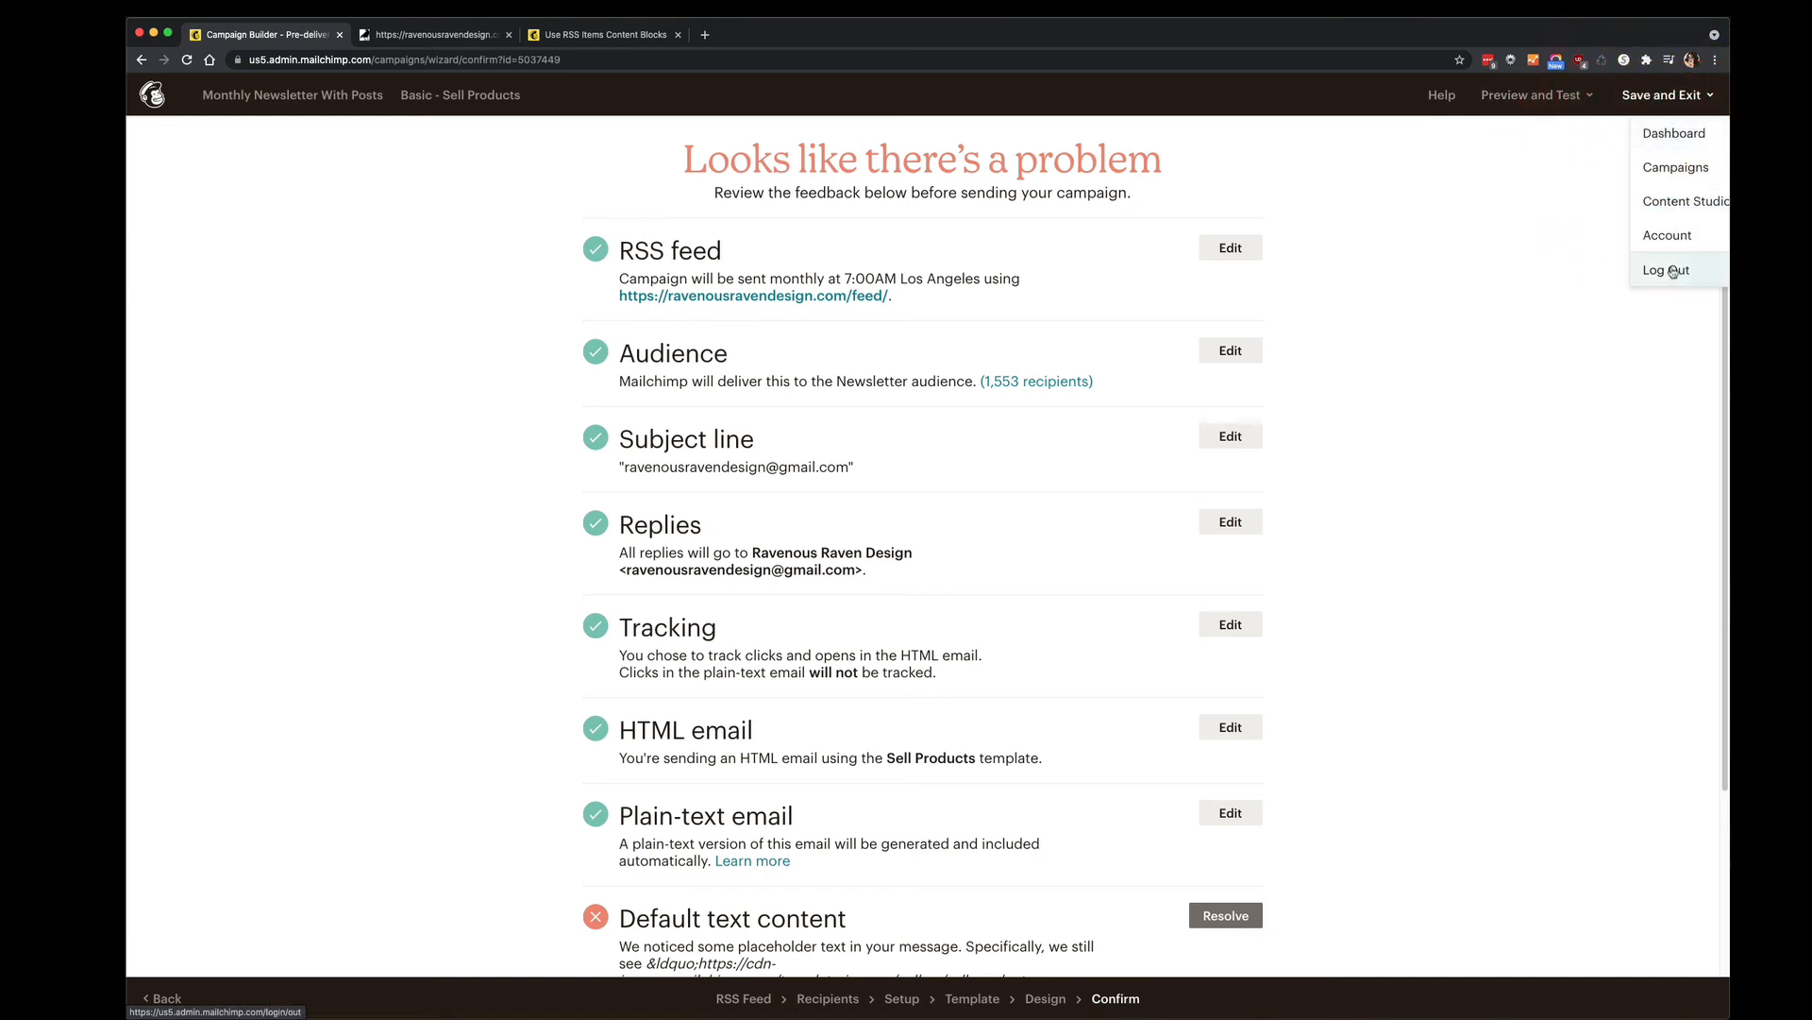
left_click(1416, 280)
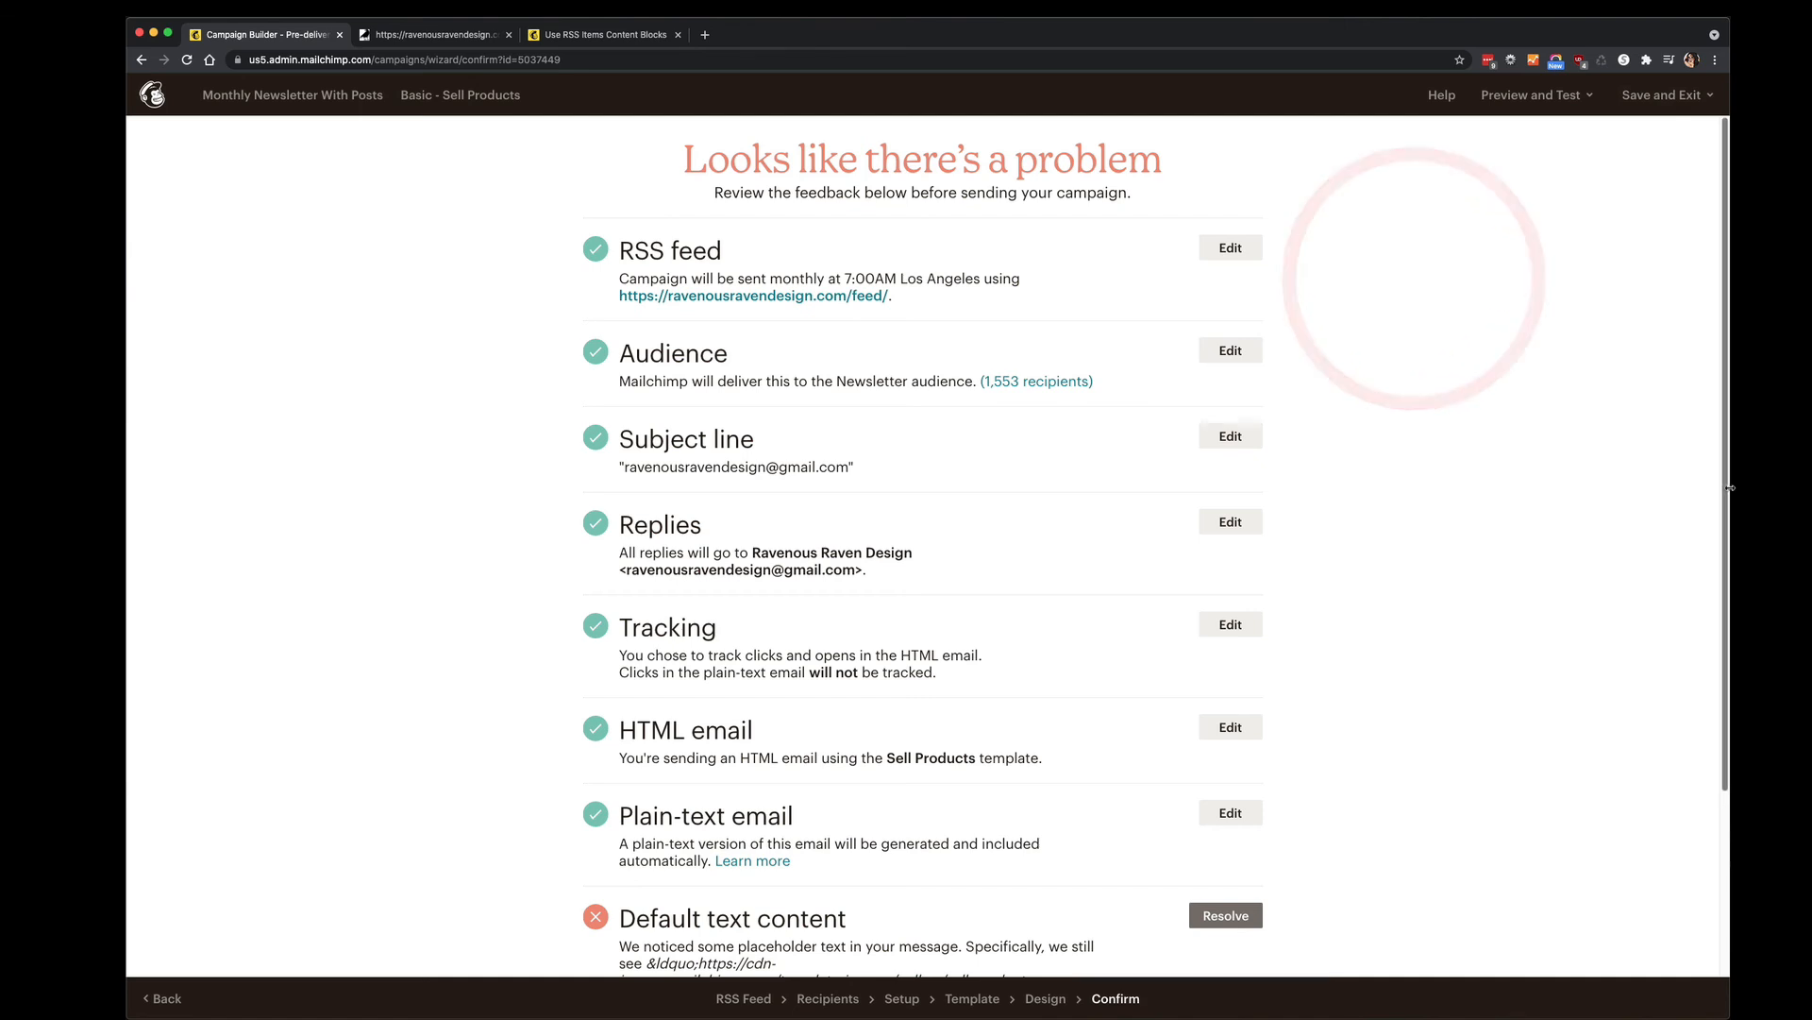
Resolve the Default text content warning to reopen the email design.
left_click_drag(1775, 487, 1649, 480)
scroll(1481, 437, "down", 3)
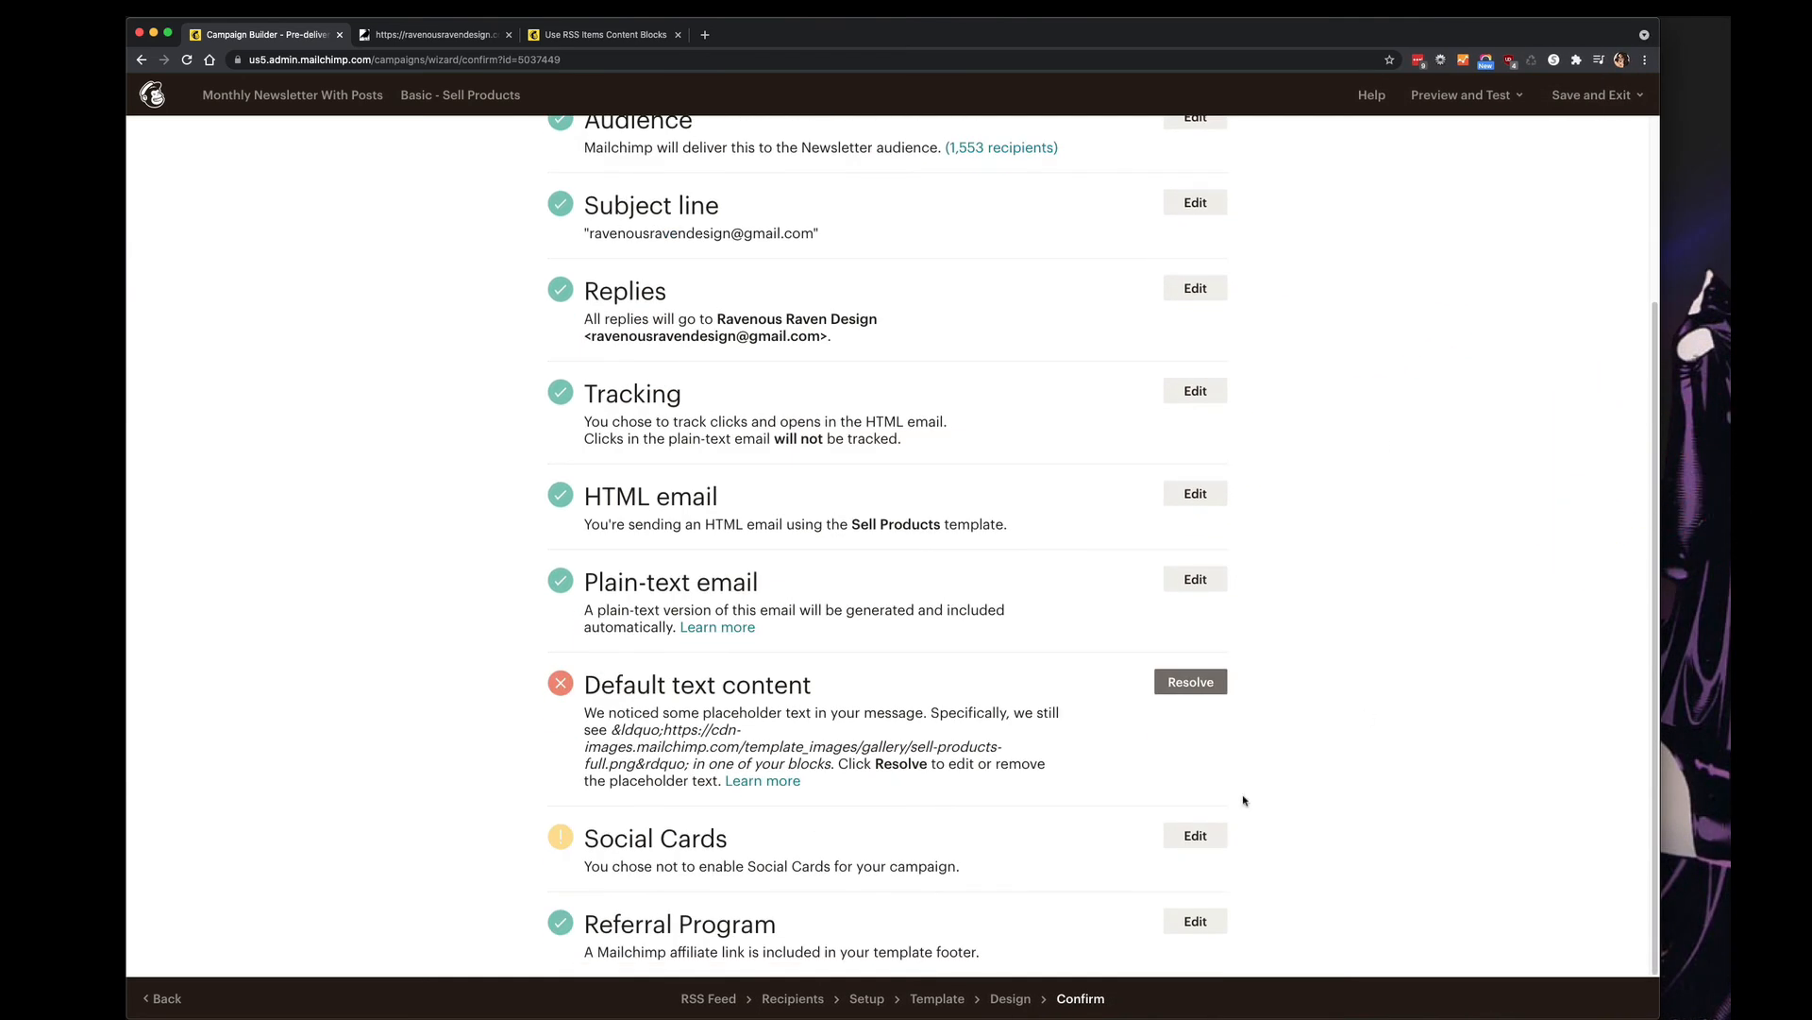
left_click(1191, 682)
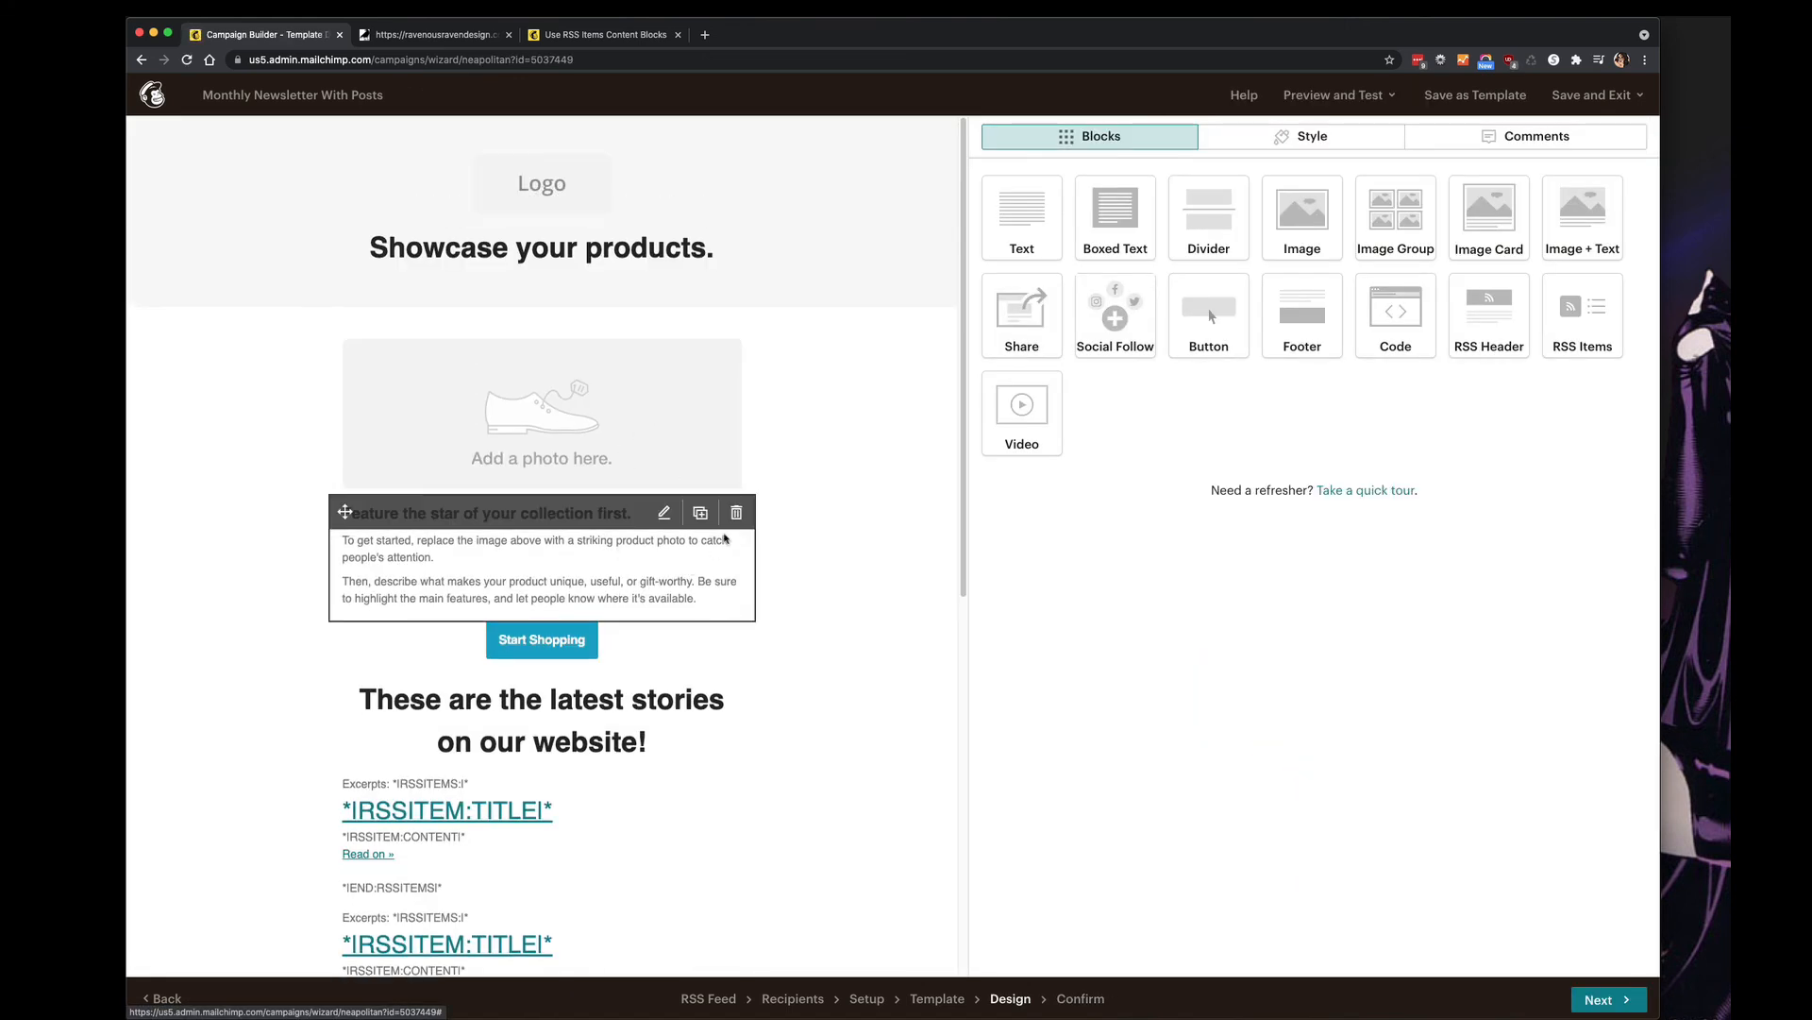
Delete the feature-text placeholder block and the related products and sale block.
left_click(736, 510)
left_click(701, 614)
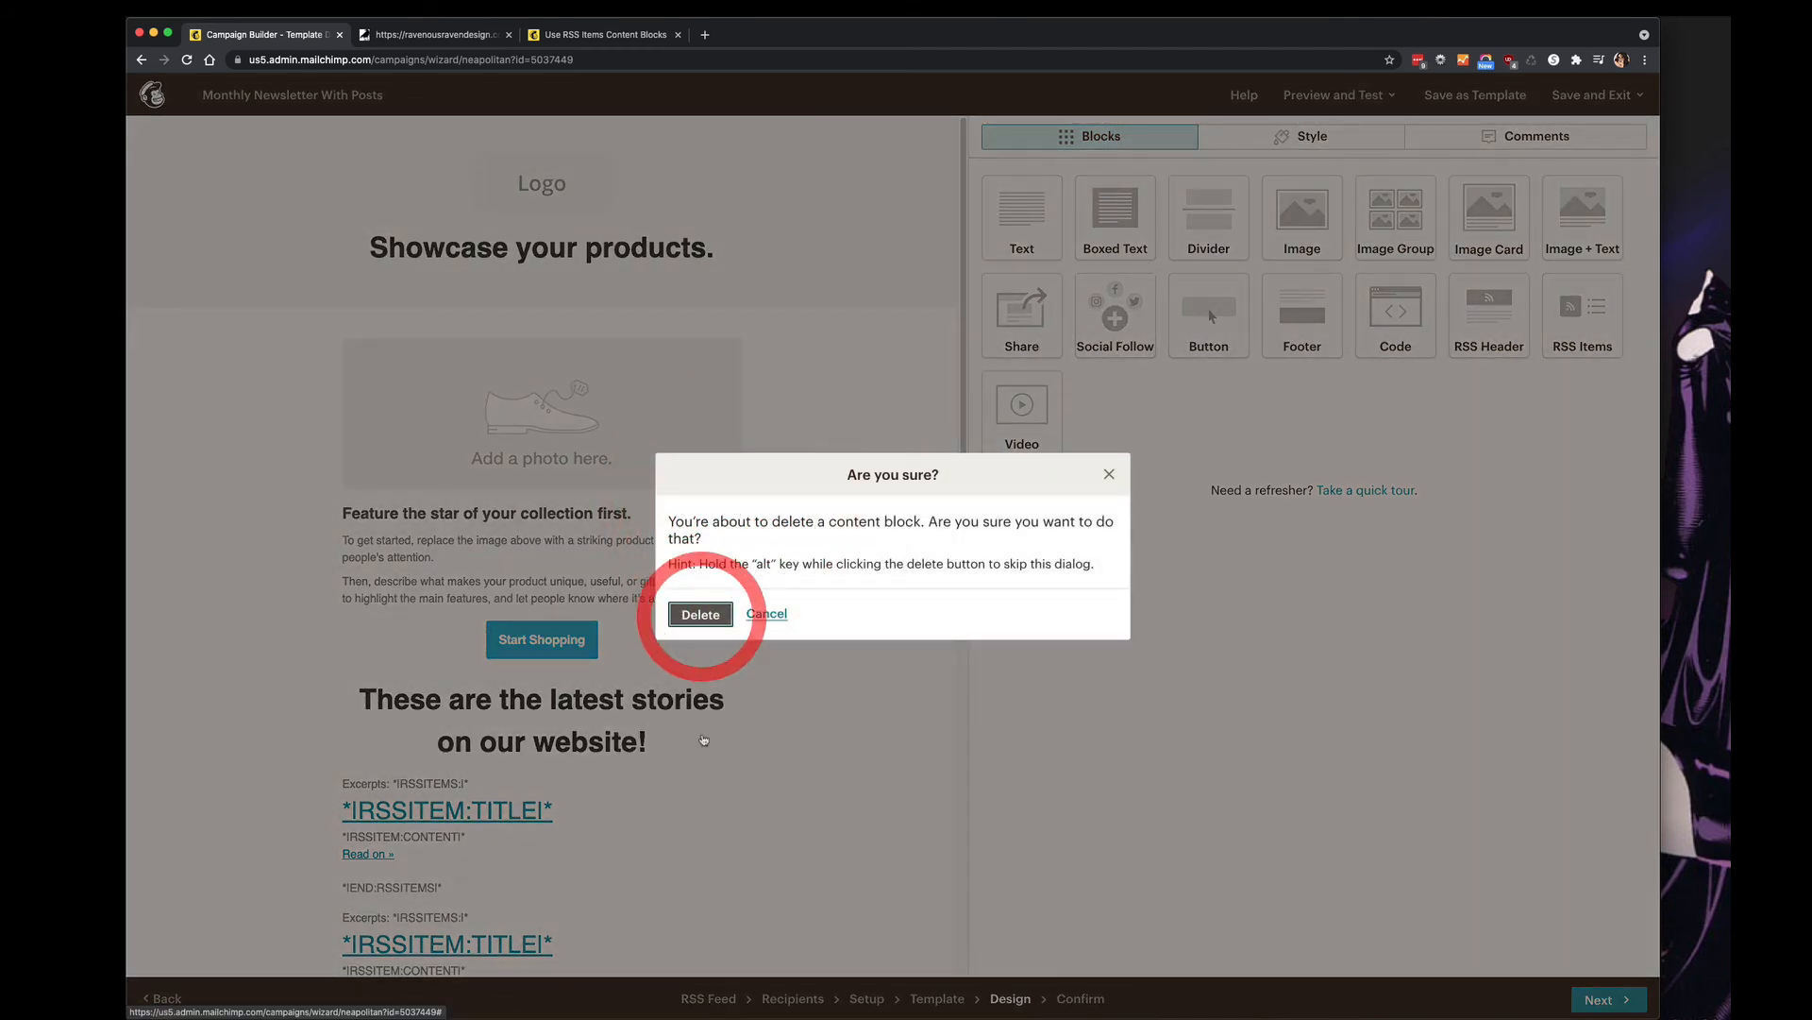
scroll(684, 715, "down", 3)
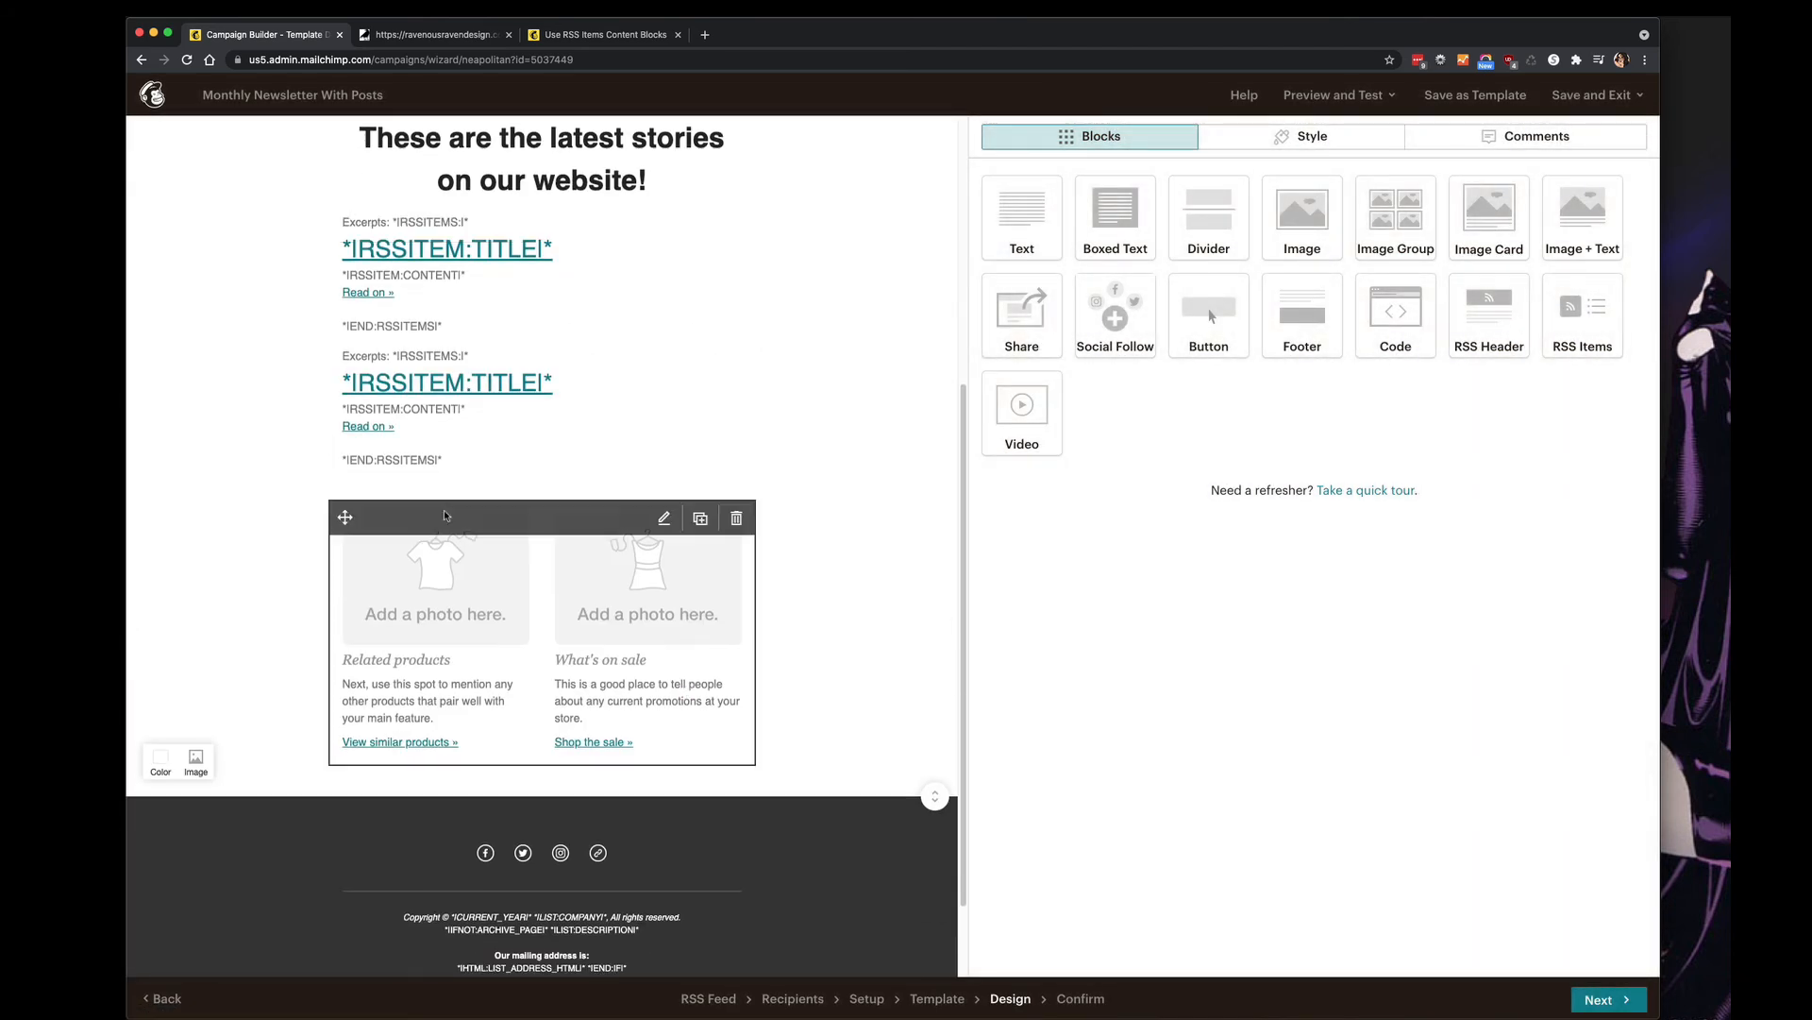
left_click(748, 518)
left_click(698, 613)
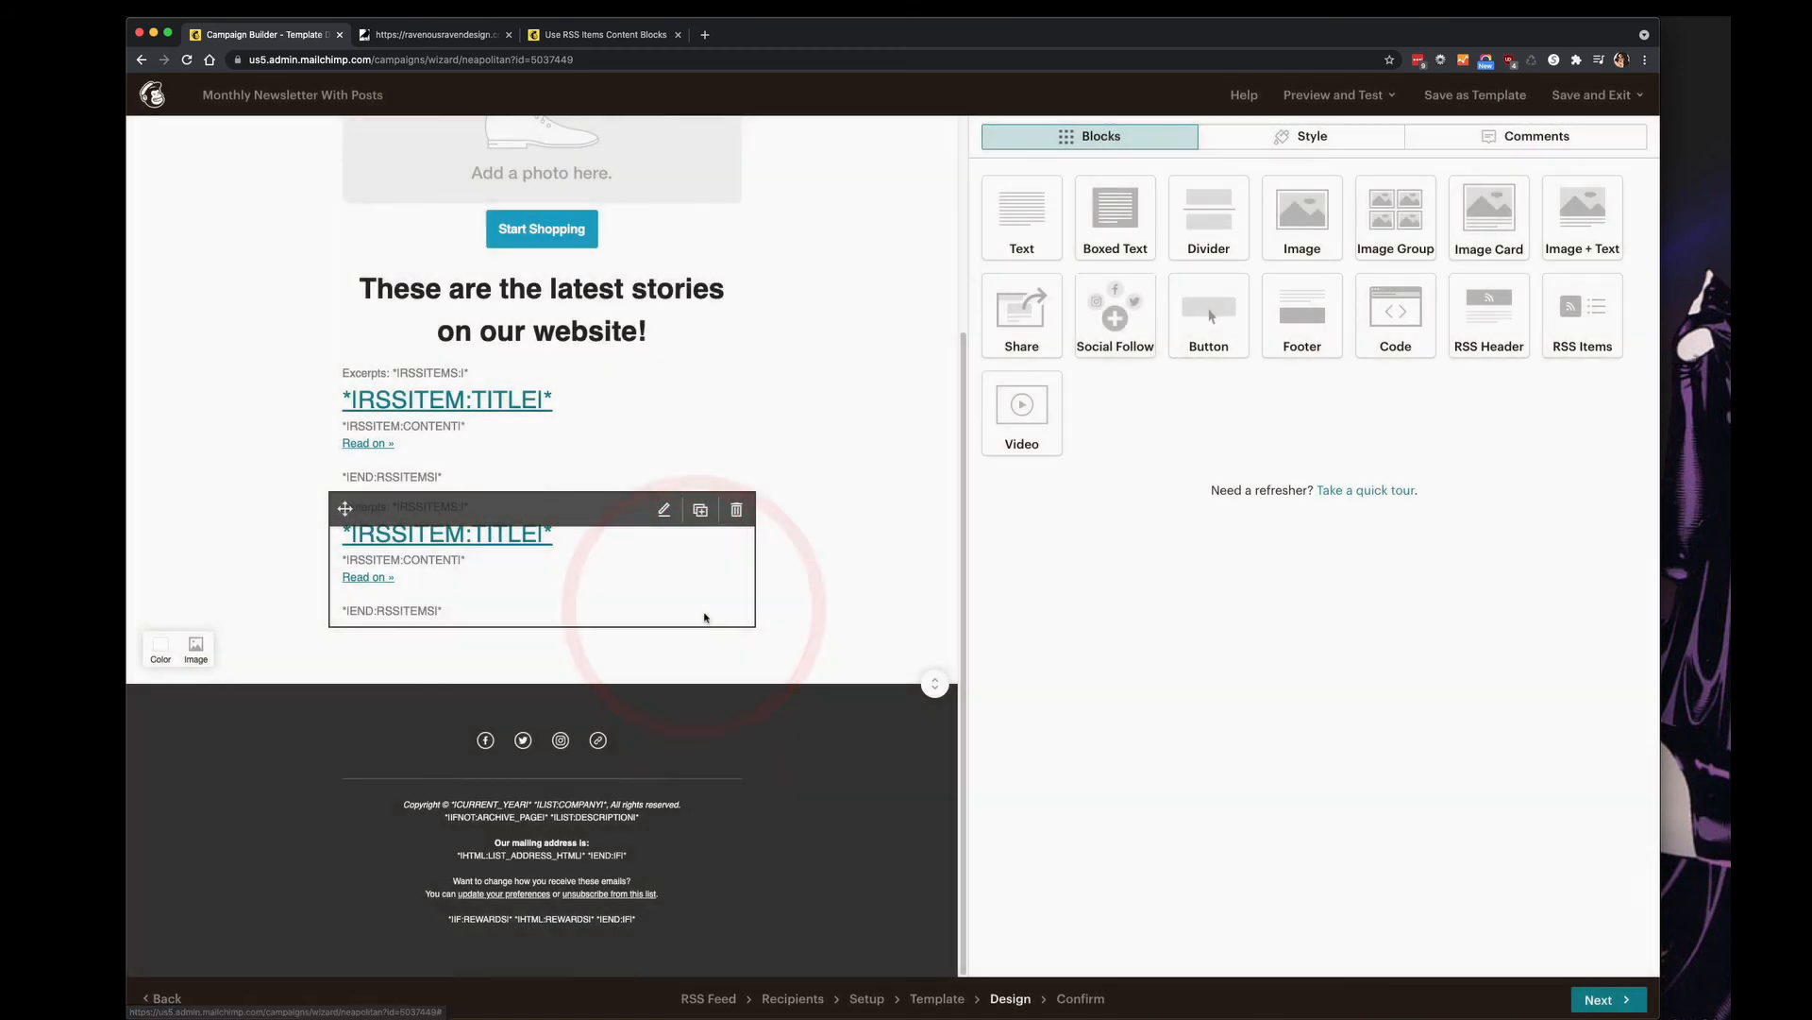
scroll(703, 618, "up", 3)
Keep the product photo block, delete the Logo placeholder block, and continue to the checklist.
left_click(736, 349)
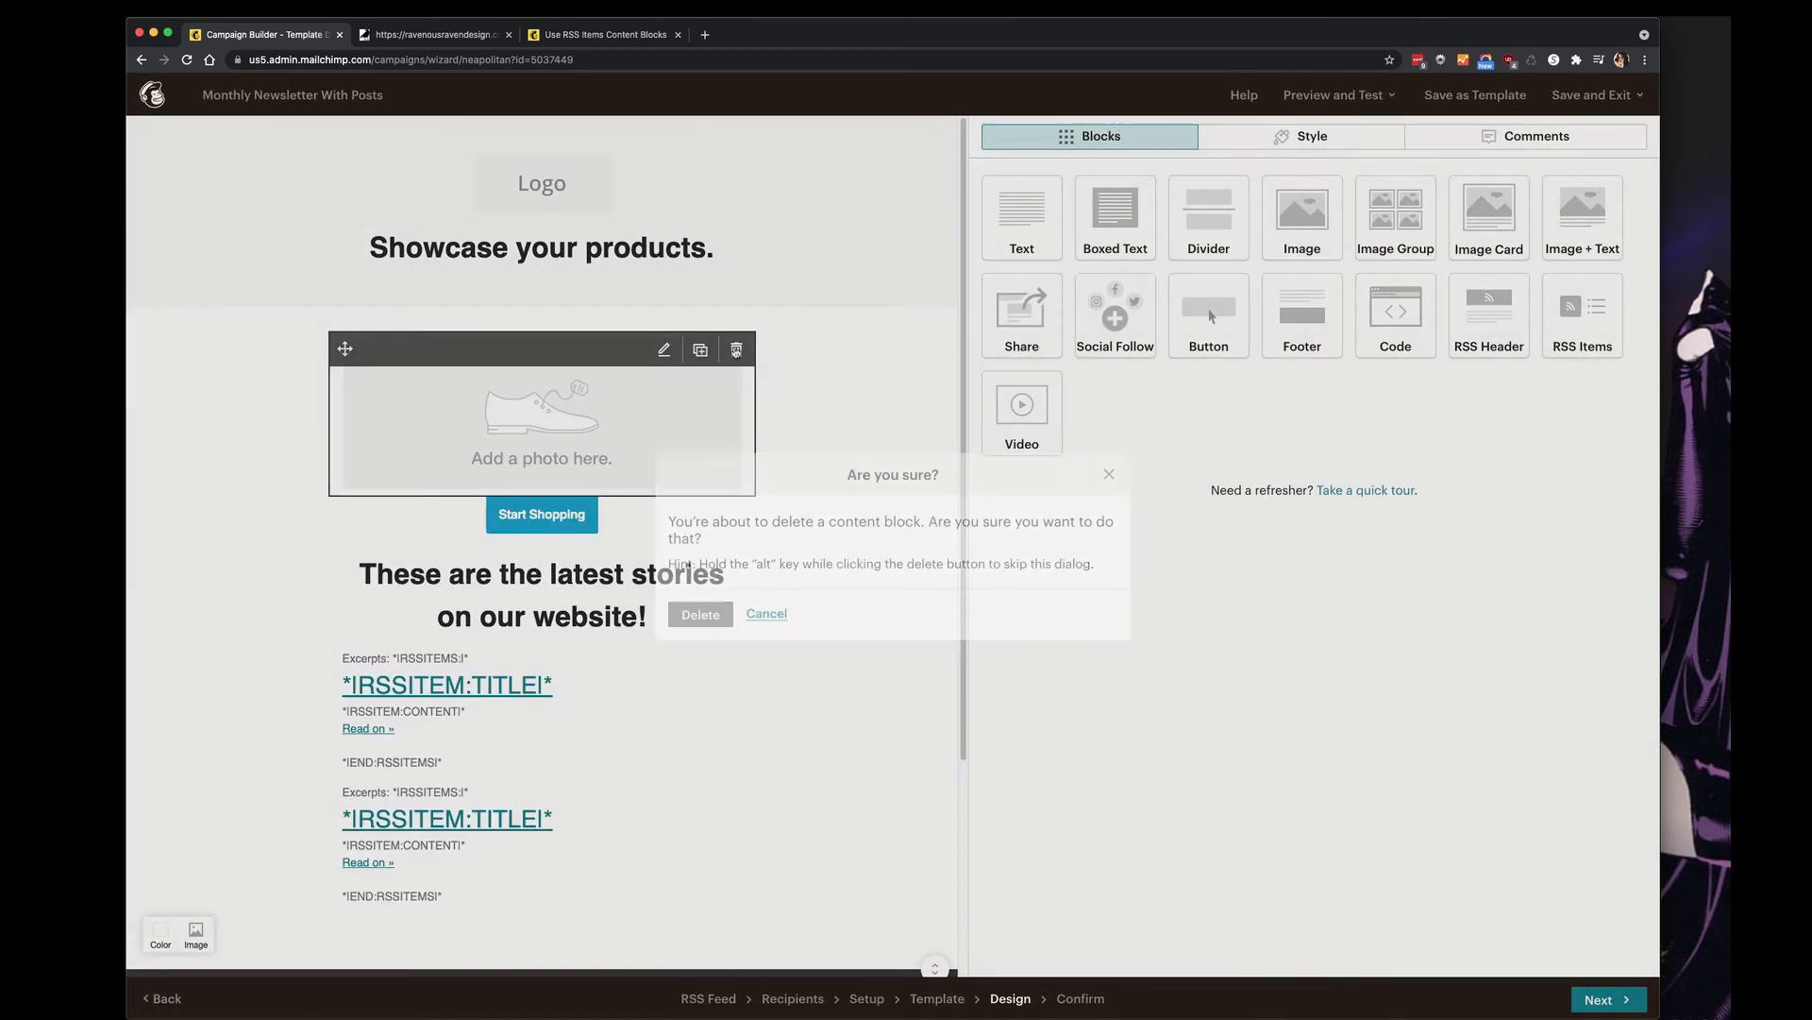
left_click(759, 613)
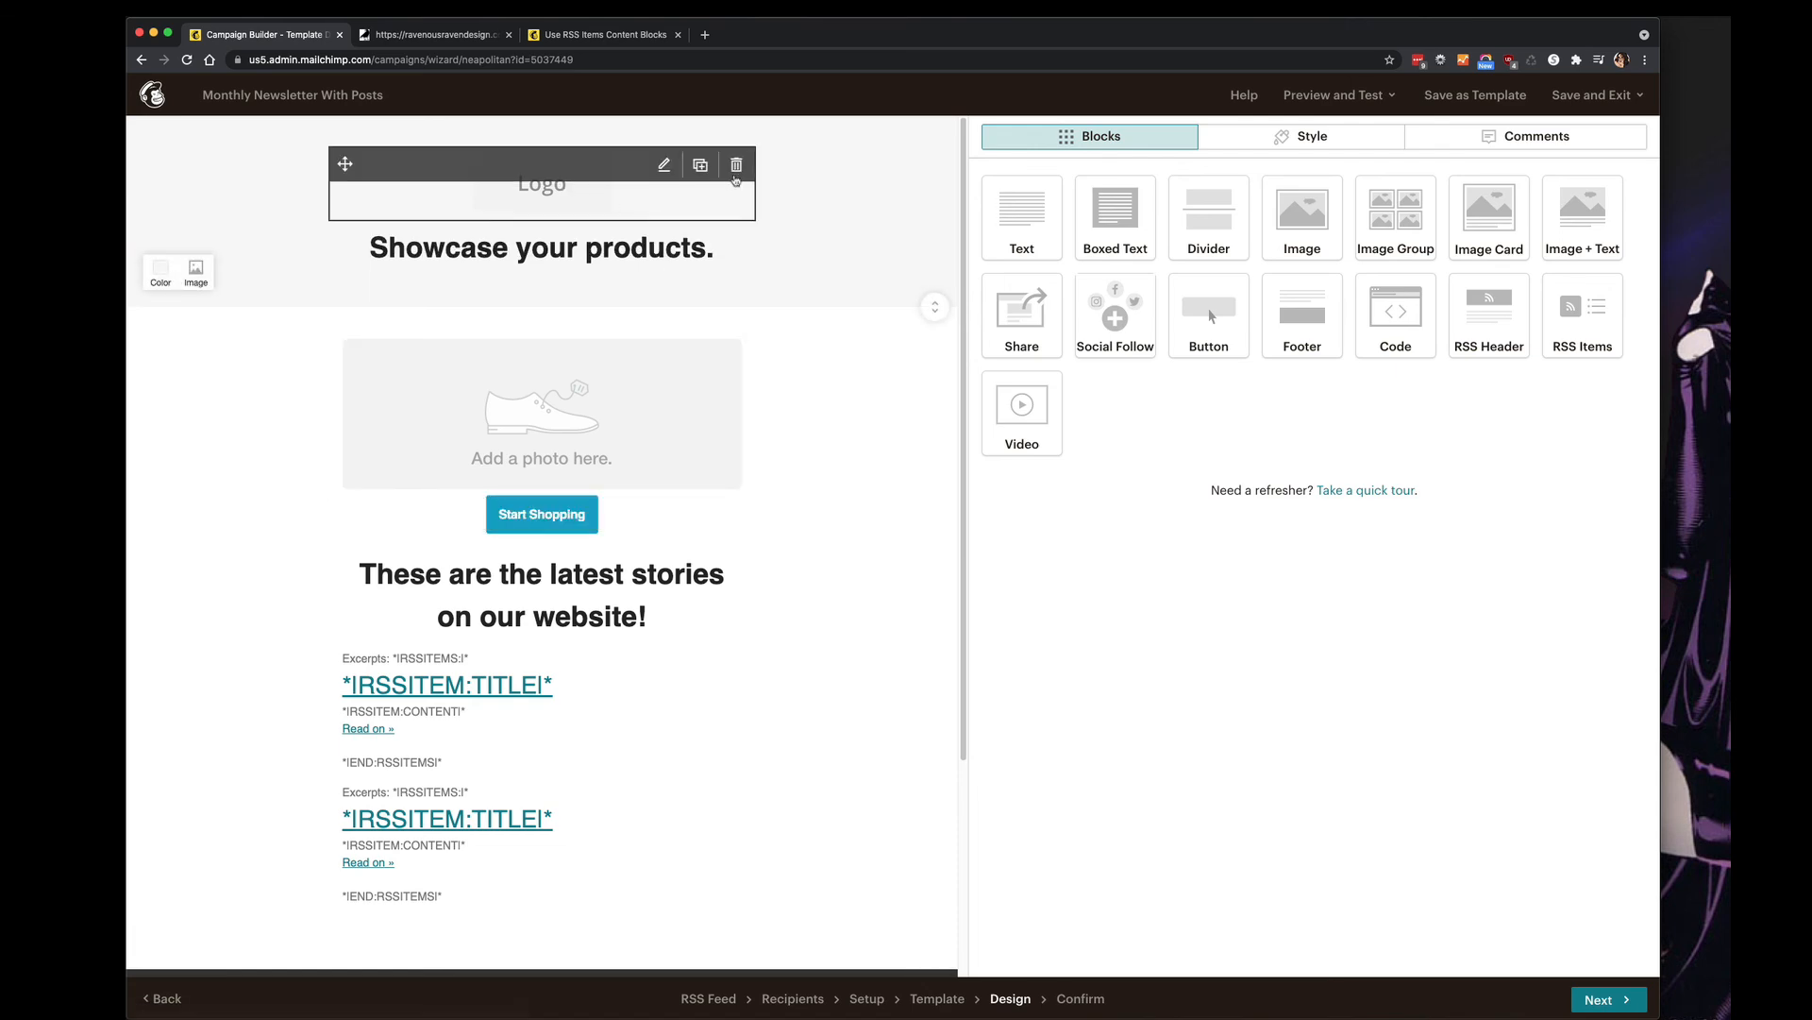
left_click(736, 170)
left_click(703, 615)
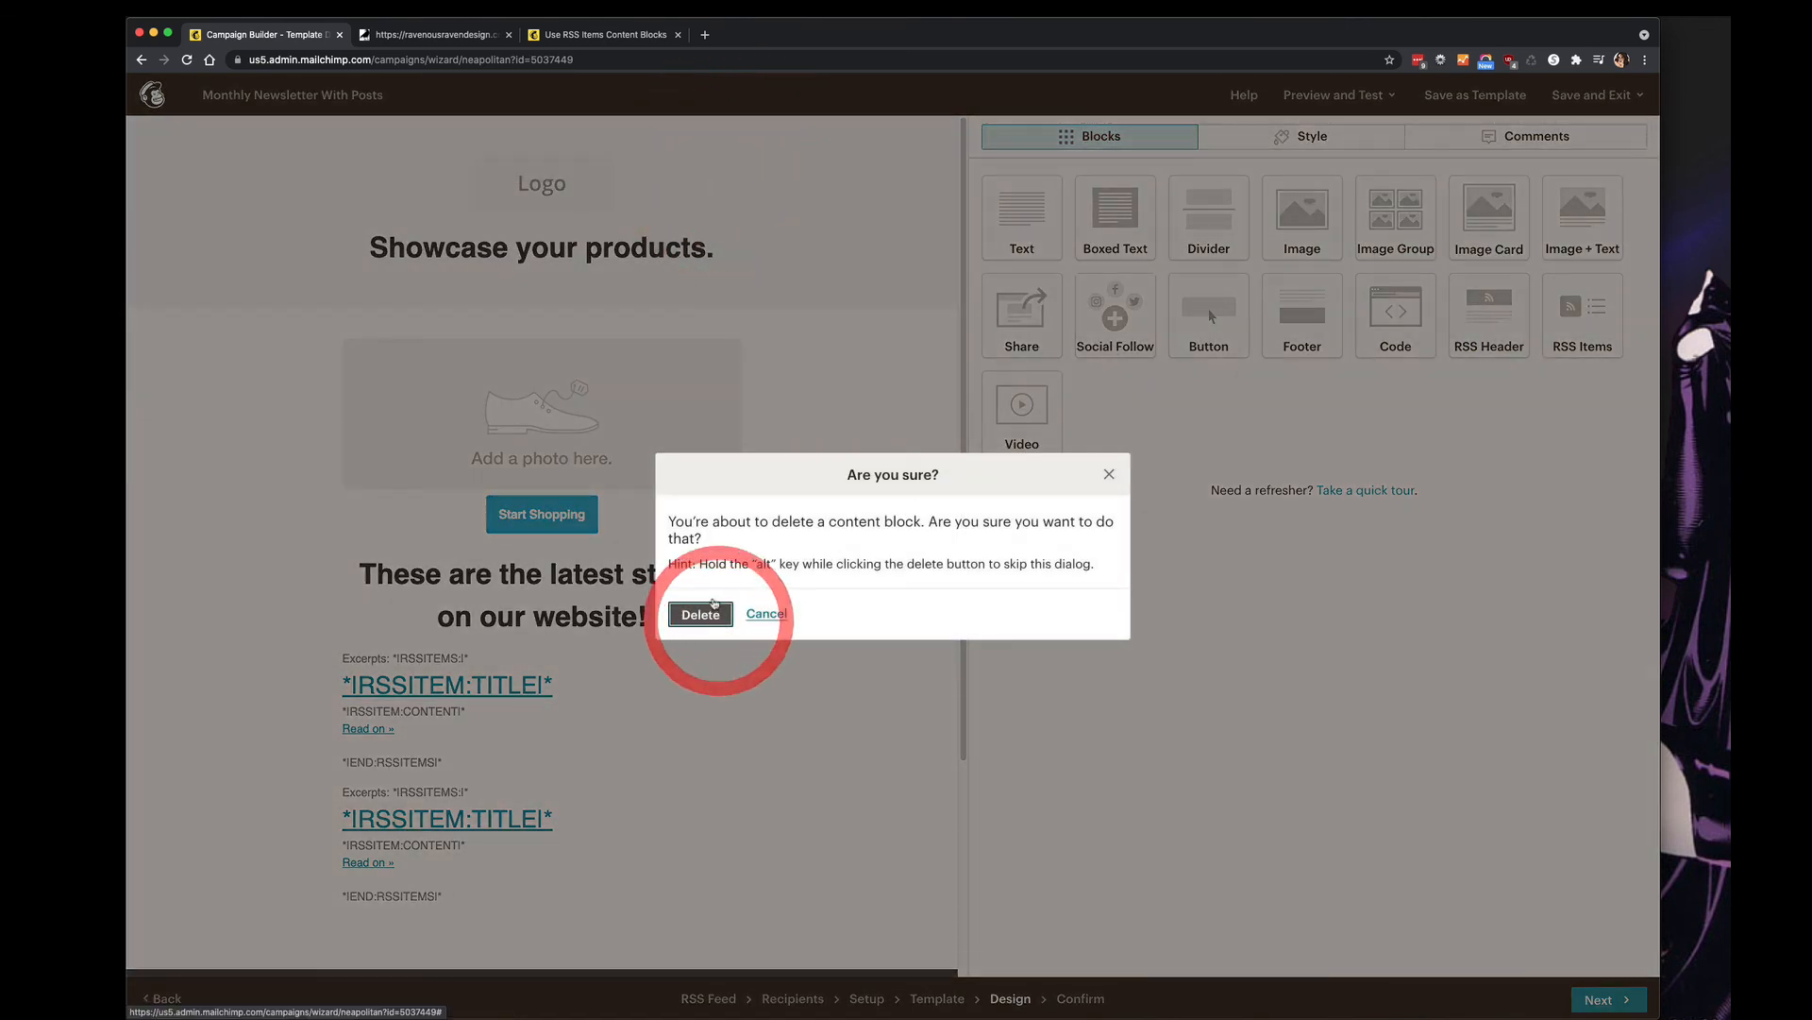
left_click(1602, 998)
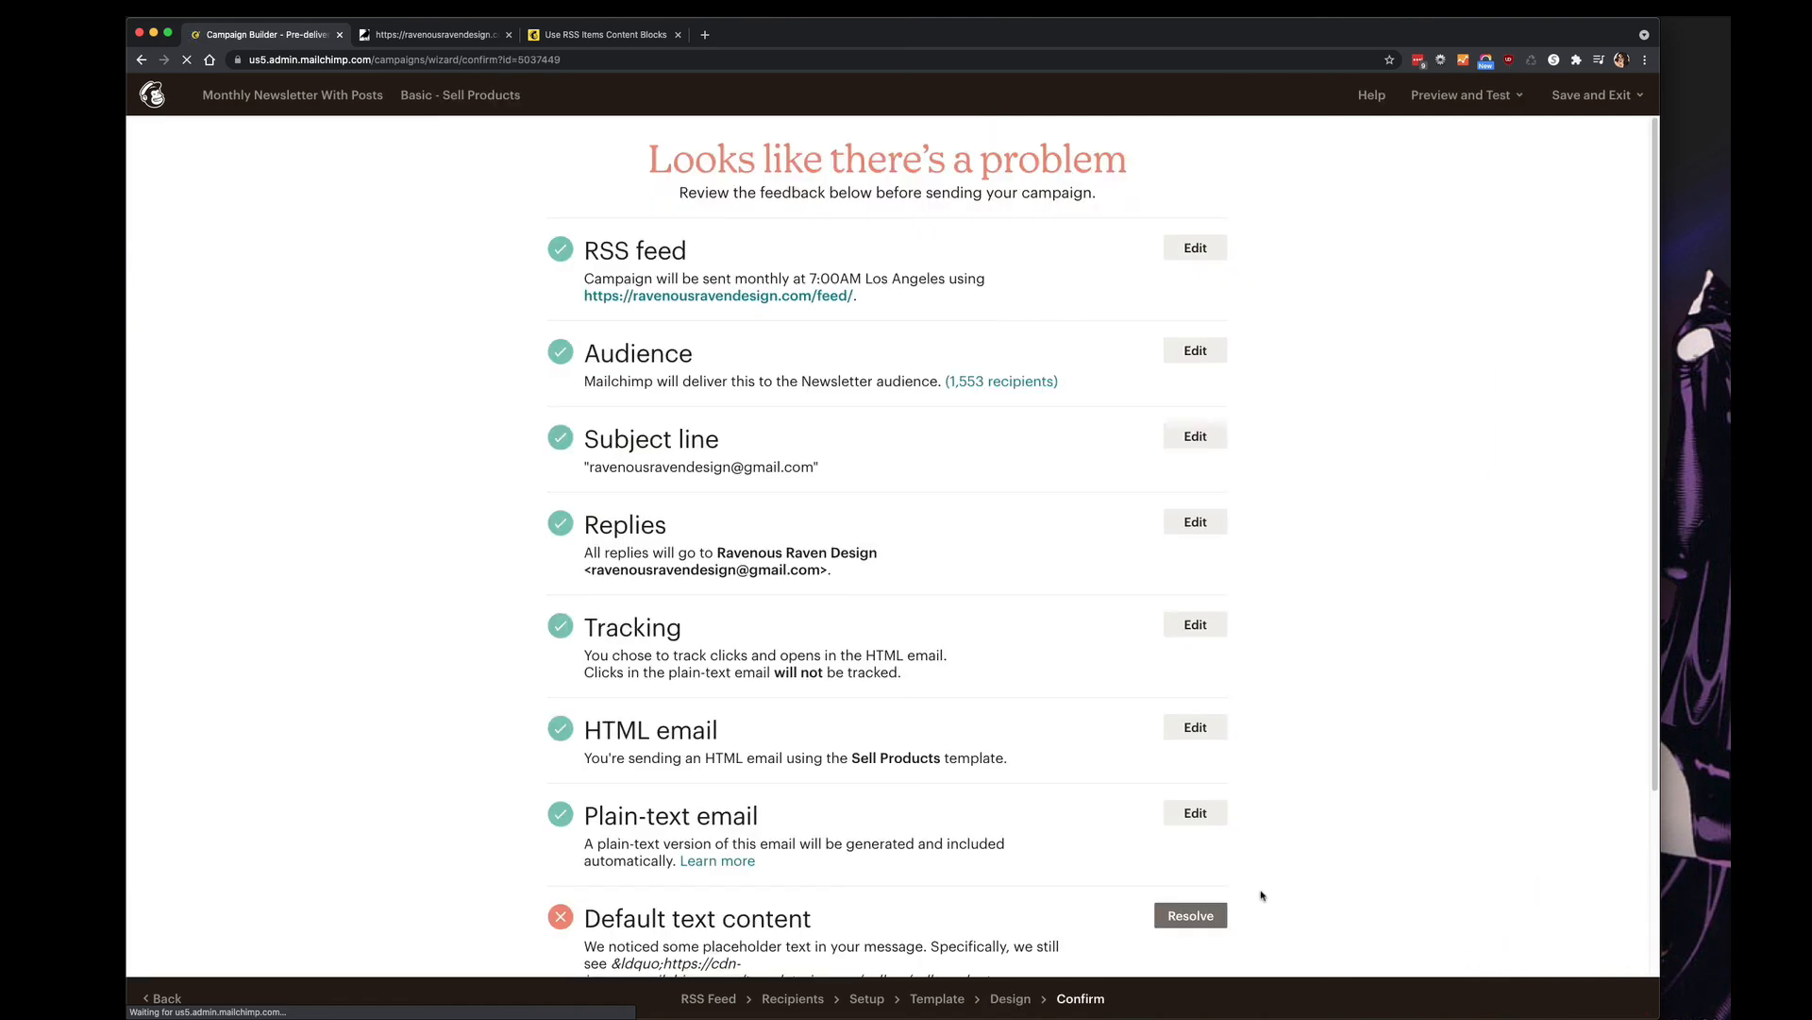
On the Confirm page, resolve the Default text content flag to reopen the design.
scroll(1416, 864, "down", 3)
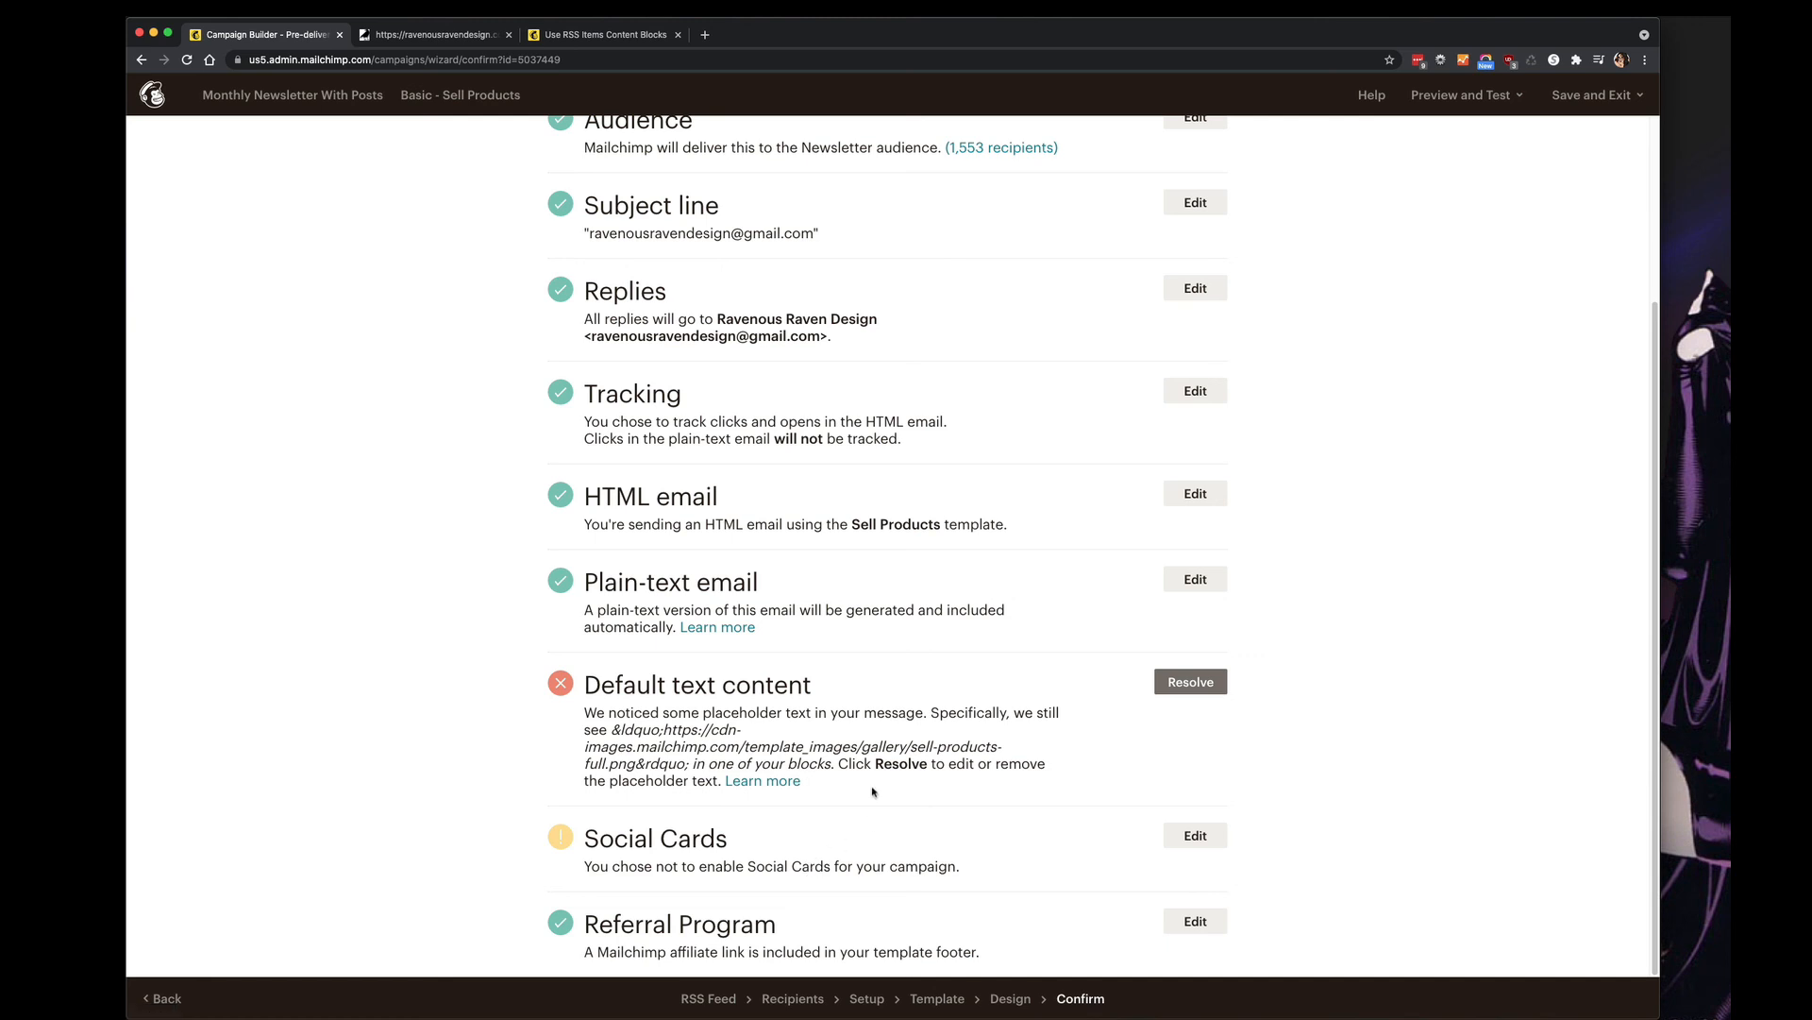
left_click(1180, 684)
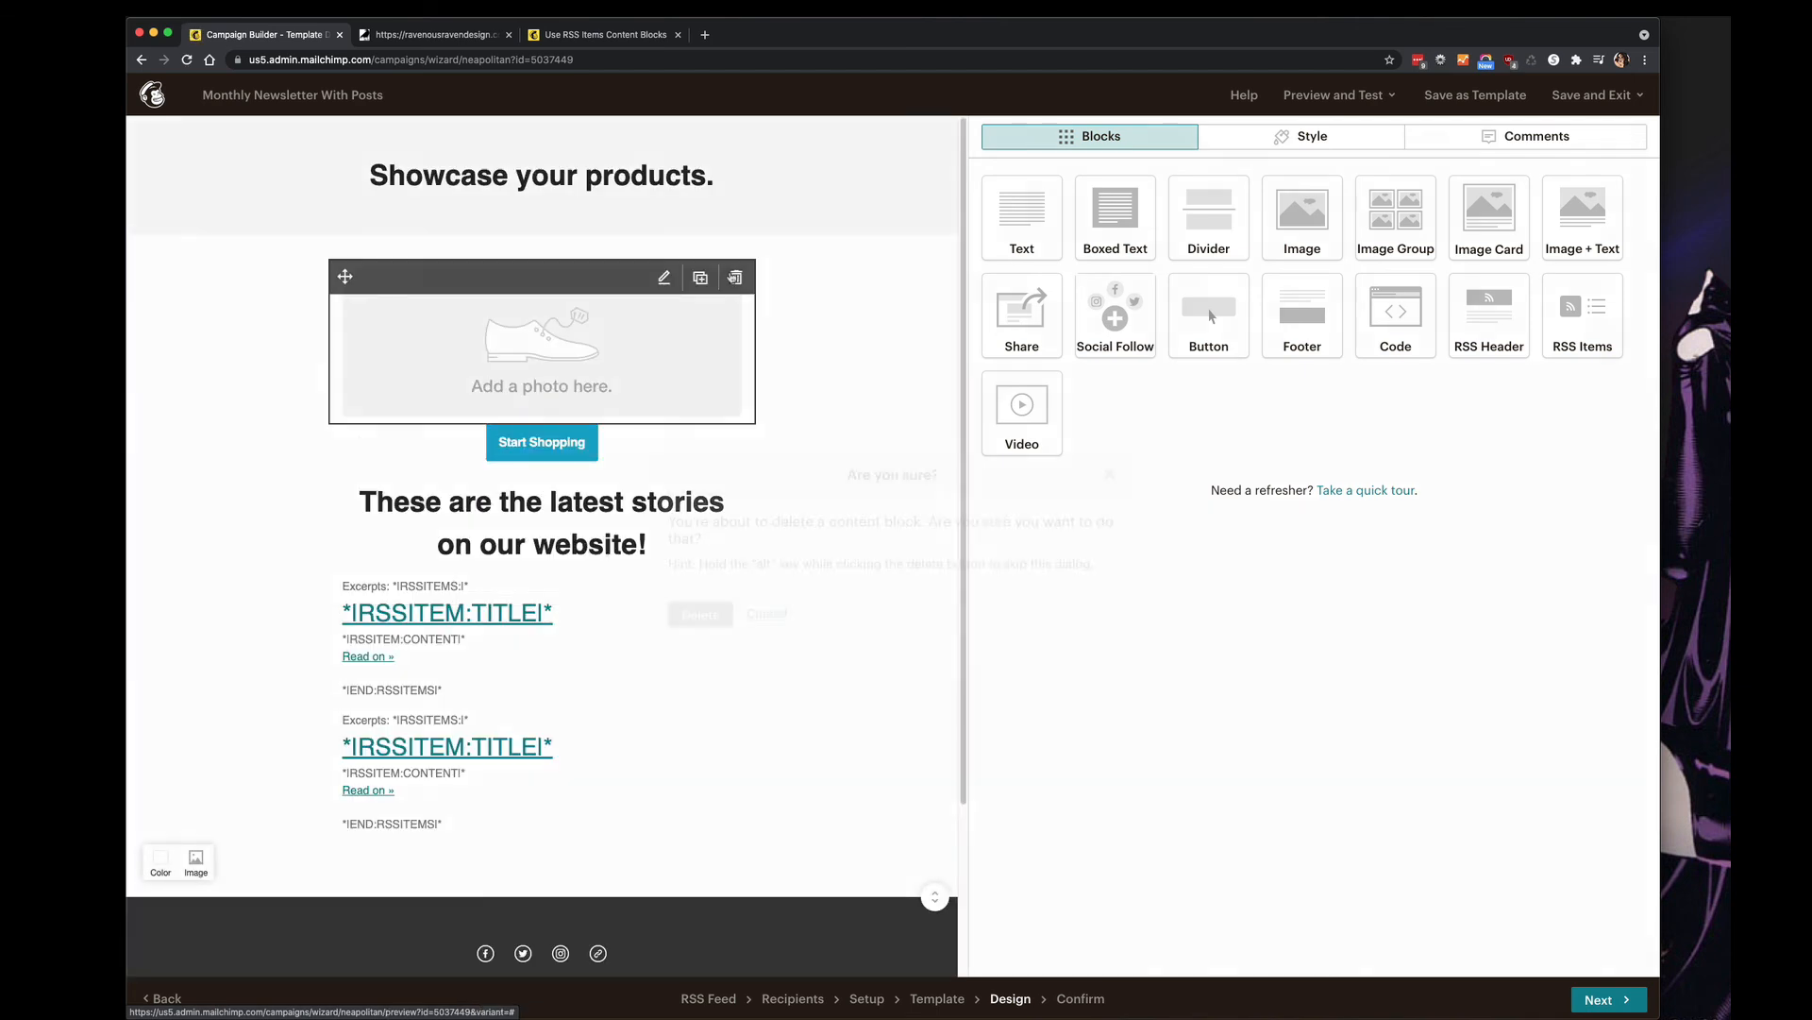
Delete the sell-products-full.png photo block and Start Shopping button, then resolve the remaining flagged heading.
left_click(733, 276)
left_click(696, 616)
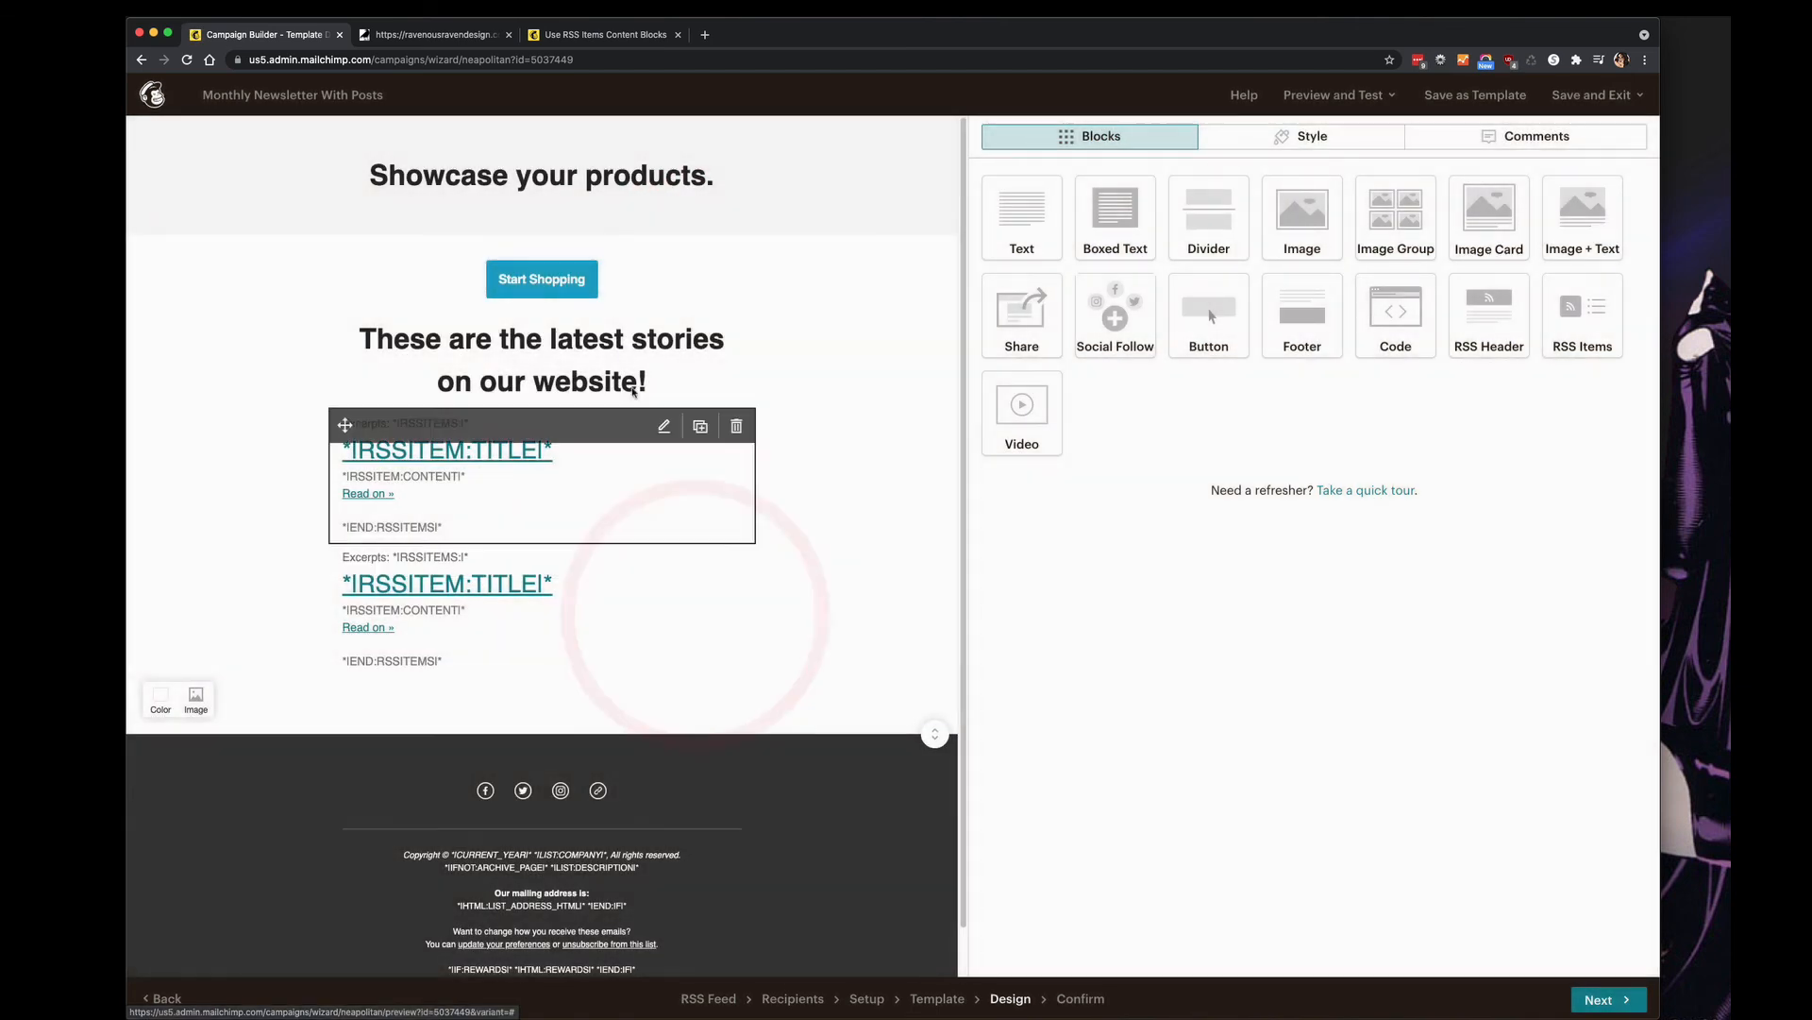
left_click(733, 277)
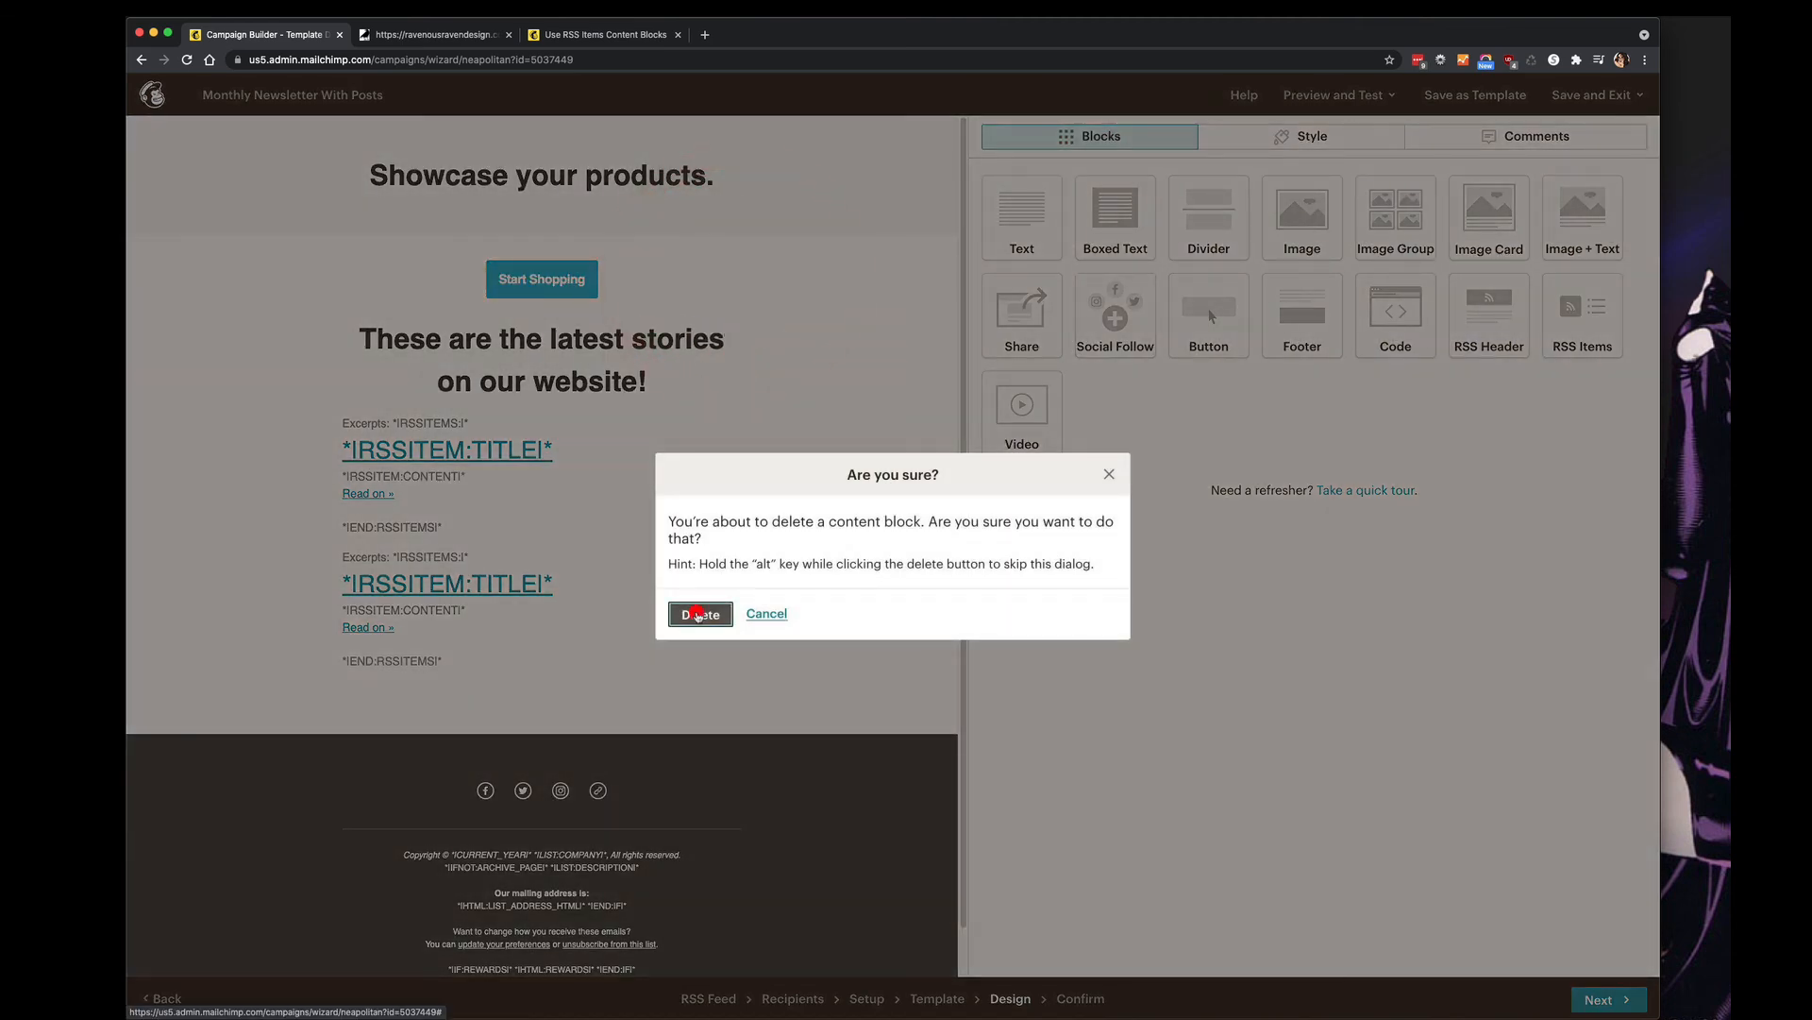
left_click(700, 614)
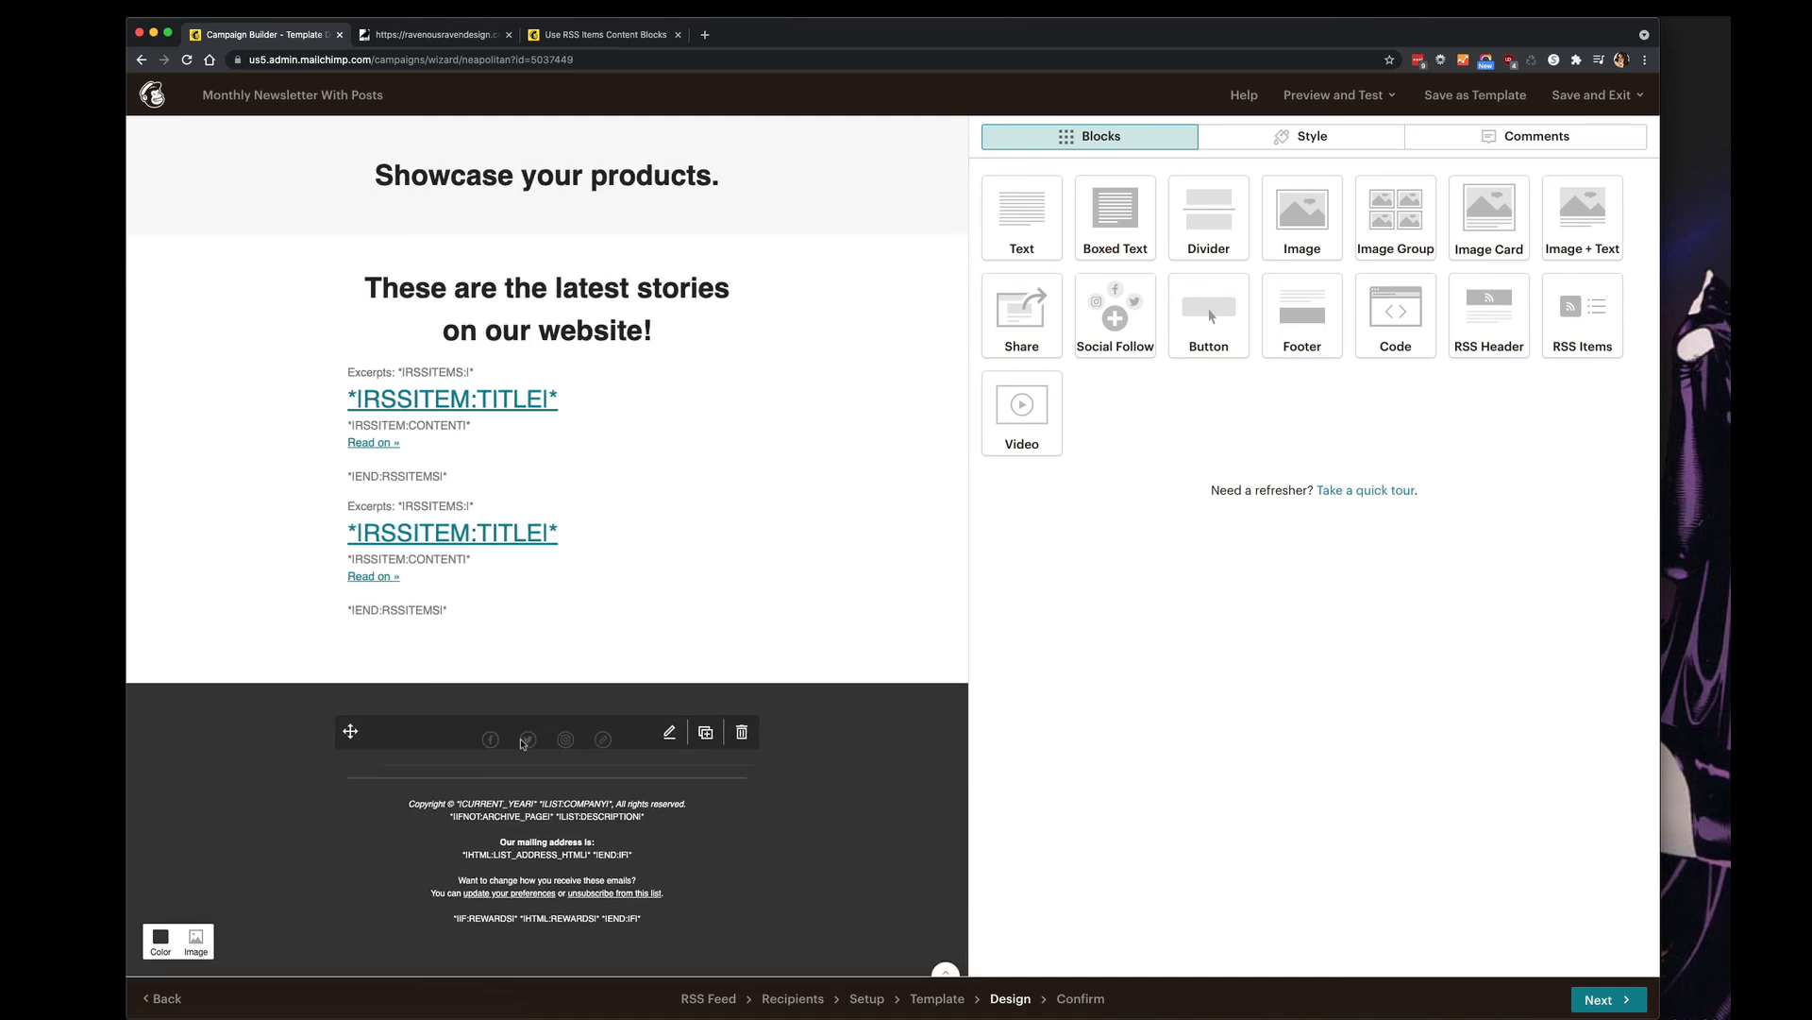
left_click(1605, 999)
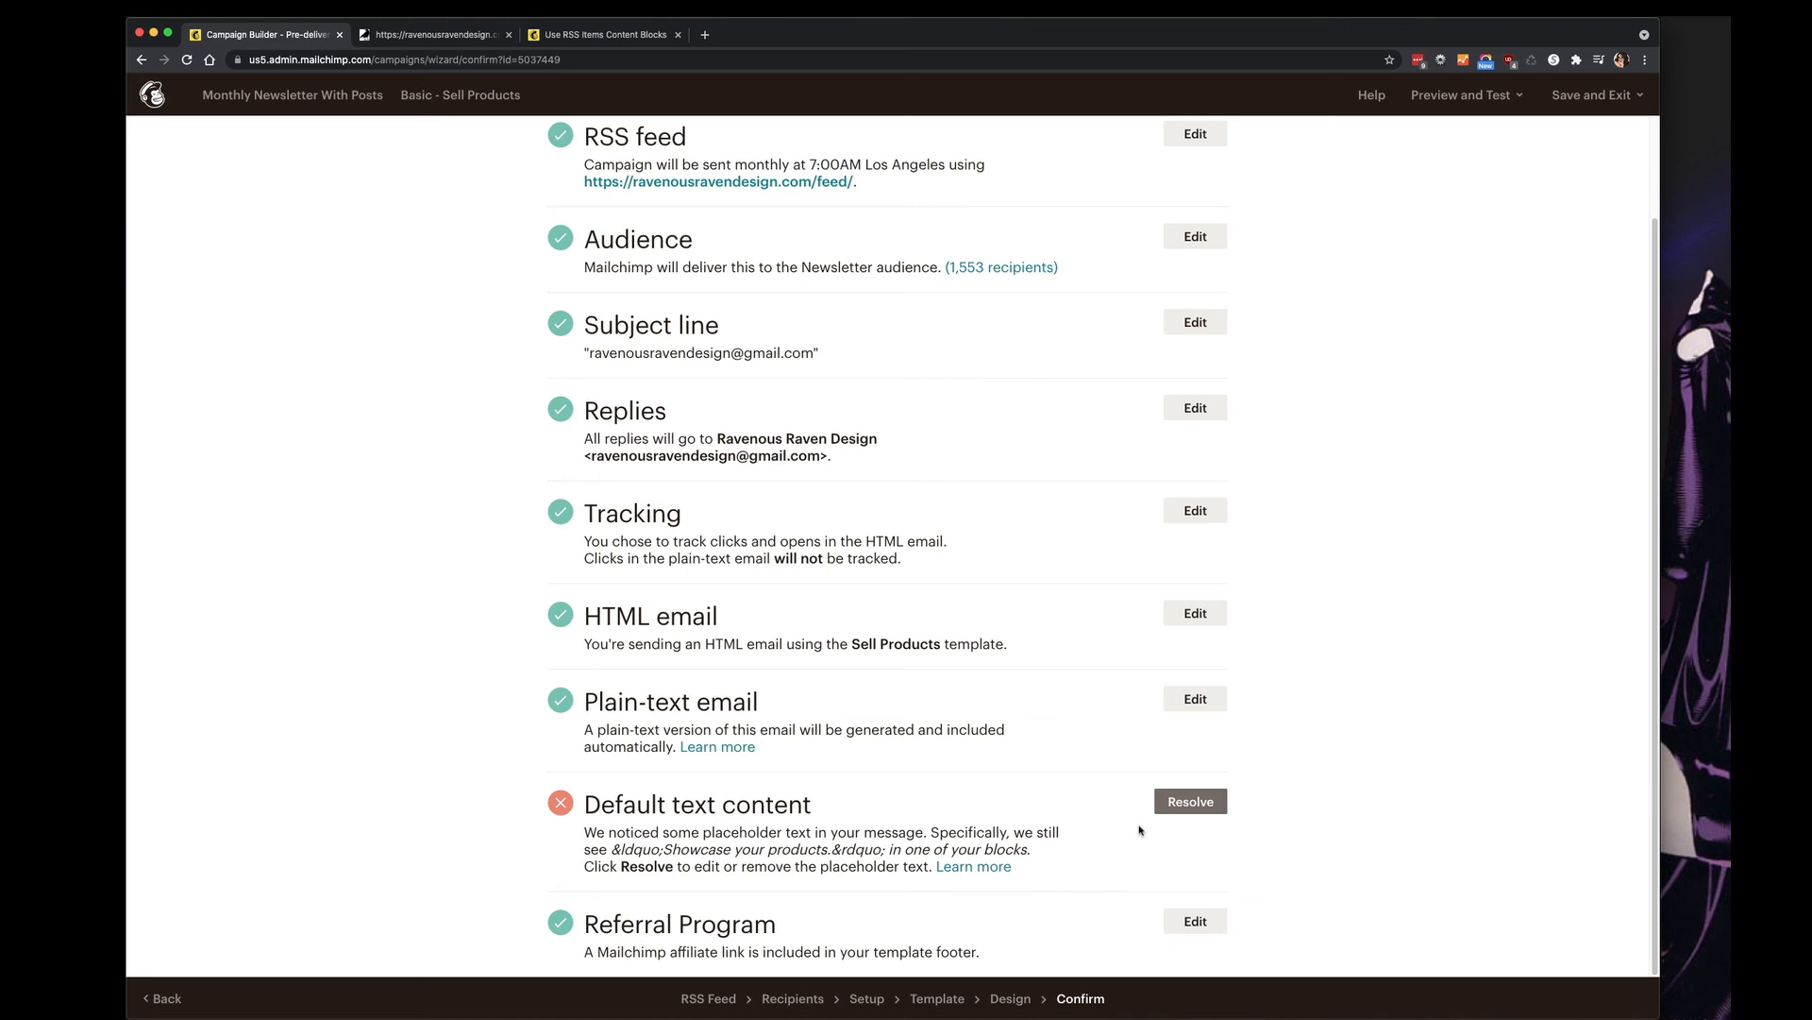
left_click(1187, 800)
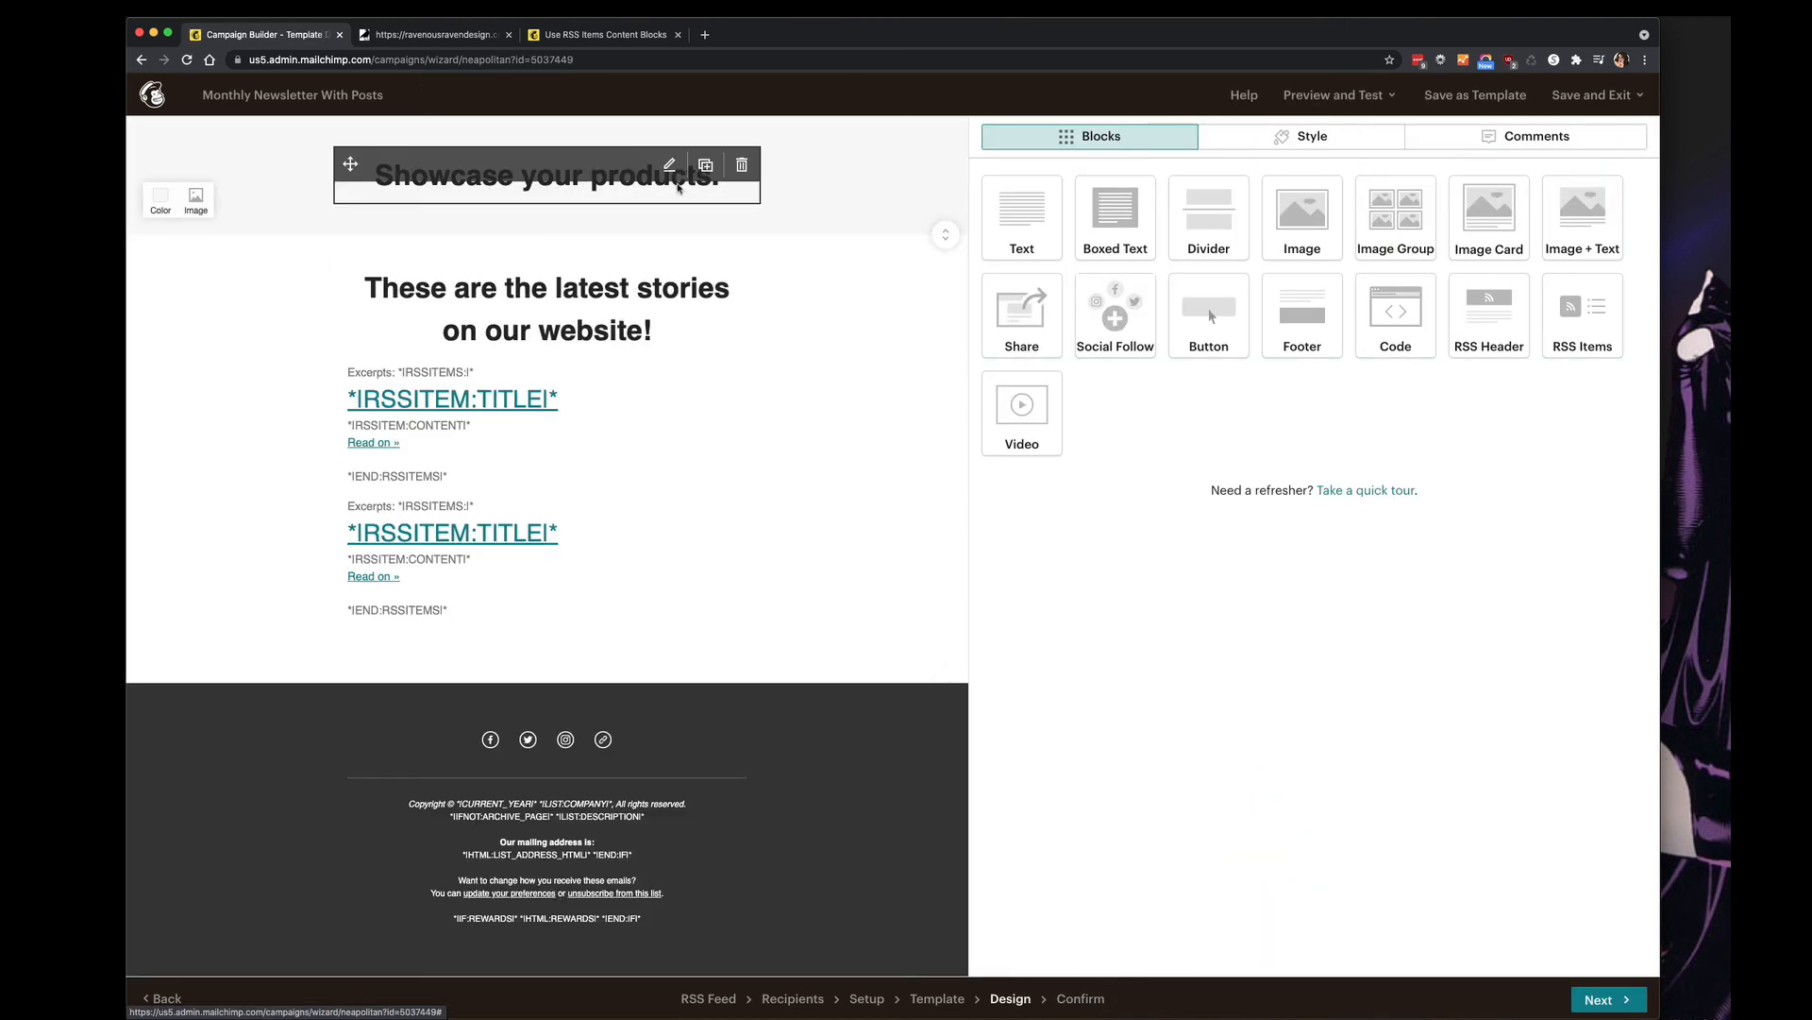
Delete the 'Showcase your products.' heading, move the latest-stories heading to the top, and recheck.
left_click(742, 165)
left_click(679, 615)
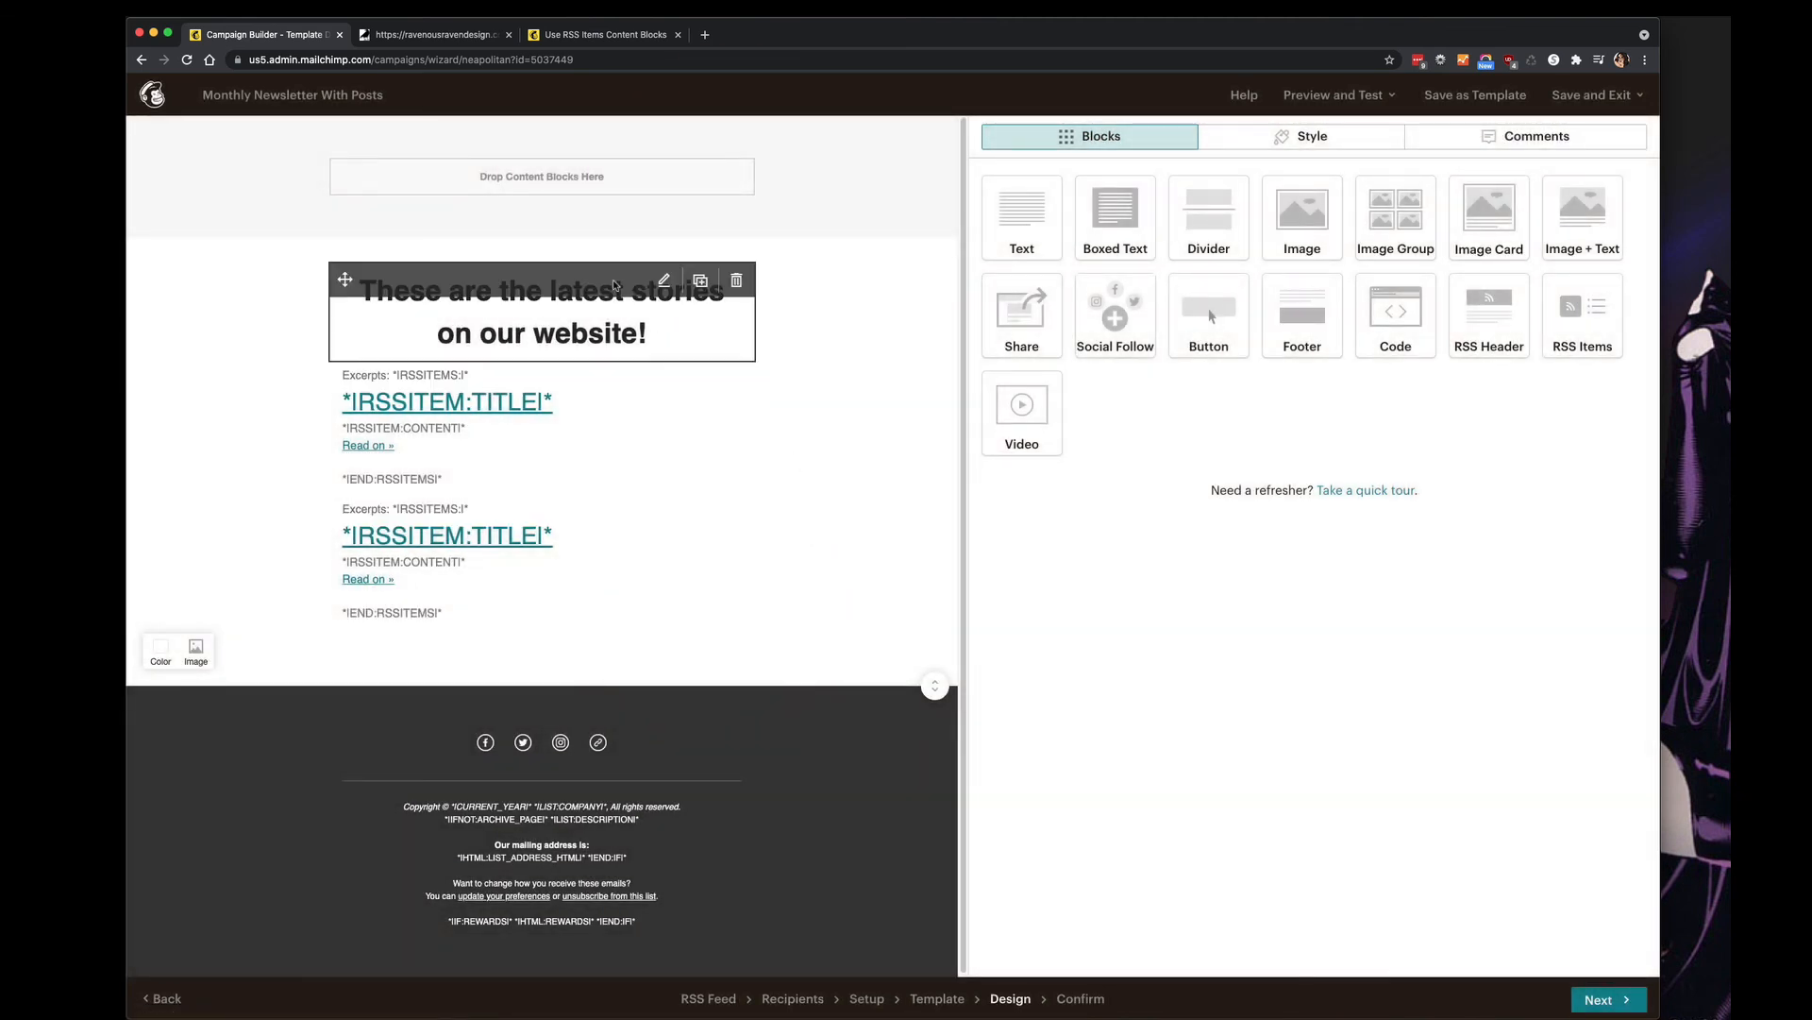
left_click_drag(345, 277, 344, 169)
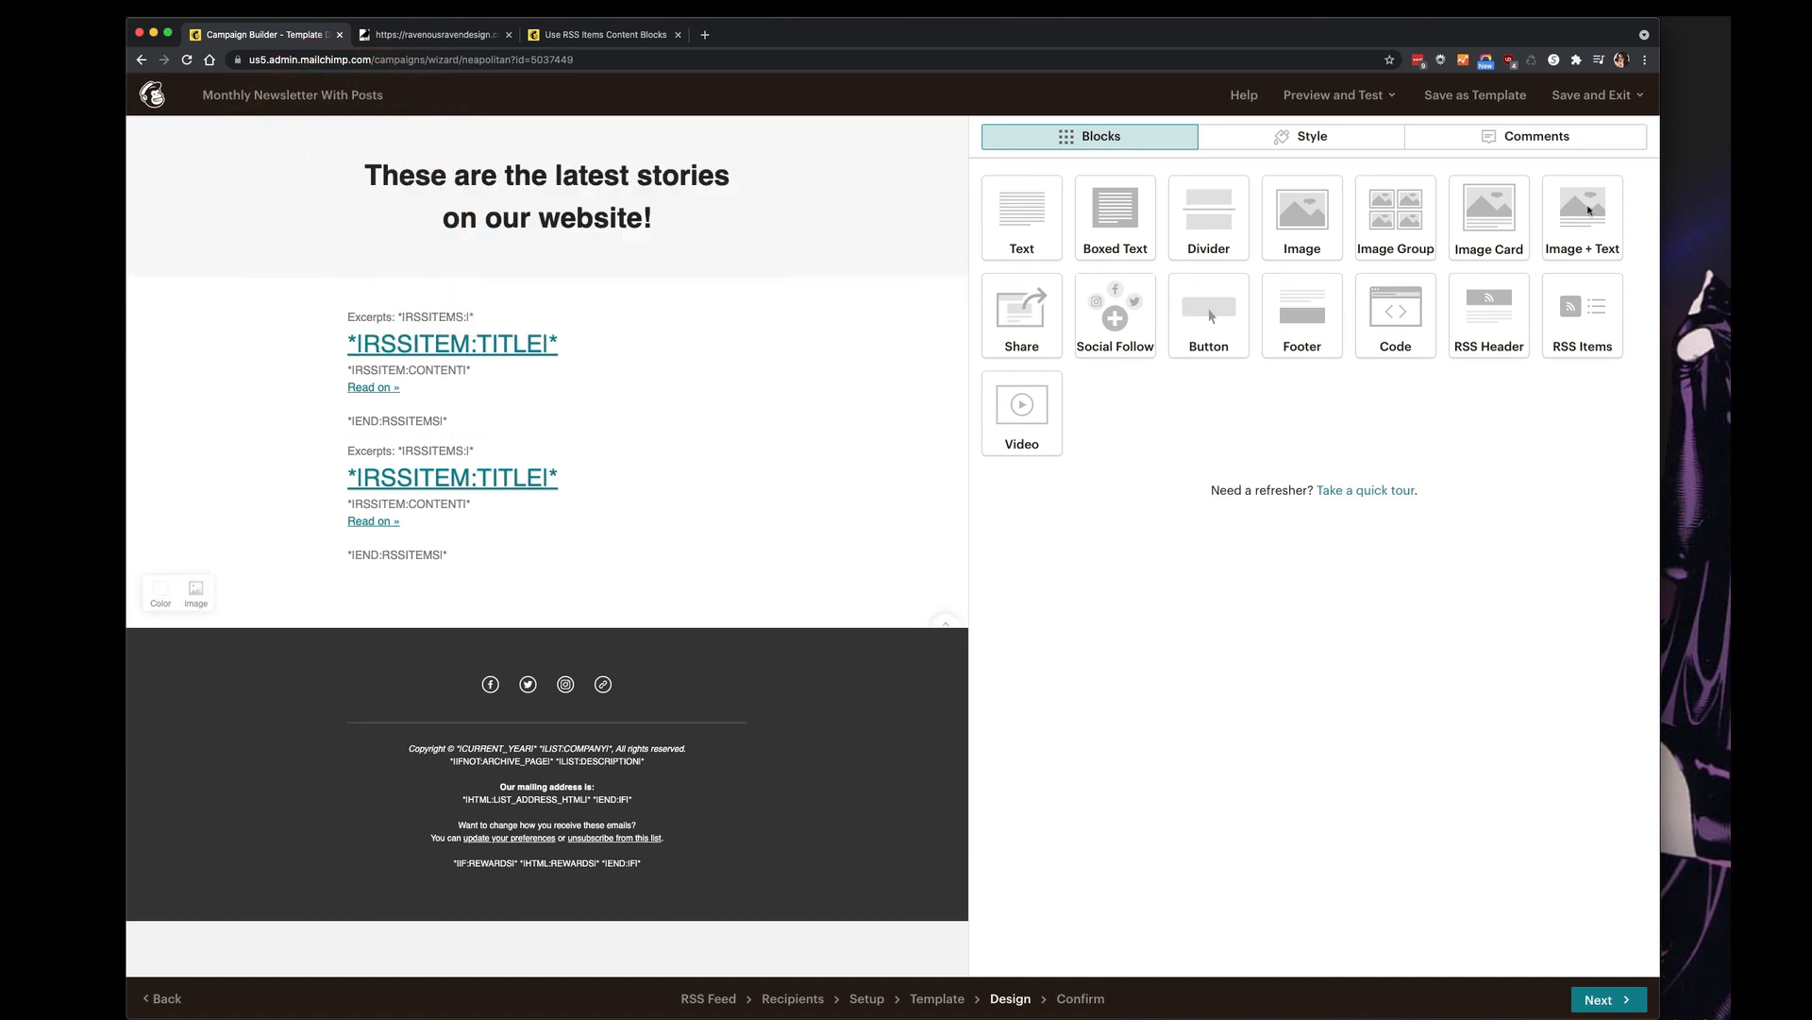
left_click(1612, 1000)
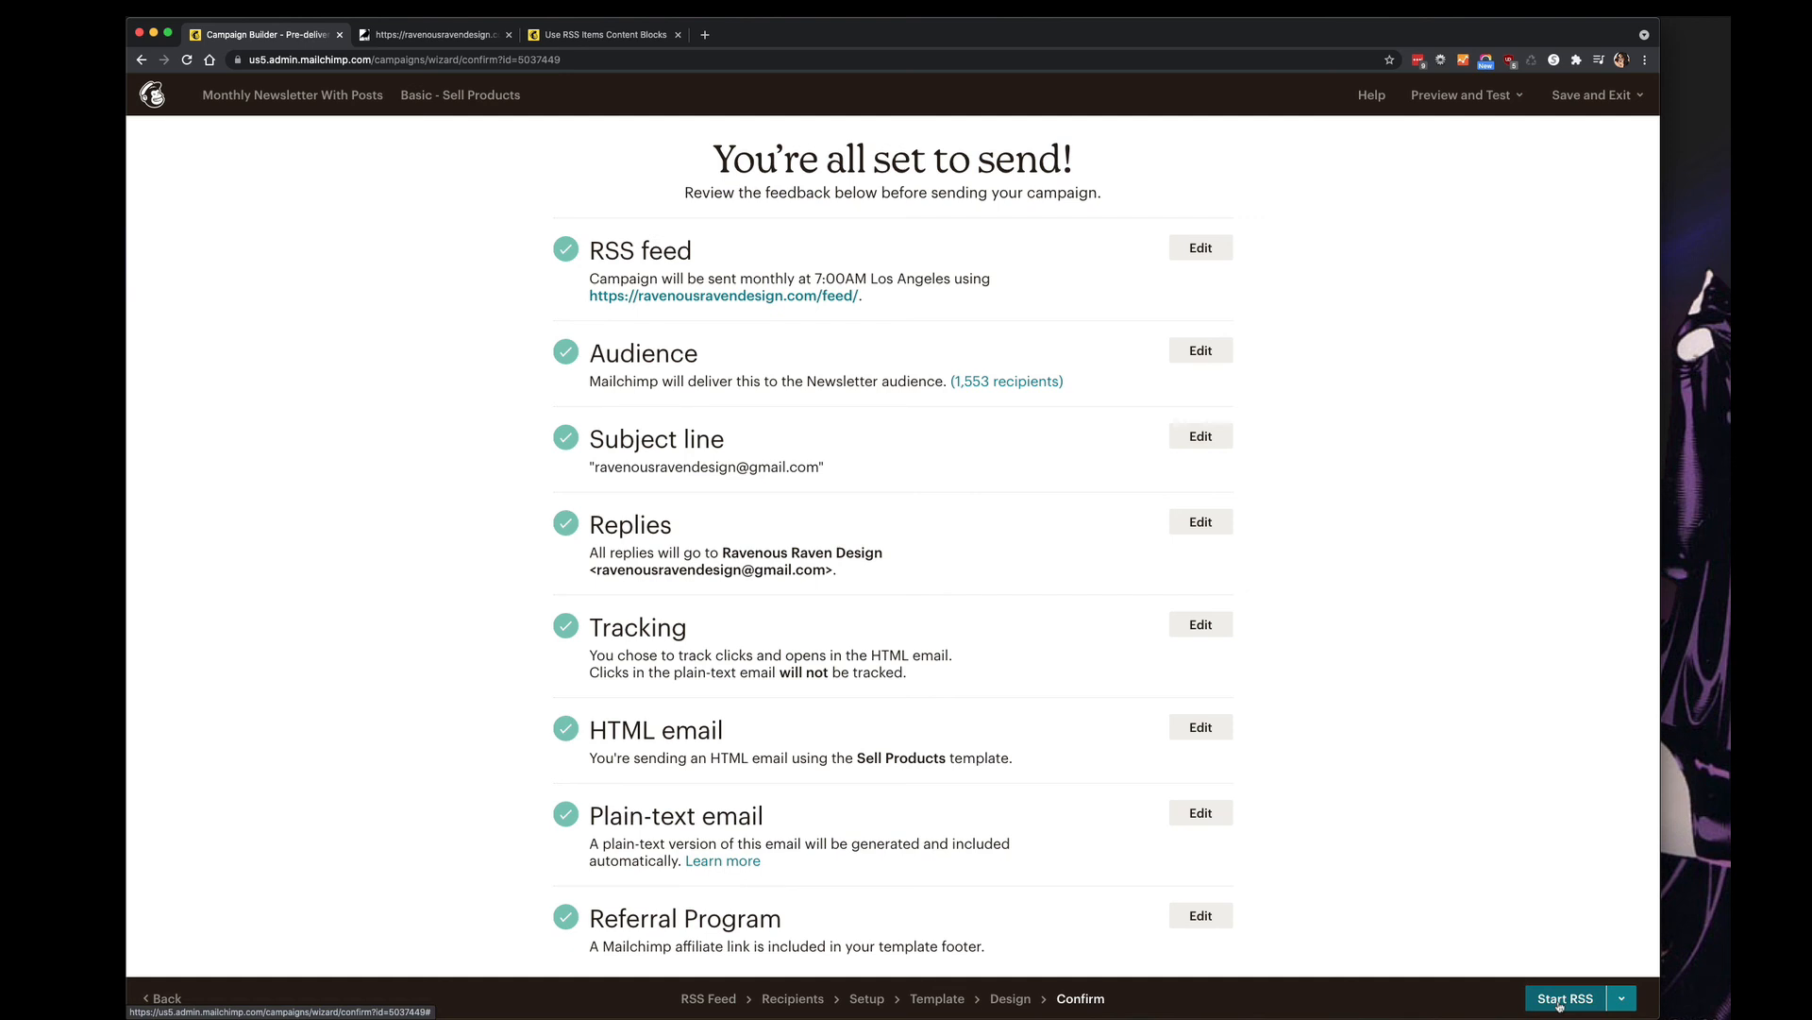
Glance at the Start RSS sending options, then bring up Preview and Test.
left_click(1622, 1001)
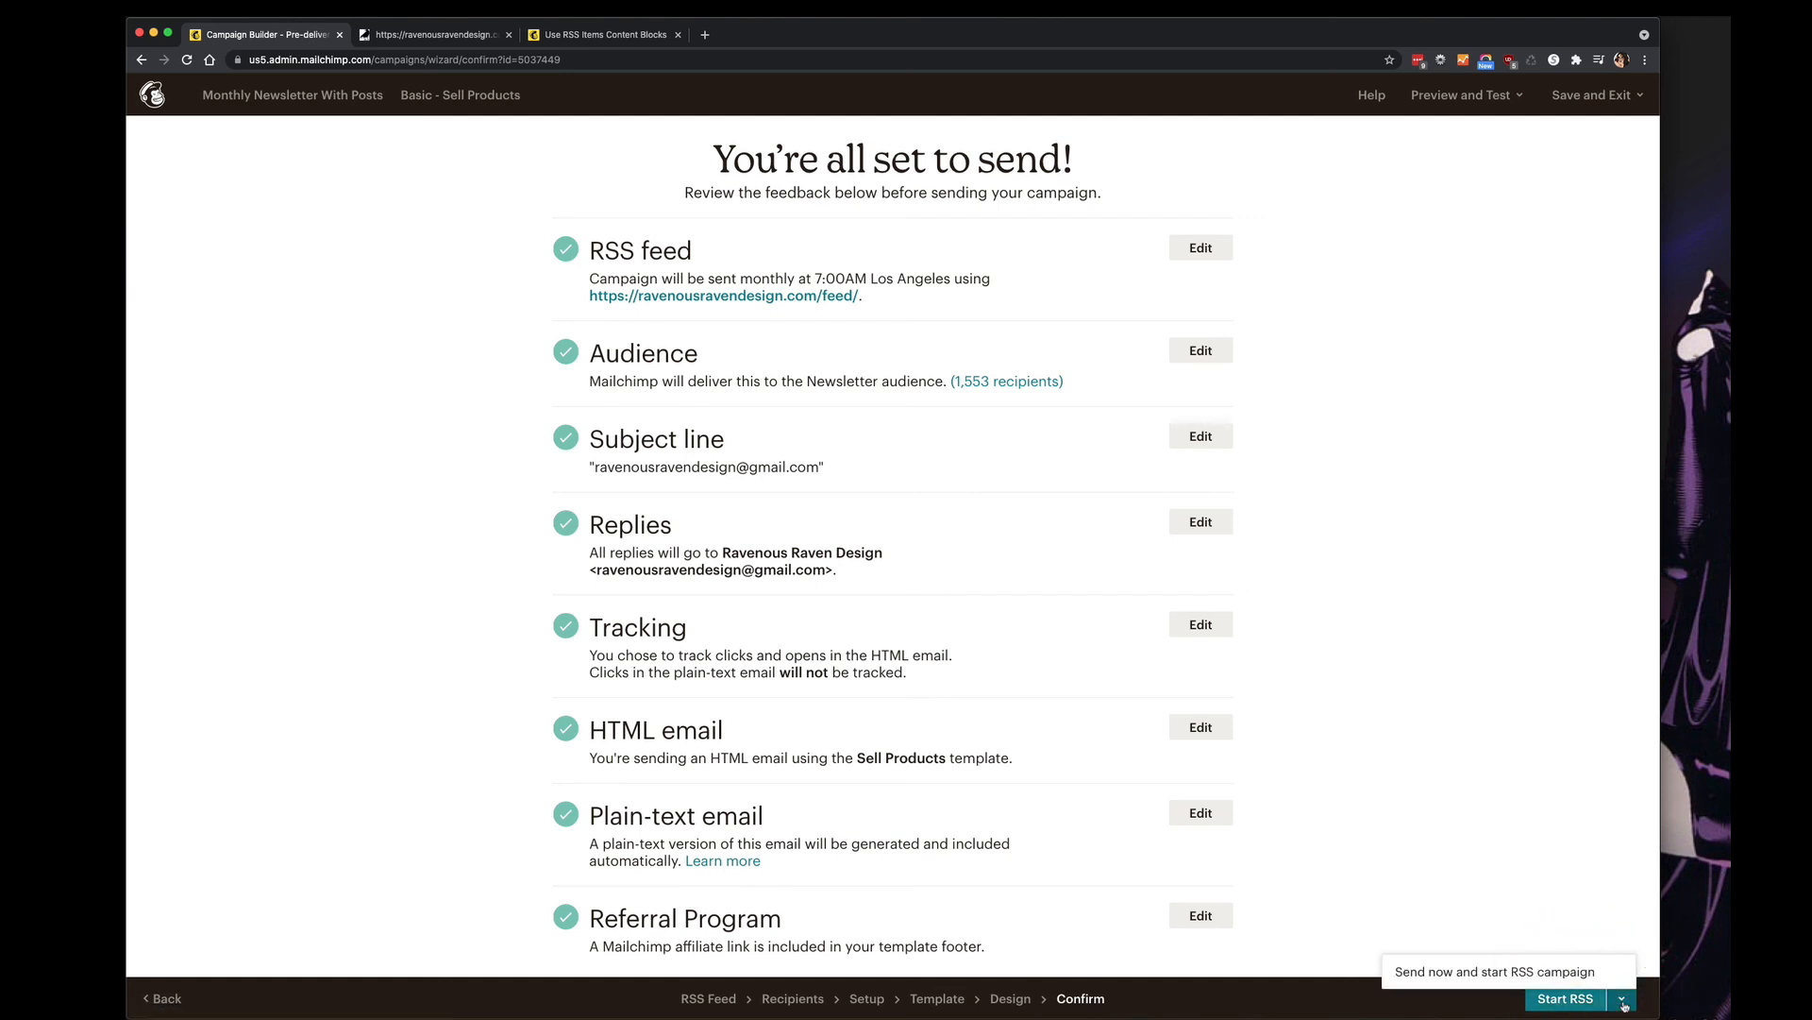
left_click(1623, 1003)
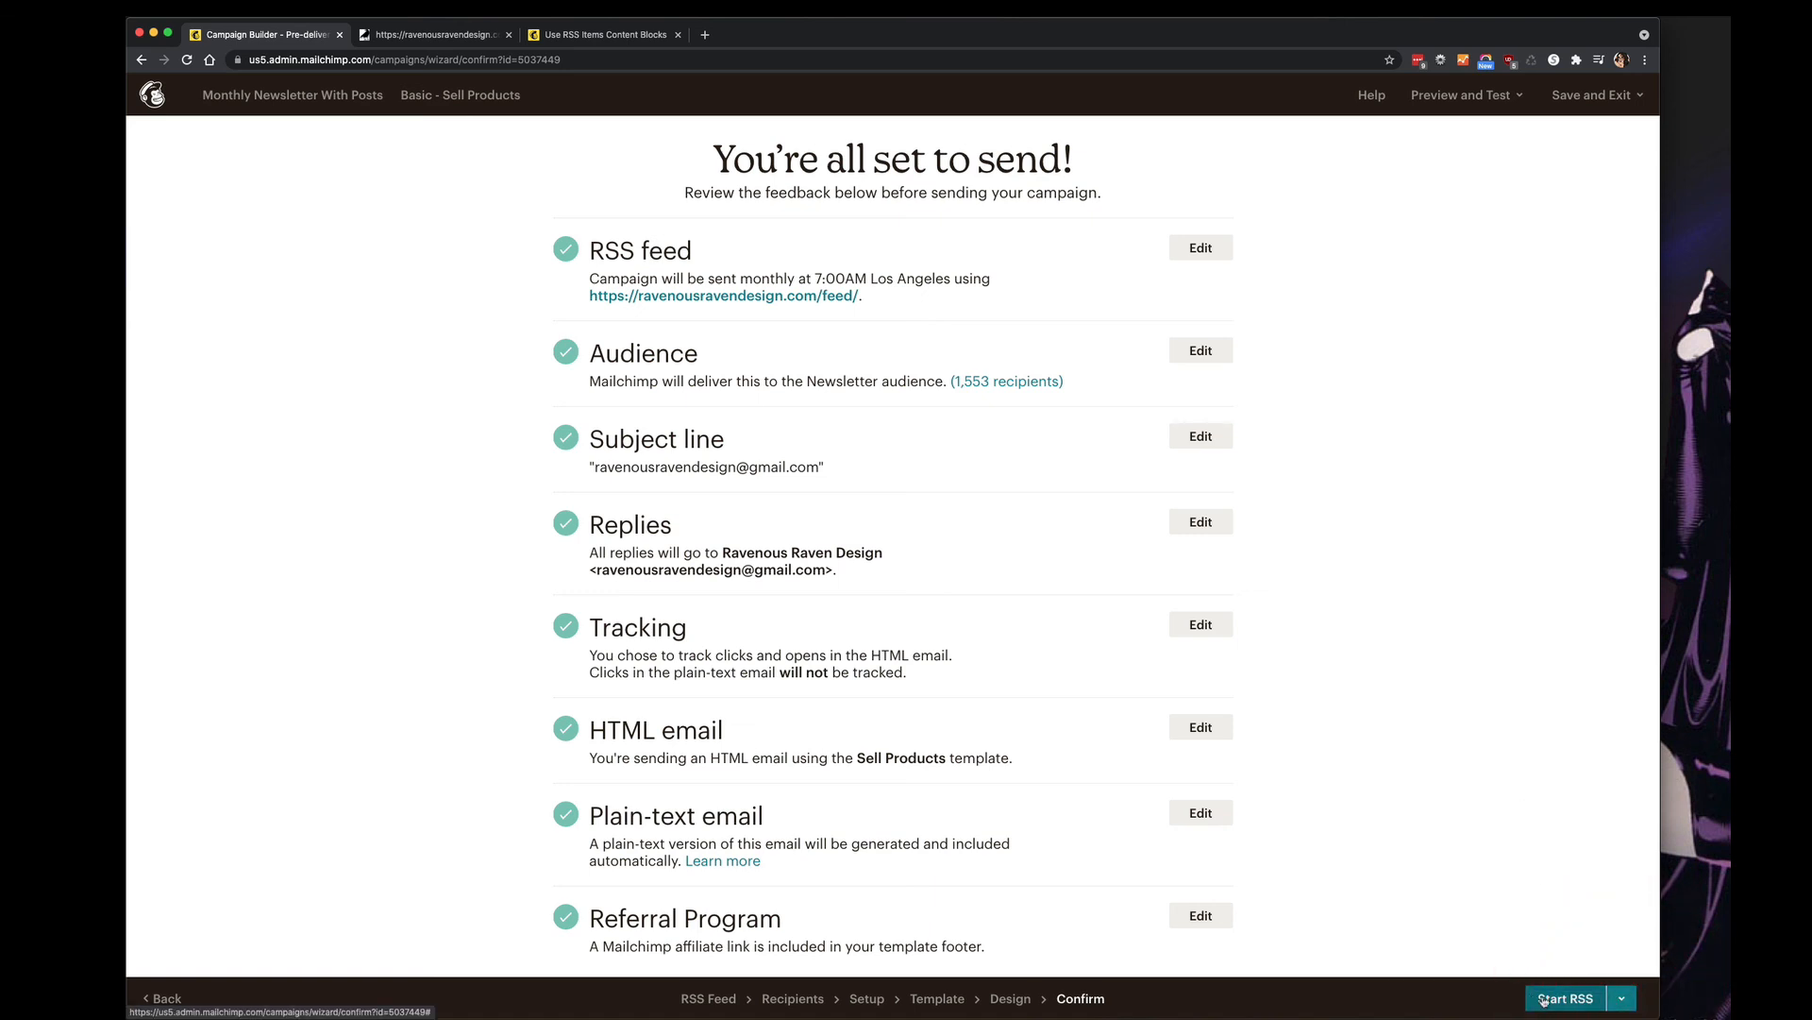
left_click(1466, 96)
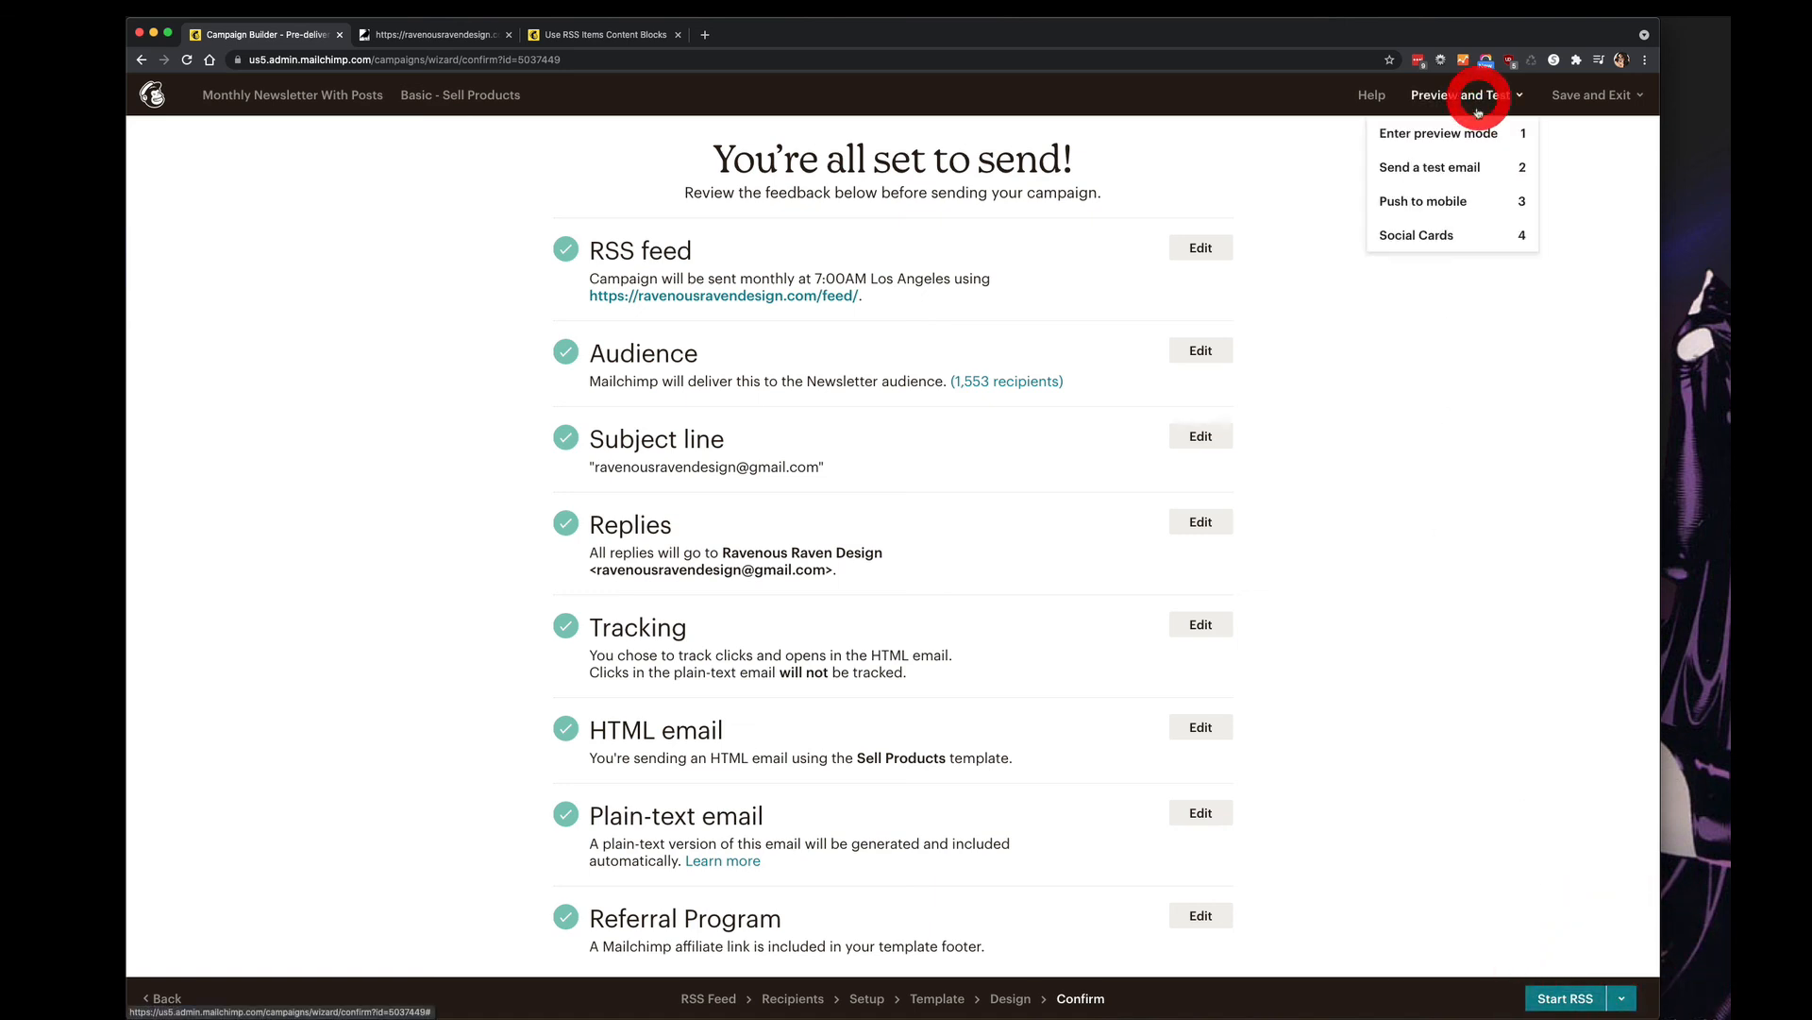